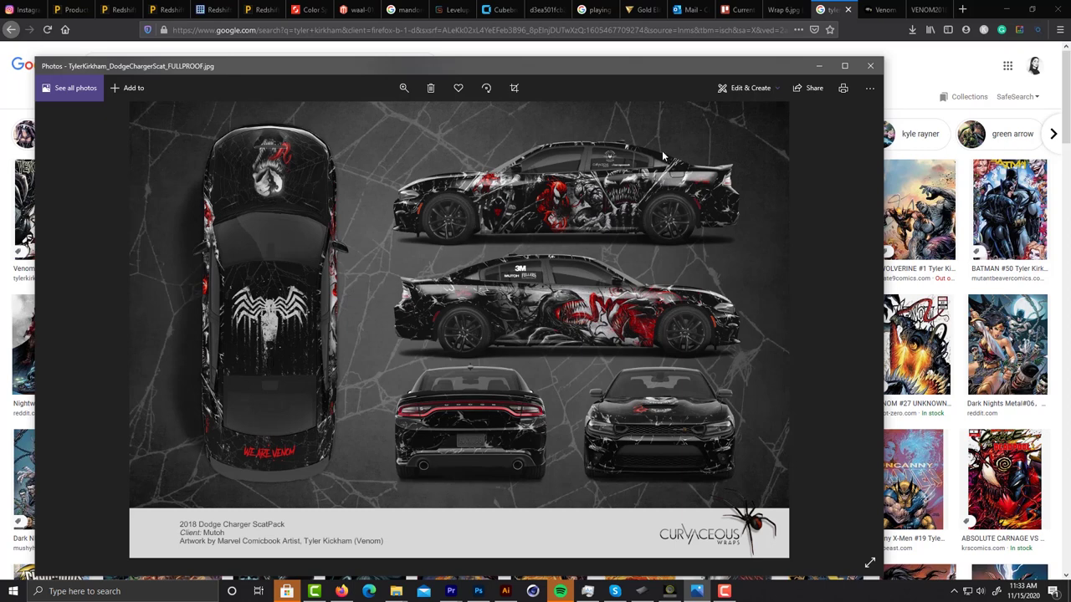
Open the Venom 18 cover's product page on the store from the image results
click(818, 66)
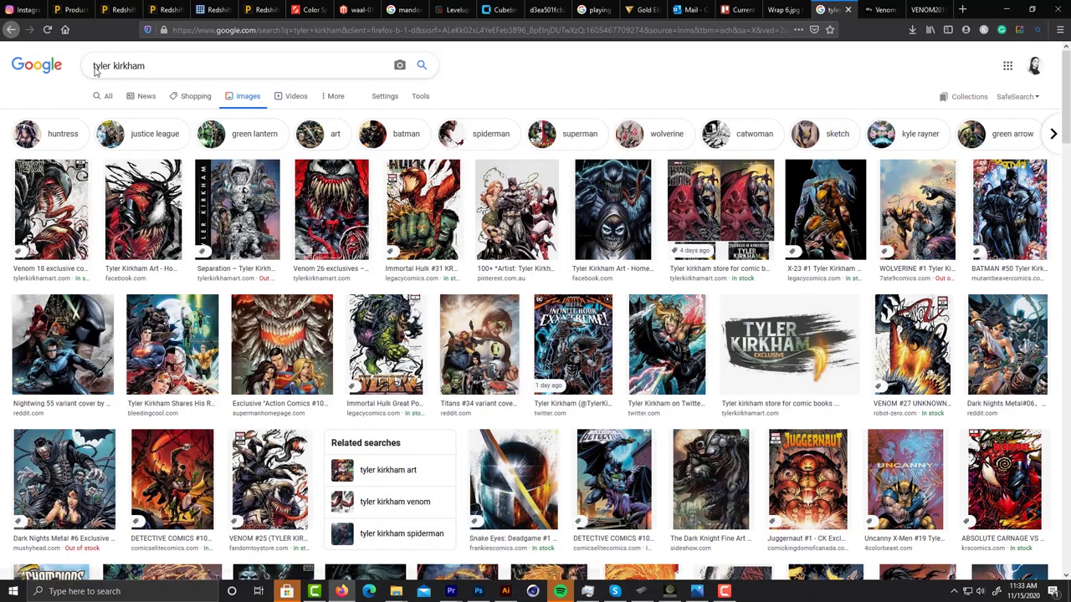
click(74, 189)
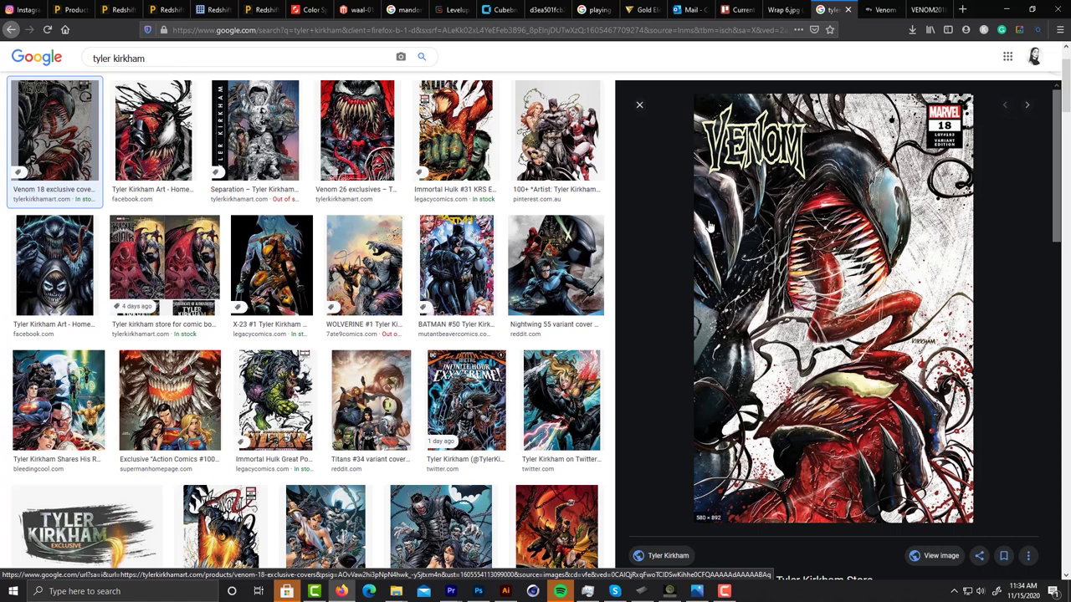
click(639, 104)
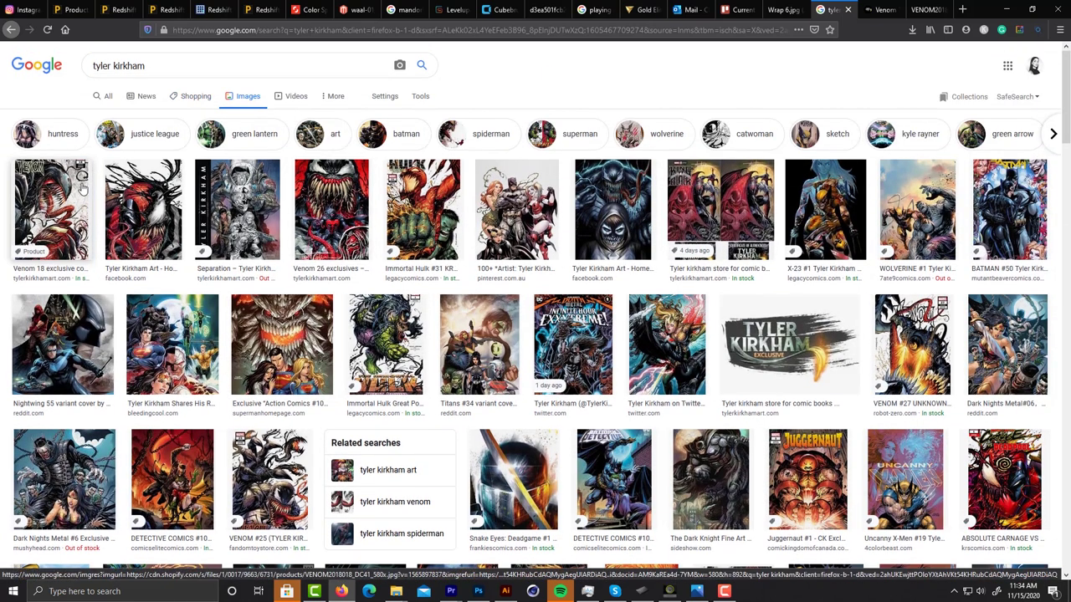
click(79, 189)
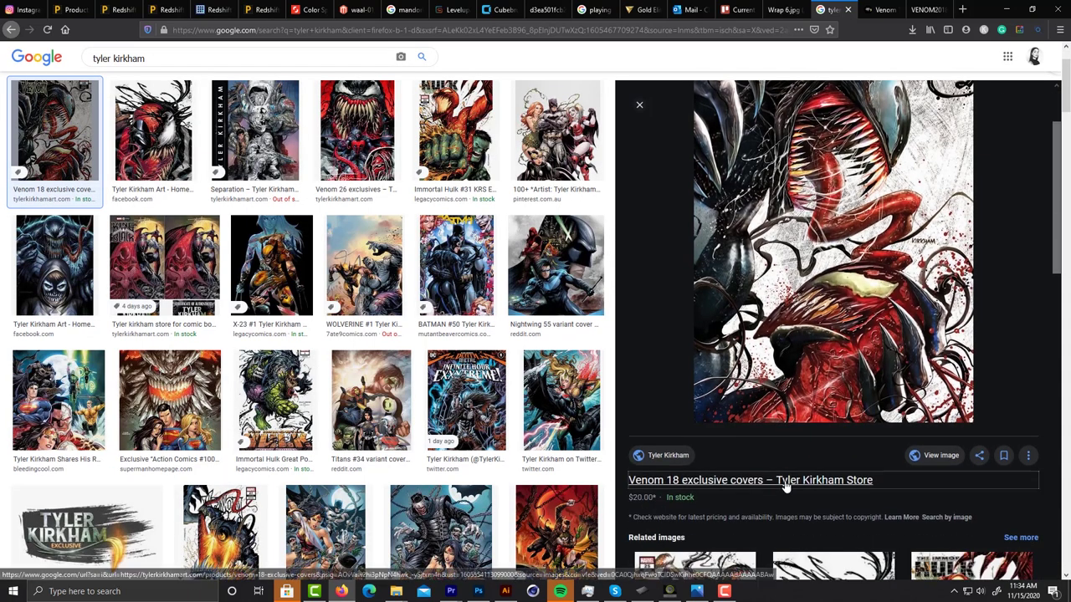
click(774, 476)
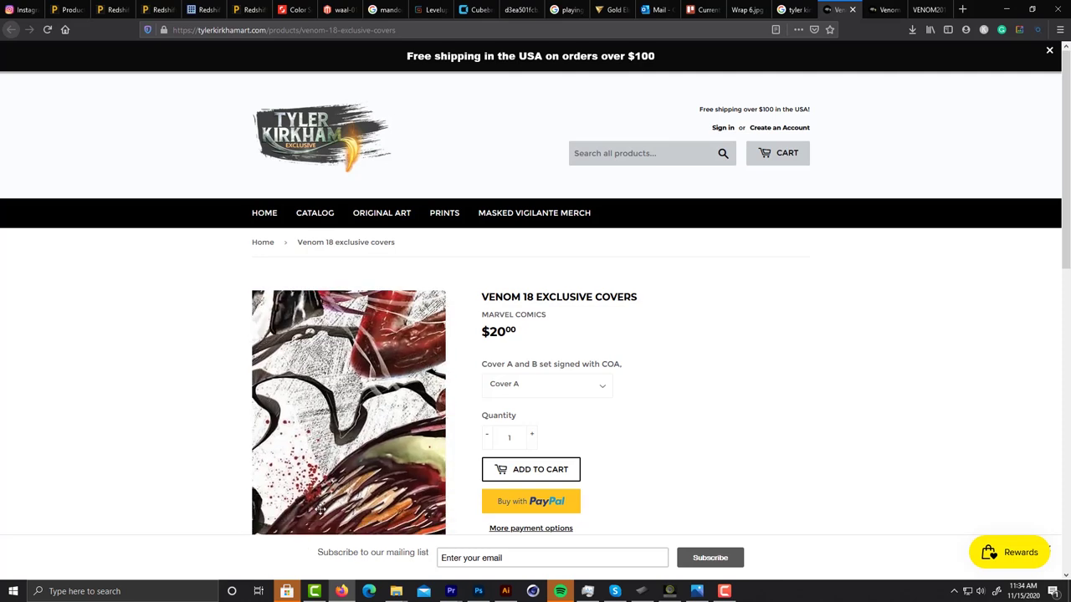
View the Venom 18 cover image on its own, toggling between fitted and full size
right_click(326, 476)
click(352, 350)
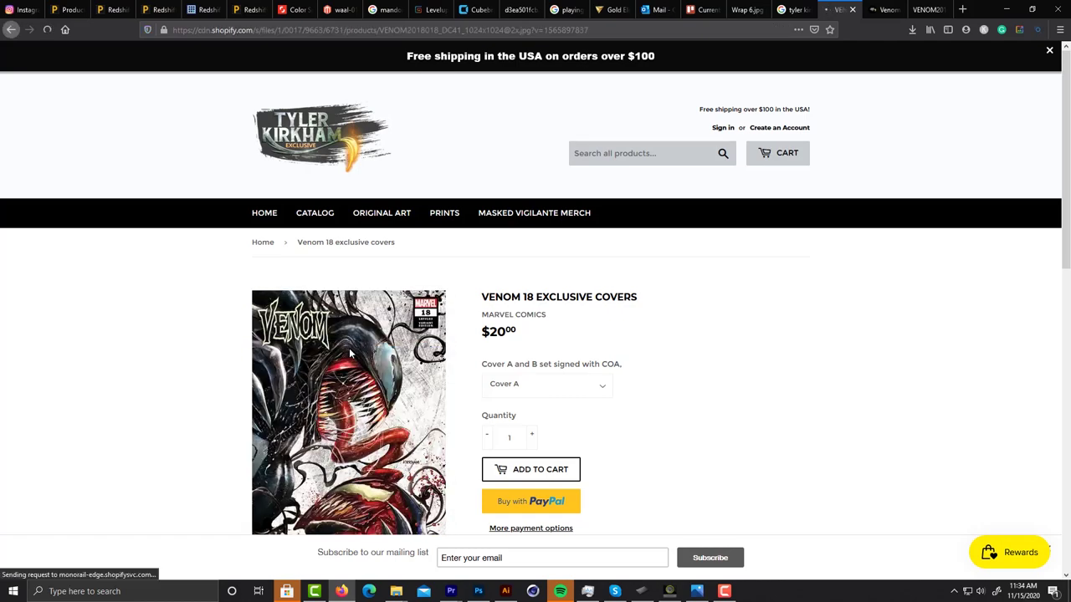
click(573, 231)
click(573, 232)
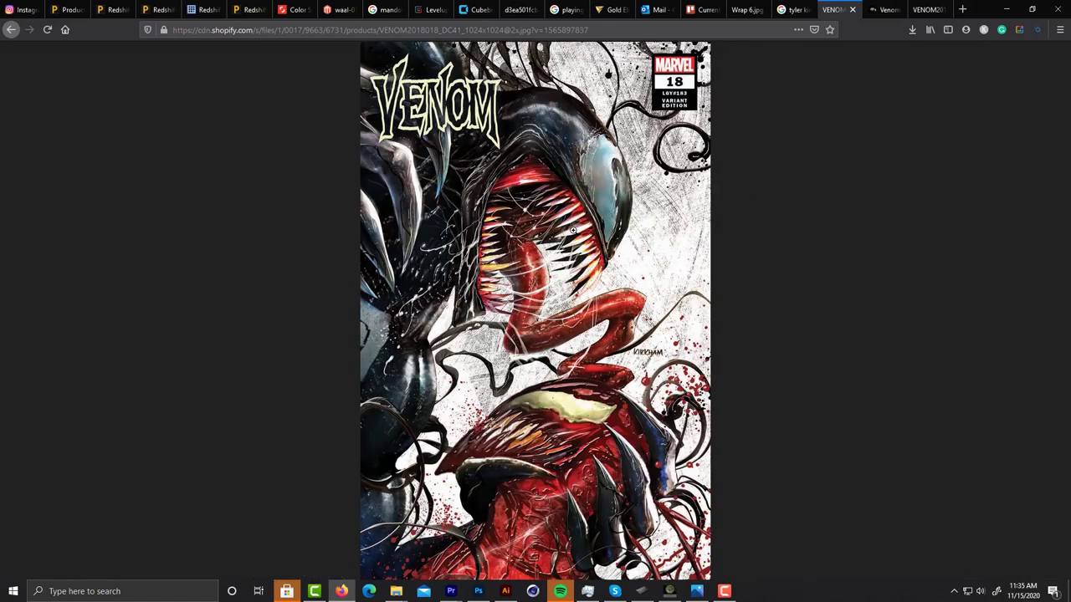
click(572, 233)
click(572, 233)
click(571, 238)
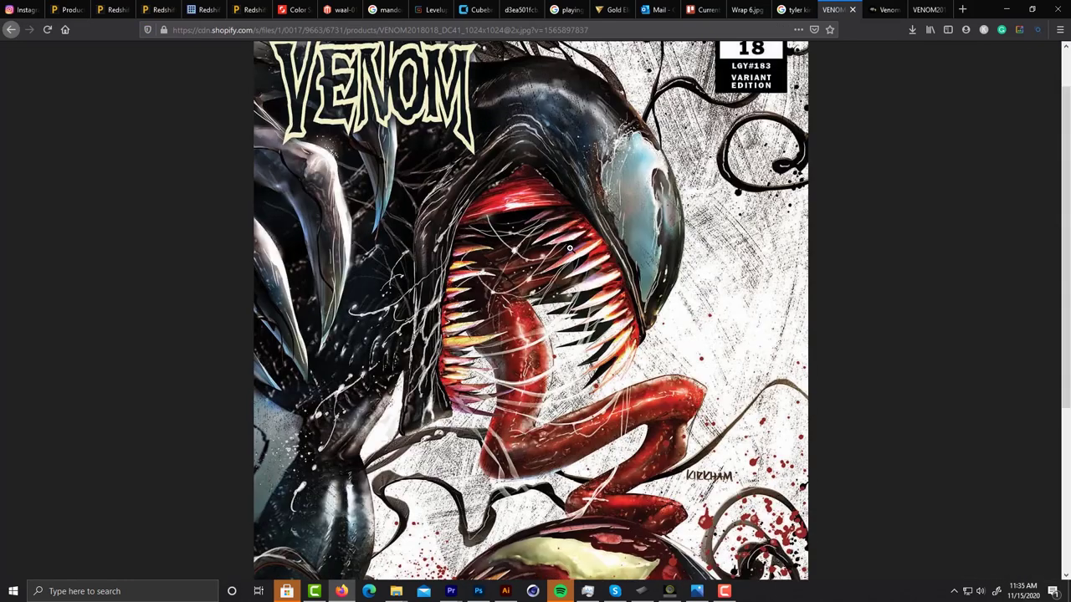
click(570, 242)
click(570, 247)
click(570, 248)
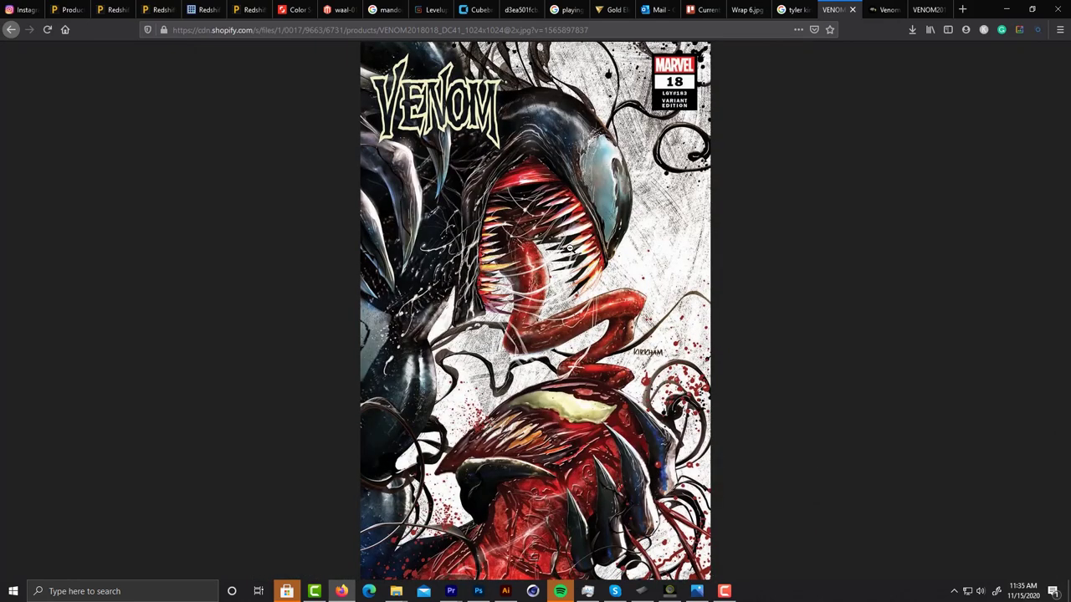
click(558, 344)
click(558, 344)
Copy the full-size Venom 18 cover image and return to Photoshop
right_click(600, 296)
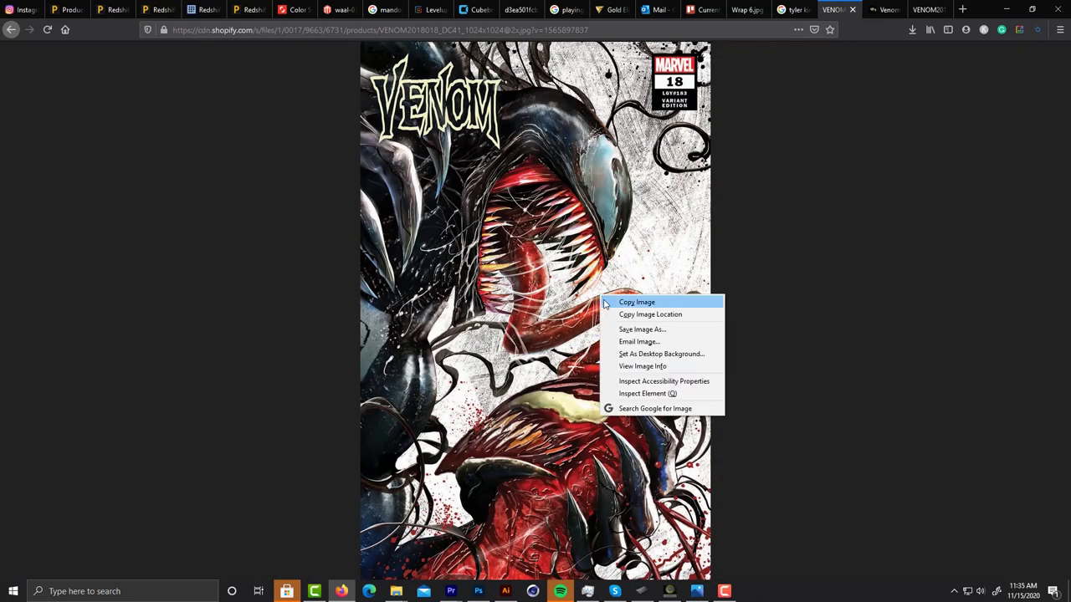
click(605, 303)
click(478, 591)
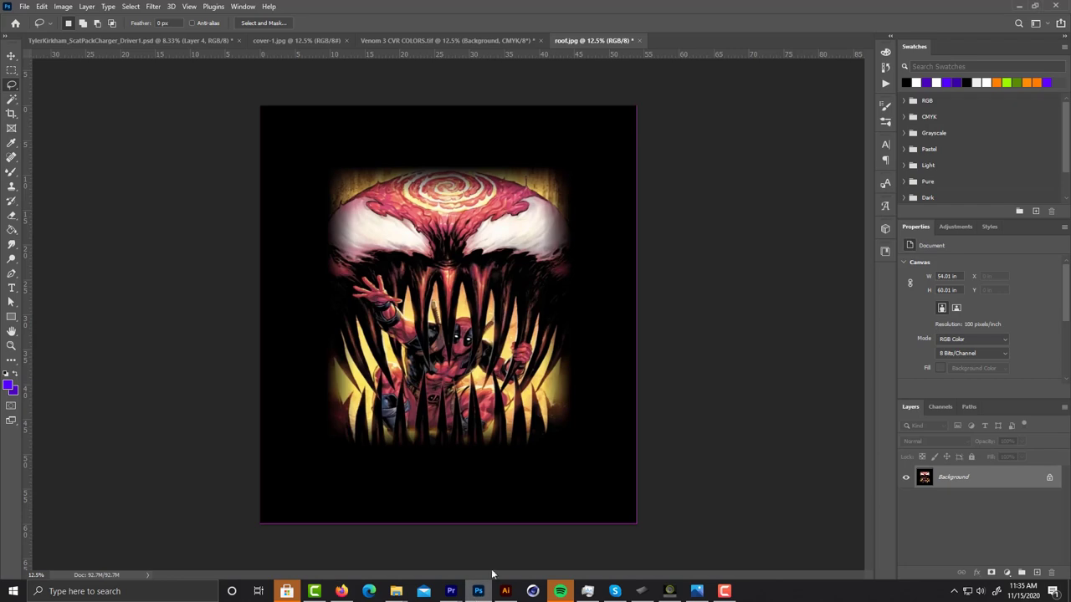
Switch past cover-1.jpg to the Scat Pack Charger Driver1 .psd and select Layer 3
click(359, 42)
click(286, 41)
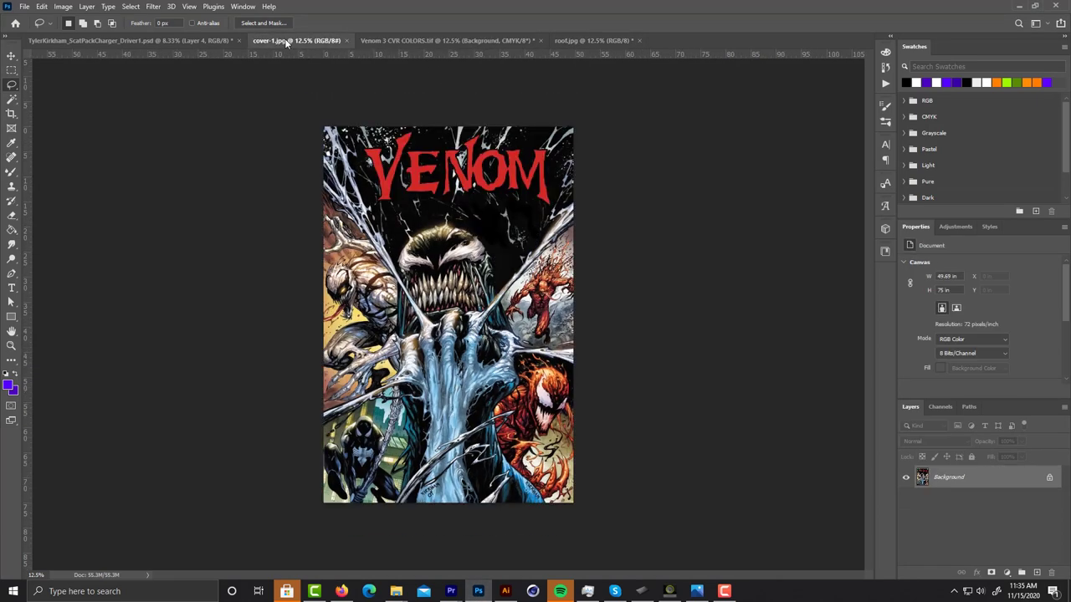
click(173, 46)
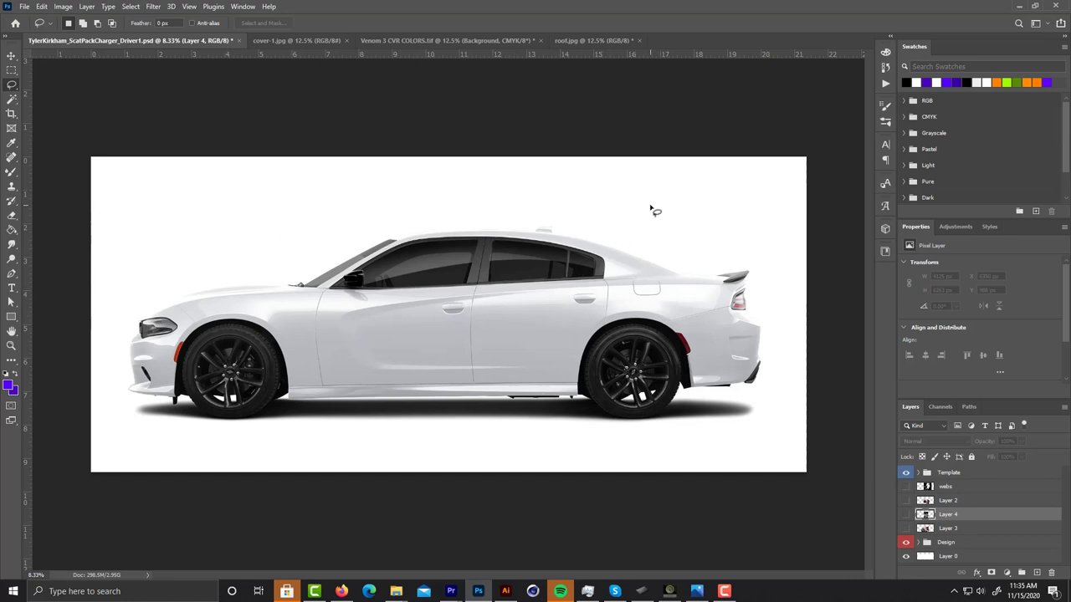
click(991, 532)
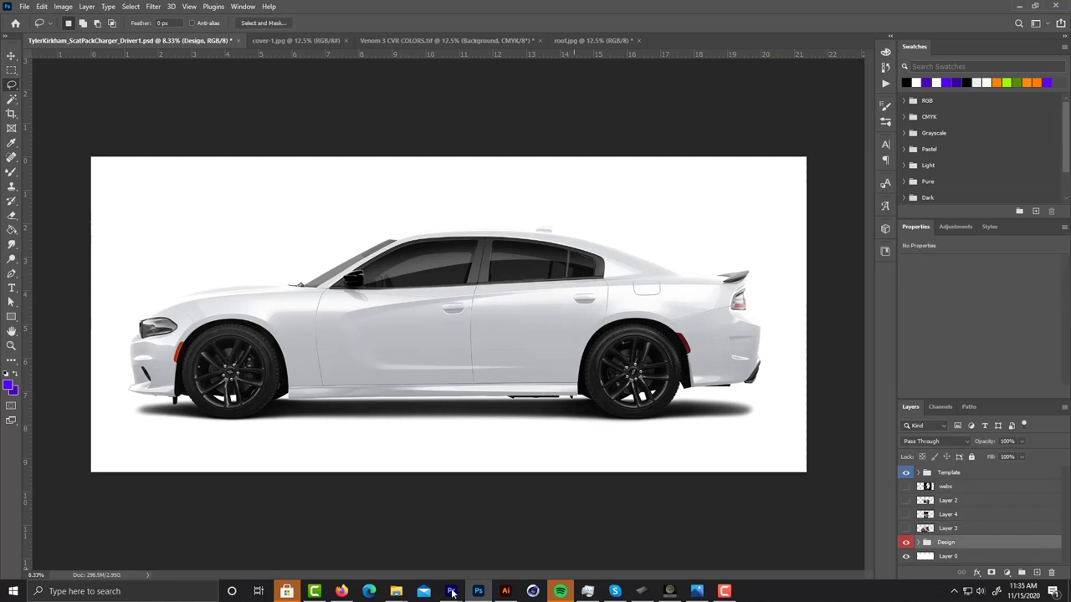
click(341, 592)
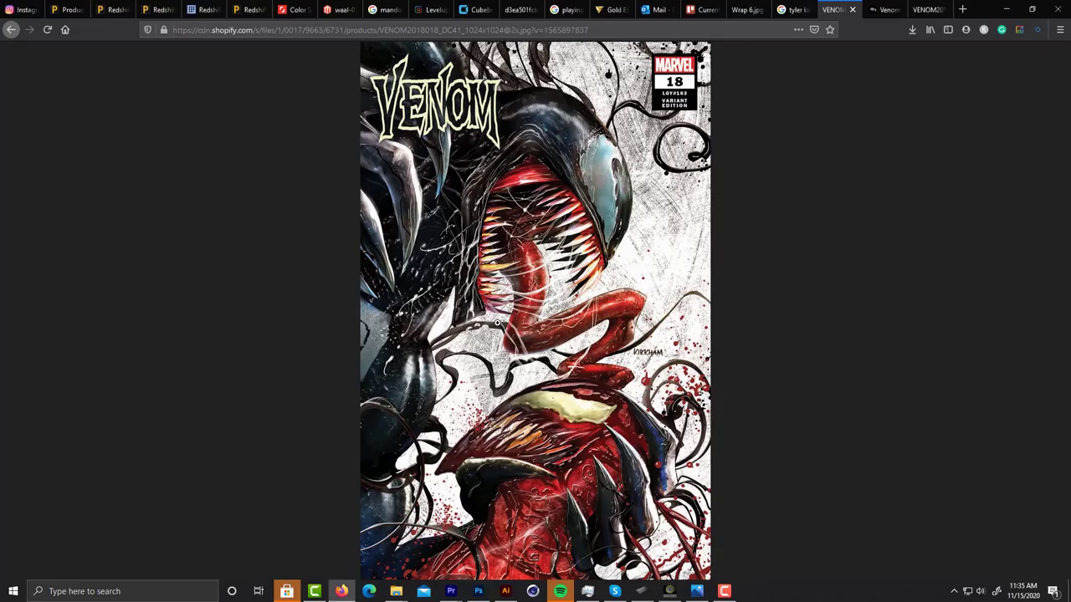
click(477, 591)
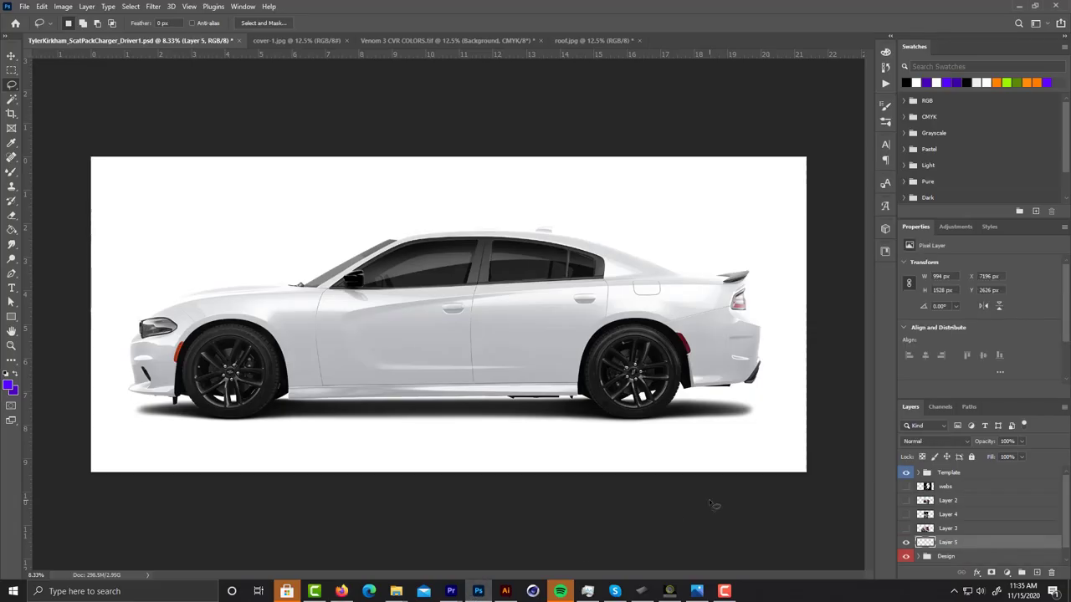
Paste the Venom 18 cover, rotate it -90° and scale it to about 7001 × 4554 px over the doors
key(ctrl+v)
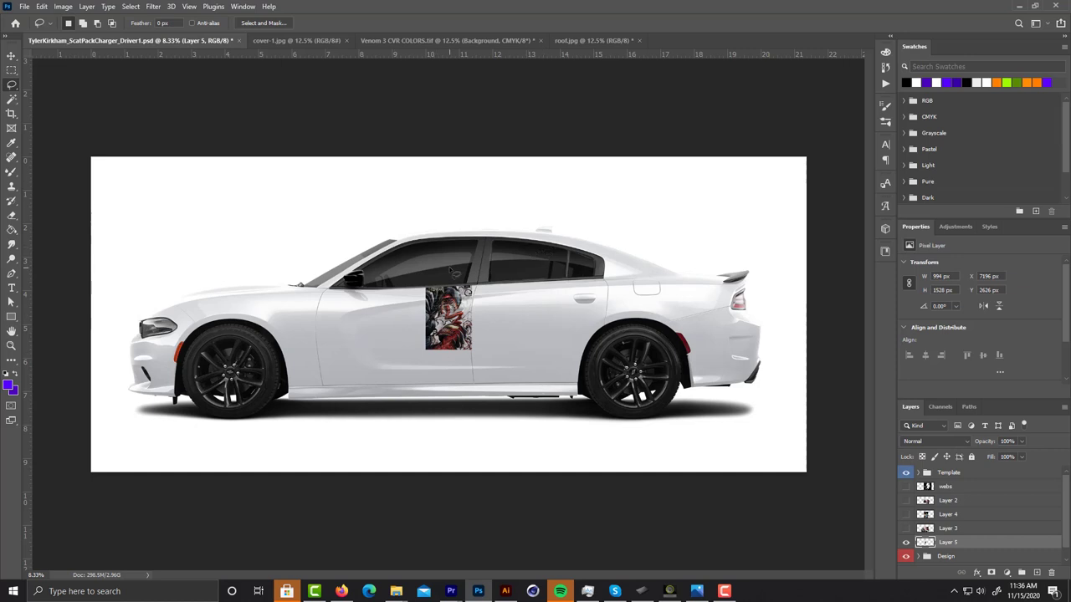
key(ctrl+t)
drag(482, 356, 527, 219)
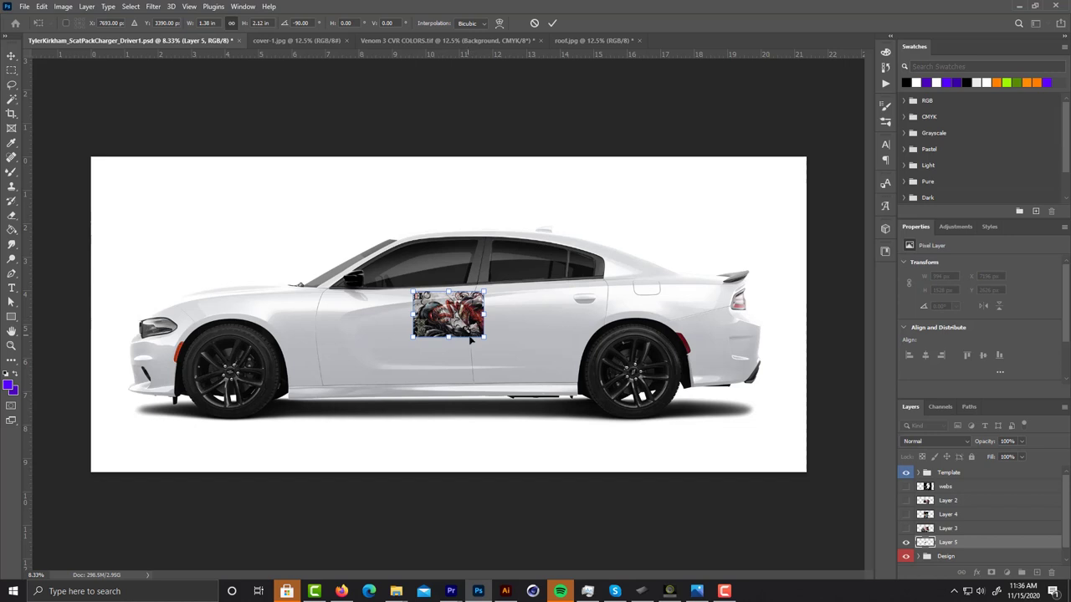
drag(484, 338, 595, 409)
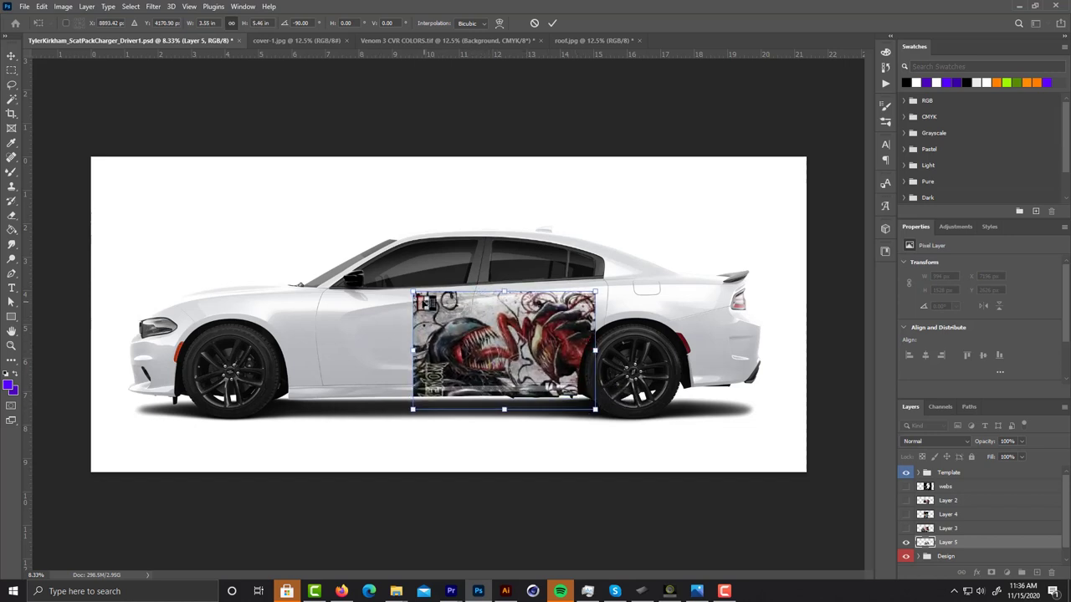
drag(412, 292, 268, 196)
drag(484, 249, 481, 291)
drag(471, 321, 470, 323)
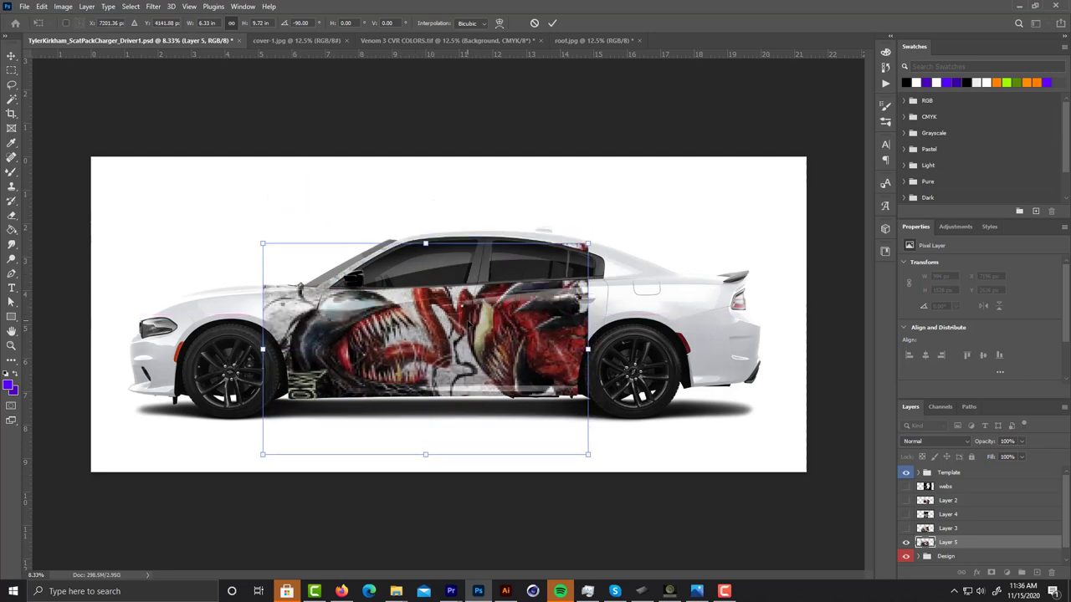
key(Return)
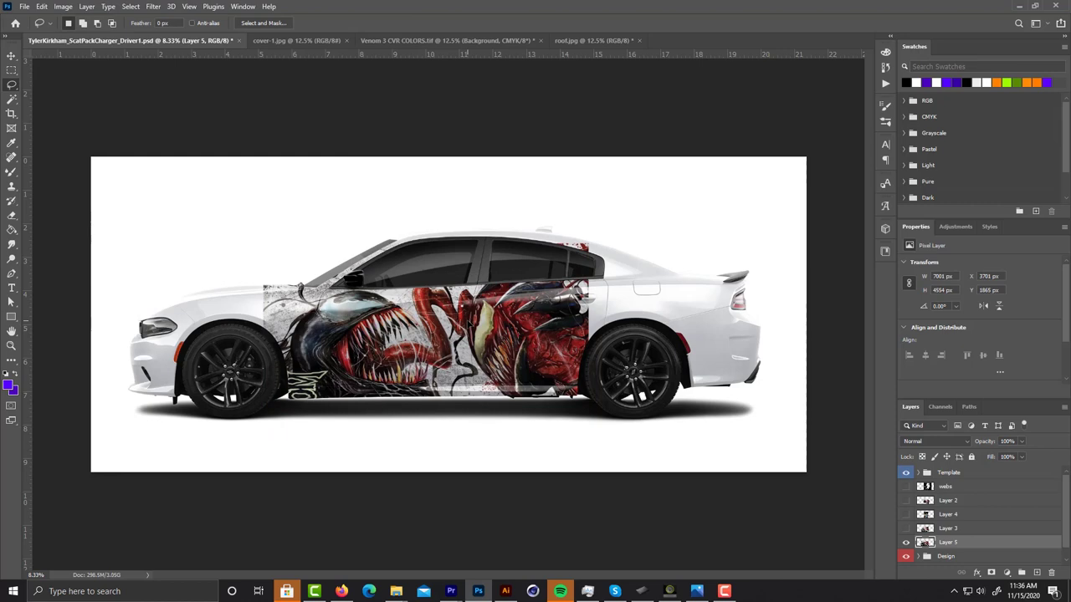
key(ctrl+plus)
key(ctrl+plus)
key(ctrl+plus)
key(ctrl+plus)
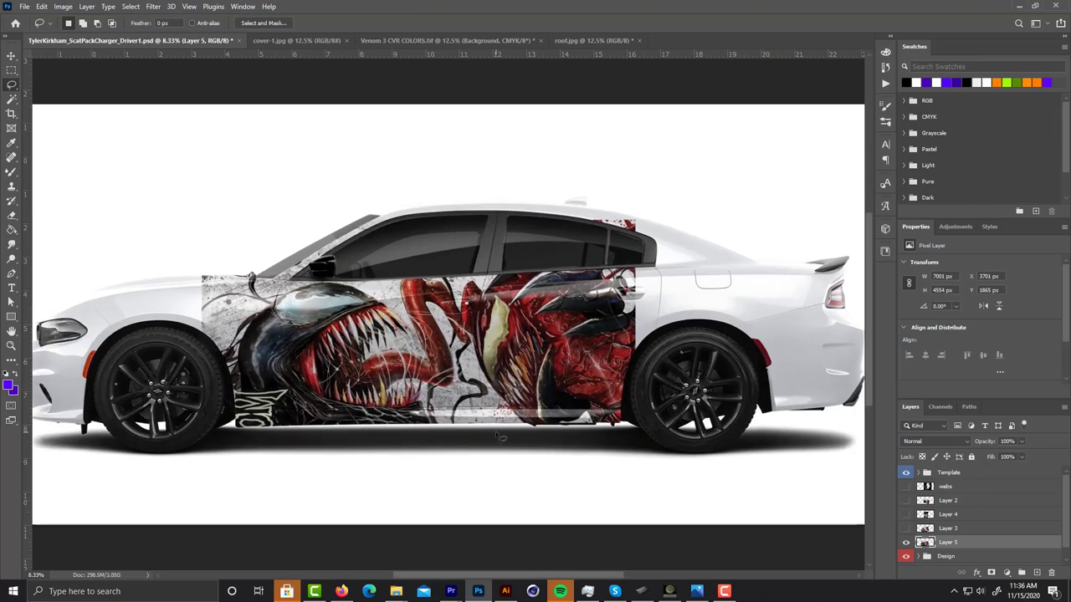
Hide the Template layer's reflection overlay and zoom the Driver1 artwork to 100%
key(ctrl+plus)
key(ctrl+plus)
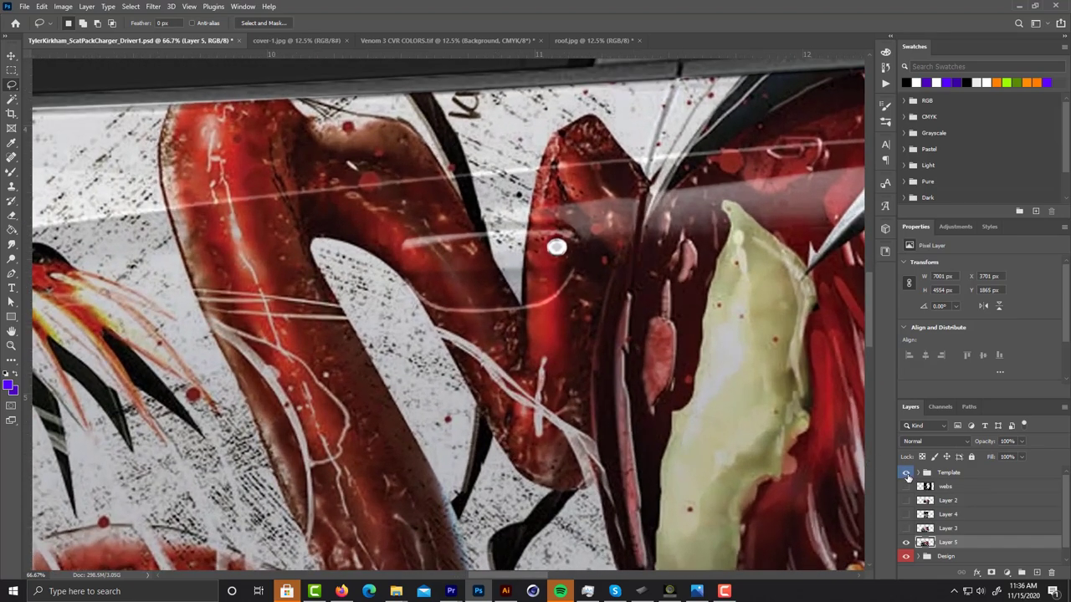
click(905, 472)
key(ctrl+plus)
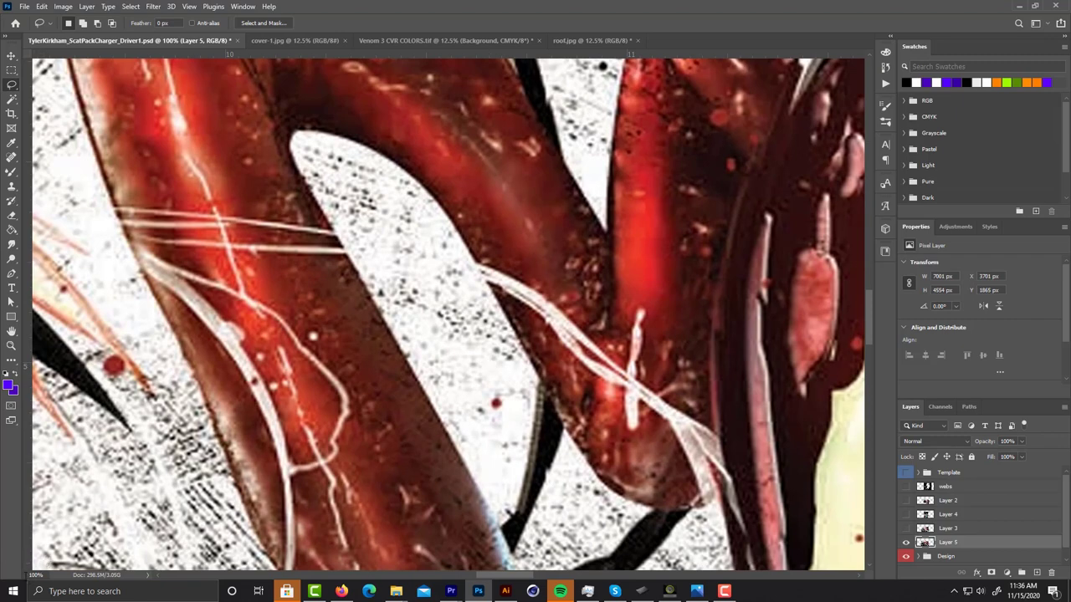
scroll(413, 483, left, 10)
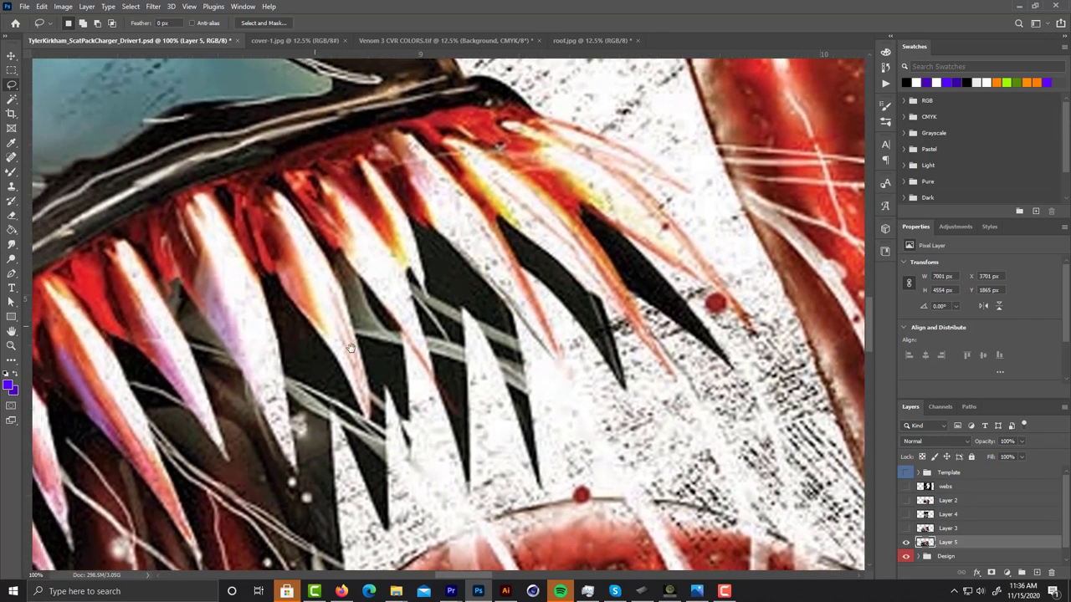
drag(351, 347, 491, 364)
scroll(490, 365, right, 14)
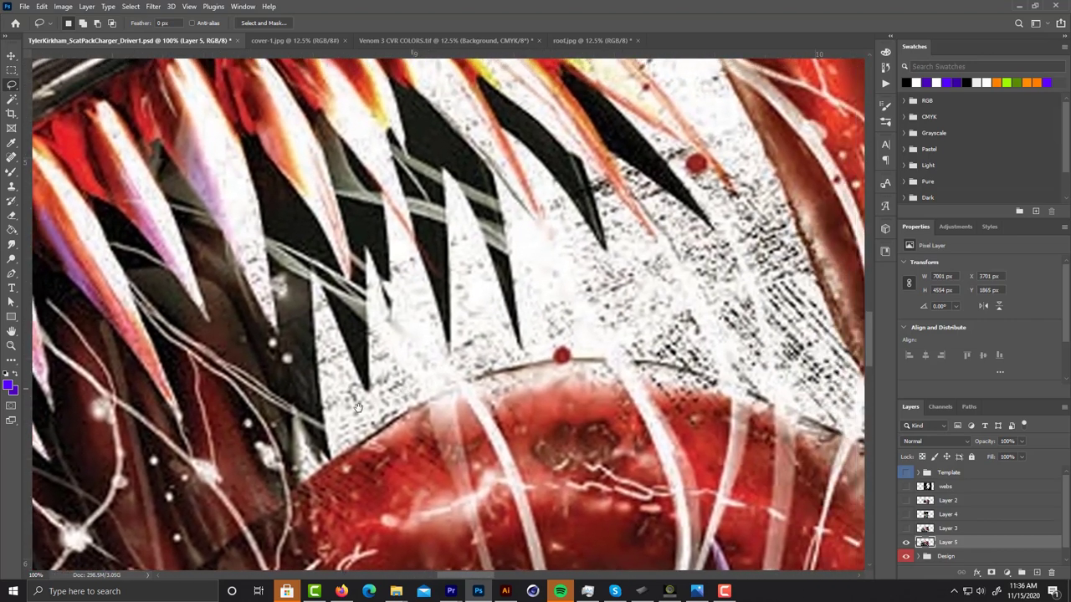
scroll(485, 346, right, 5)
scroll(485, 346, up, 3)
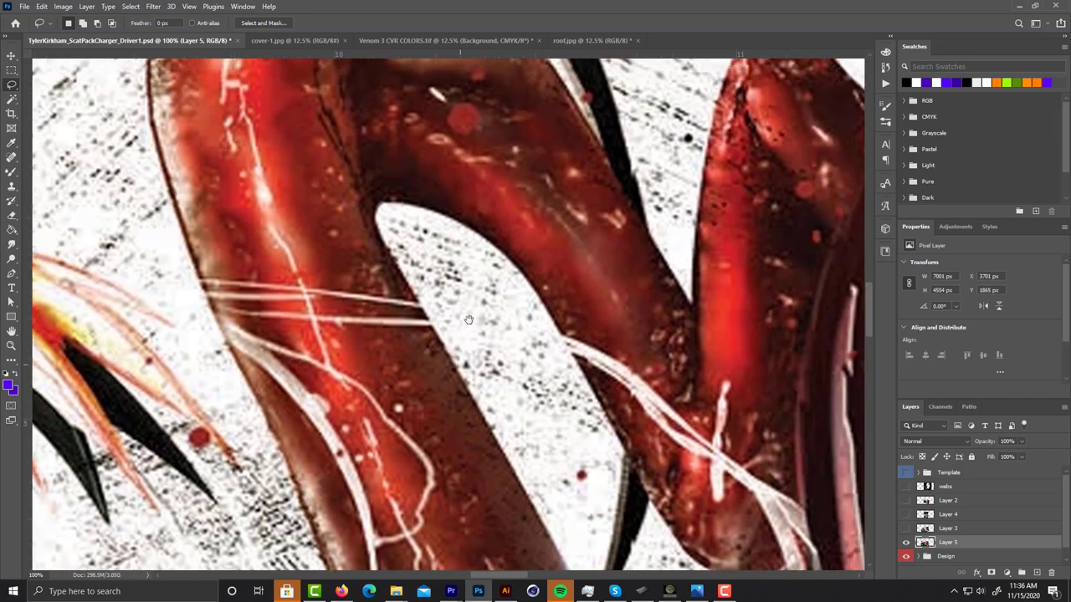
Try Lasso selections along a red tendril and the red dot, deselecting each with Ctrl+D
mouse_move(483, 434)
mouse_down()
mouse_move(405, 294)
mouse_move(407, 339)
mouse_move(533, 564)
mouse_move(544, 564)
mouse_move(543, 527)
mouse_move(493, 431)
mouse_up()
key(ctrl+d)
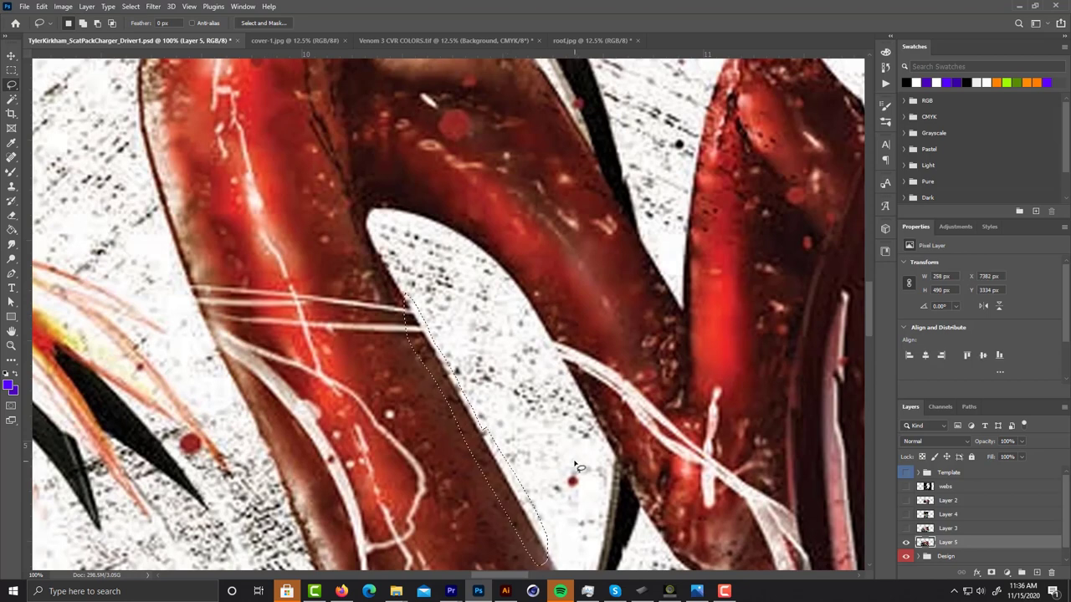
drag(366, 381, 444, 430)
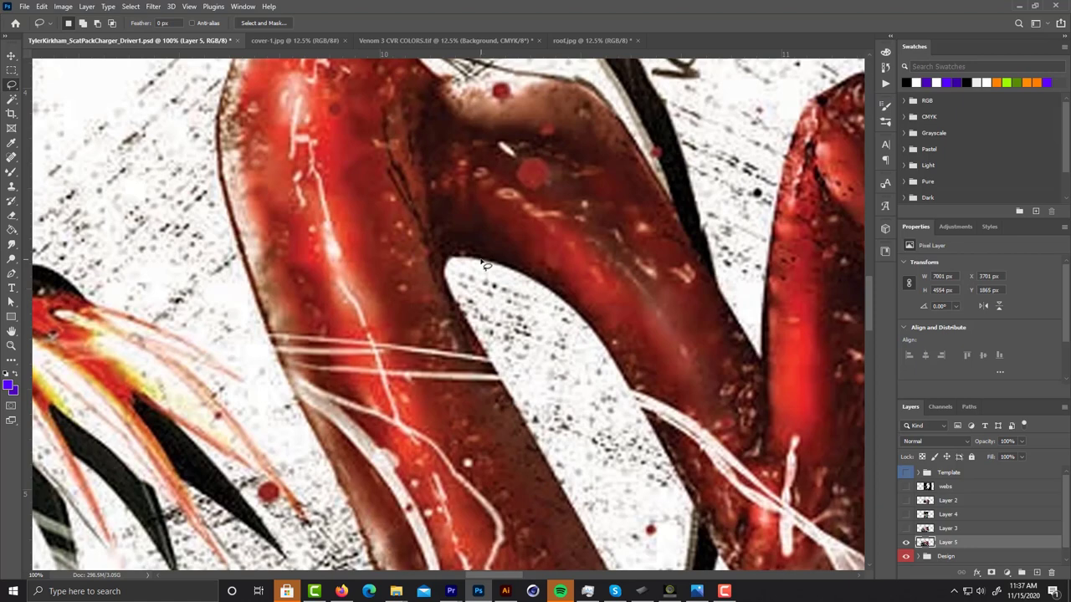
scroll(460, 404, down, 5)
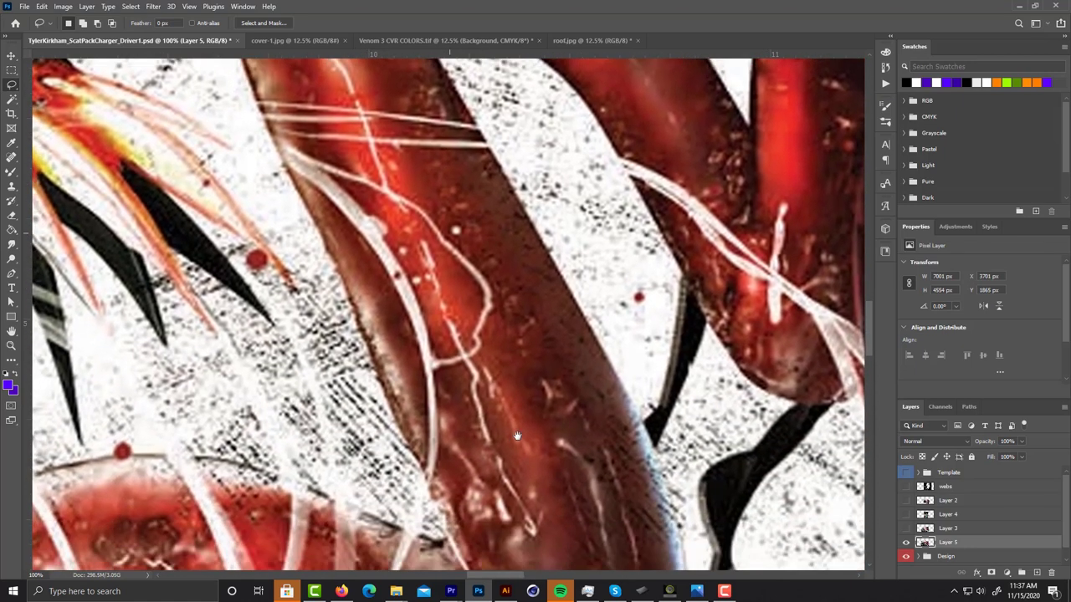
scroll(516, 435, down, 6)
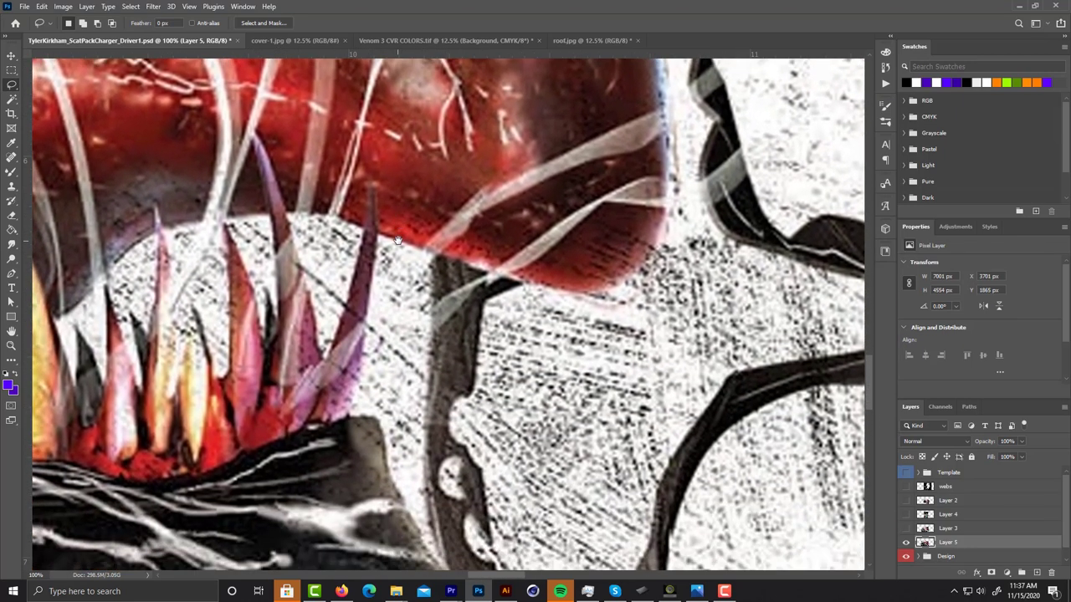
scroll(397, 240, up, 8)
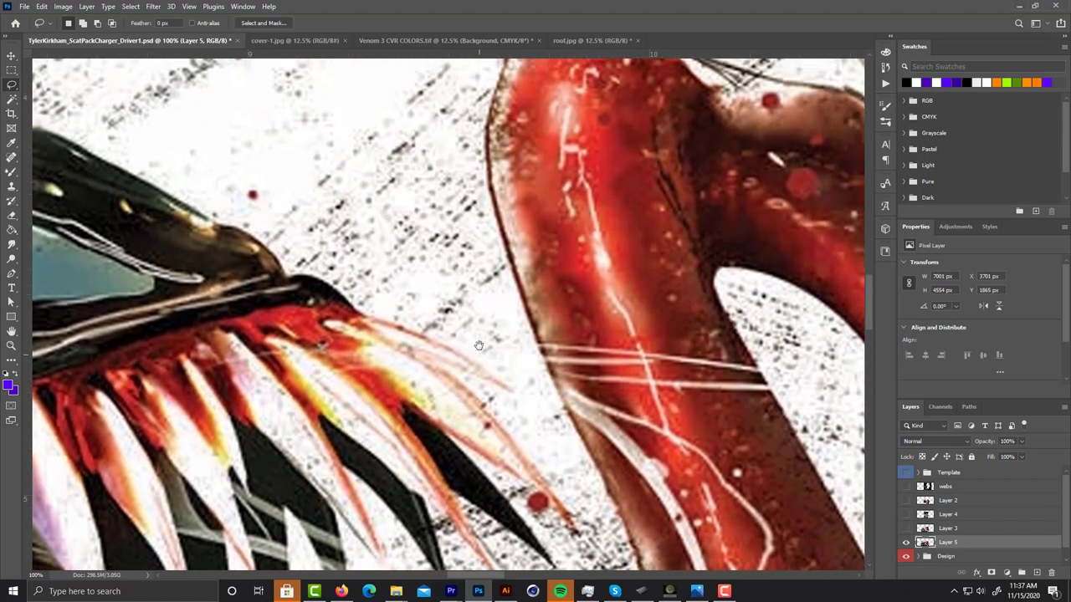
scroll(479, 345, up, 3)
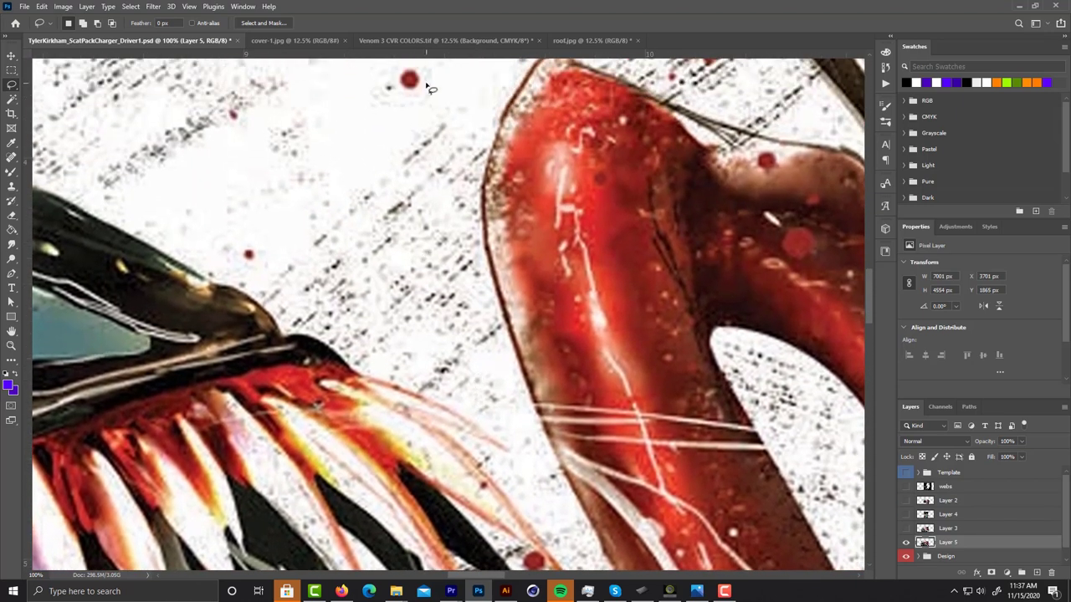
scroll(427, 86, up, 3)
mouse_move(445, 146)
mouse_down()
mouse_move(429, 224)
mouse_move(446, 145)
mouse_up()
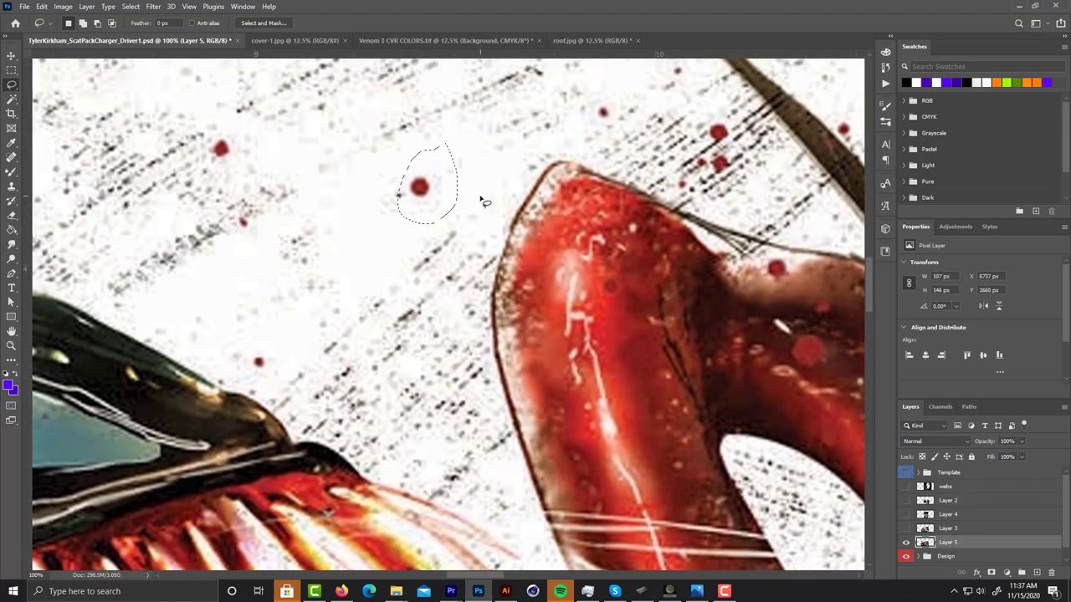
key(ctrl+d)
Trace a Lasso along the blade outline and inspect the dark webbed area before moving to roof.jpg
scroll(298, 132, left, 5)
scroll(300, 415, down, 5)
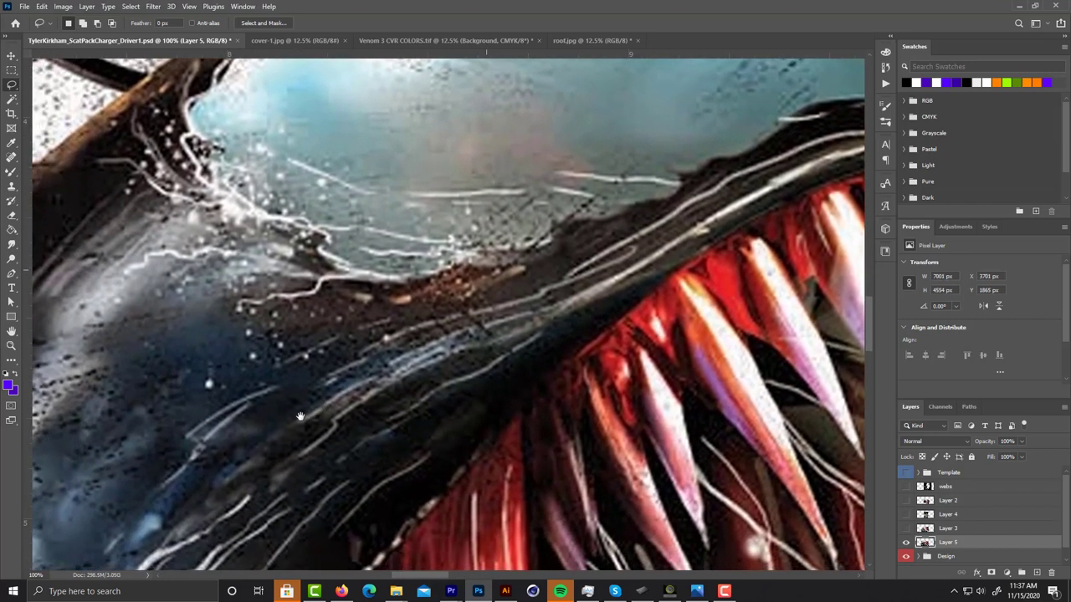
scroll(301, 416, left, 12)
scroll(300, 416, down, 8)
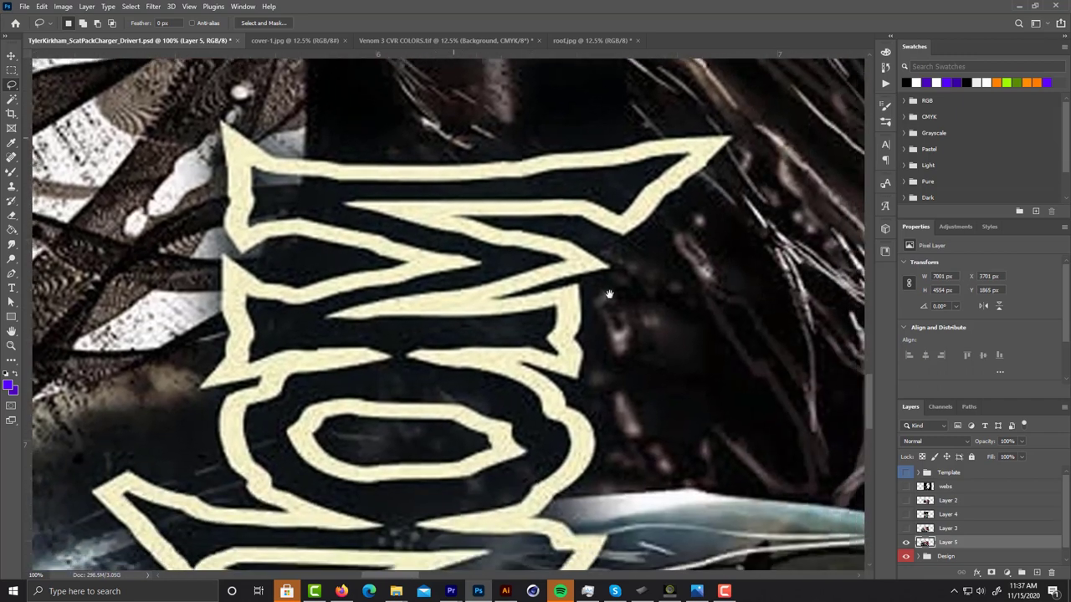
scroll(609, 294, right, 3)
scroll(609, 294, down, 6)
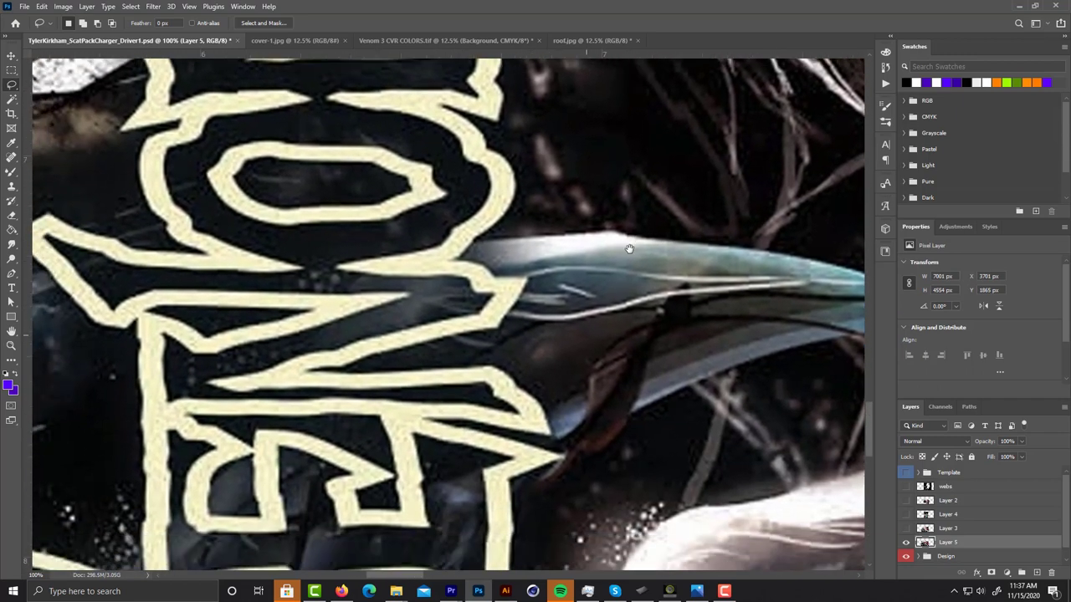
scroll(629, 249, down, 4)
scroll(619, 238, left, 3)
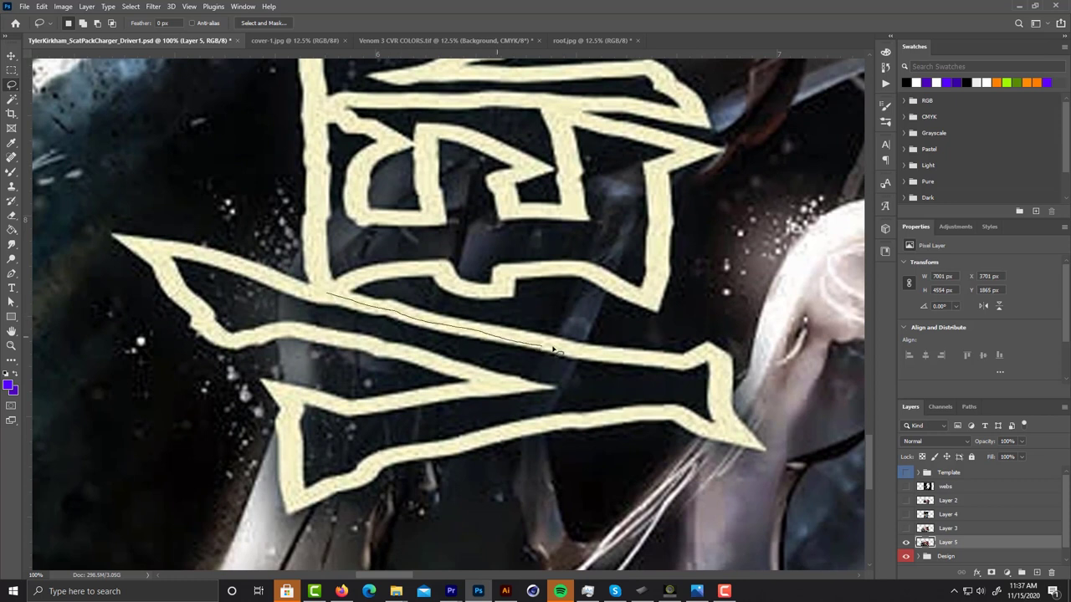
mouse_move(623, 355)
mouse_down()
mouse_move(720, 364)
mouse_move(726, 421)
mouse_move(709, 432)
mouse_move(677, 412)
mouse_move(633, 414)
mouse_move(370, 471)
mouse_up()
drag(549, 372, 521, 379)
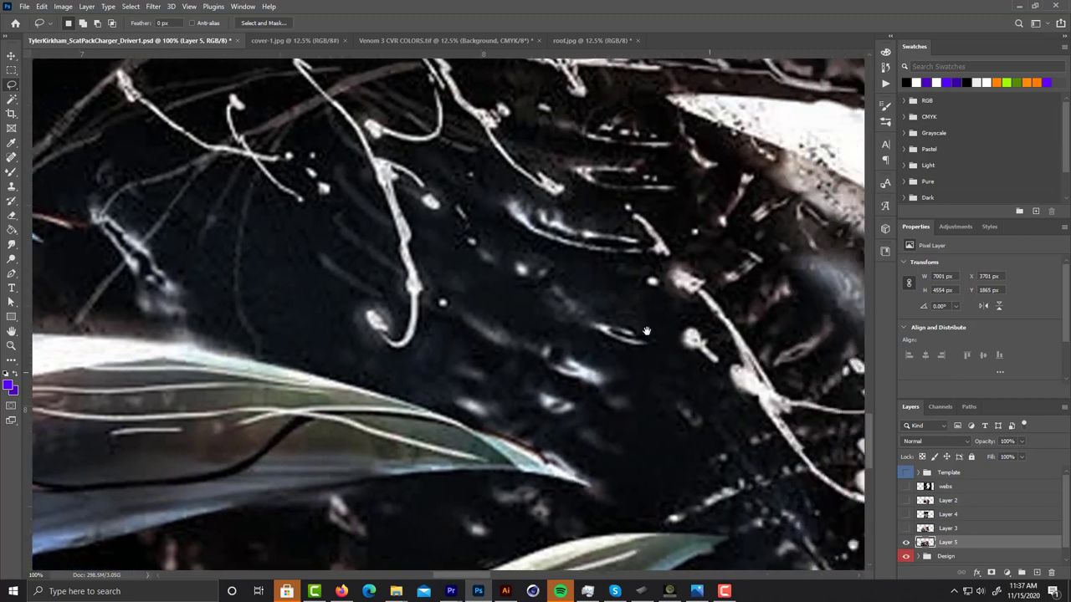
scroll(647, 331, right, 10)
scroll(632, 313, up, 5)
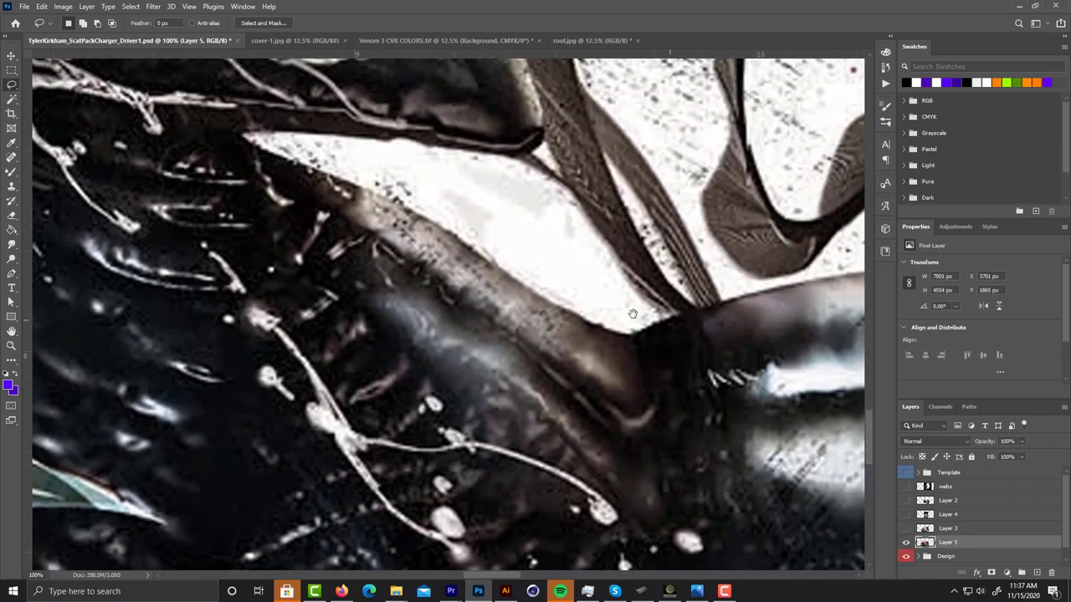
scroll(632, 314, right, 15)
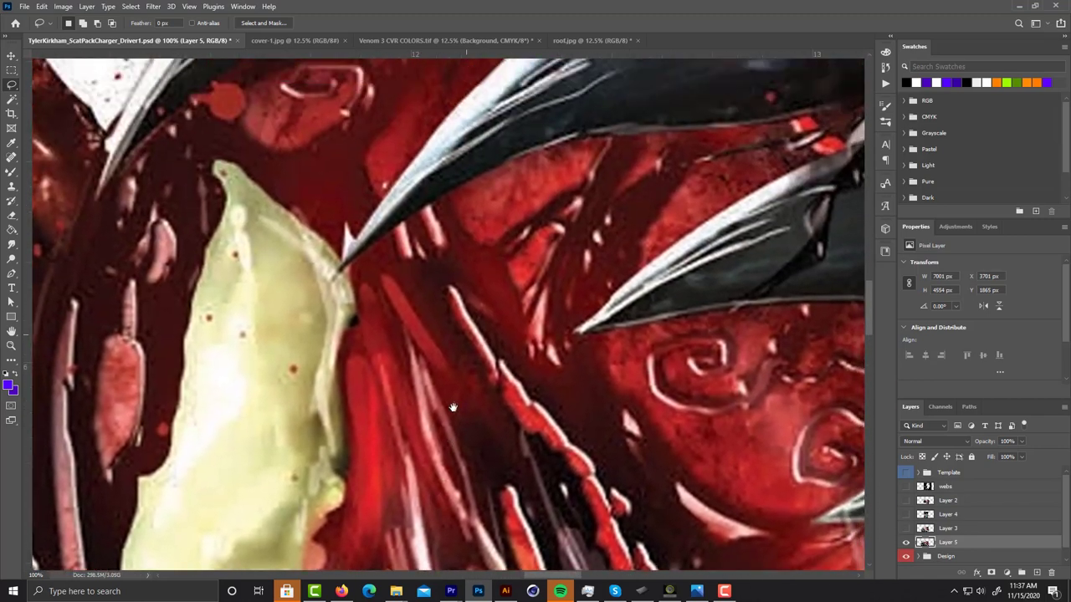
scroll(453, 407, up, 5)
scroll(452, 407, left, 3)
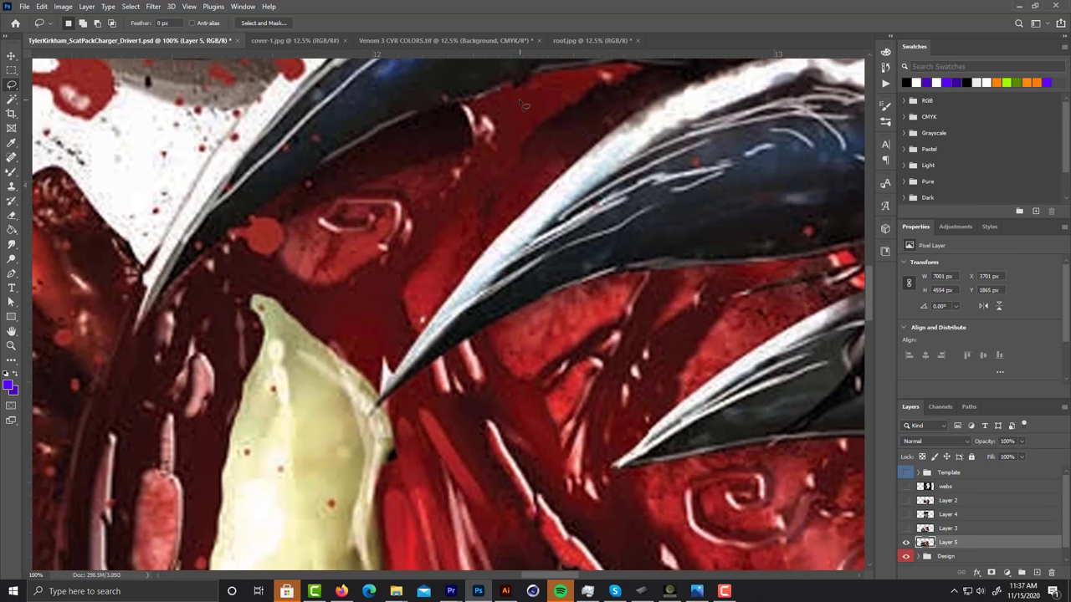
click(556, 46)
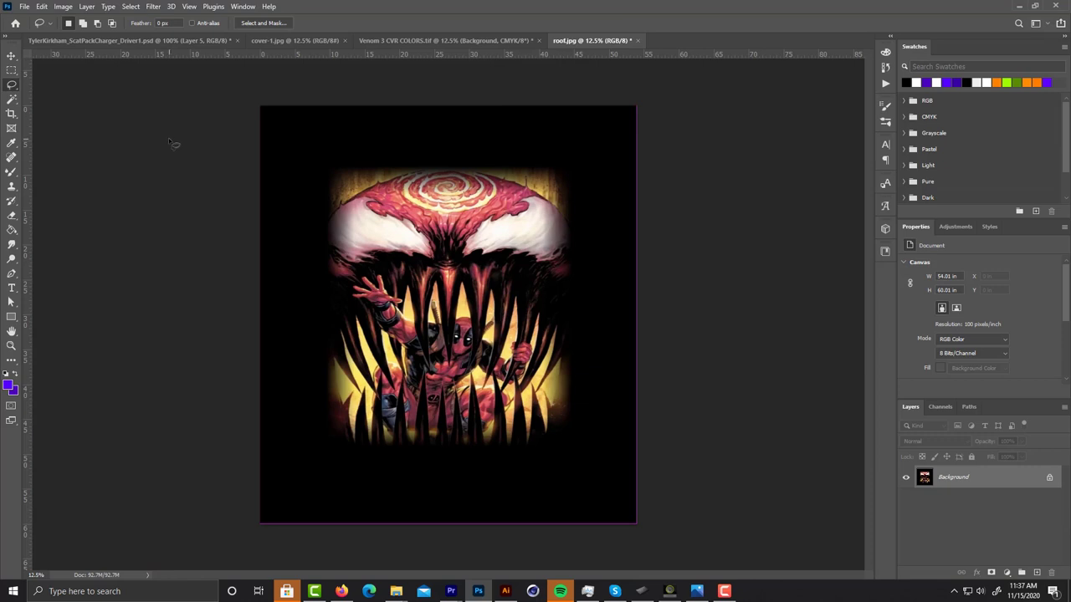
key(ctrl+alt+i)
click(626, 253)
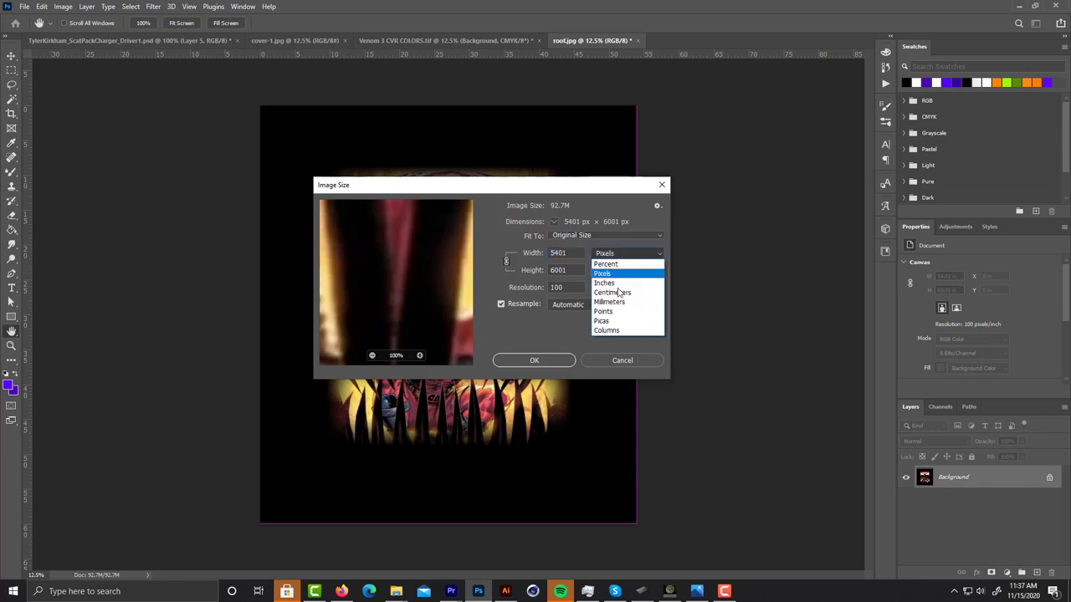
click(604, 283)
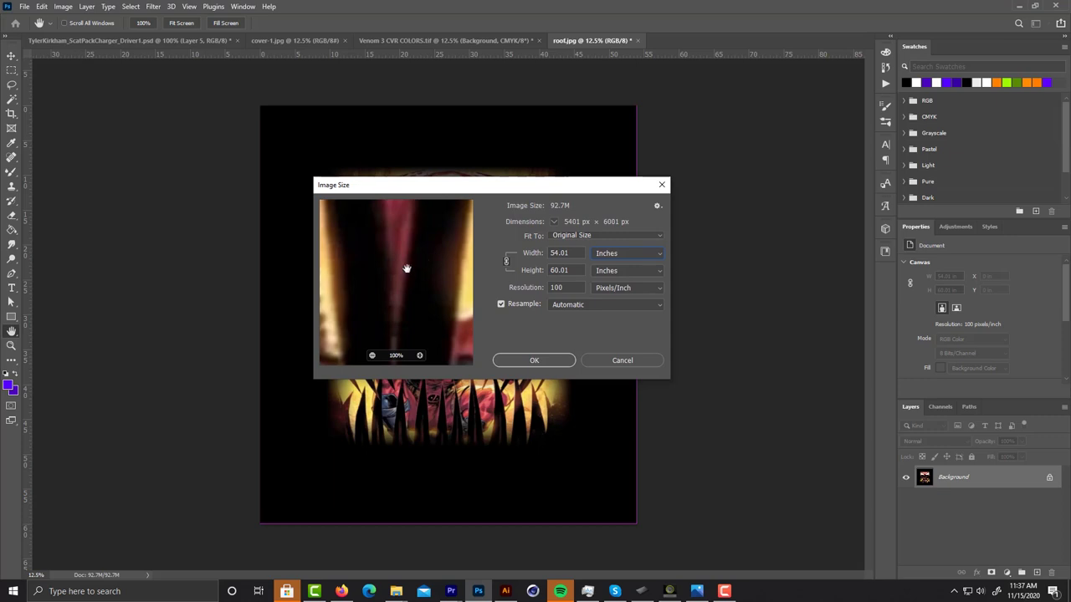
double_click(573, 288)
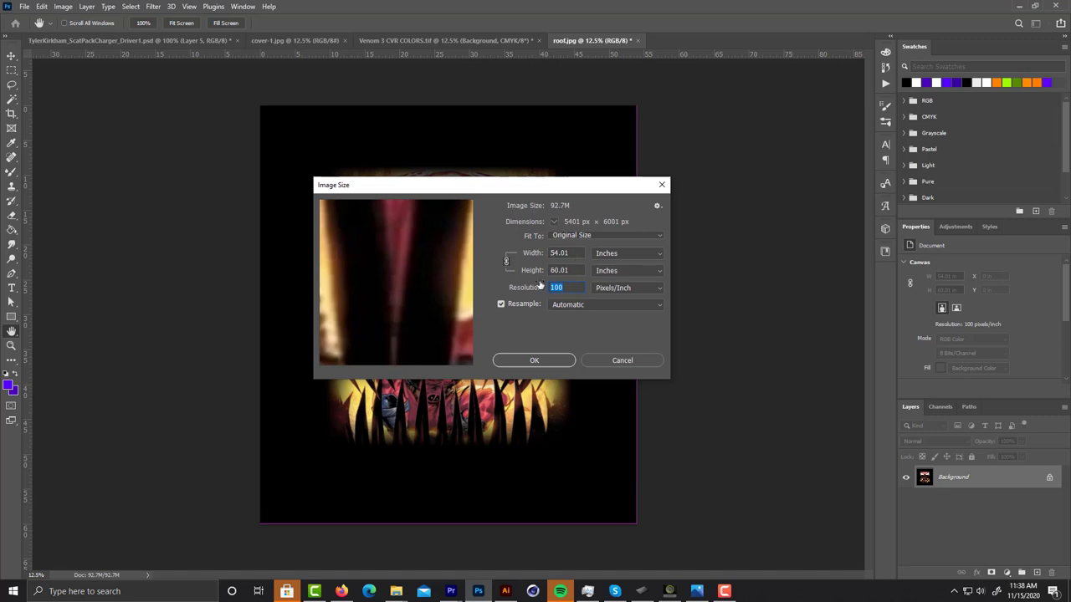
click(661, 184)
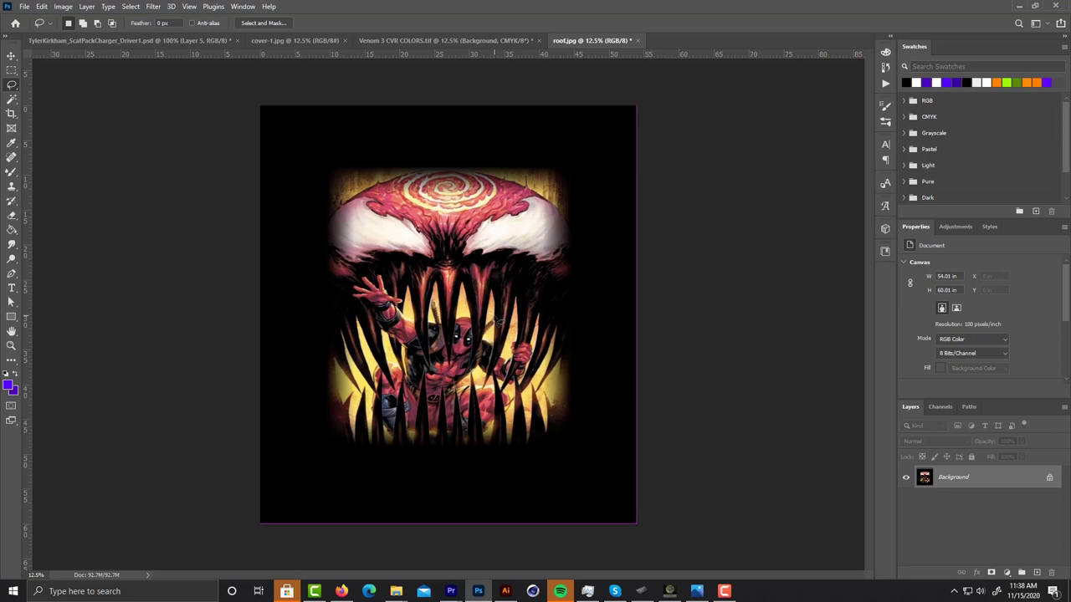
key(ctrl+plus)
key(ctrl+plus)
key(ctrl+plus)
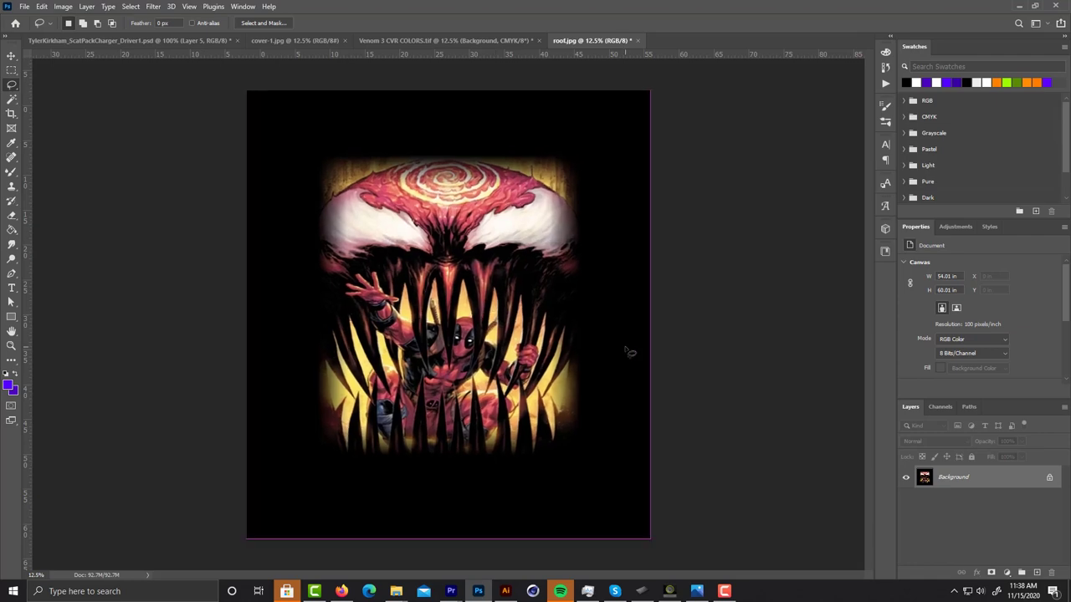
key(ctrl+plus)
key(ctrl+plus)
key(ctrl+plus)
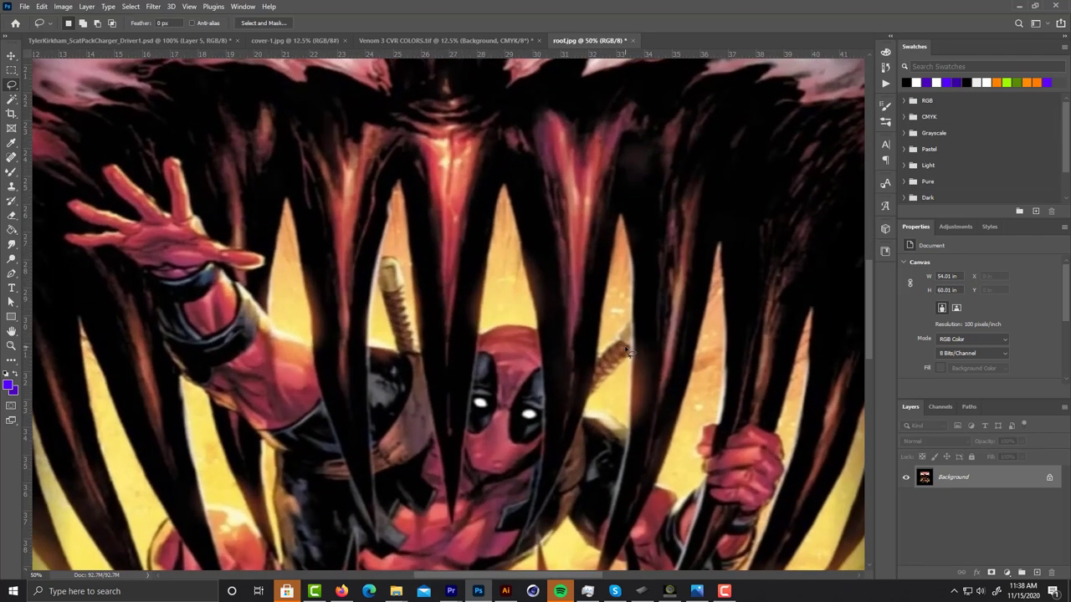
scroll(629, 351, down, 6)
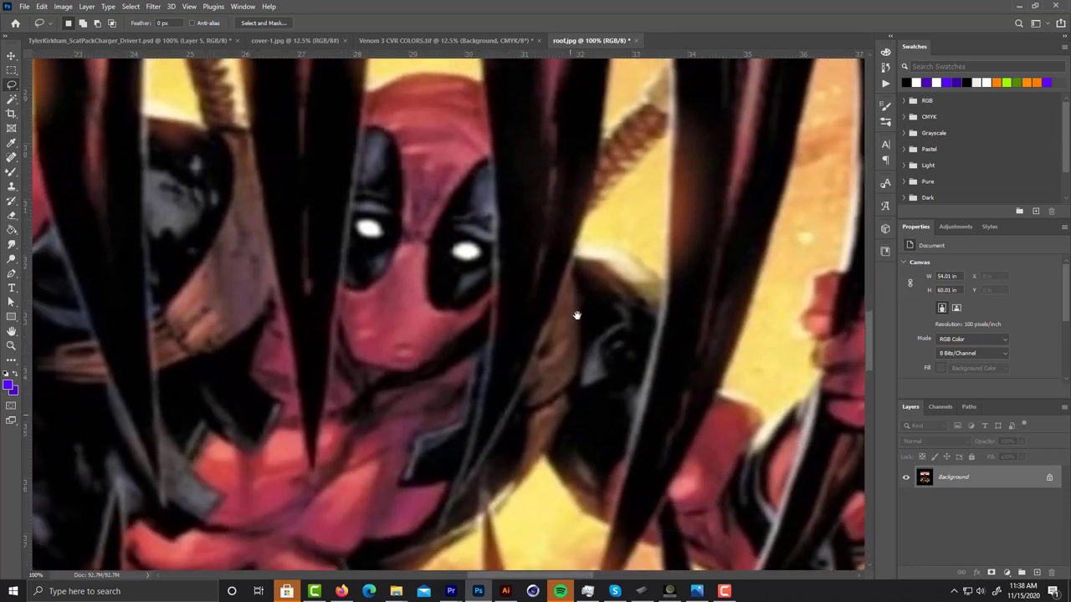
scroll(574, 313, right, 3)
drag(581, 329, 605, 373)
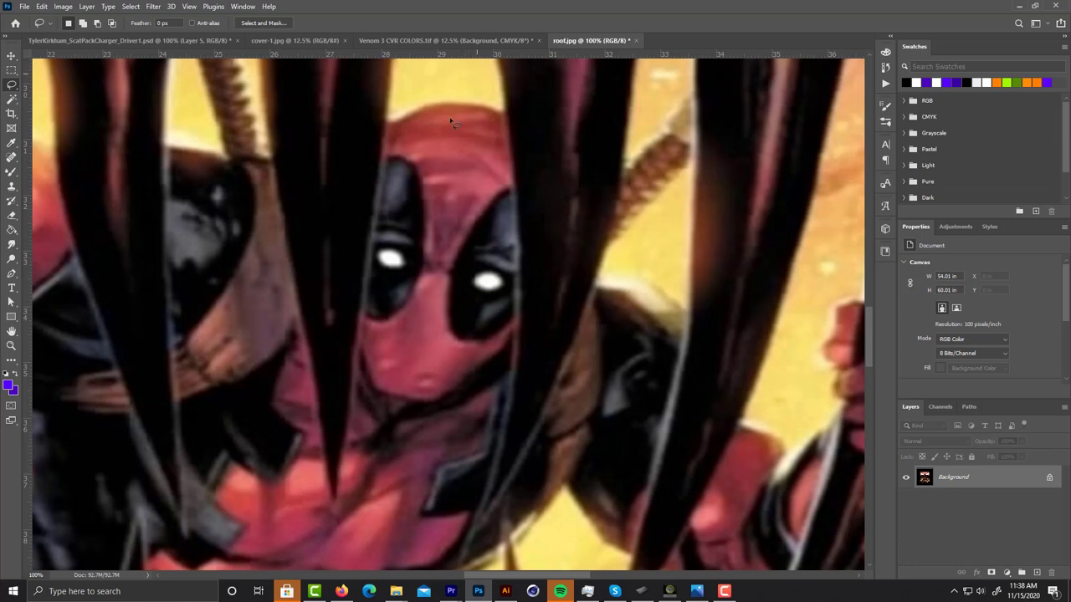
drag(515, 234, 582, 333)
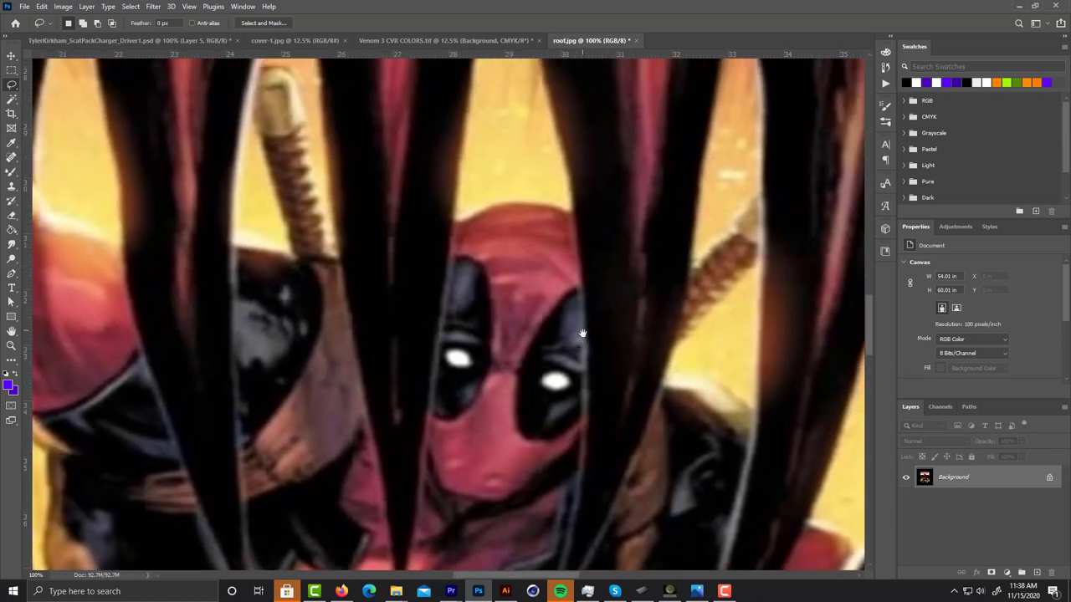
mouse_move(495, 300)
mouse_down()
mouse_move(450, 284)
mouse_move(443, 293)
mouse_move(451, 308)
mouse_move(502, 301)
mouse_up()
mouse_move(575, 293)
mouse_down()
mouse_move(552, 318)
mouse_move(602, 308)
mouse_up()
click(603, 308)
scroll(577, 358, down, 4)
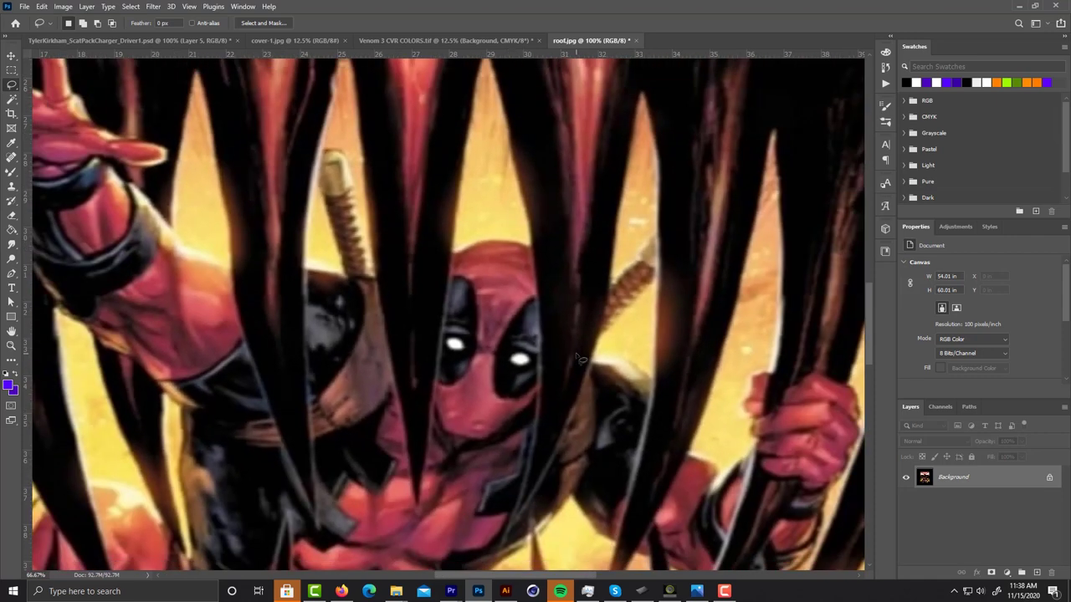
scroll(577, 358, down, 2)
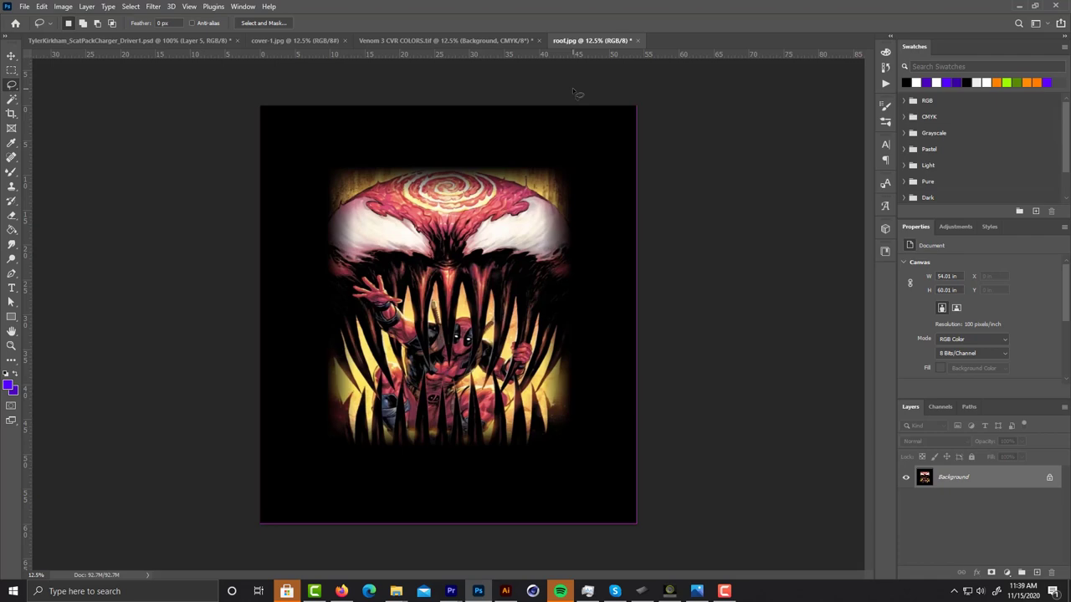
Zoom roof.jpg to 100% and back out to 25%, then switch to cover-1.jpg
key(ctrl+plus)
key(ctrl+plus)
key(ctrl+plus)
key(ctrl+plus)
key(ctrl+plus)
key(ctrl+plus)
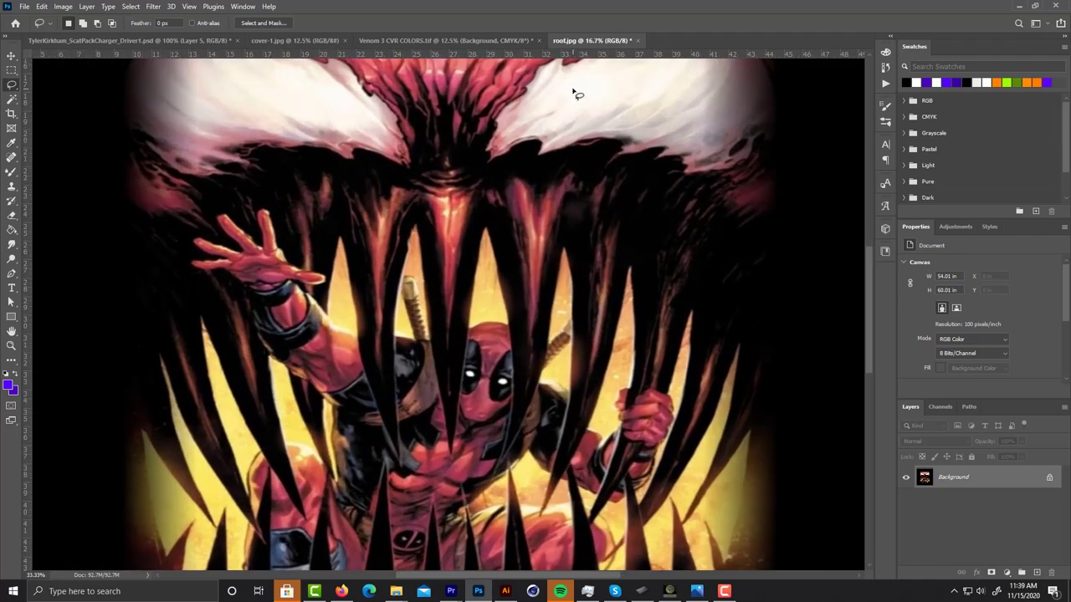
scroll(577, 94, down, 5)
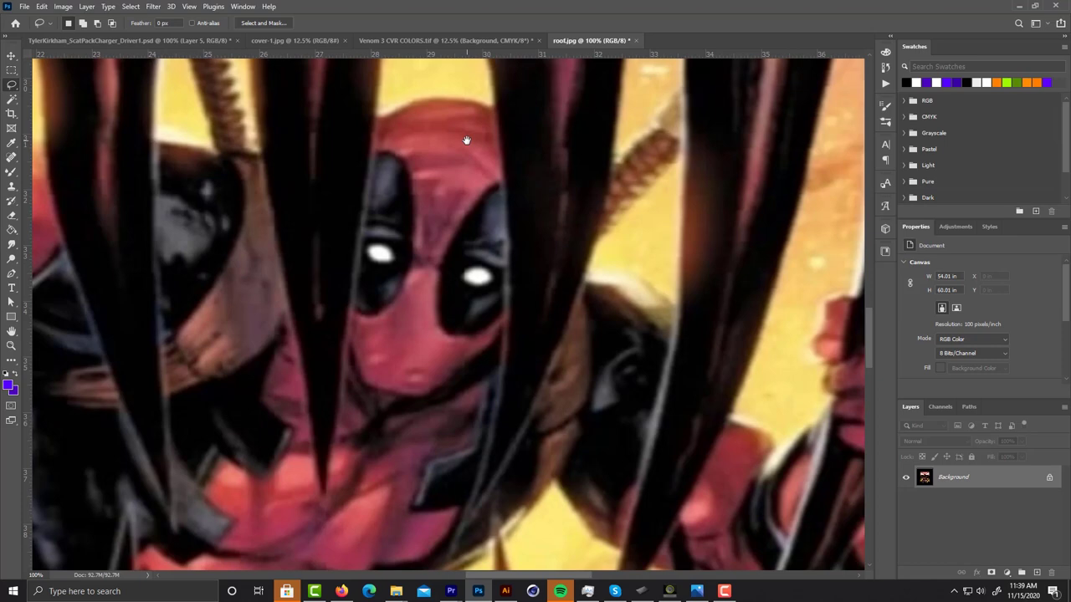
key(ctrl+minus)
key(ctrl+minus)
key(ctrl+minus)
key(ctrl+minus)
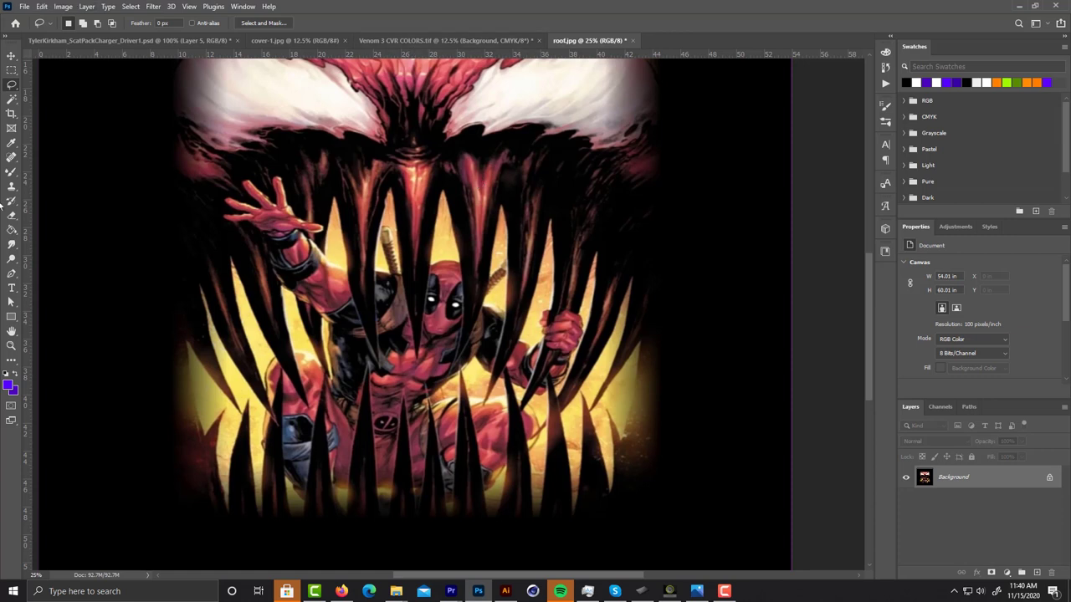
scroll(465, 435, down, 3)
scroll(462, 453, up, 5)
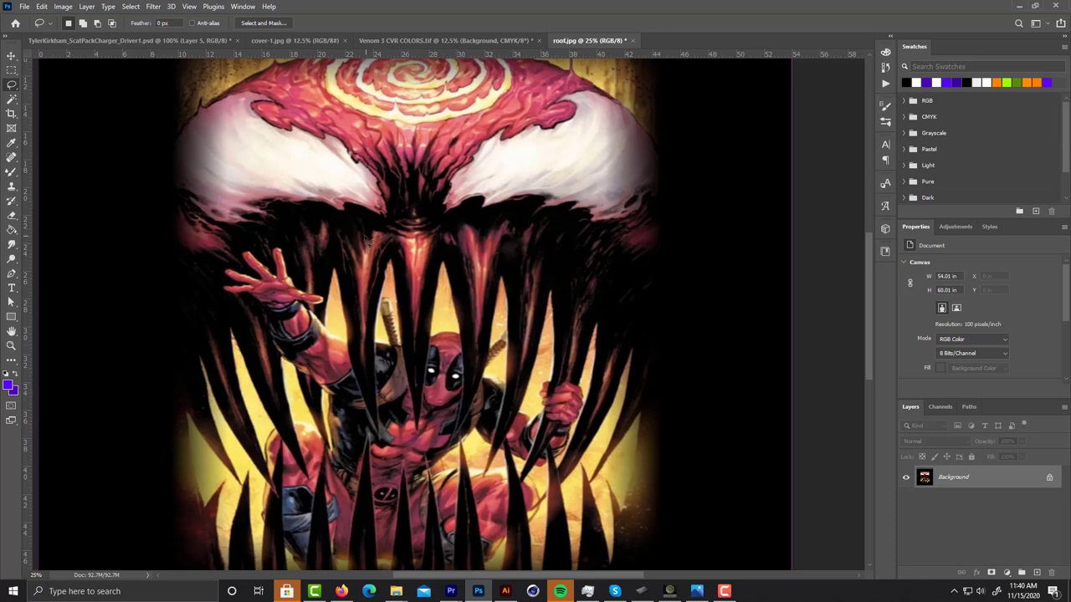
click(295, 40)
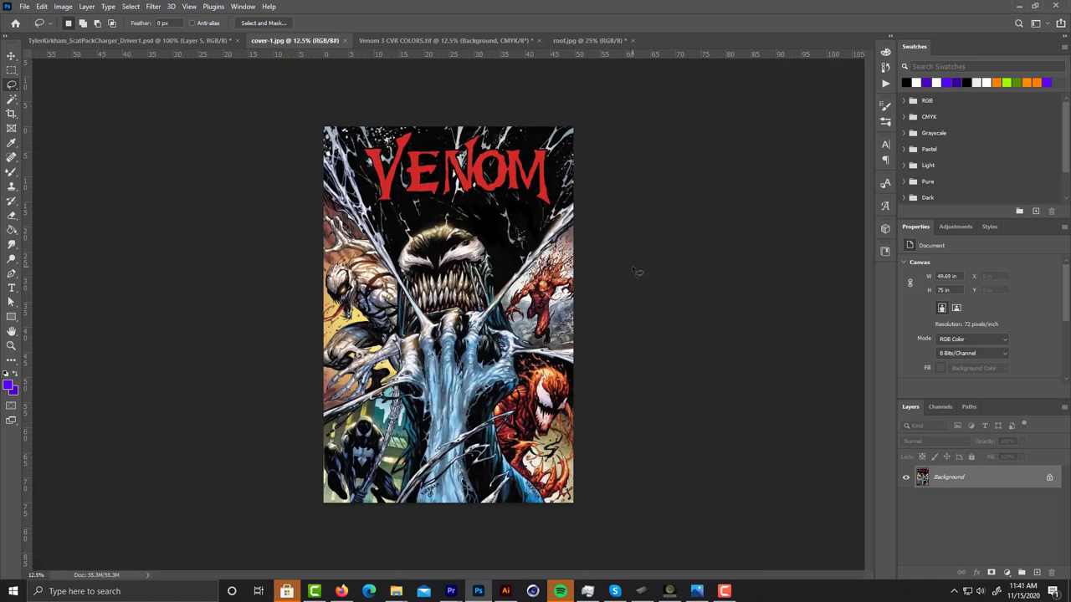
key(ctrl+alt+i)
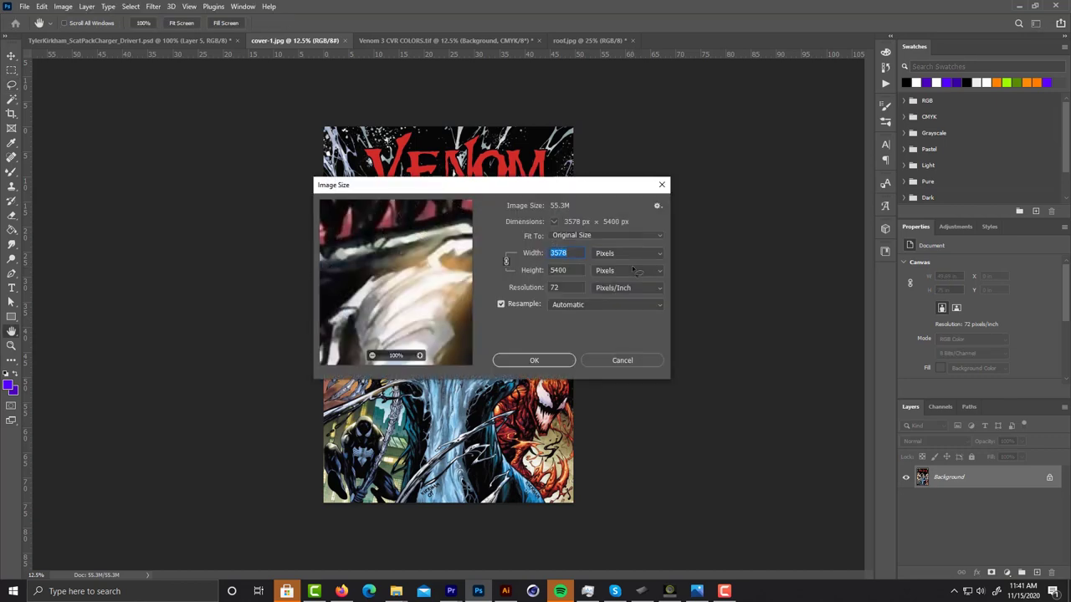
double_click(572, 268)
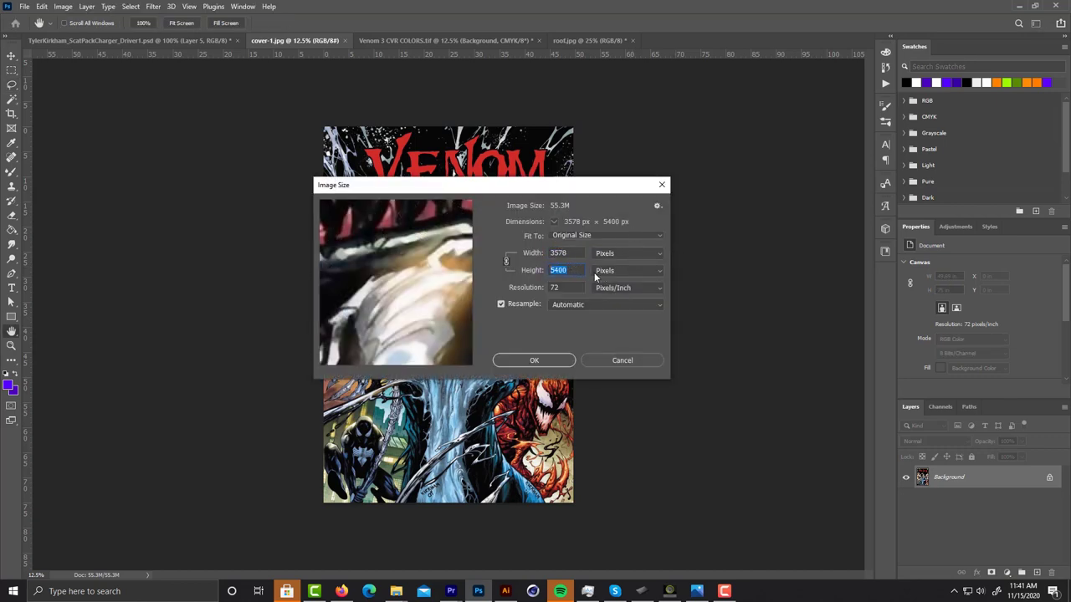
key(Tab)
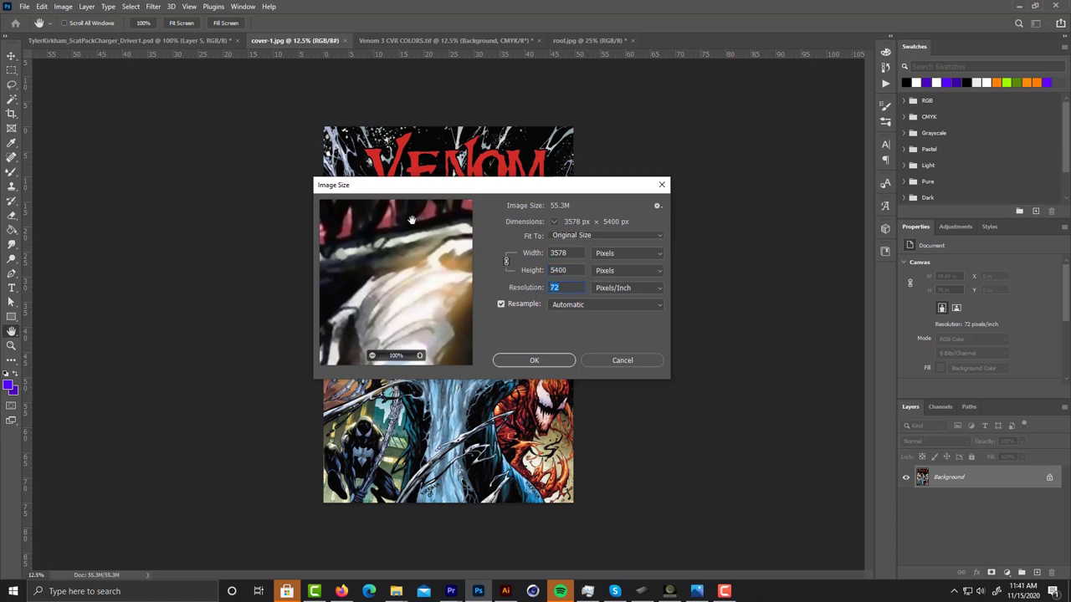
click(613, 272)
click(613, 301)
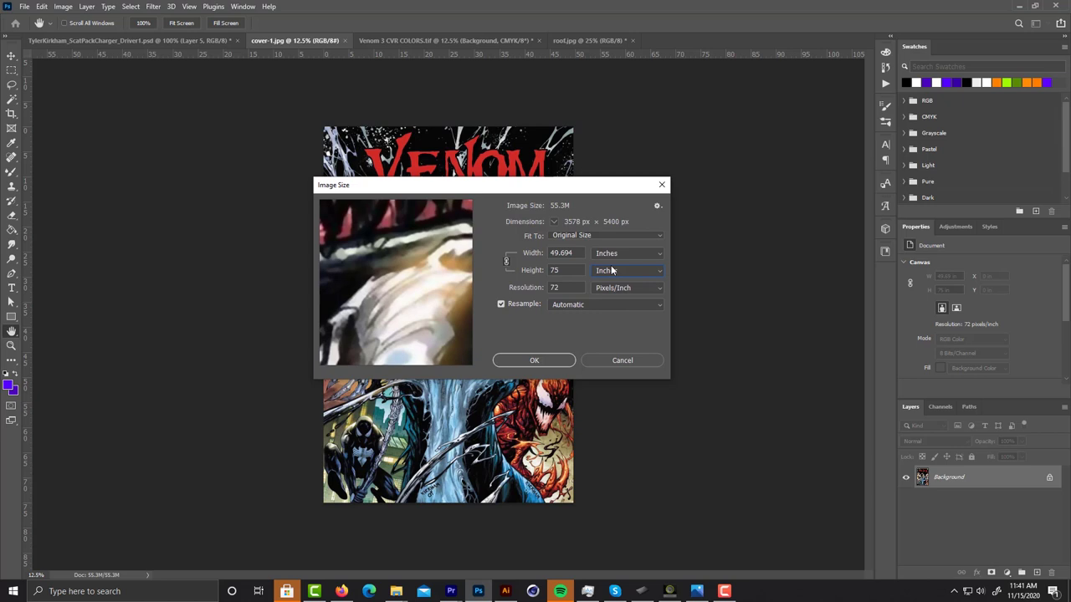
double_click(564, 273)
double_click(584, 252)
click(661, 184)
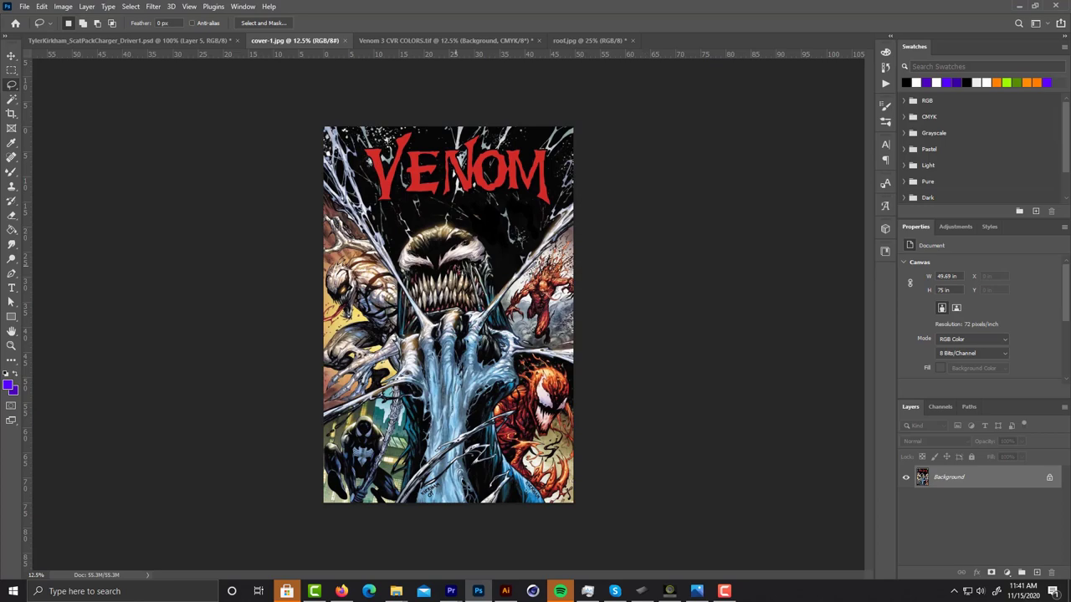
Zoom into cover-1.jpg over Venom's eyes and teeth, then switch to Venom 3 CVR COLORS.tif
scroll(455, 269, up, 5)
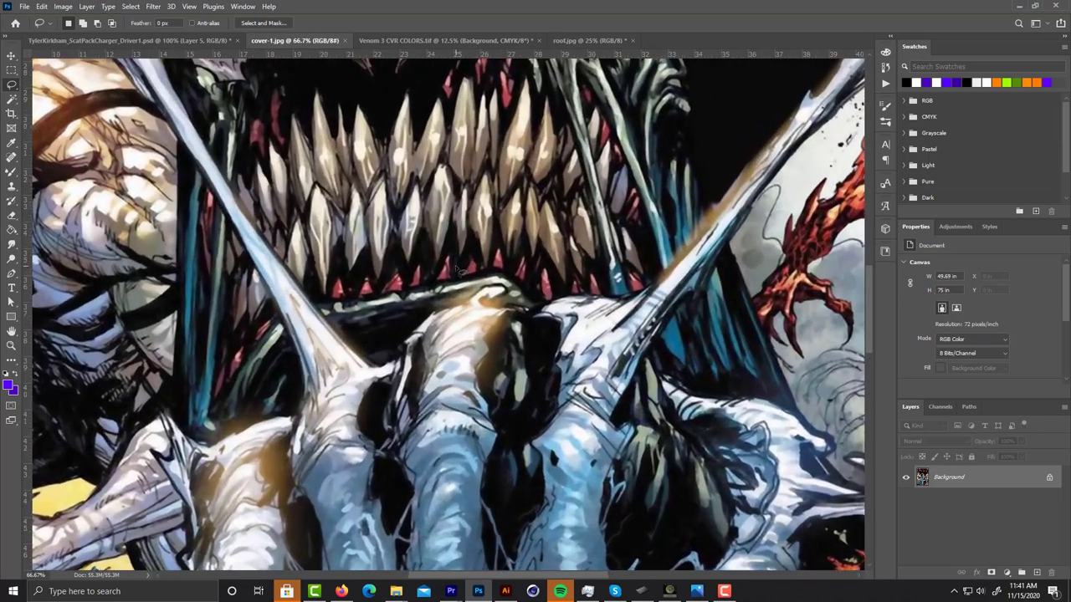
scroll(457, 270, up, 2)
drag(493, 67, 502, 301)
drag(502, 117, 658, 279)
drag(693, 318, 642, 255)
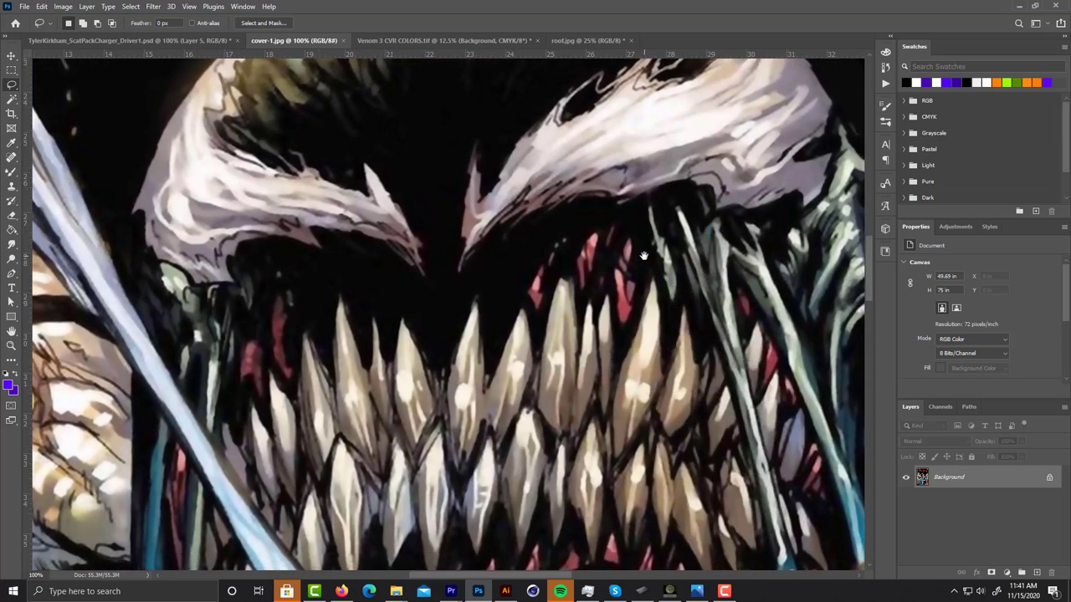
drag(587, 158, 543, 268)
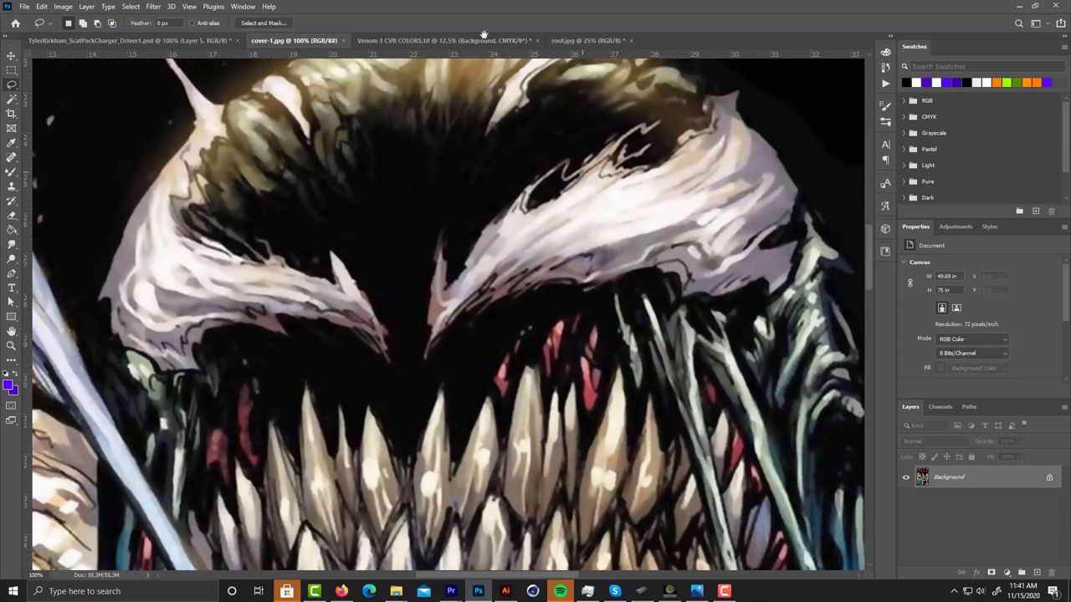
click(481, 38)
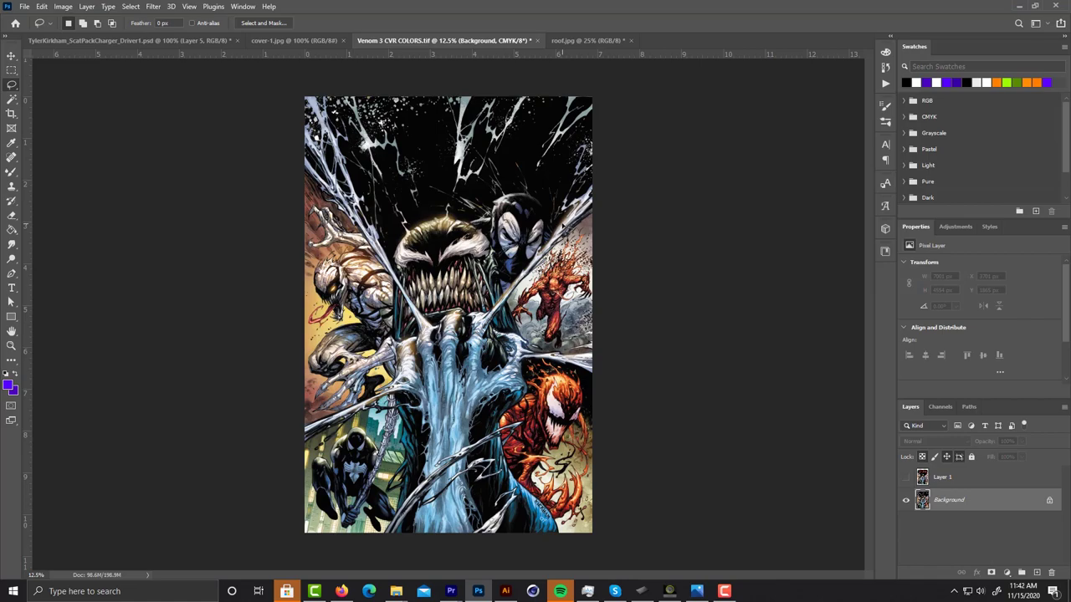
key(ctrl+plus)
key(ctrl+plus)
key(ctrl+plus)
key(ctrl+plus)
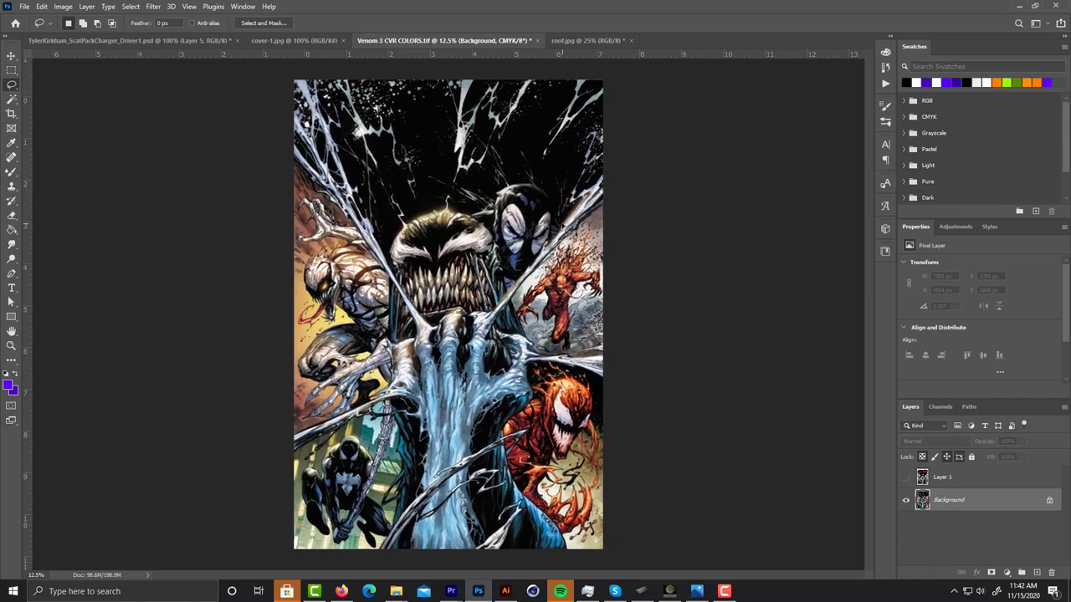
key(ctrl+plus)
key(ctrl+plus)
key(ctrl+plus)
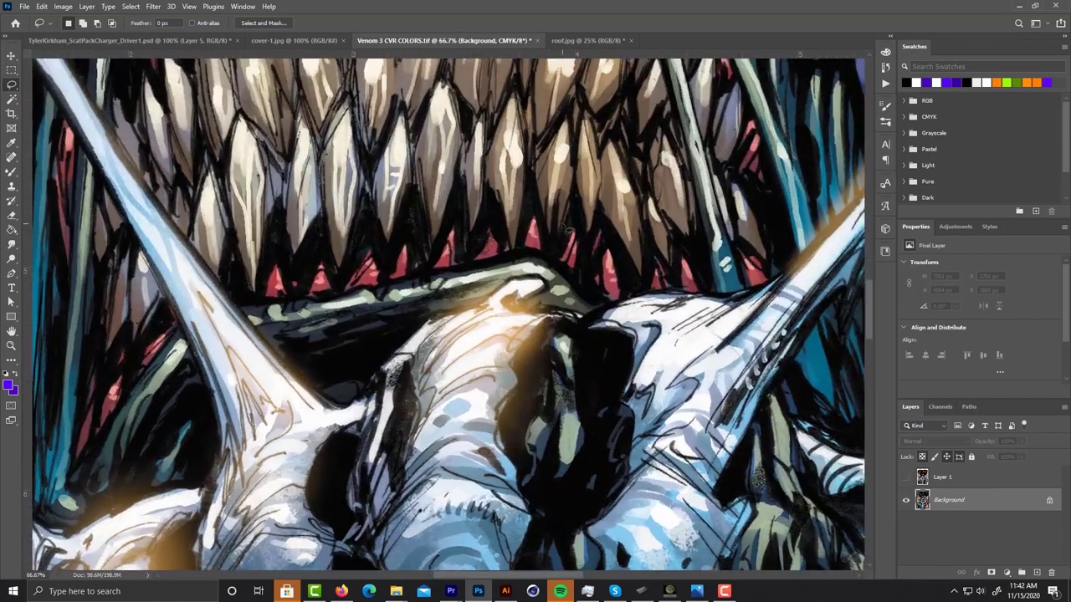
key(ctrl+minus)
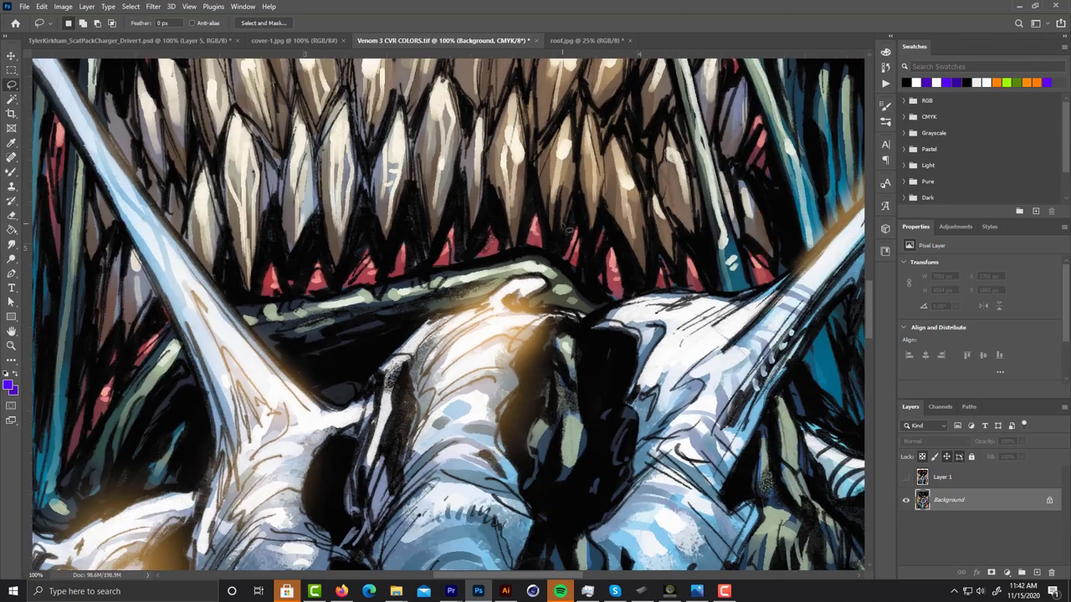
drag(524, 92, 452, 196)
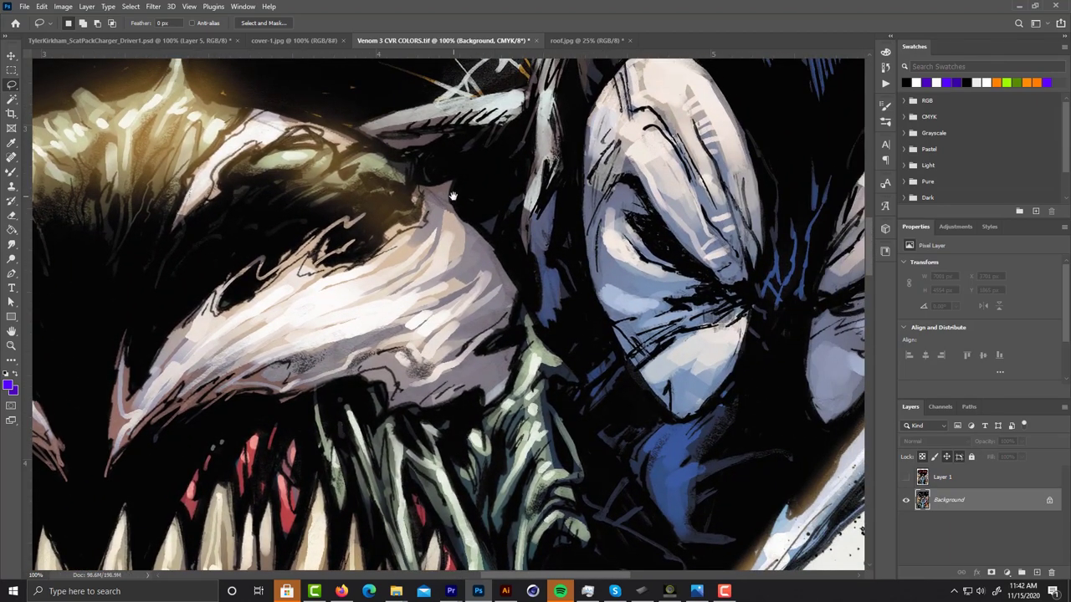
key(ctrl+alt+i)
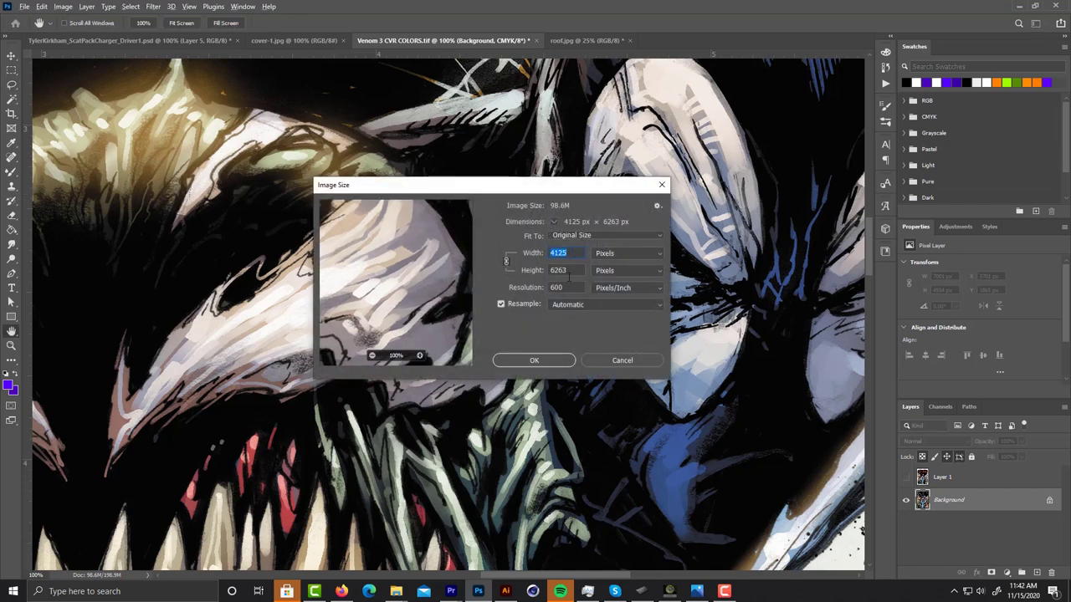
double_click(558, 287)
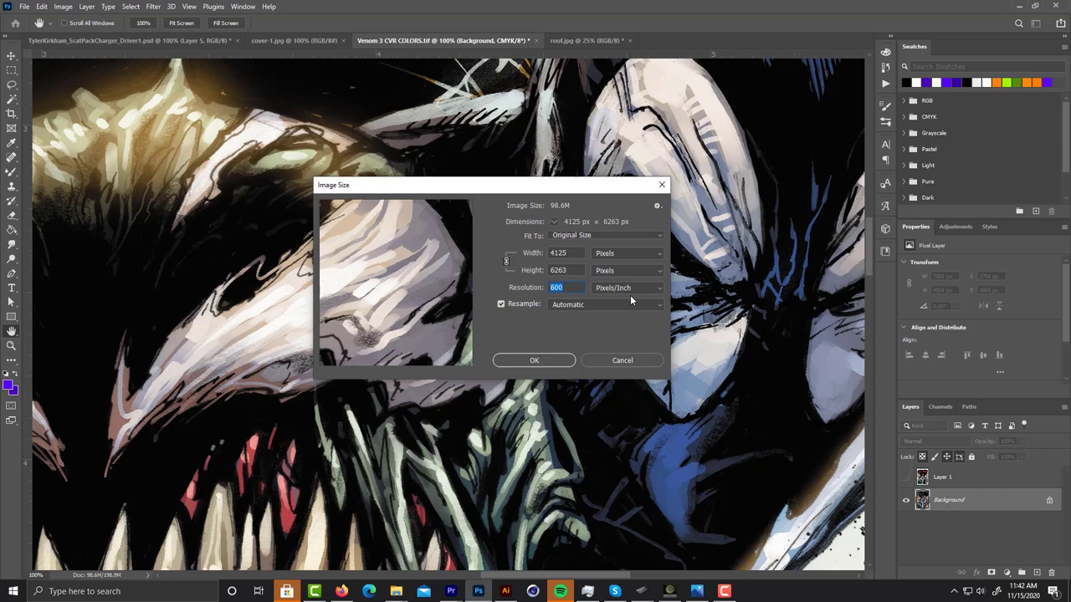
mouse_move(450, 253)
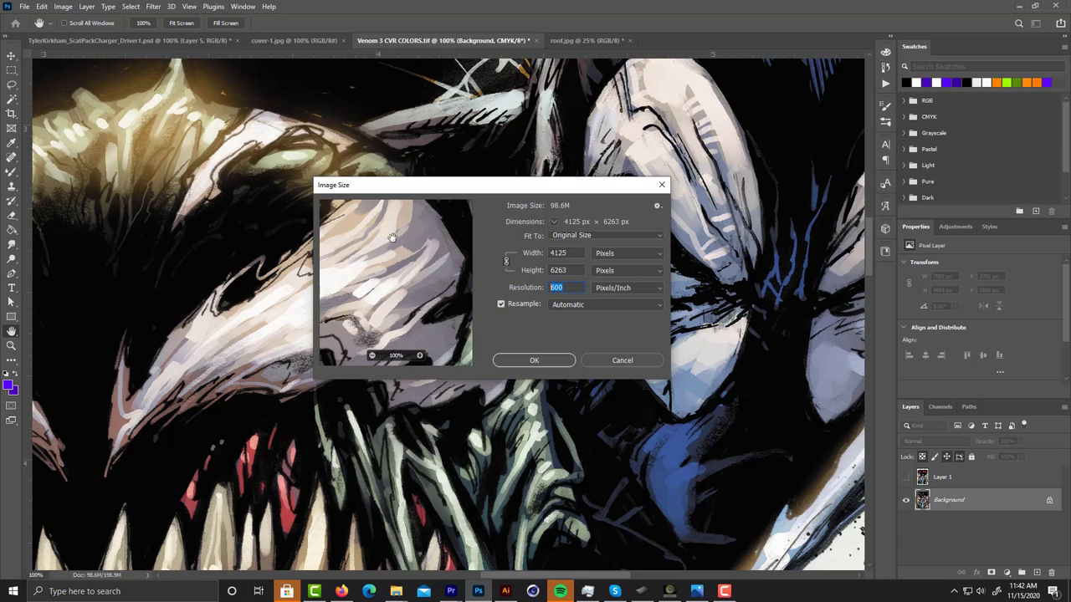
click(607, 255)
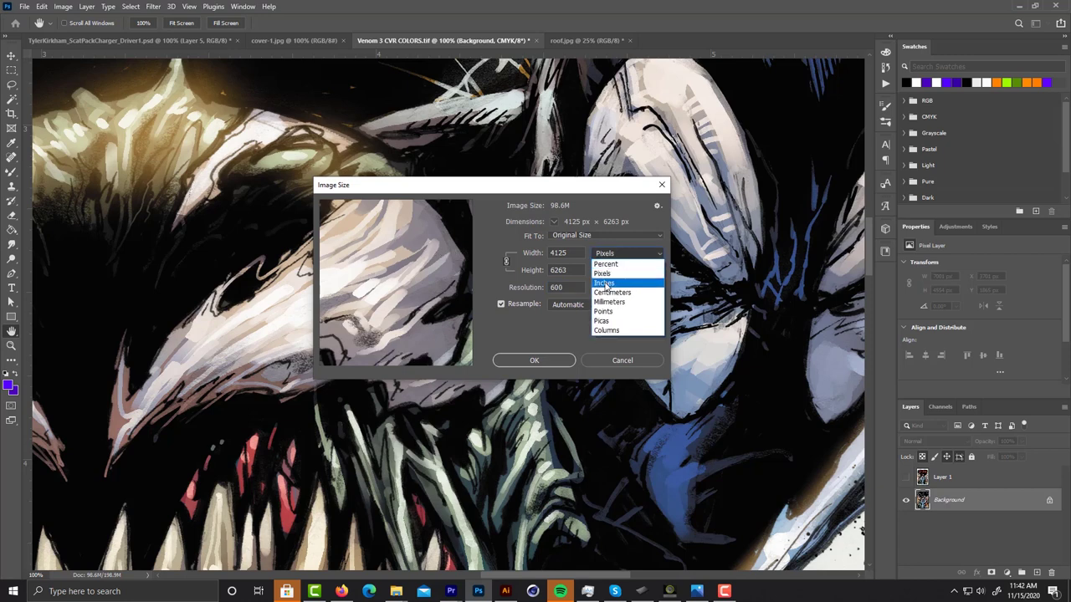
click(608, 284)
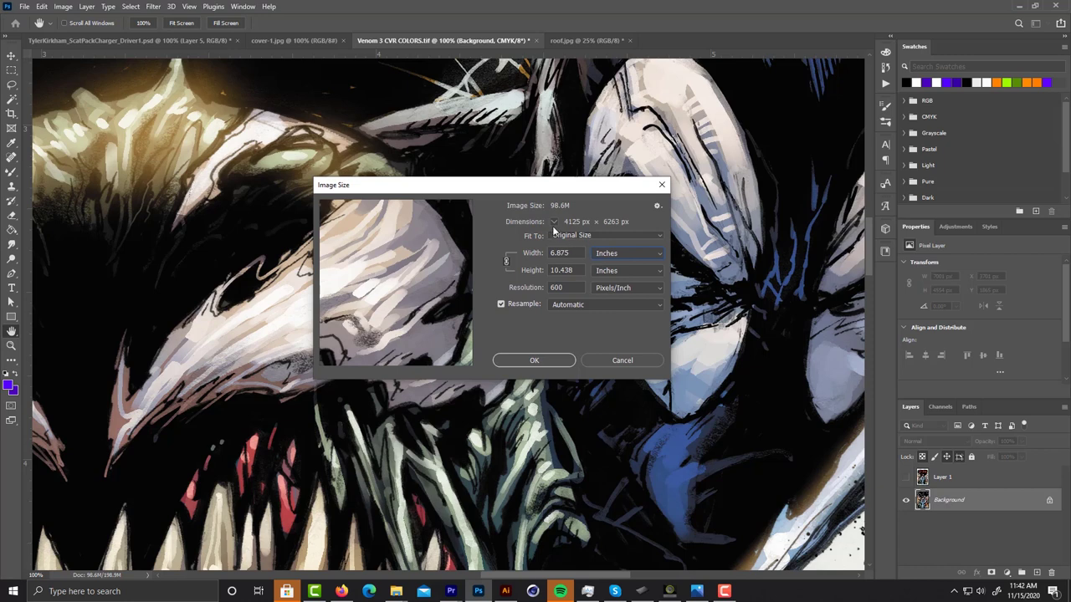
double_click(558, 288)
Close Image Size without resizing, glance at cover-1.jpg, and return to pan Venom's head
click(662, 184)
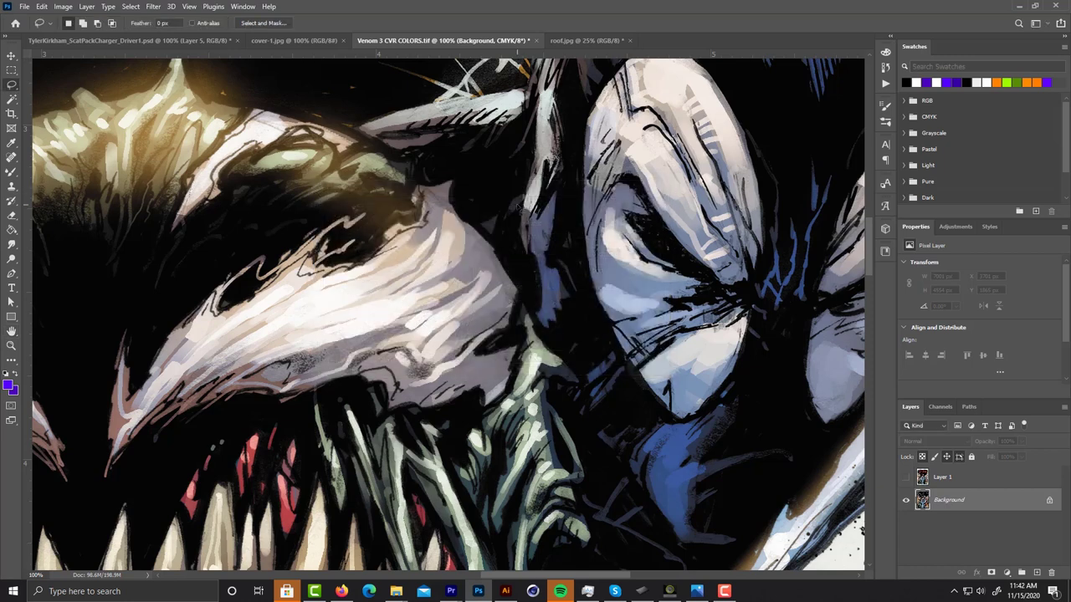
drag(395, 263, 443, 281)
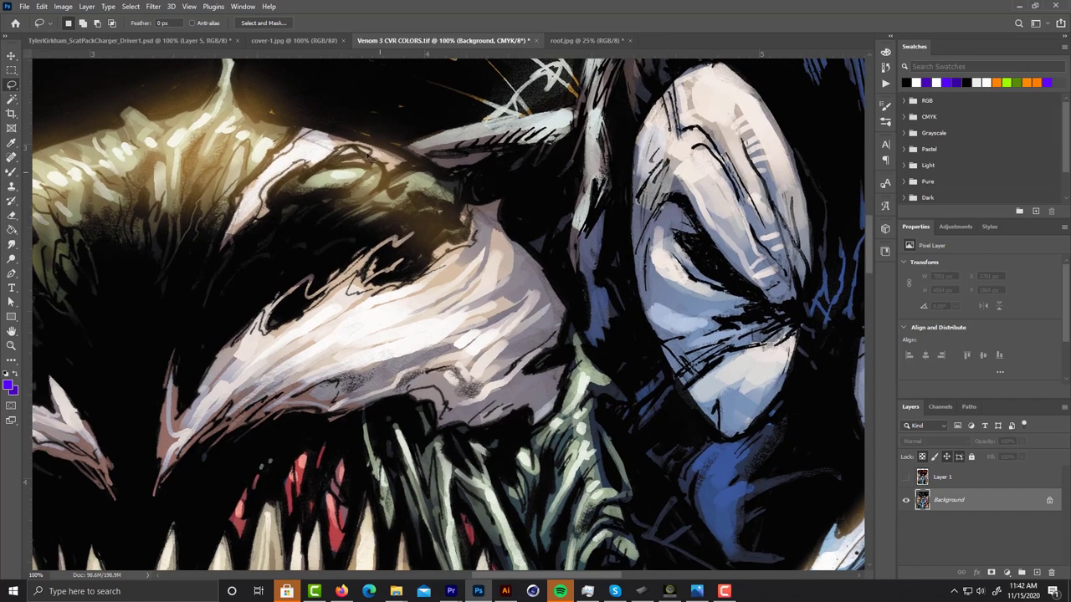
click(295, 41)
scroll(506, 191, up, 3)
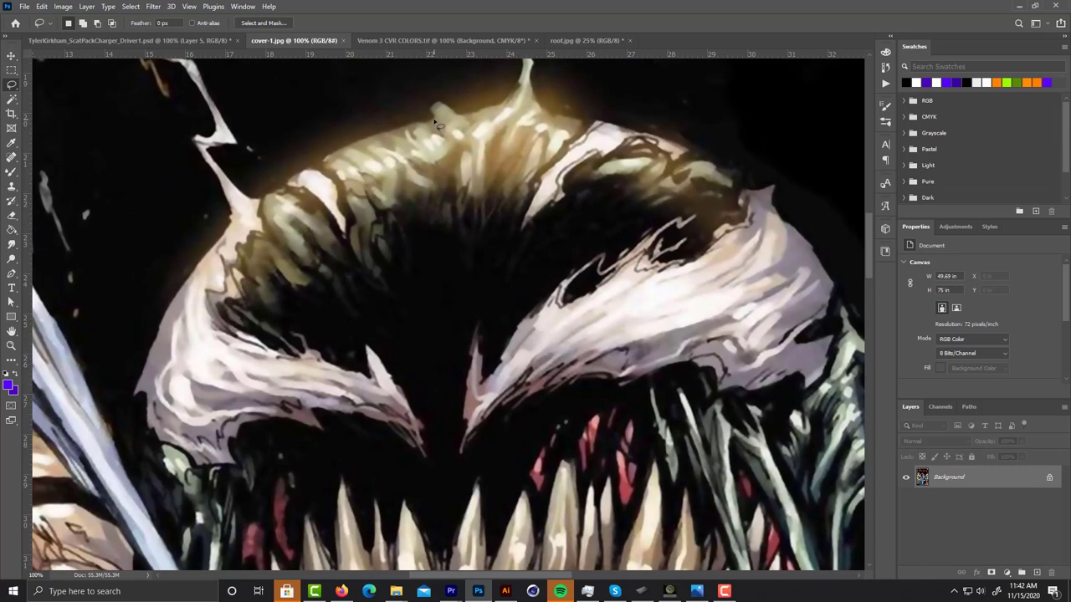
click(401, 42)
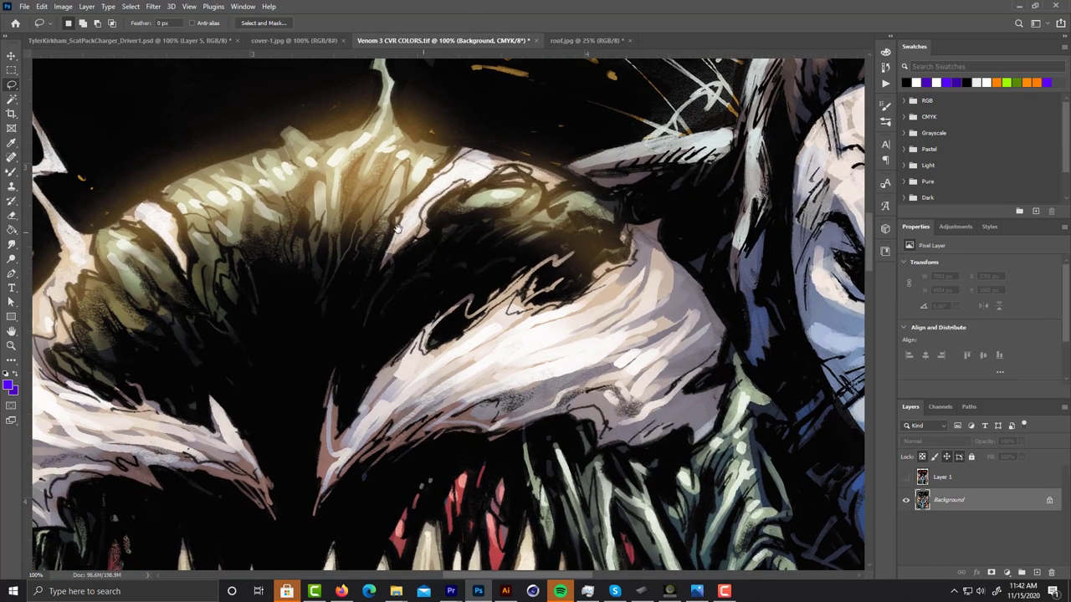
drag(397, 226, 474, 229)
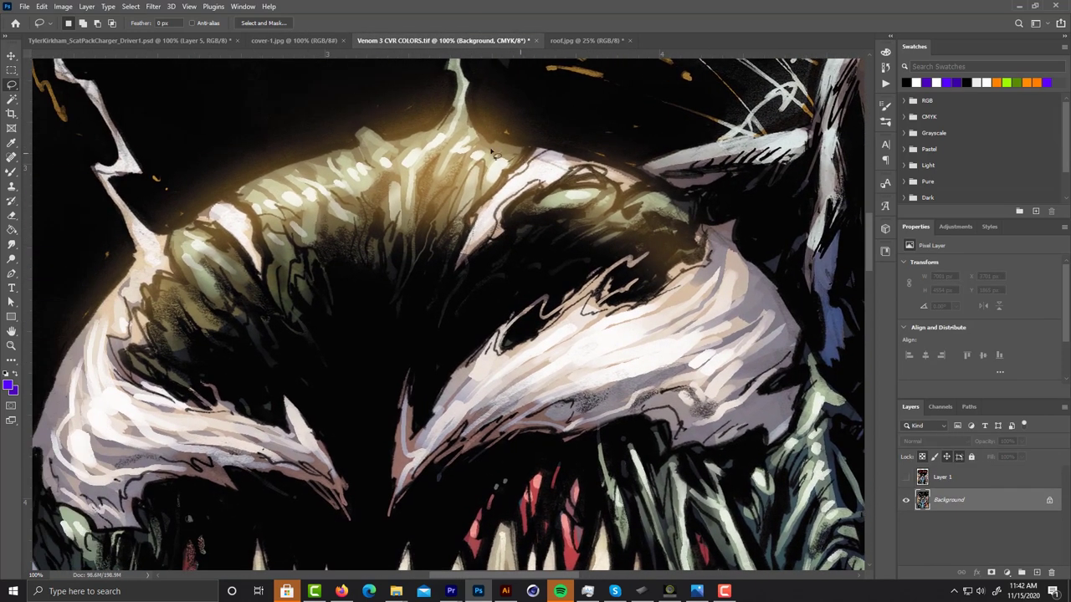
drag(538, 363, 548, 403)
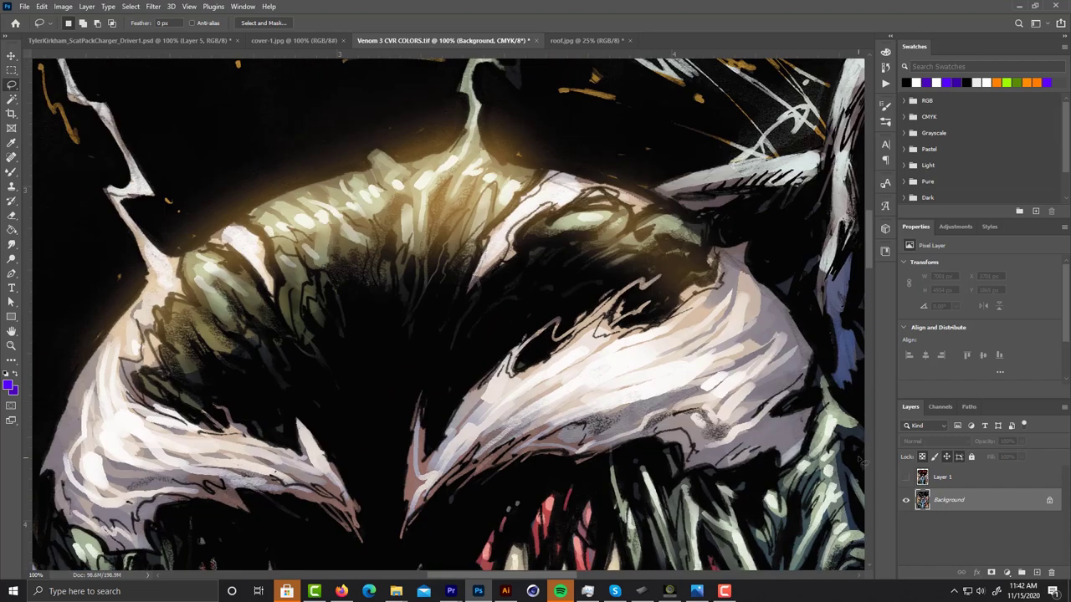
Toggle Layer 1's visibility repeatedly to compare it against the Background art
click(905, 477)
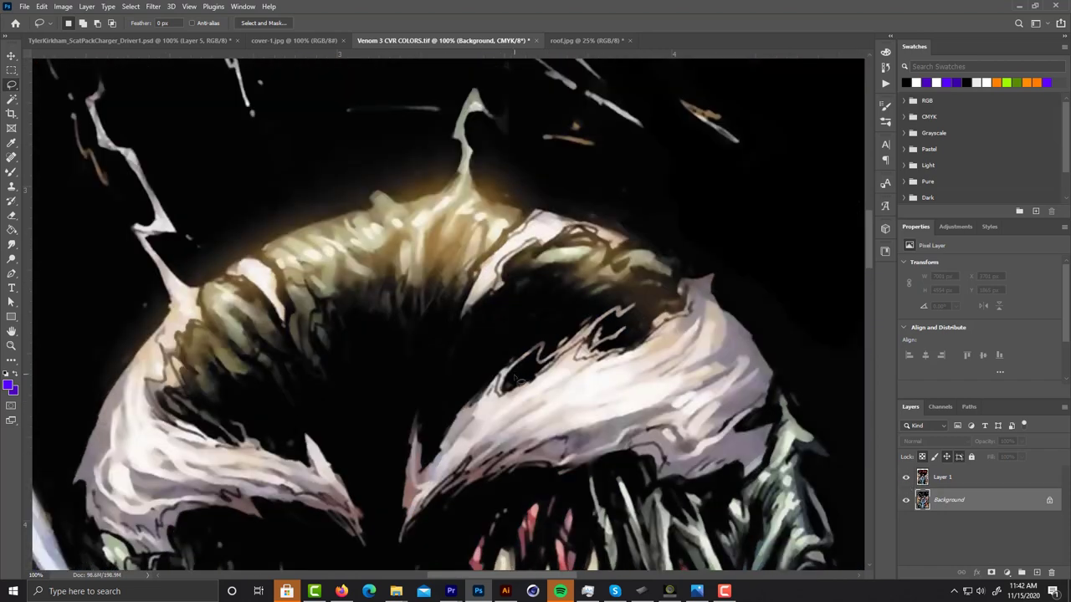
drag(521, 381, 547, 285)
click(905, 477)
click(904, 477)
click(904, 477)
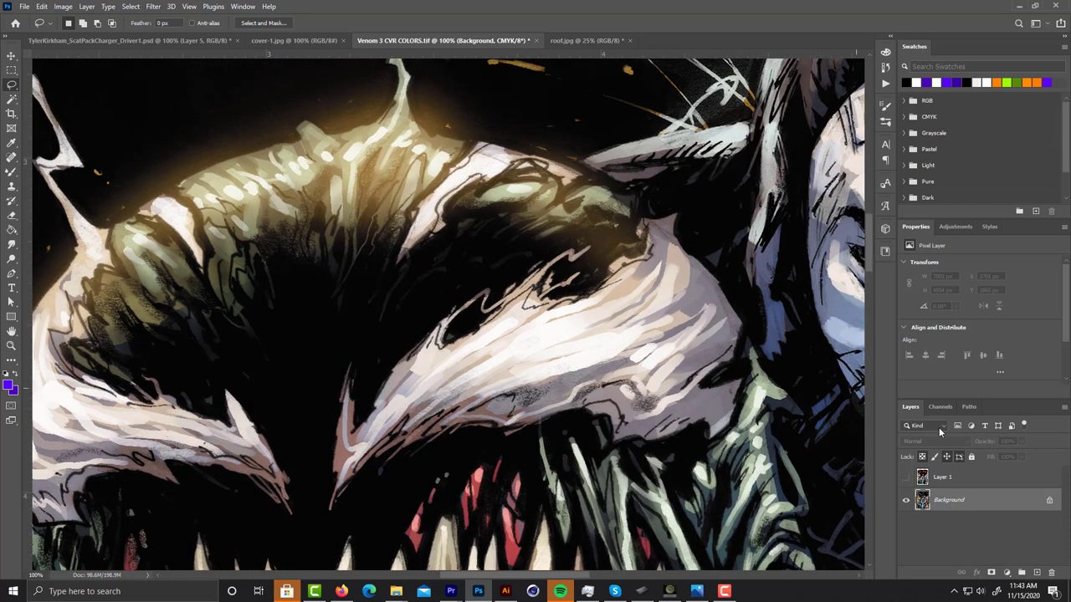
click(905, 477)
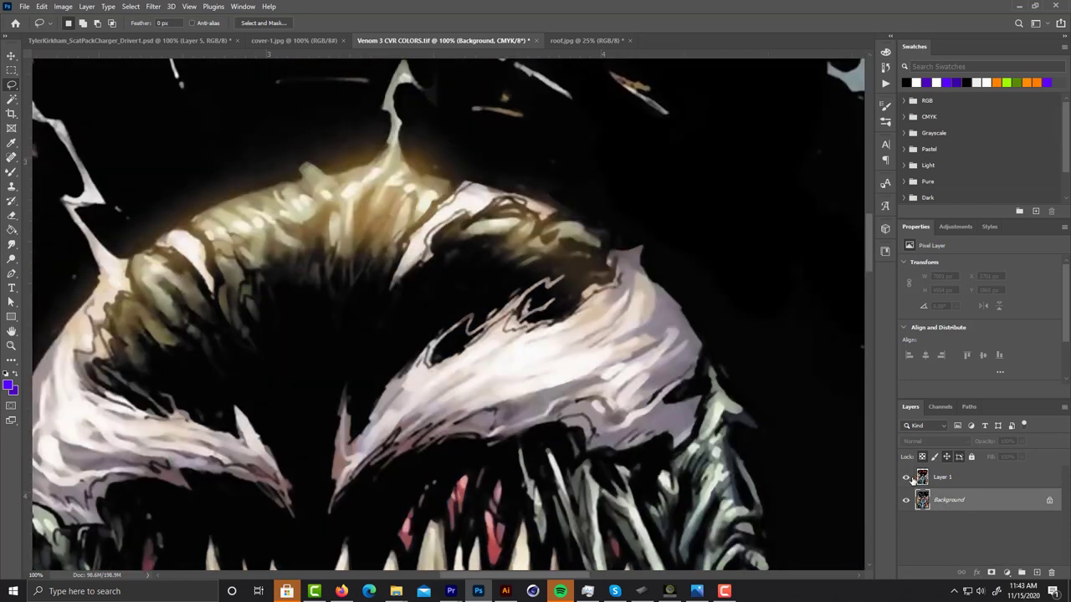
click(908, 478)
drag(623, 262, 648, 321)
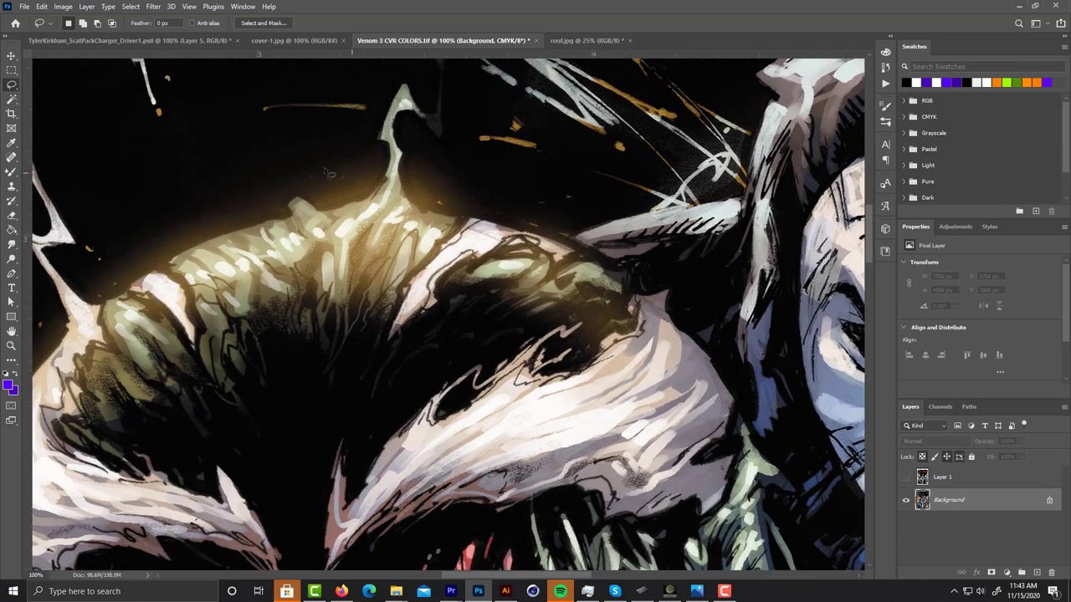
click(905, 478)
click(905, 478)
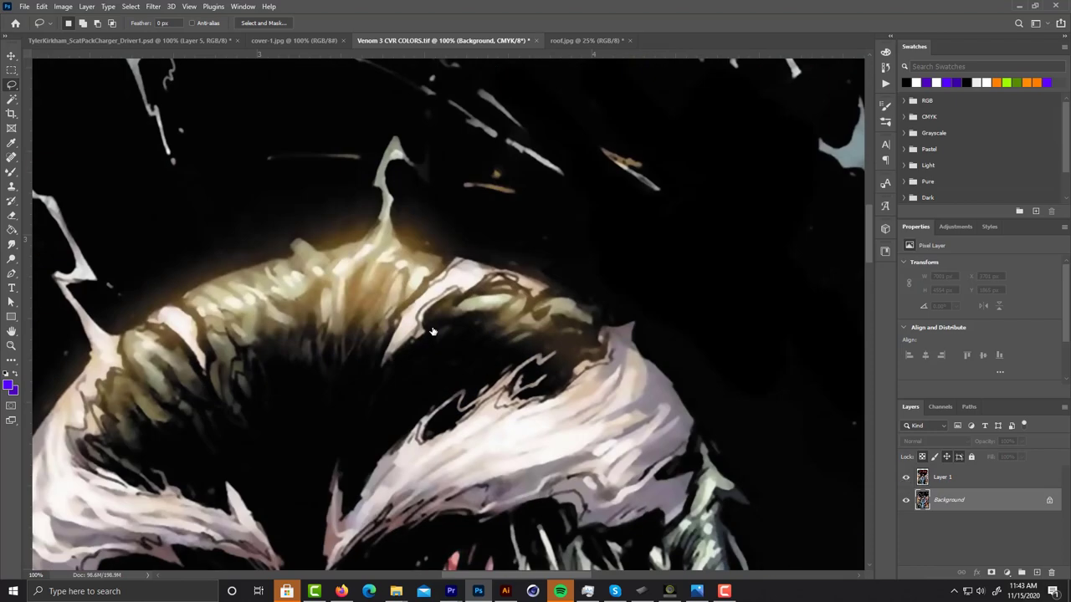
Compare Layer 1 again over Venom's teeth and leave it hidden
drag(432, 333, 443, 276)
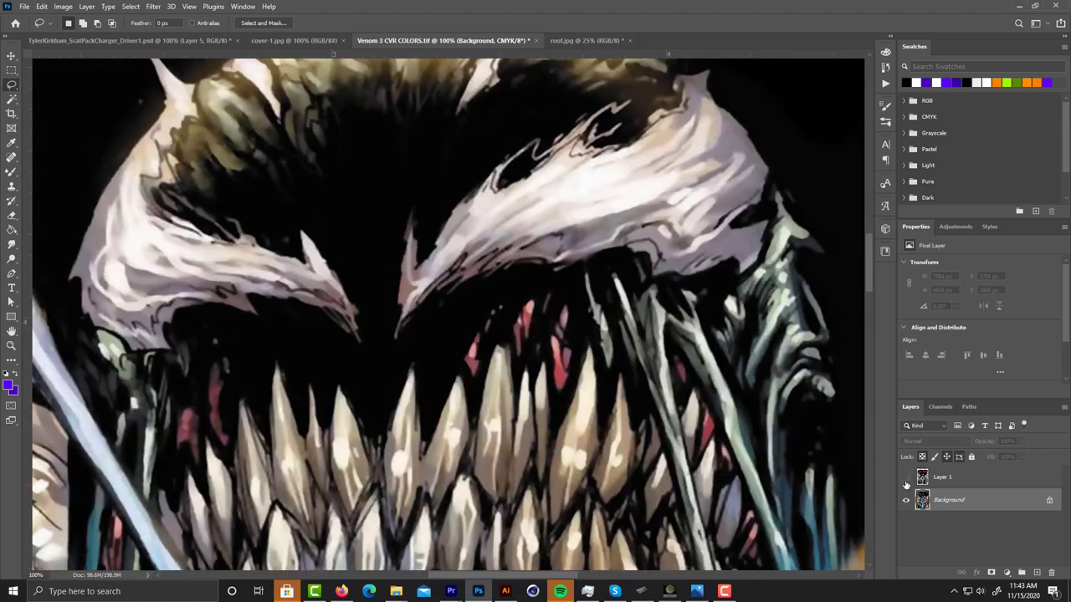
click(905, 483)
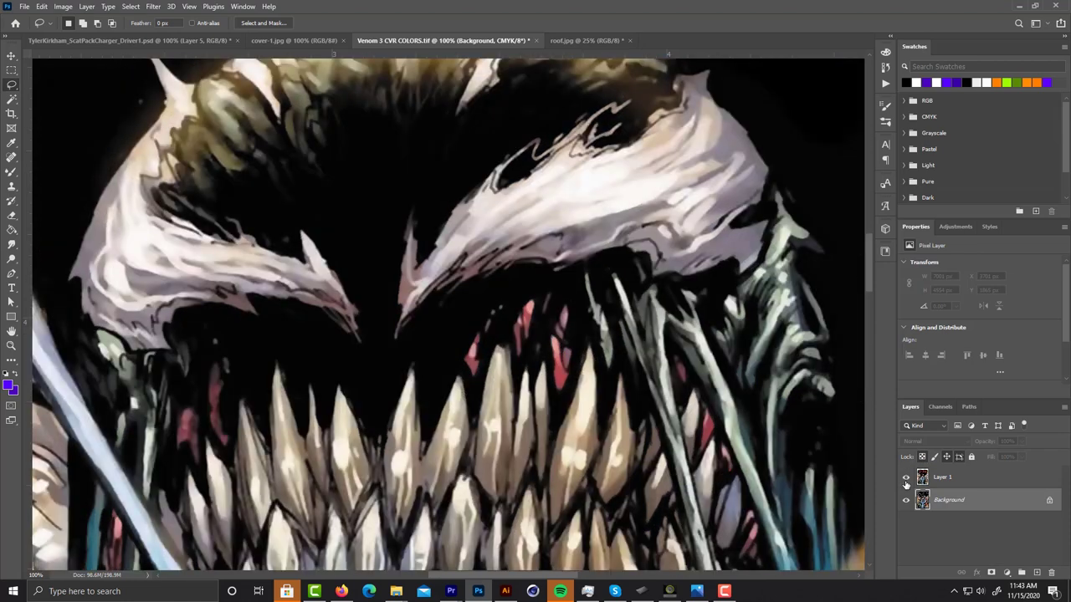
click(905, 476)
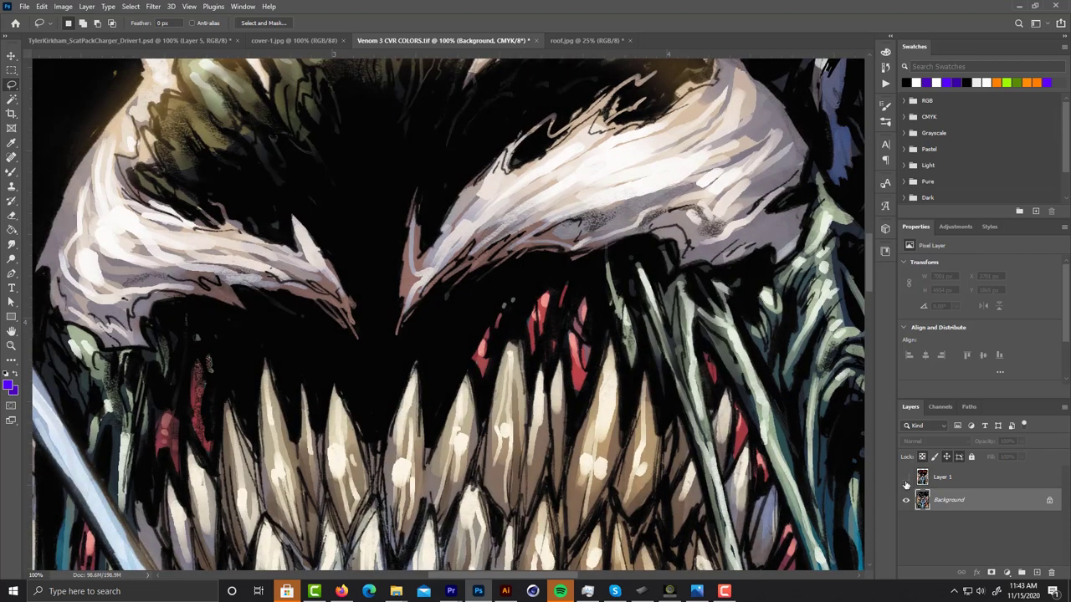
click(905, 480)
click(905, 481)
scroll(569, 309, down, 4)
scroll(569, 309, up, 2)
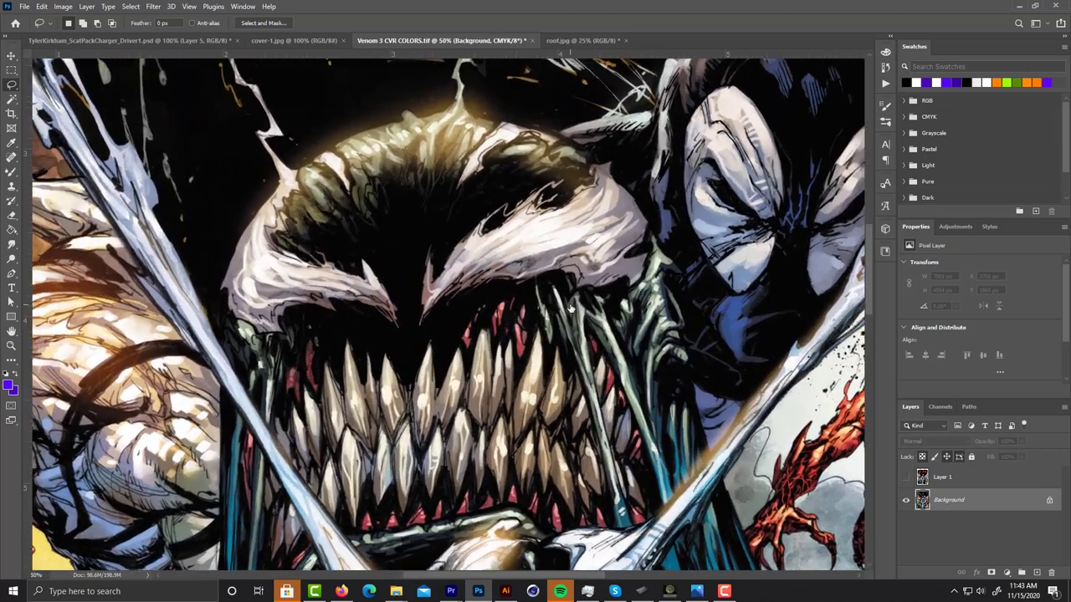
scroll(569, 310, up, 2)
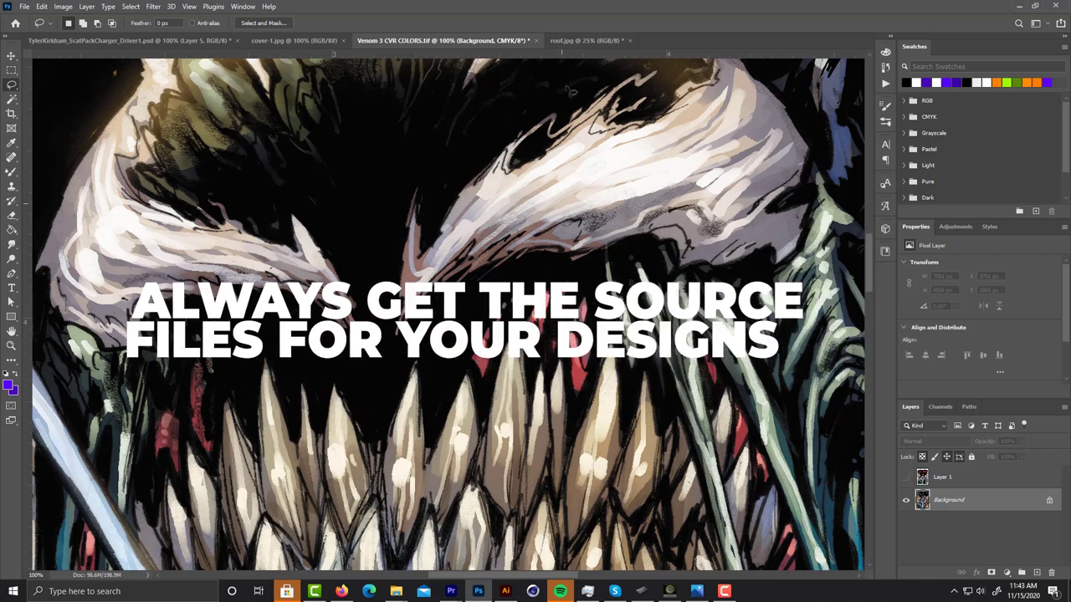
click(106, 40)
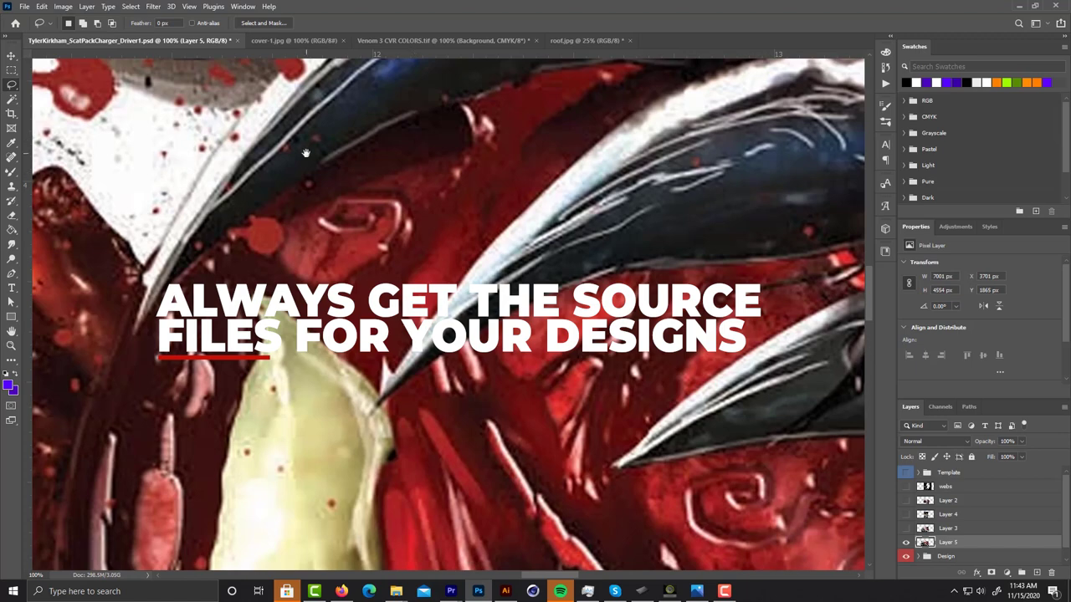
drag(414, 142, 720, 320)
click(429, 40)
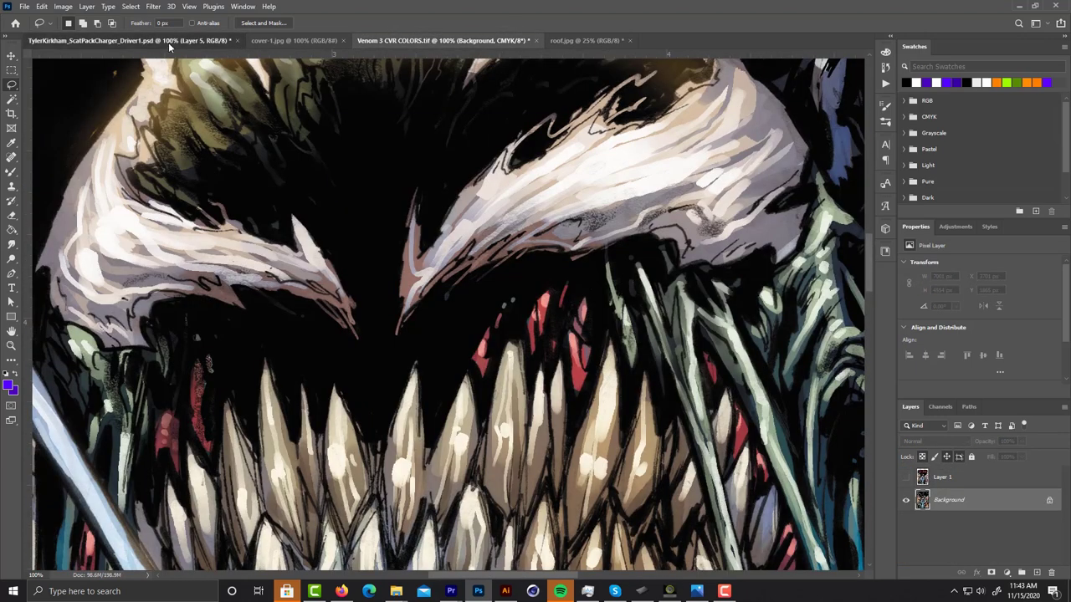
click(168, 40)
click(371, 39)
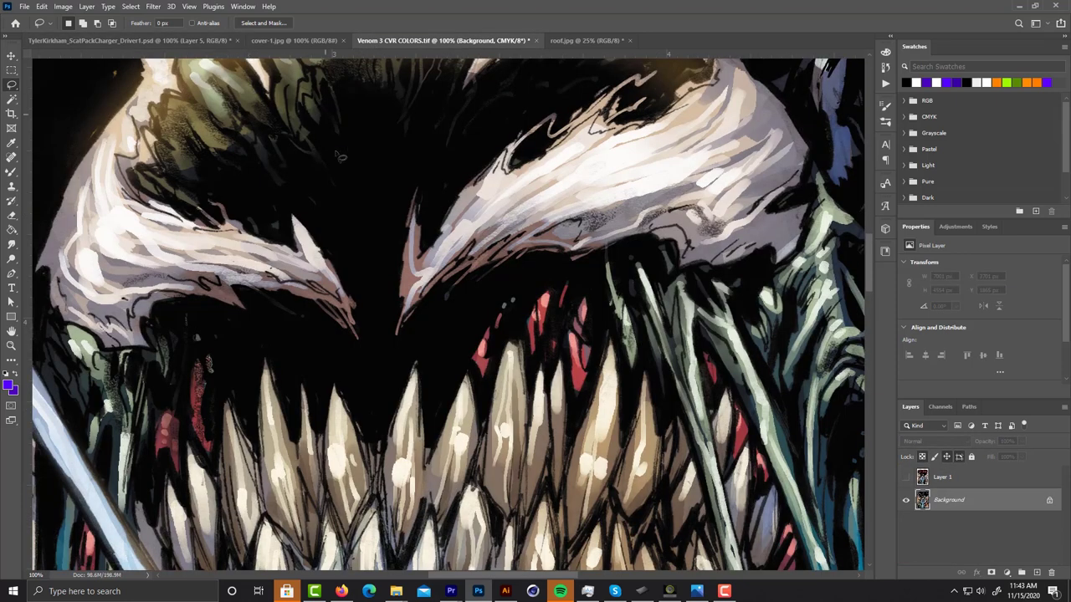
drag(367, 351, 407, 232)
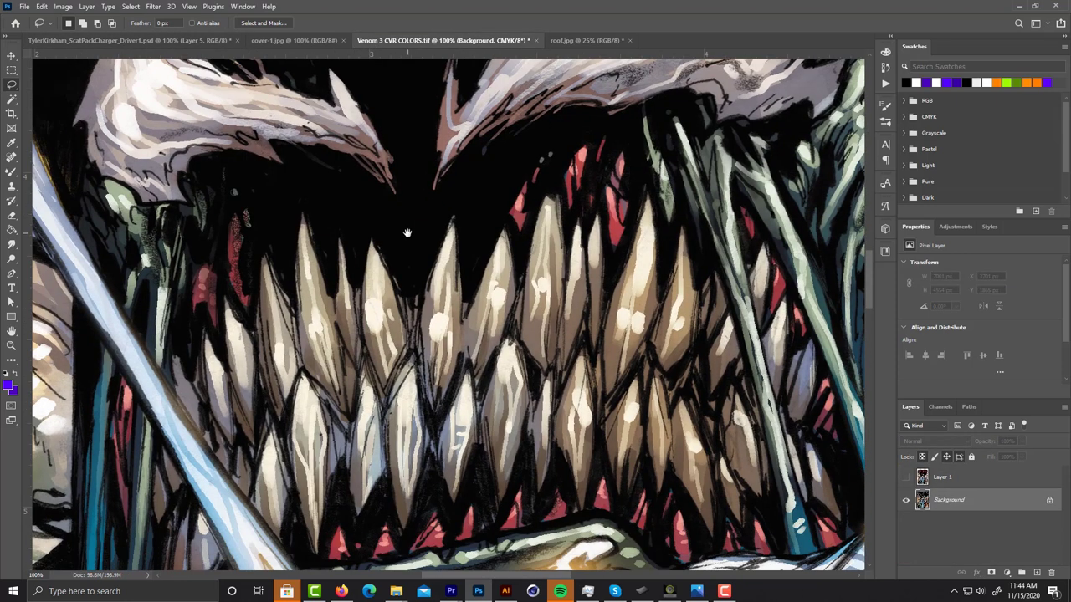
Glance at roof.jpg and cover.jpg, then pan the Venom 3 cover over the claws and Spider-Man
click(585, 40)
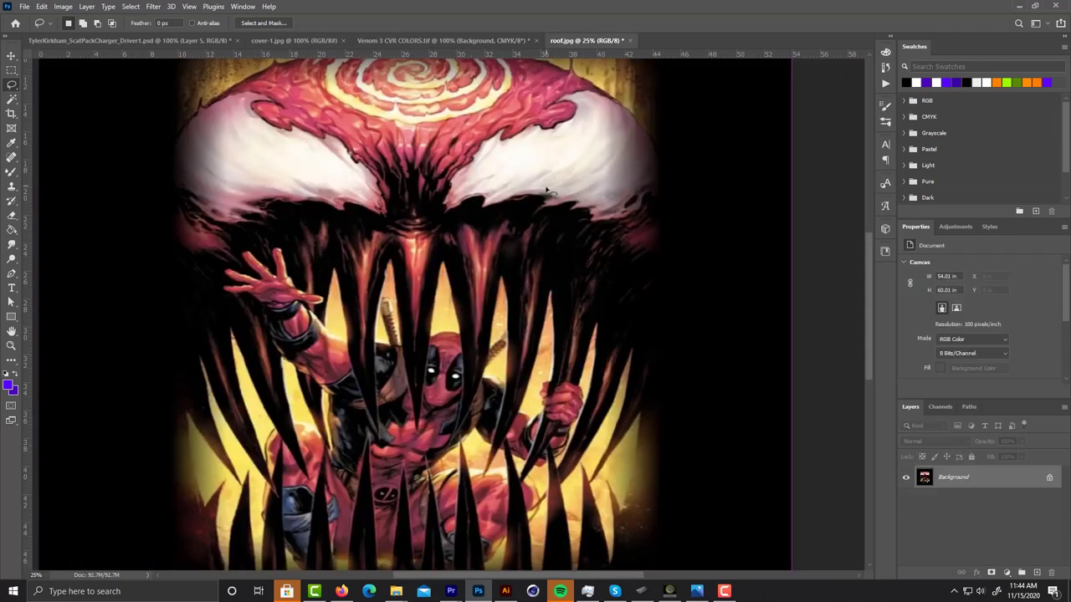
key(super)
key(super)
click(293, 39)
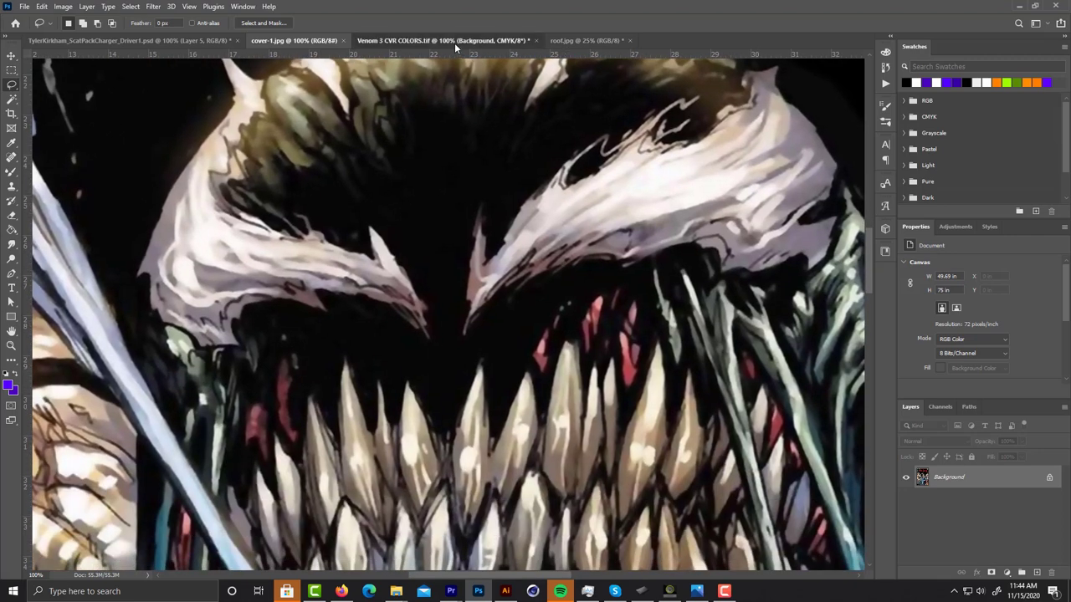
click(455, 43)
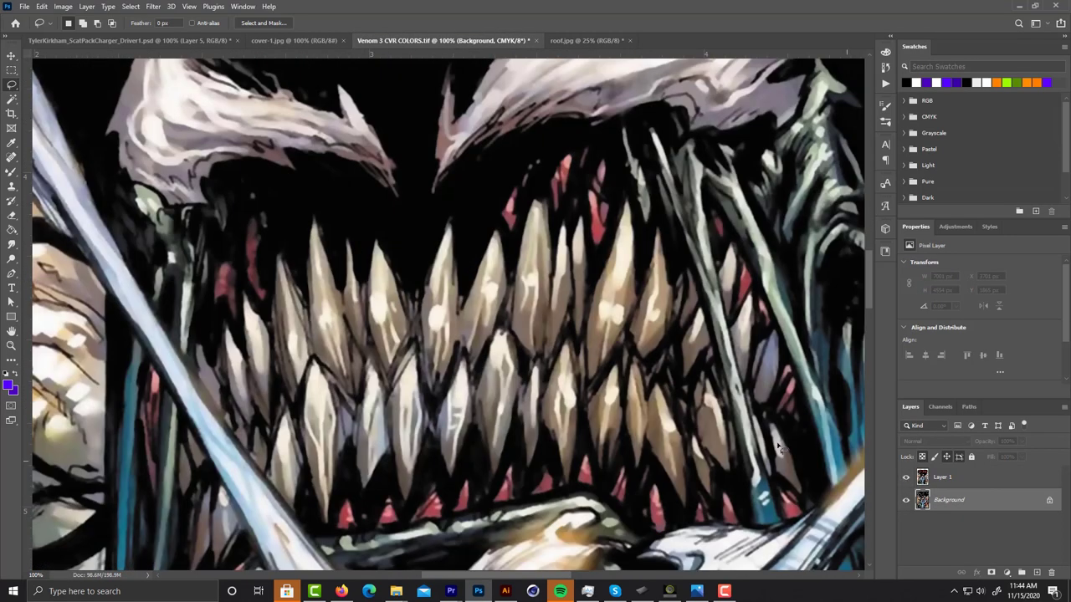
drag(778, 448, 535, 92)
drag(477, 464, 544, 117)
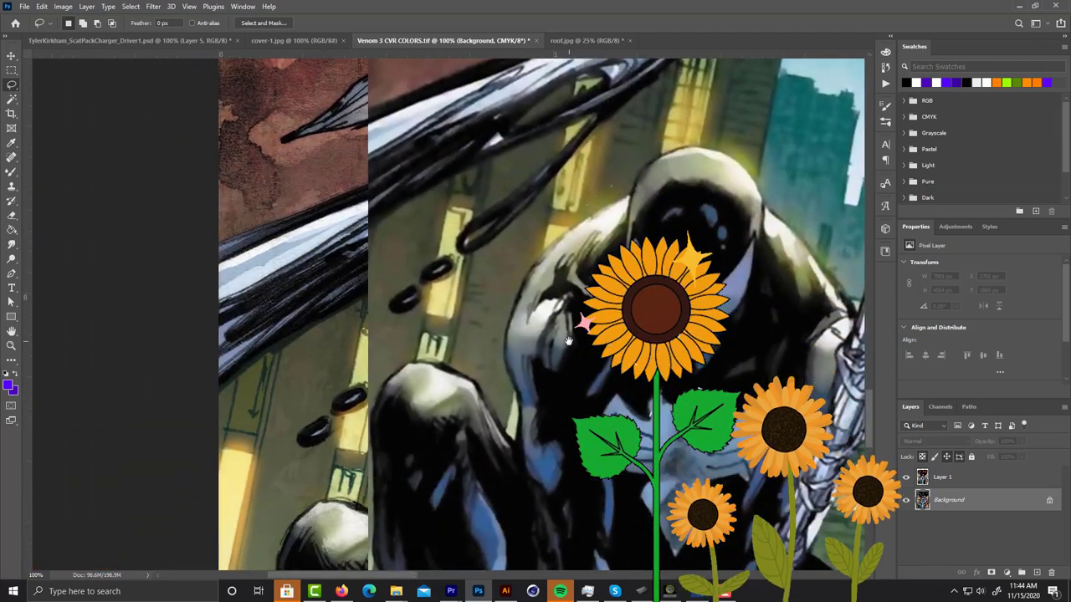
drag(569, 371, 301, 402)
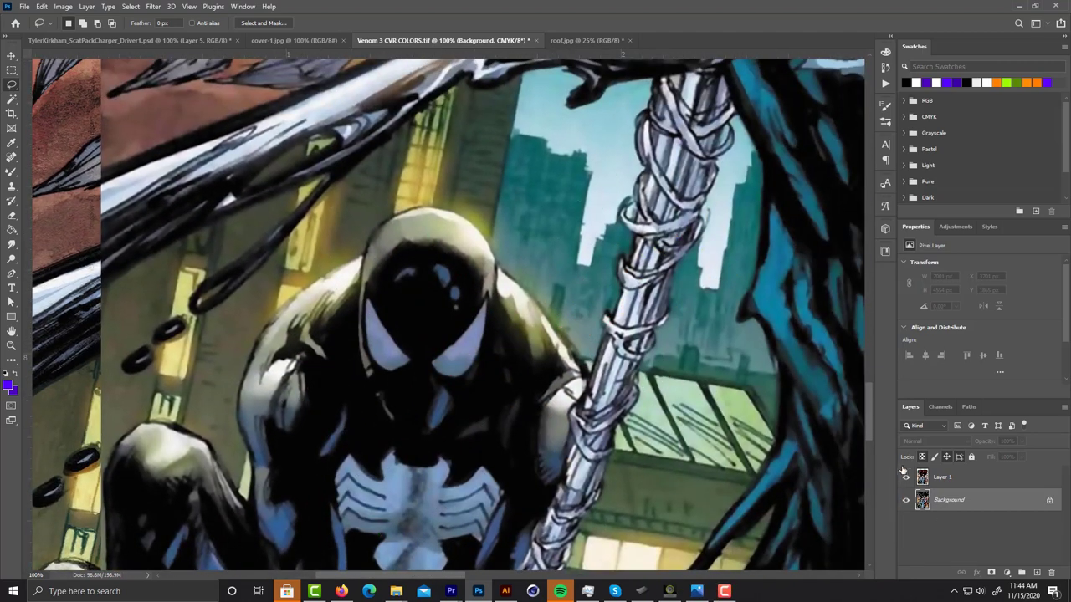
Toggle Layer 1 off, on and off again, and zoom out to 12.5% on the full cover
click(906, 477)
click(906, 476)
click(906, 476)
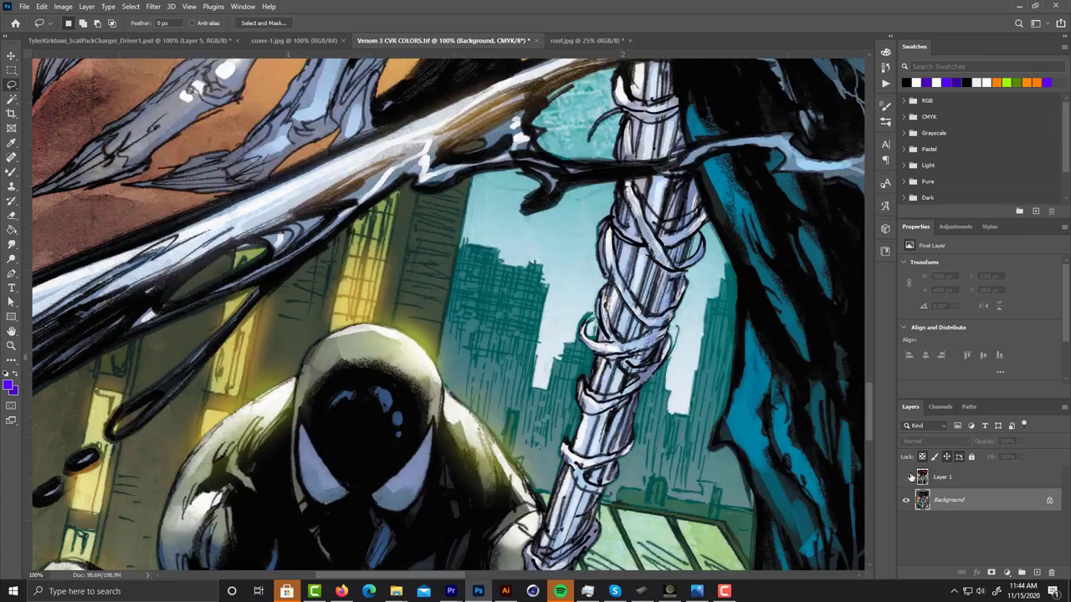
drag(424, 432, 404, 416)
scroll(404, 416, right, 5)
scroll(521, 420, up, 10)
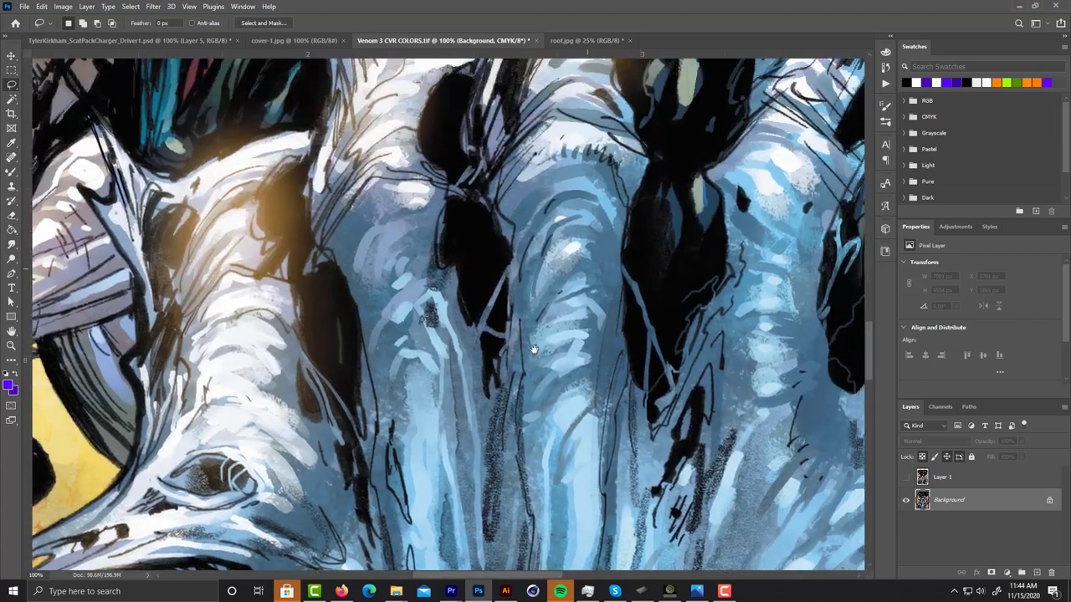
scroll(500, 381, down, 6)
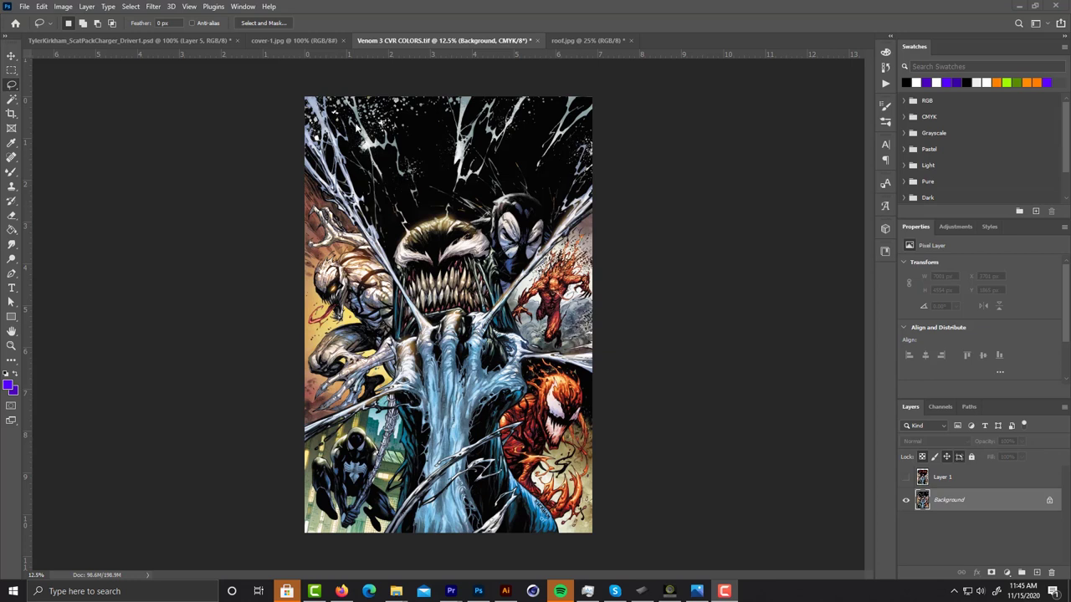
Marquee-select the entire Venom 3 cover and switch to the zoomed-out Charger mockup
click(12, 69)
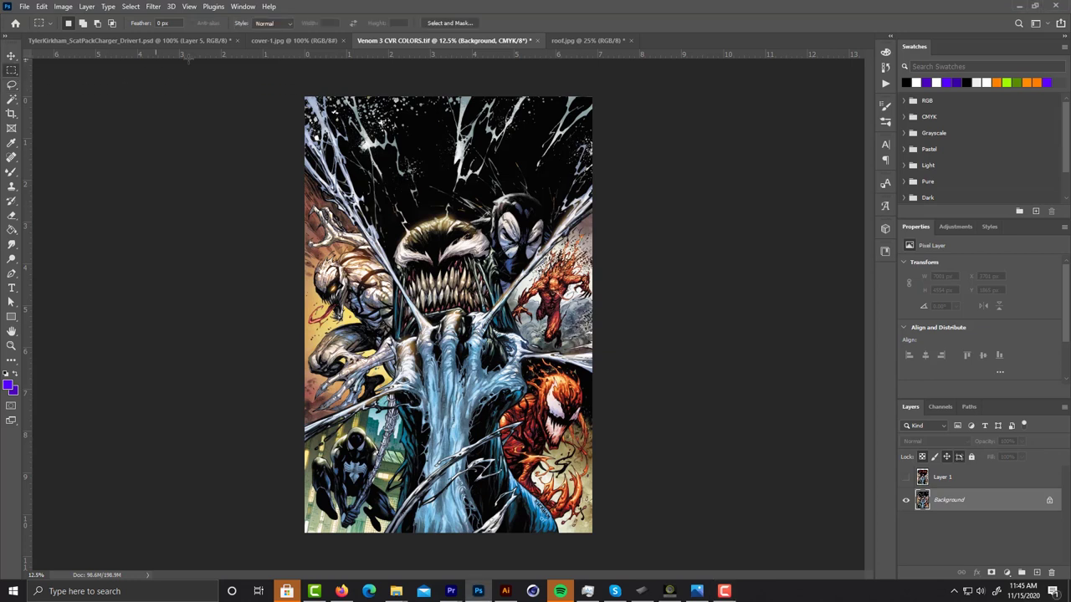
drag(305, 97, 661, 542)
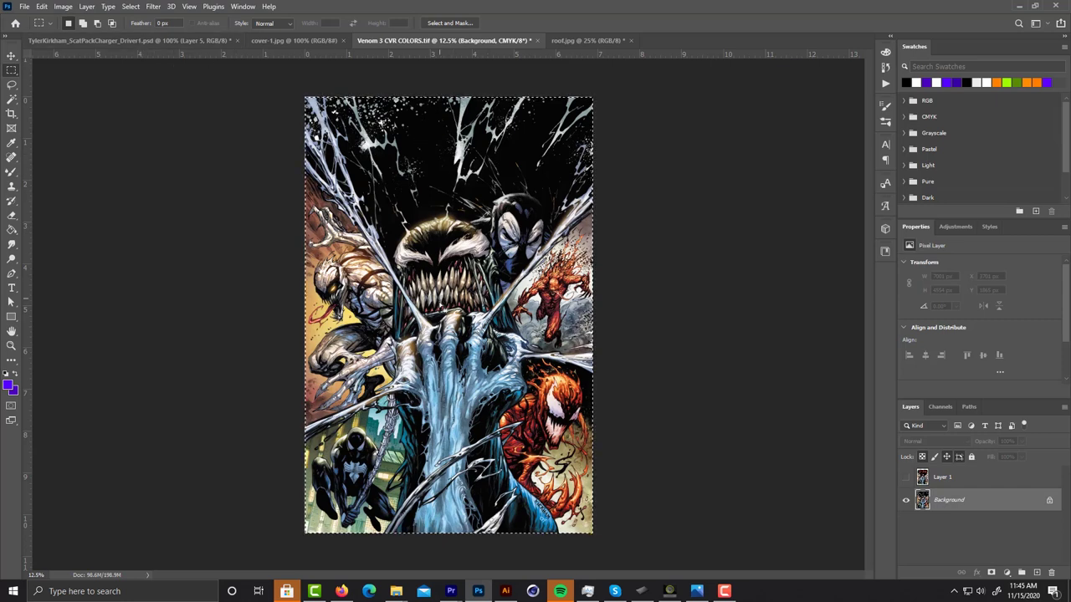
click(166, 41)
key(ctrl+minus)
key(ctrl+minus)
key(ctrl+minus)
key(ctrl+minus)
key(ctrl+minus)
key(ctrl+minus)
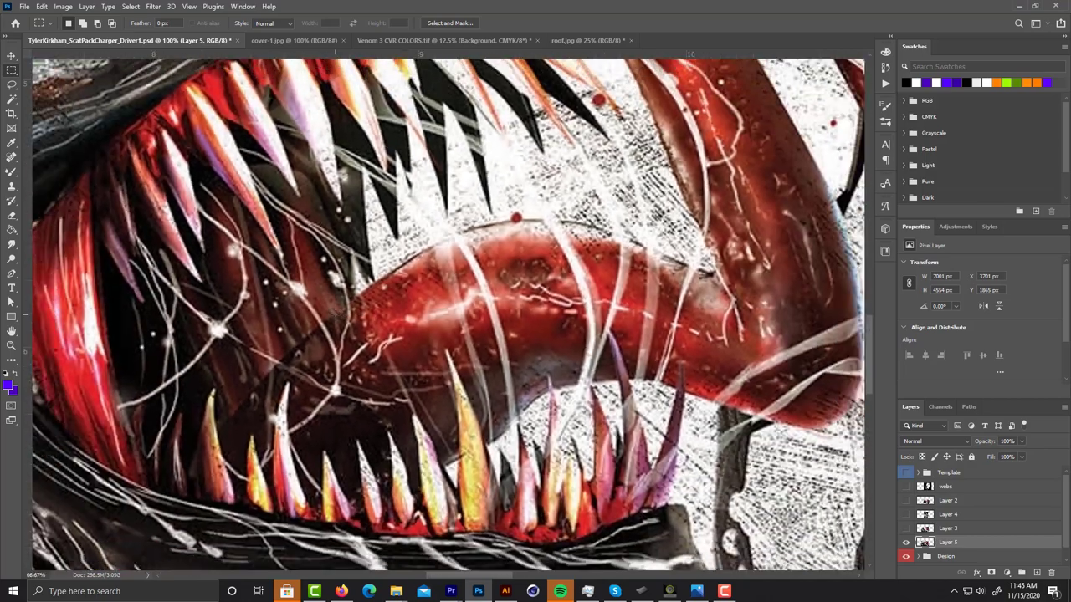
key(ctrl+minus)
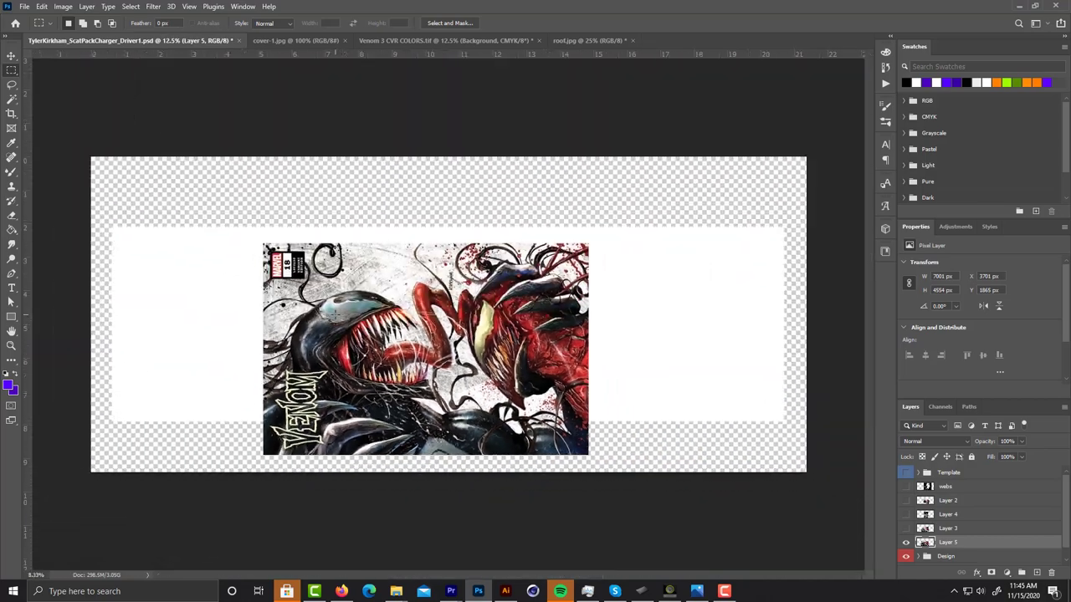
Show the Template layer, hide Layer 5, and paste the cover art as Layer 6
click(905, 473)
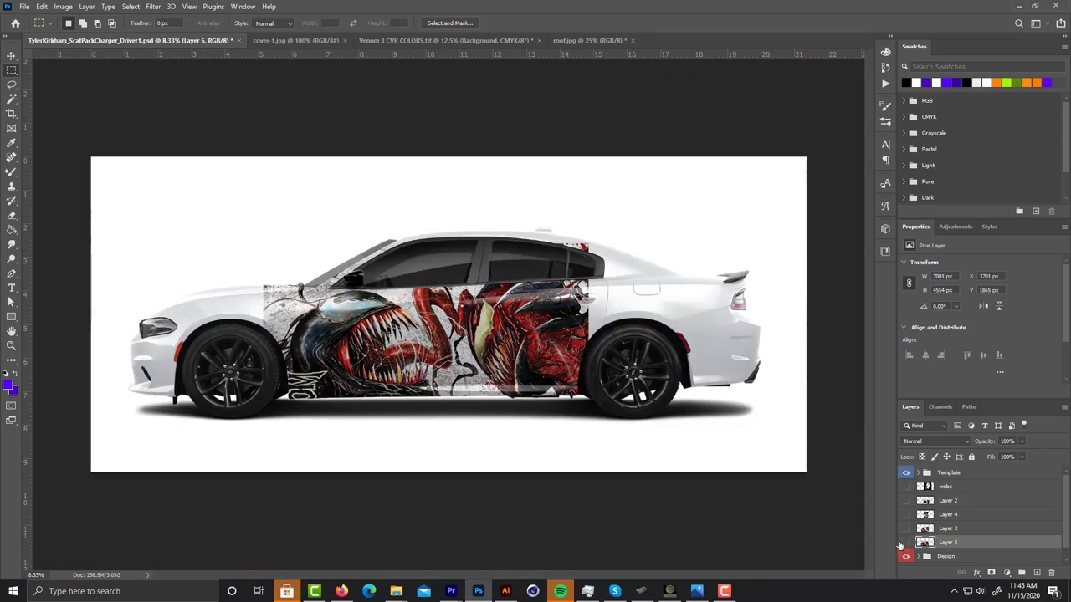
click(905, 542)
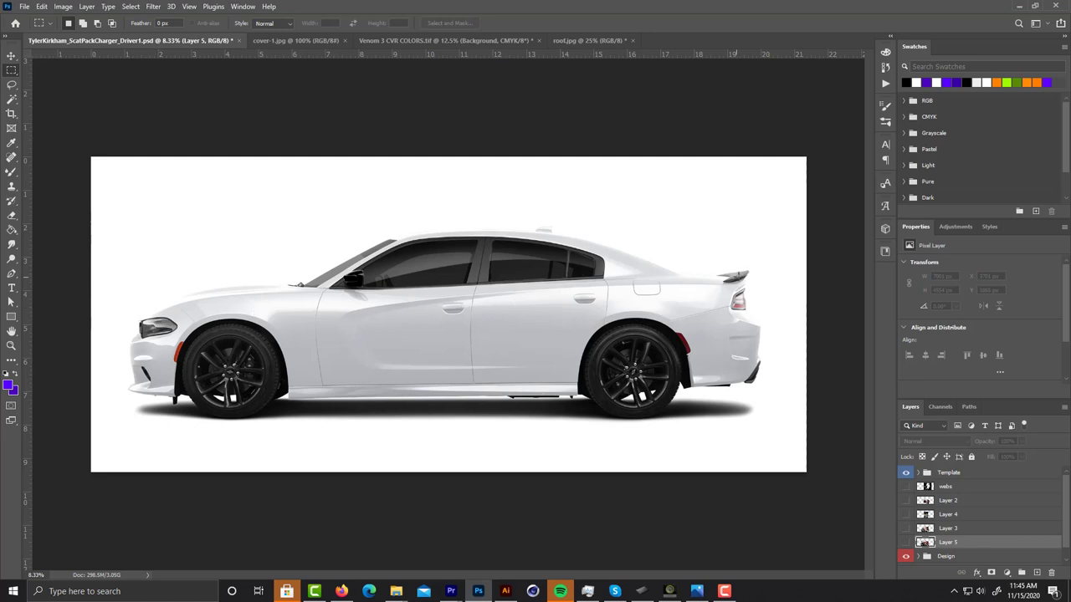
click(391, 41)
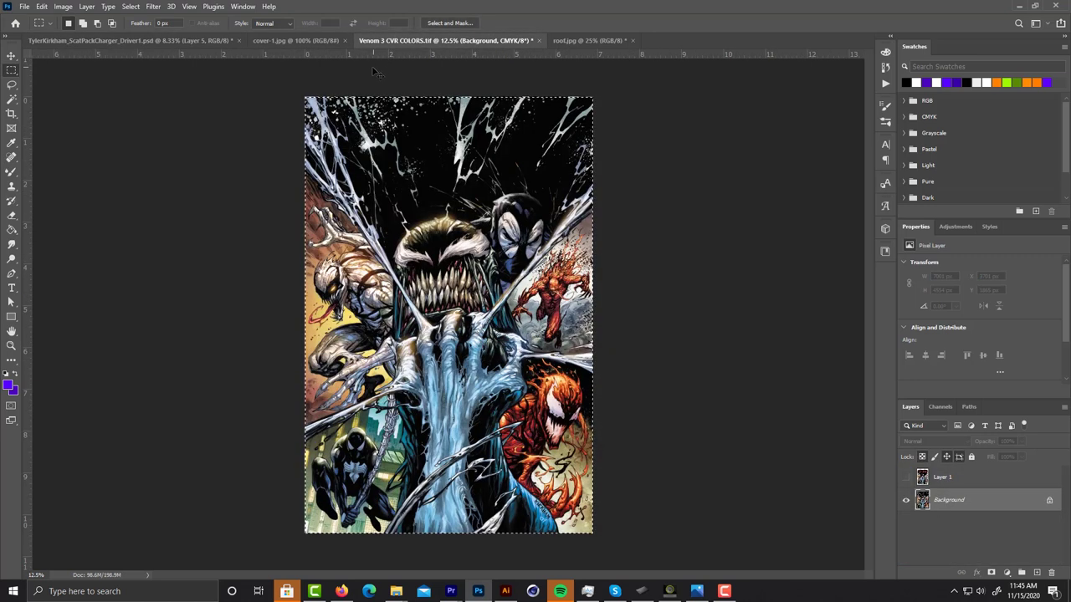
click(87, 41)
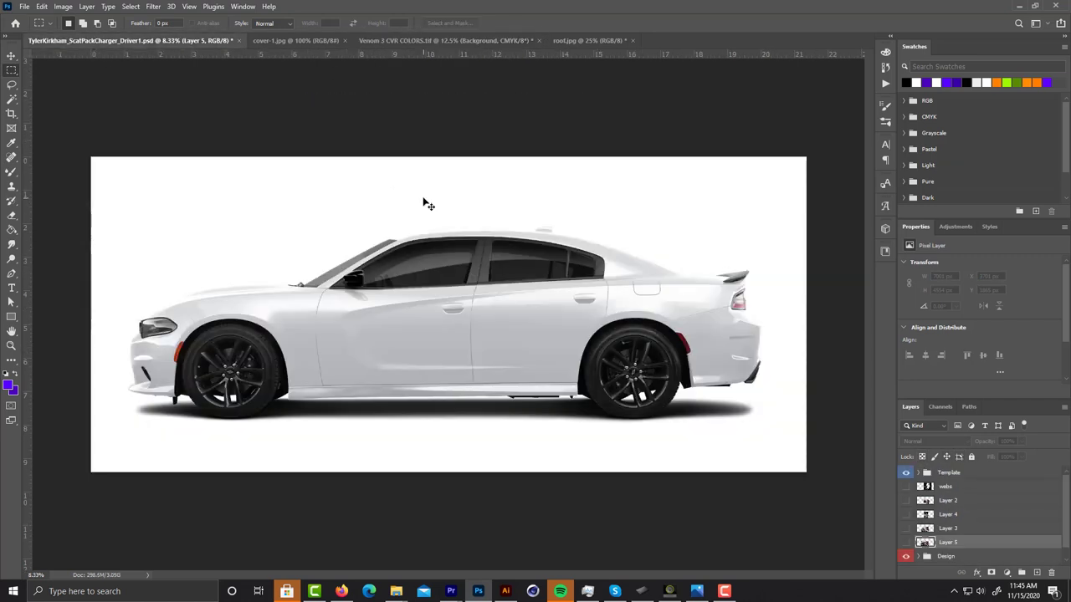
key(ctrl+v)
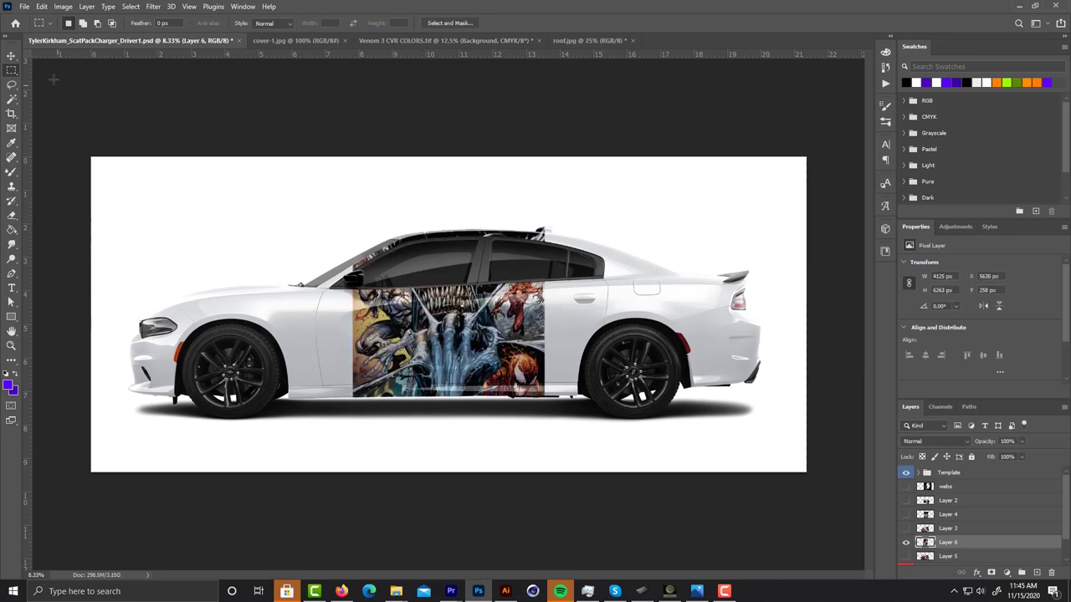
Move Layer 6's Venom 3 art right onto the rear door, then switch to Firefox
click(12, 55)
drag(455, 260, 541, 279)
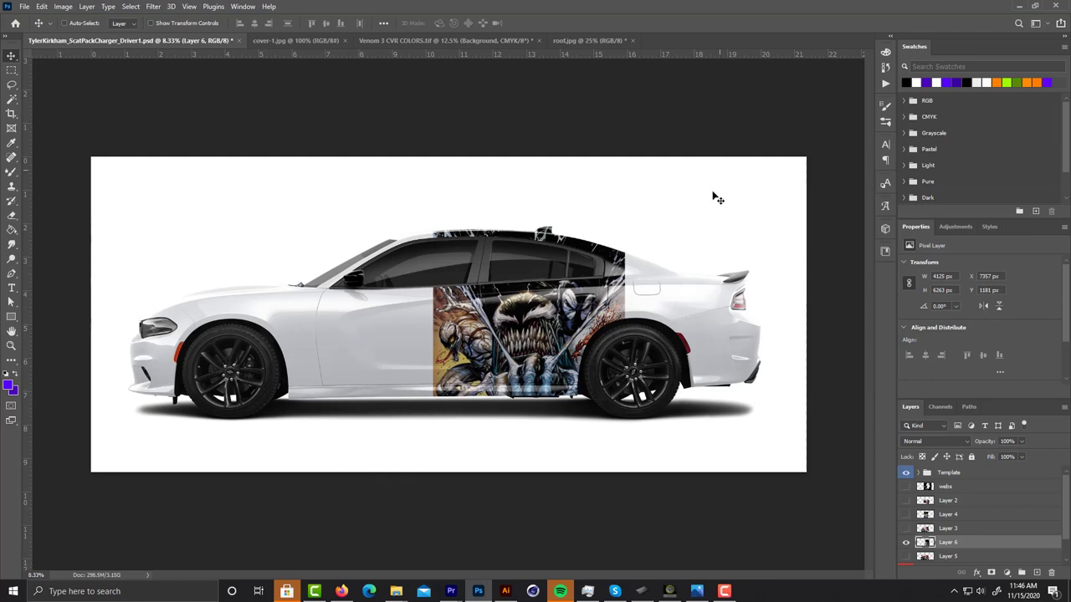
mouse_move(718, 198)
mouse_down()
mouse_move(258, 175)
mouse_move(729, 192)
mouse_move(720, 214)
mouse_up()
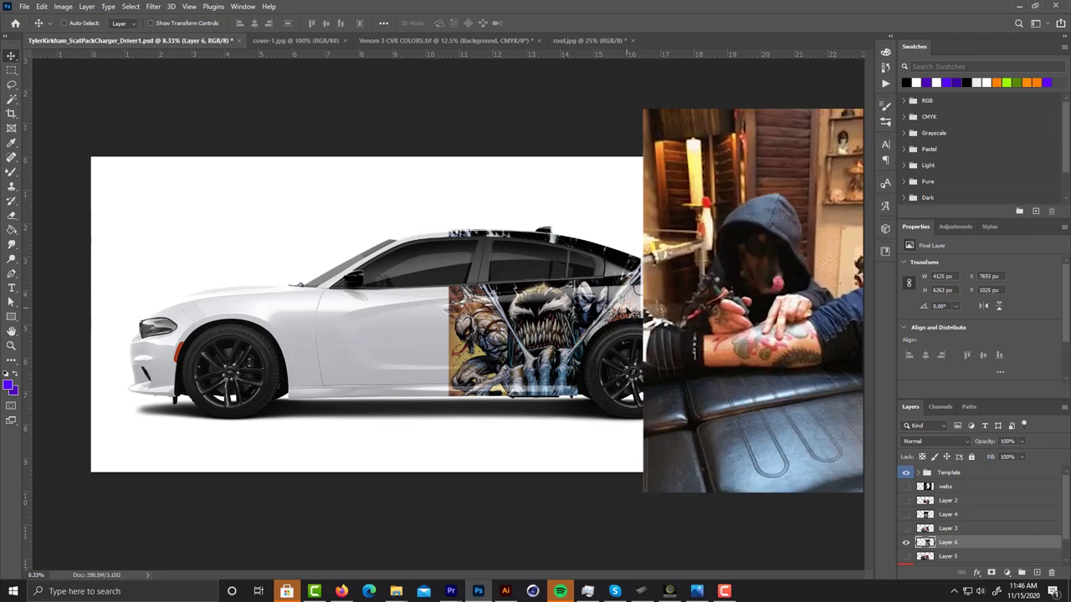
key(alt+Tab)
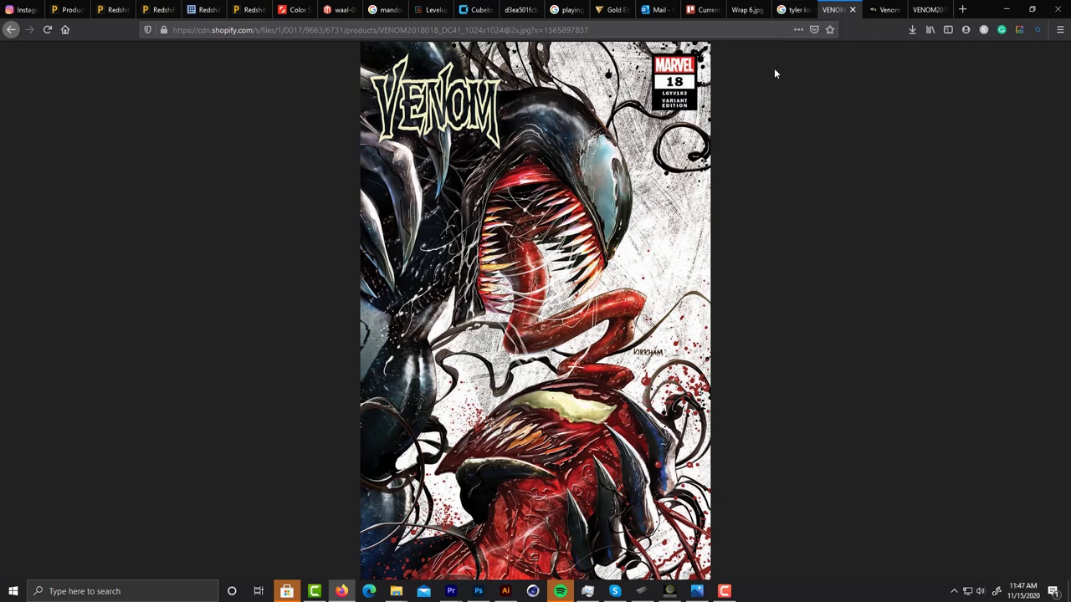
Dismiss the enlarged tyler kirkham image preview in Firefox and bring the Photoshop Charger mockup back
click(792, 9)
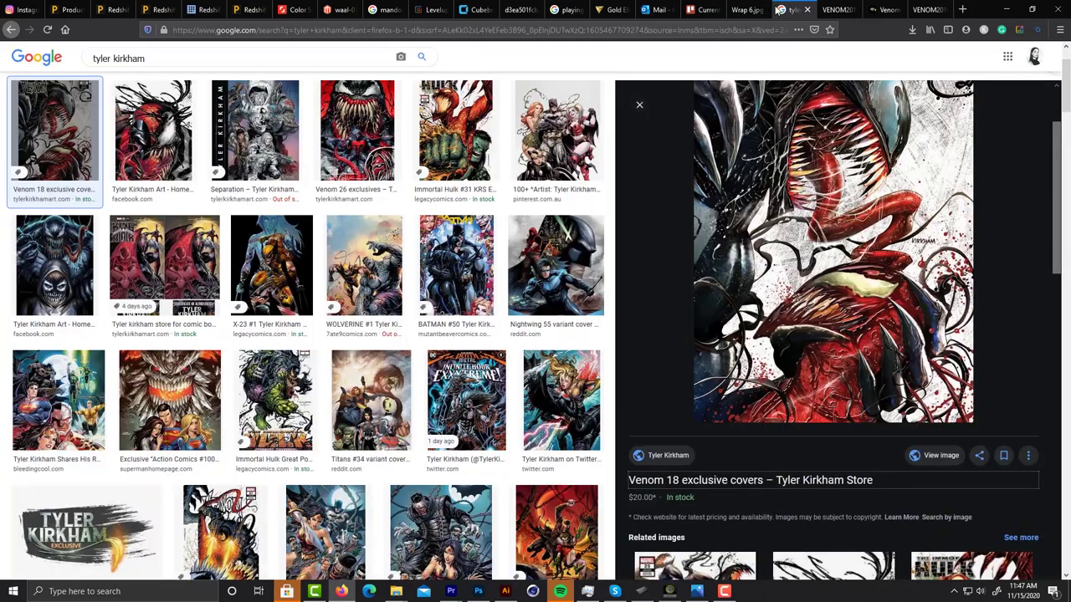
click(640, 107)
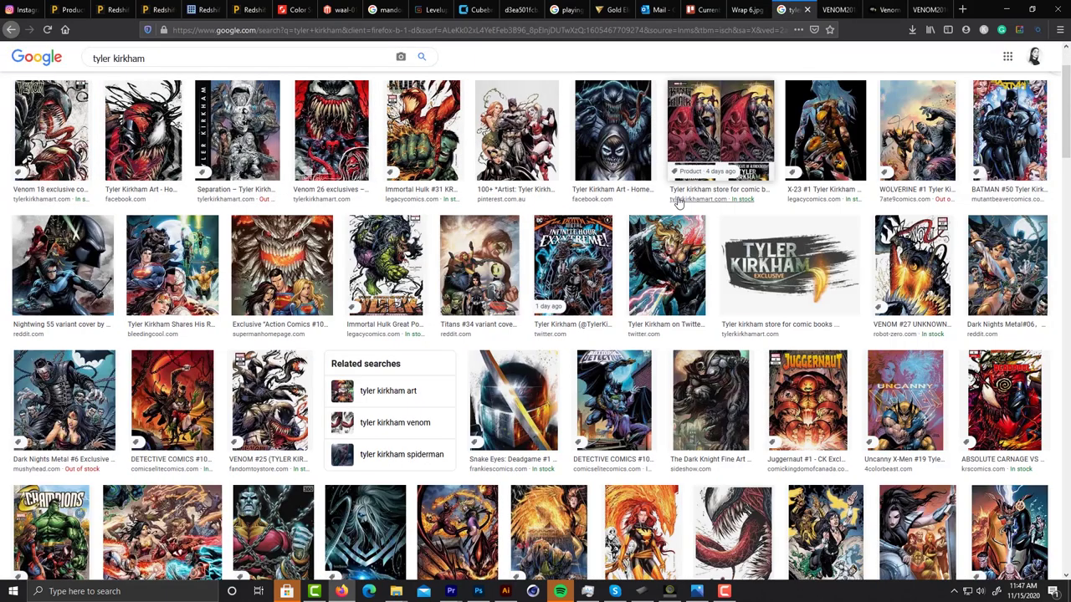
scroll(679, 209, up, 2)
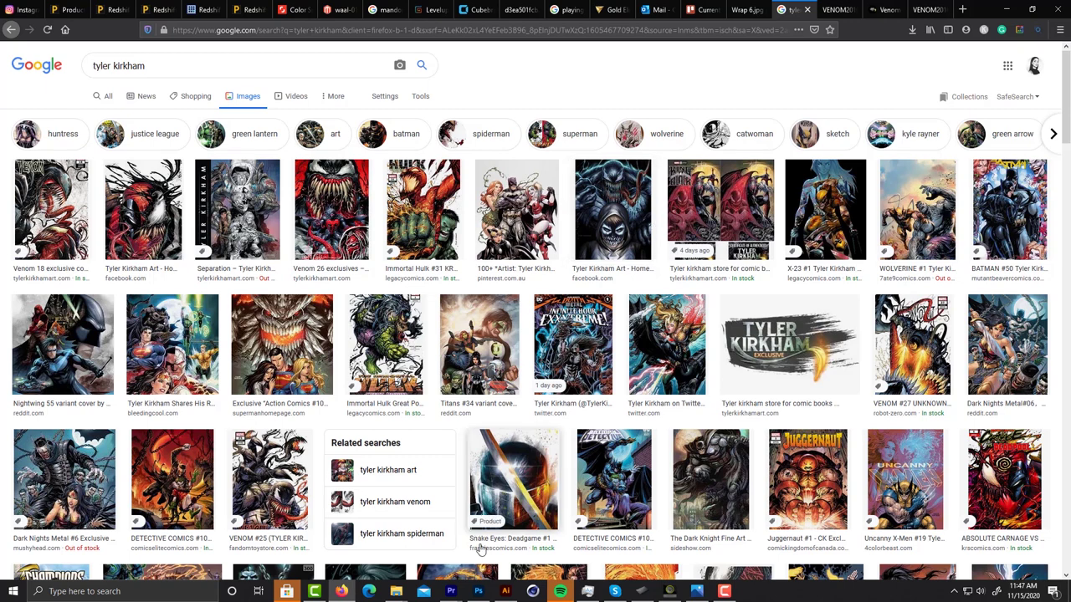
click(478, 592)
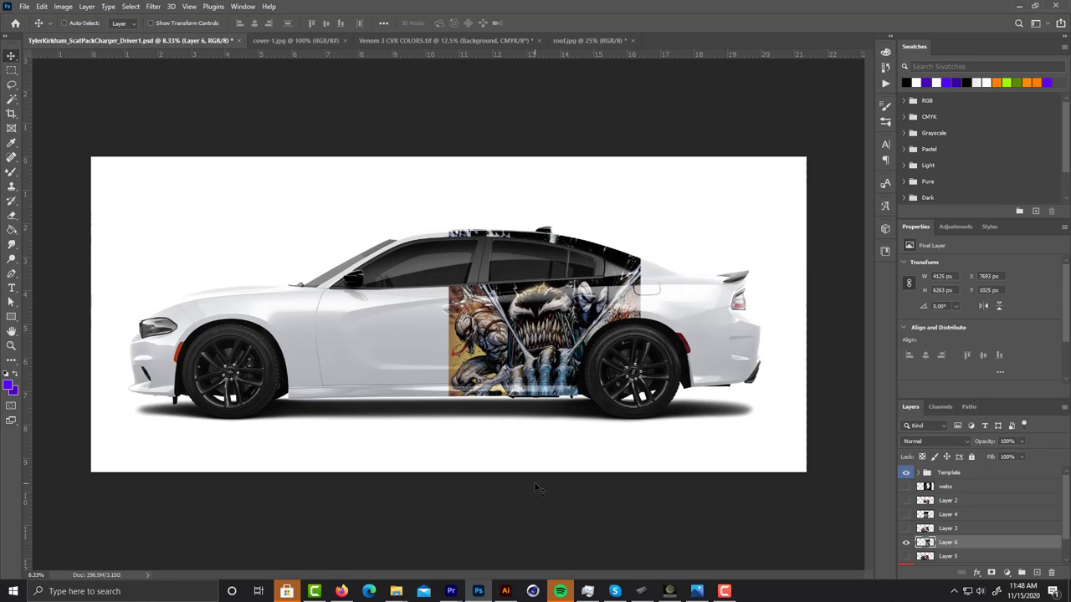
Shift the Venom cover art slightly left across the rear door and zoom to inspect it
drag(594, 266, 556, 230)
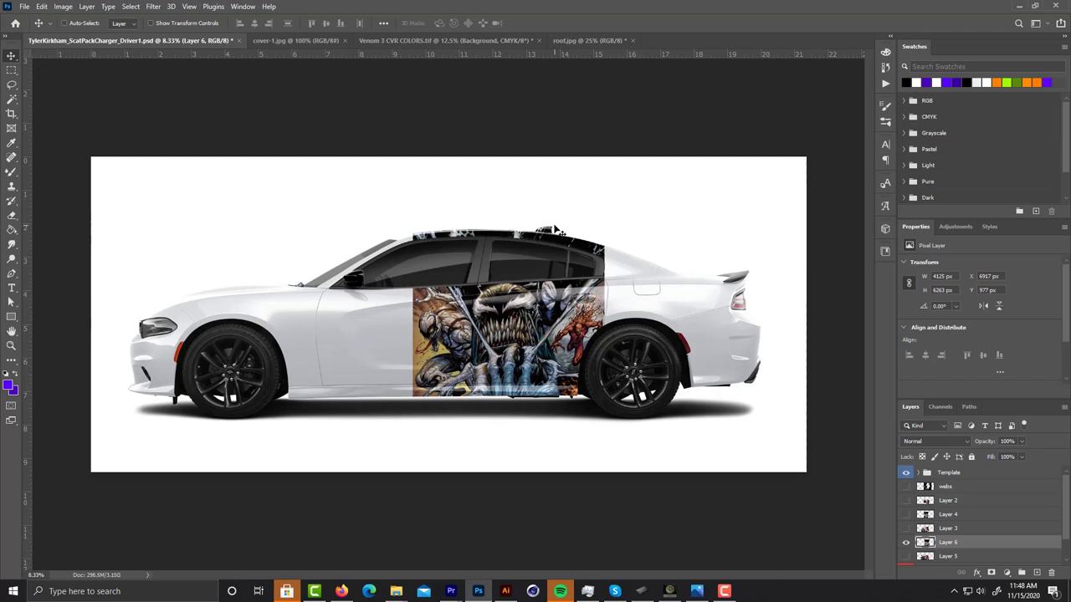
scroll(555, 230, up, 3)
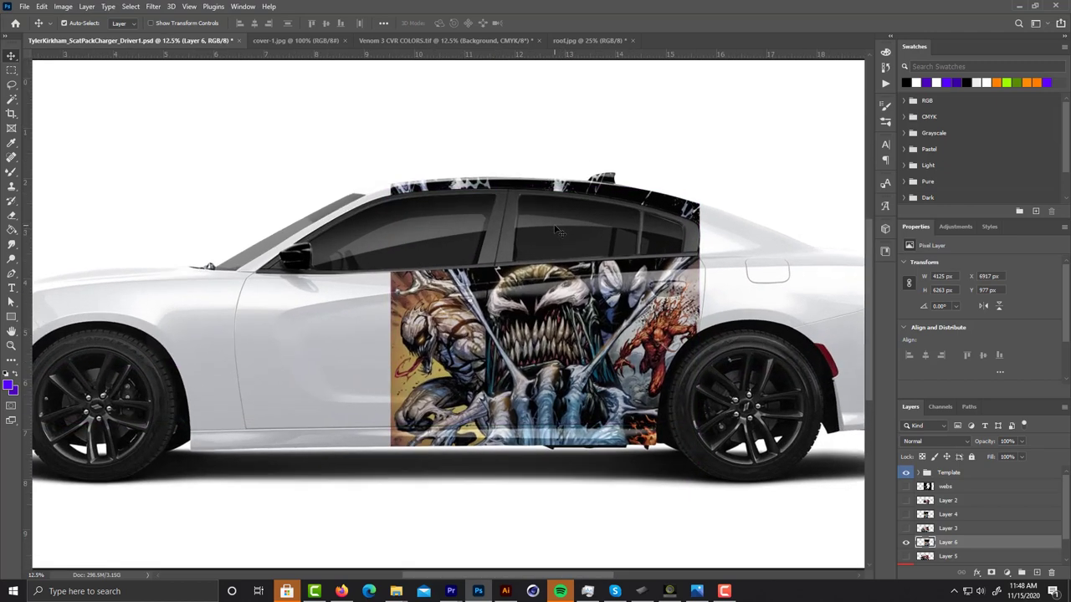
scroll(556, 230, up, 1)
scroll(556, 230, up, 1)
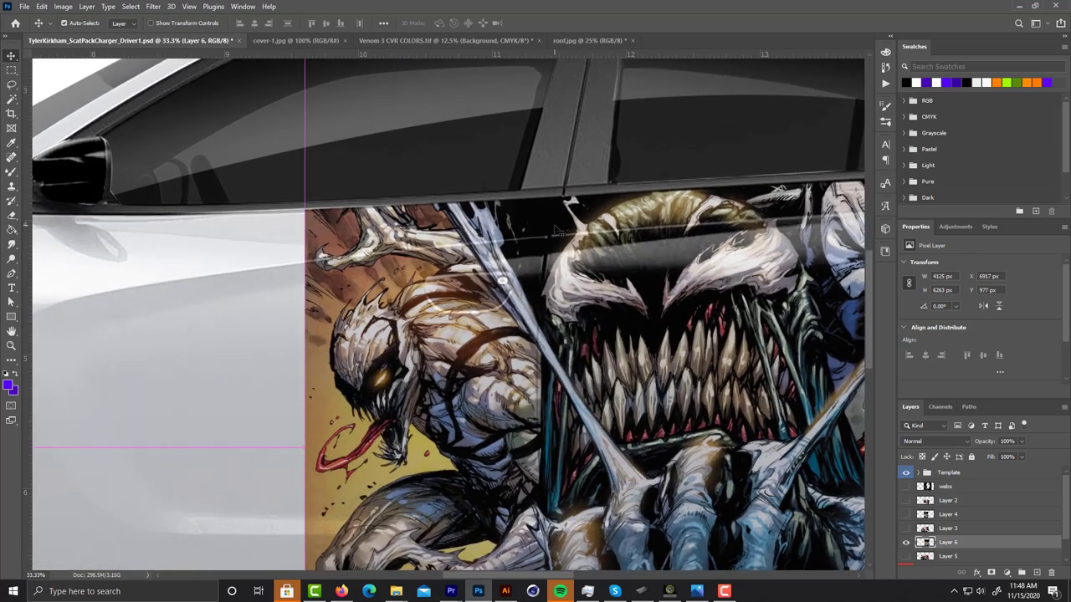
scroll(555, 230, down, 3)
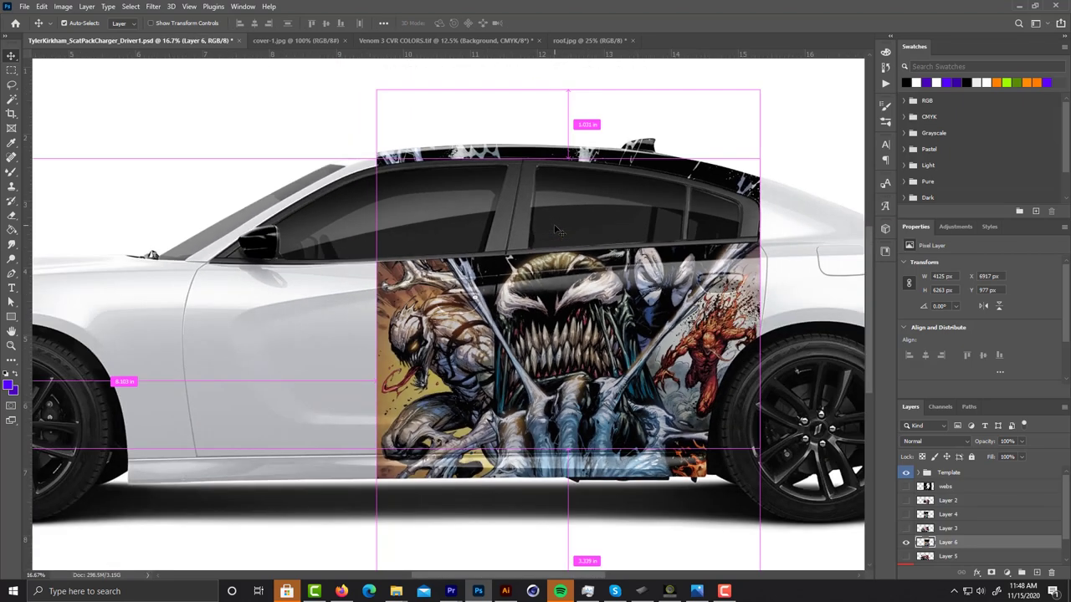
scroll(555, 230, down, 2)
scroll(555, 230, up, 1)
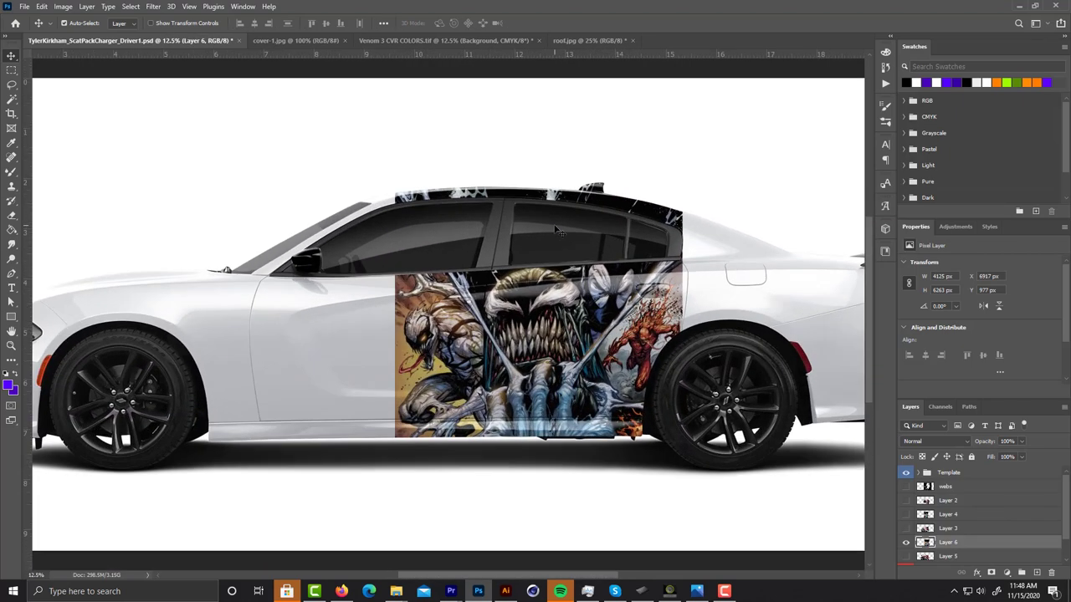
scroll(555, 230, up, 2)
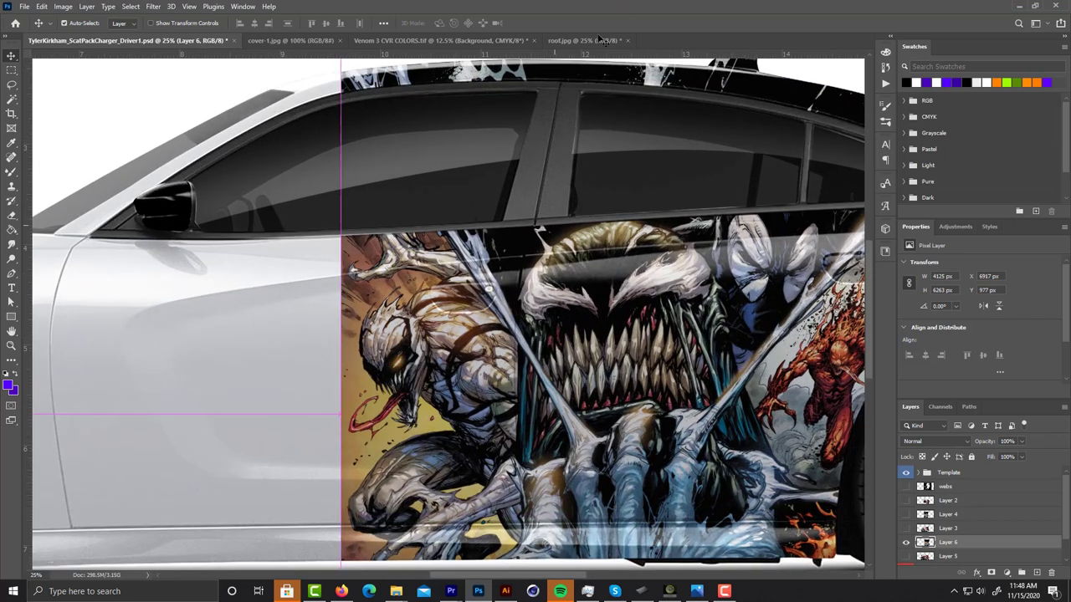
Check the roof.jpg artwork, then return to the Charger document zoomed out
click(586, 40)
scroll(529, 185, up, 3)
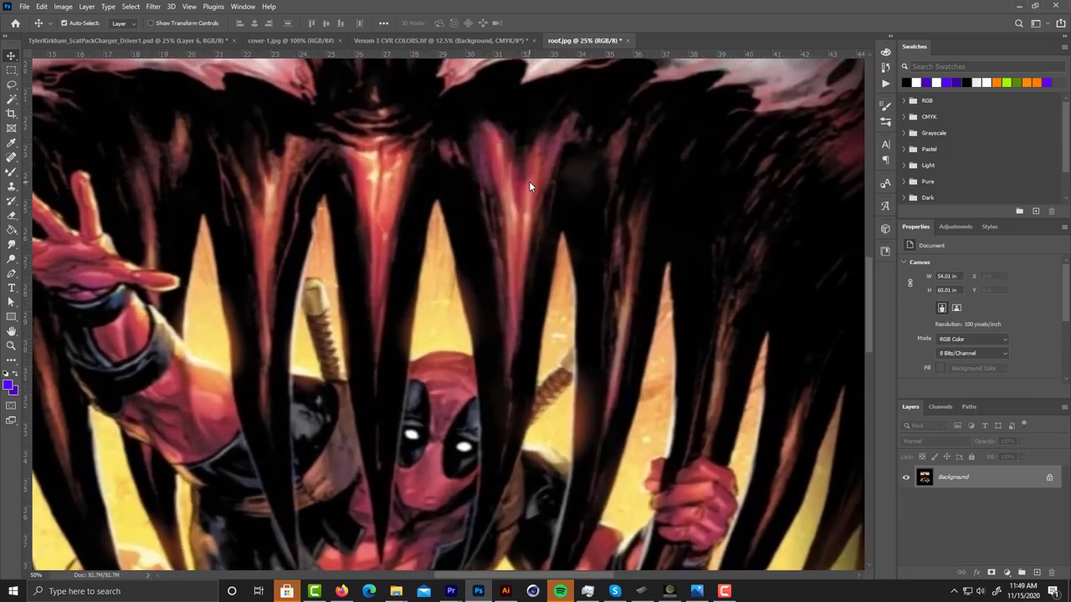
scroll(463, 308, down, 4)
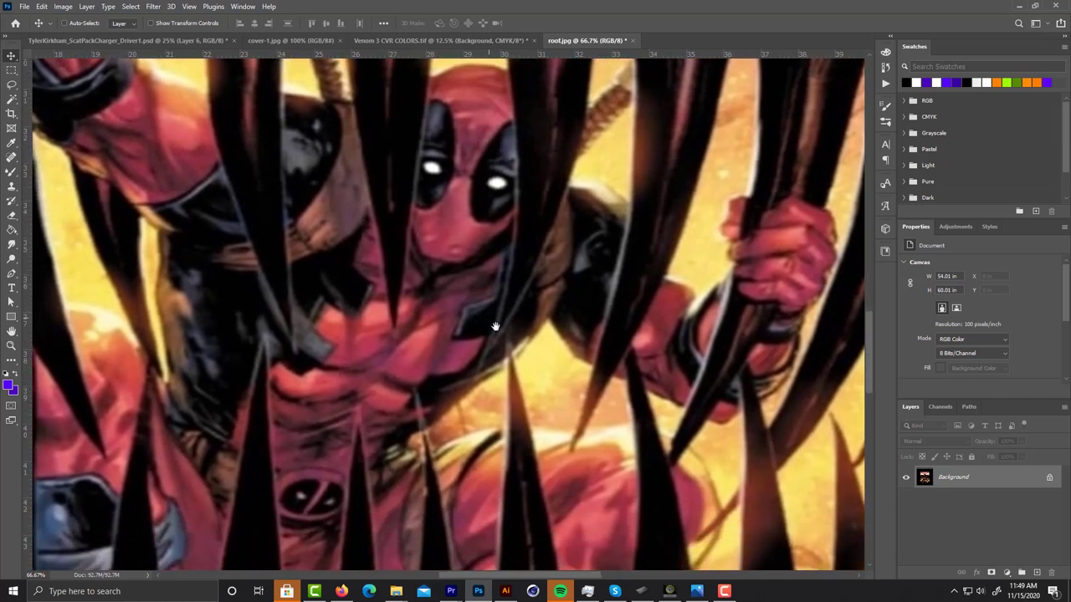
drag(496, 326, 505, 360)
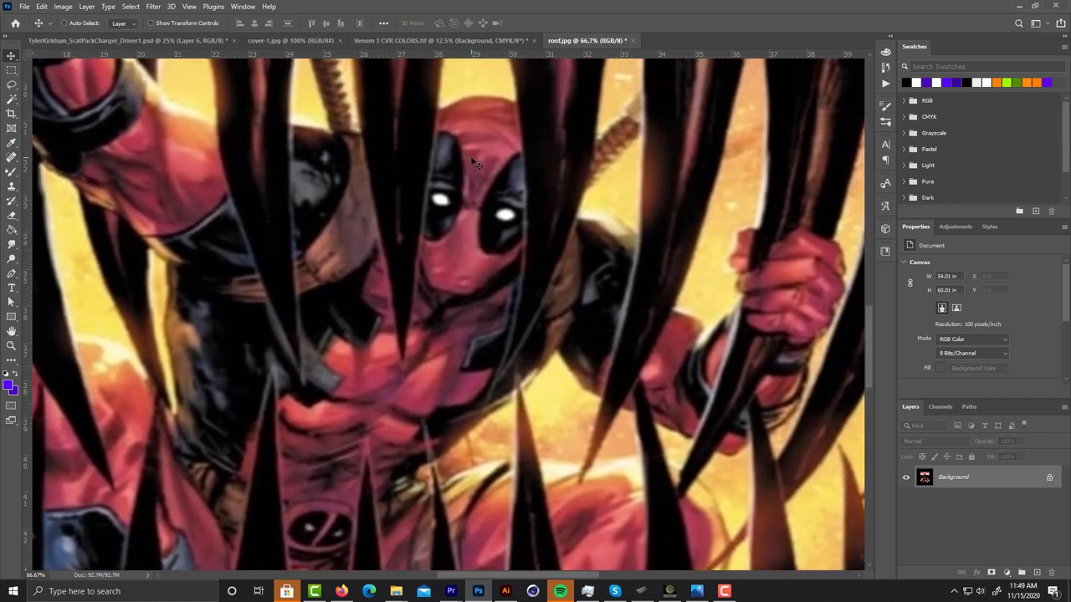
click(201, 40)
key(ctrl+minus)
key(ctrl+minus)
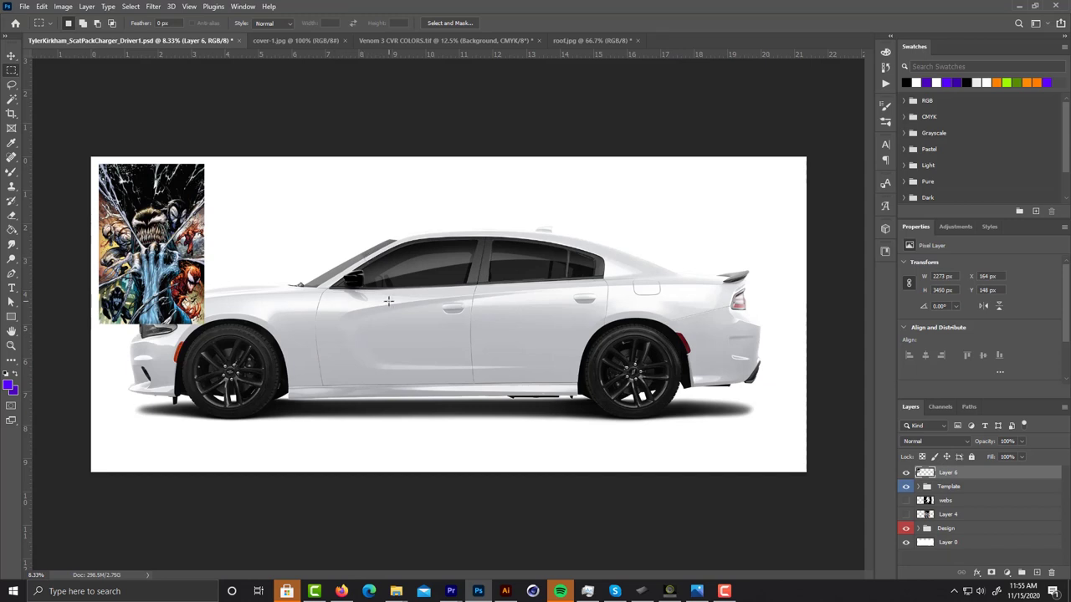
Draw and clear five trial rectangular selections around the cover artwork and down to the roof
drag(93, 159, 234, 316)
click(181, 159)
drag(236, 168, 311, 311)
click(211, 210)
drag(235, 173, 404, 228)
click(310, 229)
drag(235, 165, 321, 316)
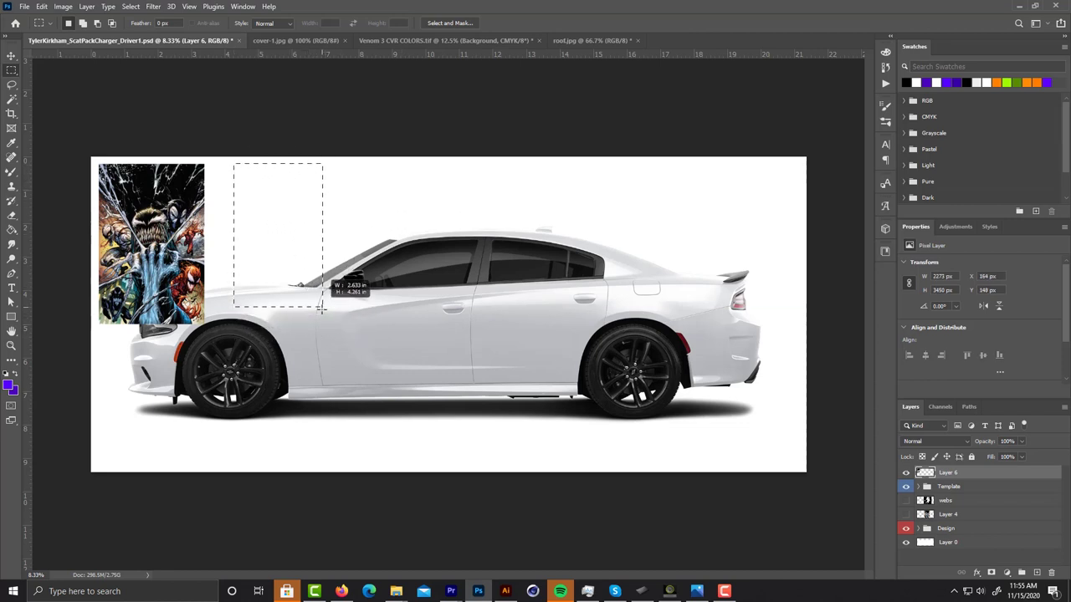
click(238, 167)
drag(236, 164, 646, 219)
click(687, 261)
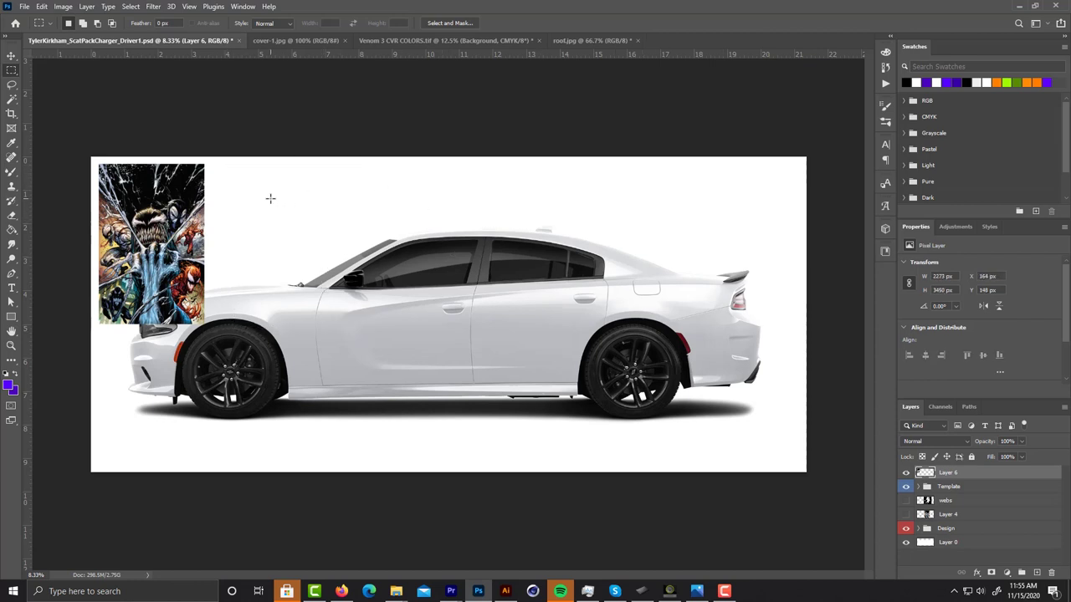
Show Layer 4, make it active and shift its Venom artwork along the rear door
click(905, 514)
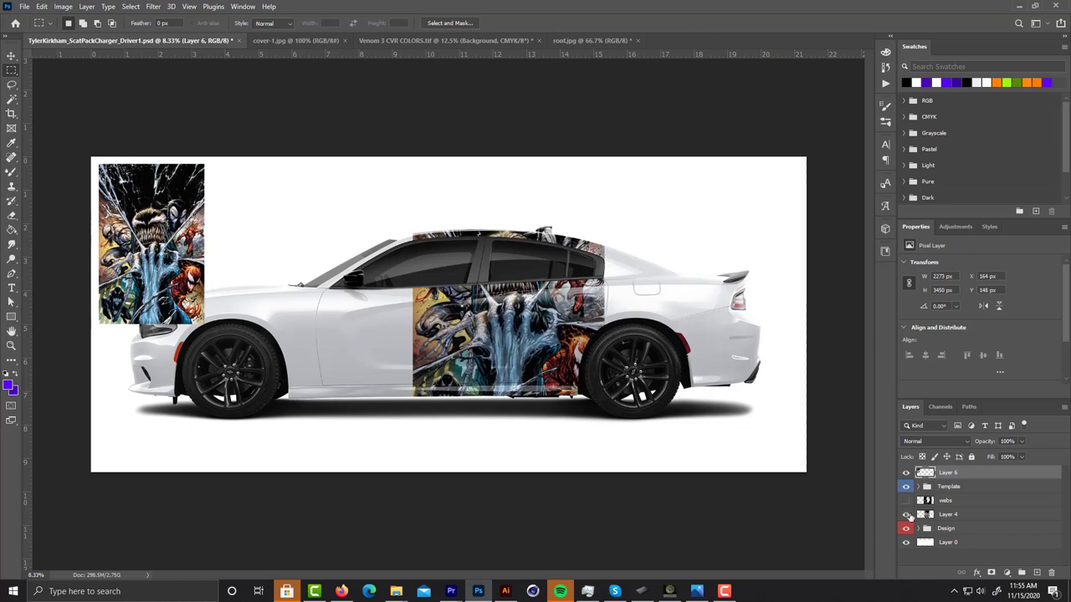
click(949, 517)
key(v)
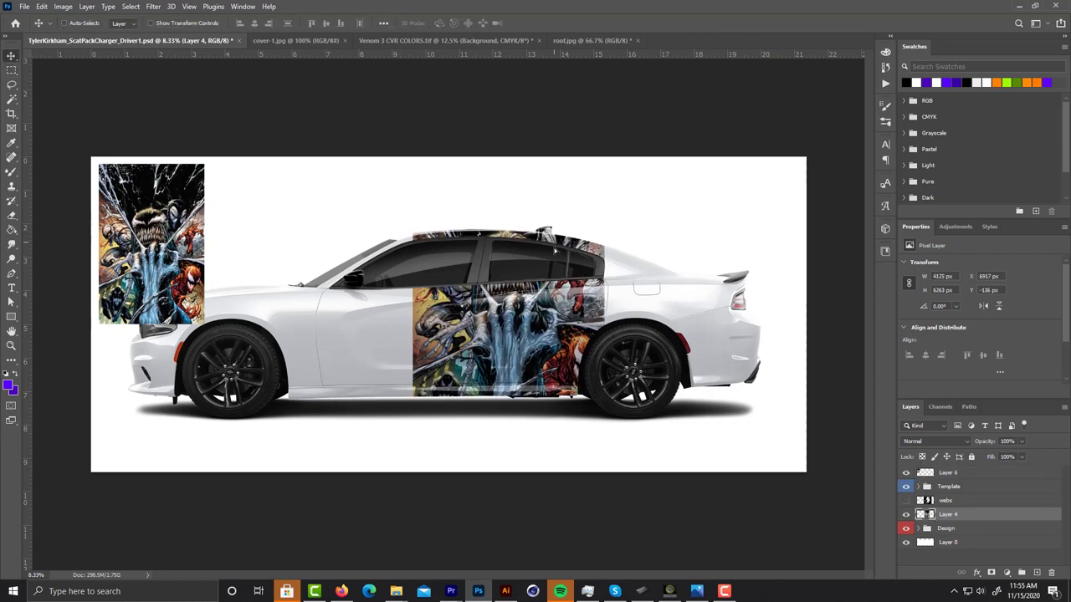
drag(553, 249, 556, 282)
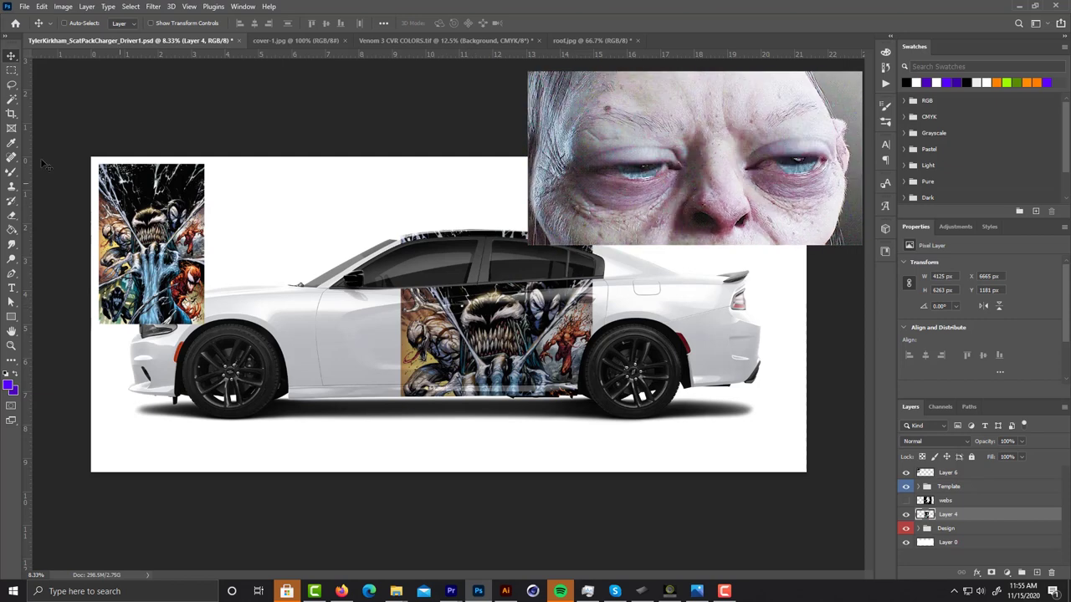
Draw a trial lasso selection over the artwork and clear it
key(l)
mouse_move(171, 214)
mouse_down()
mouse_move(154, 202)
mouse_move(138, 293)
mouse_move(193, 276)
mouse_move(212, 226)
mouse_up()
click(205, 228)
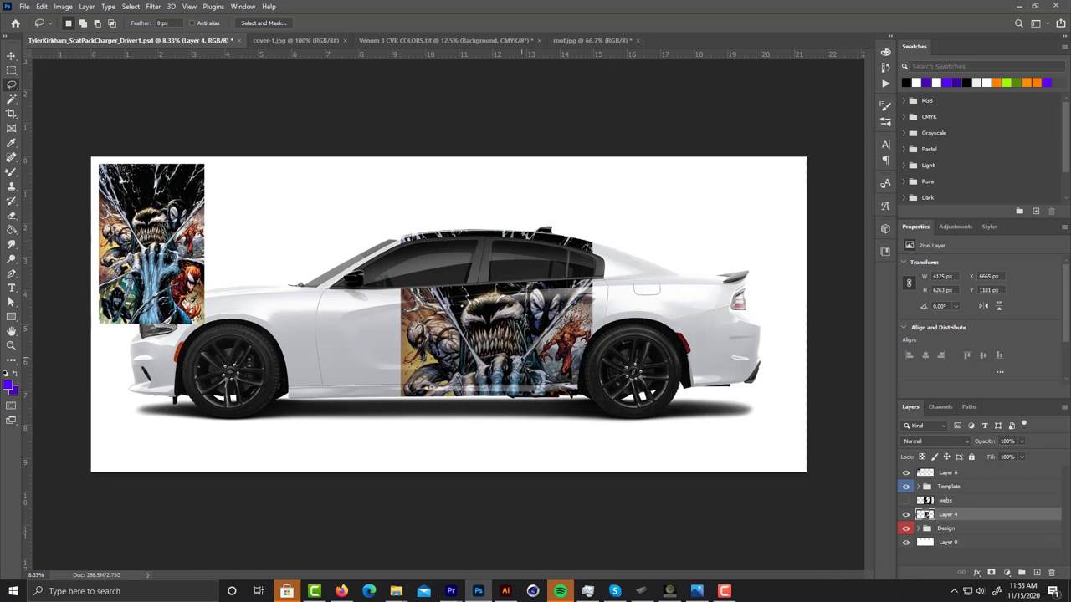
Try several lasso selections across the door, car body and cover art, then hide Layer 4
mouse_move(593, 291)
mouse_down()
mouse_move(667, 228)
mouse_move(535, 343)
mouse_move(200, 219)
mouse_move(209, 300)
mouse_move(87, 239)
mouse_move(144, 258)
mouse_move(112, 375)
mouse_up()
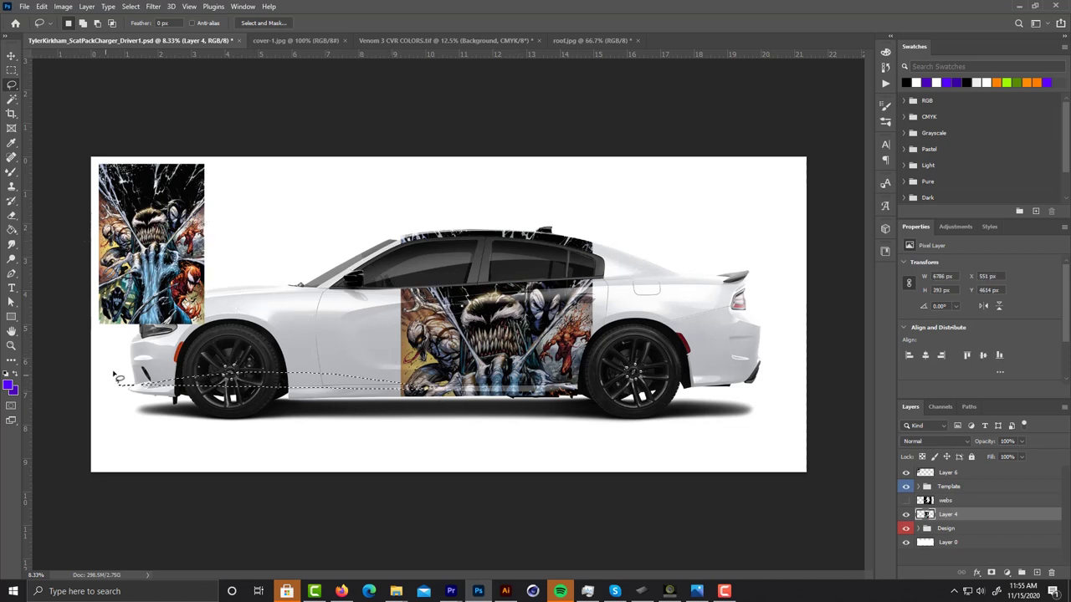
mouse_move(398, 328)
mouse_down()
mouse_move(204, 250)
mouse_move(285, 282)
mouse_up()
key(ctrl+d)
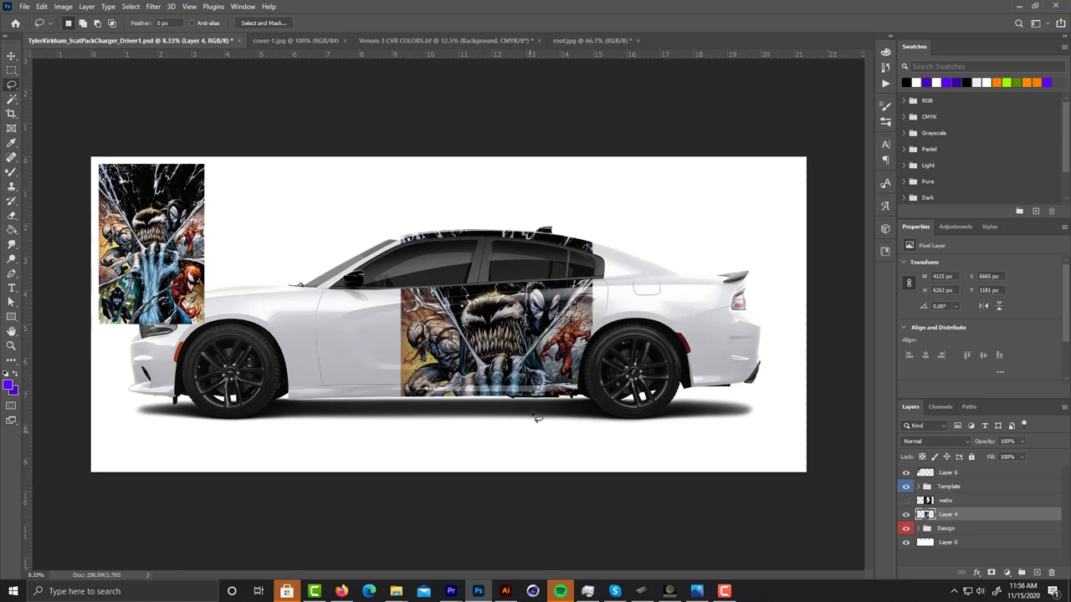
drag(540, 421, 729, 303)
mouse_move(729, 369)
mouse_down()
mouse_move(703, 396)
mouse_move(646, 336)
mouse_move(590, 322)
mouse_move(715, 361)
mouse_up()
click(715, 361)
mouse_move(191, 259)
mouse_down()
mouse_move(174, 202)
mouse_move(134, 301)
mouse_move(186, 251)
mouse_move(178, 194)
mouse_up()
click(180, 195)
click(905, 515)
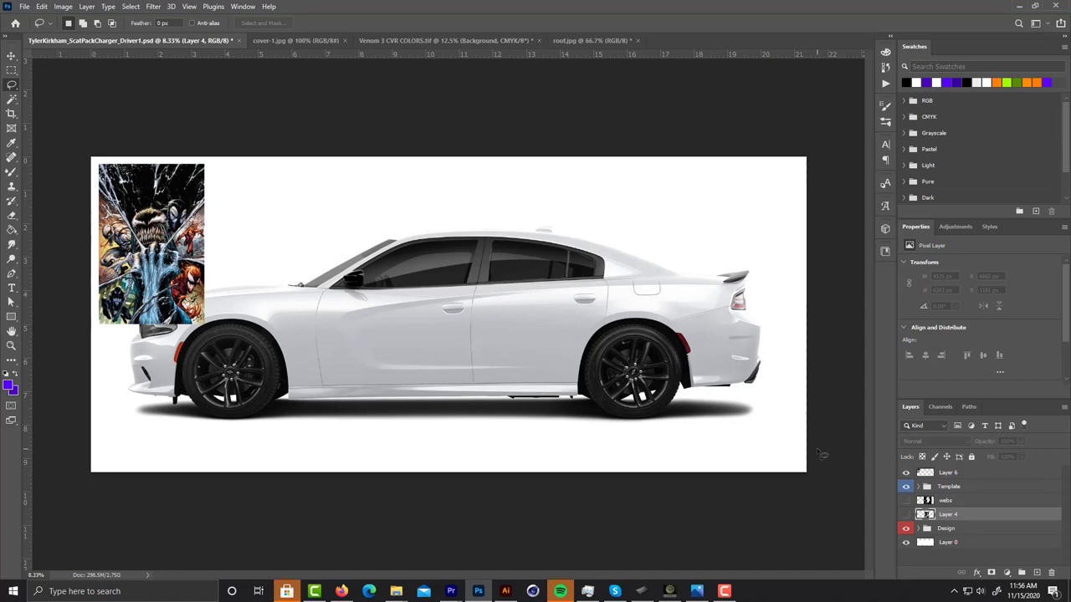
Try Layer 4's Venom art on the front door, return it to the rear door, then hide it
click(906, 515)
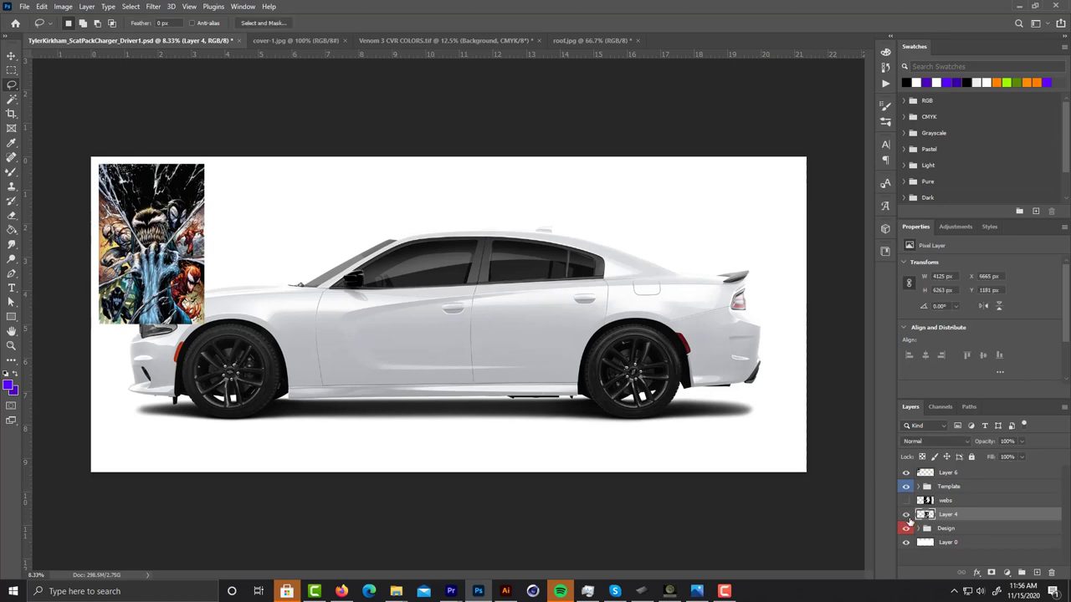
key(v)
drag(605, 340, 587, 297)
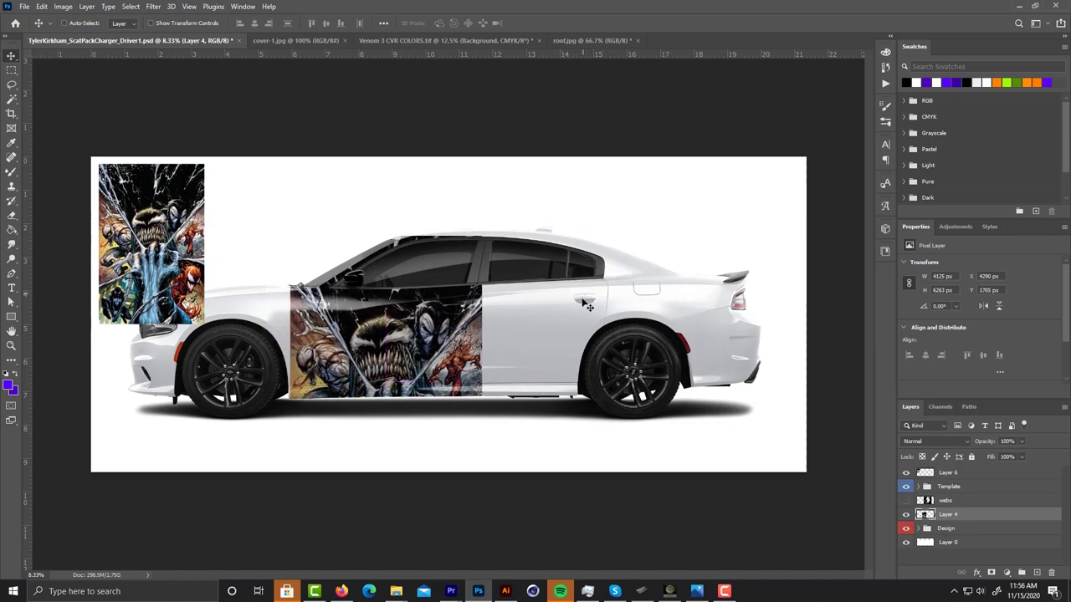
click(12, 70)
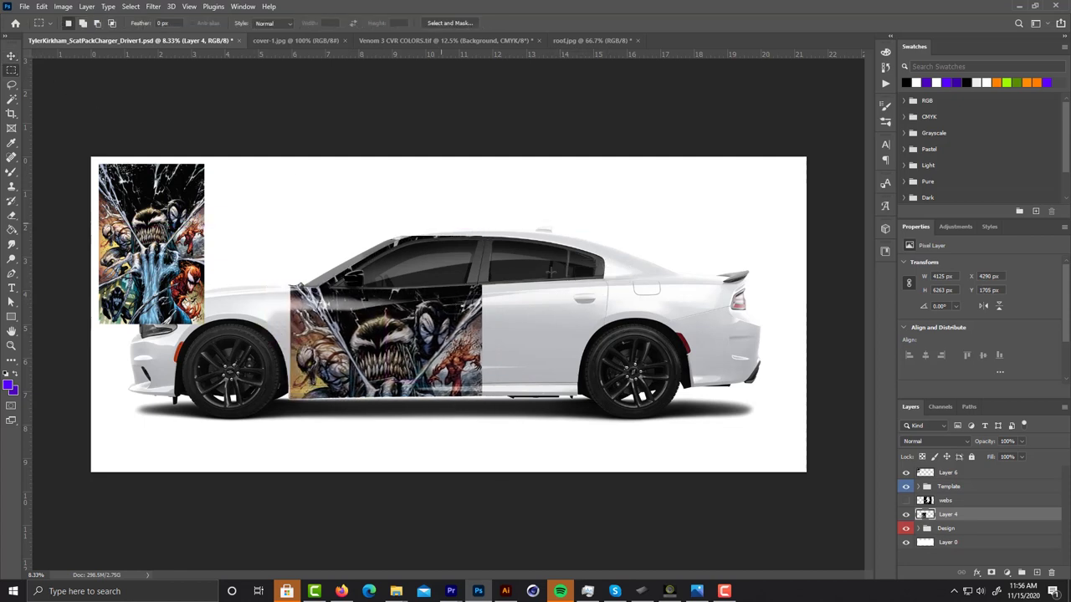
click(11, 56)
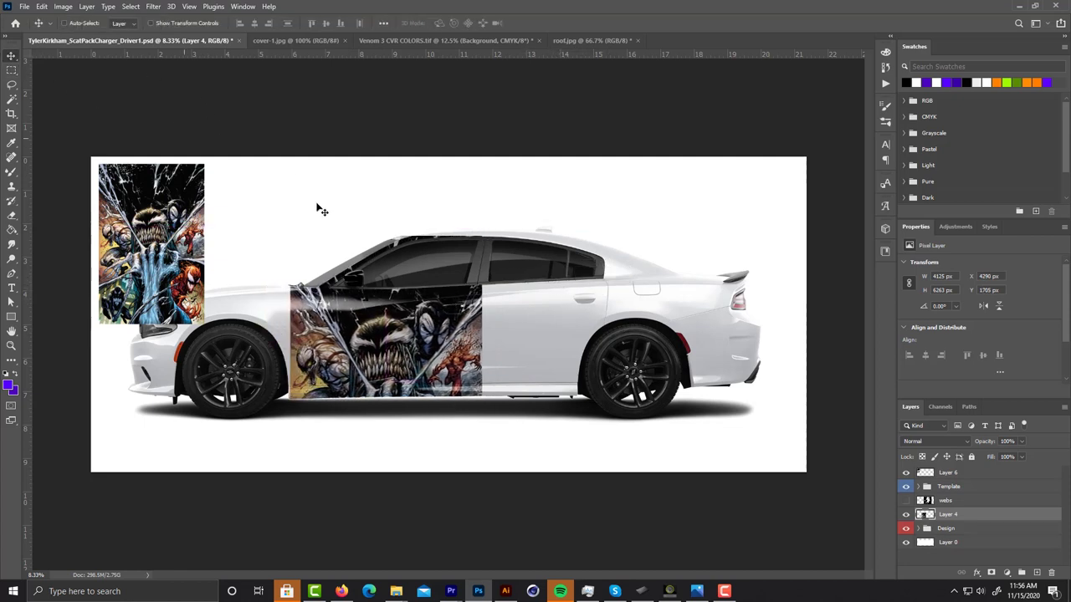
drag(370, 336, 528, 298)
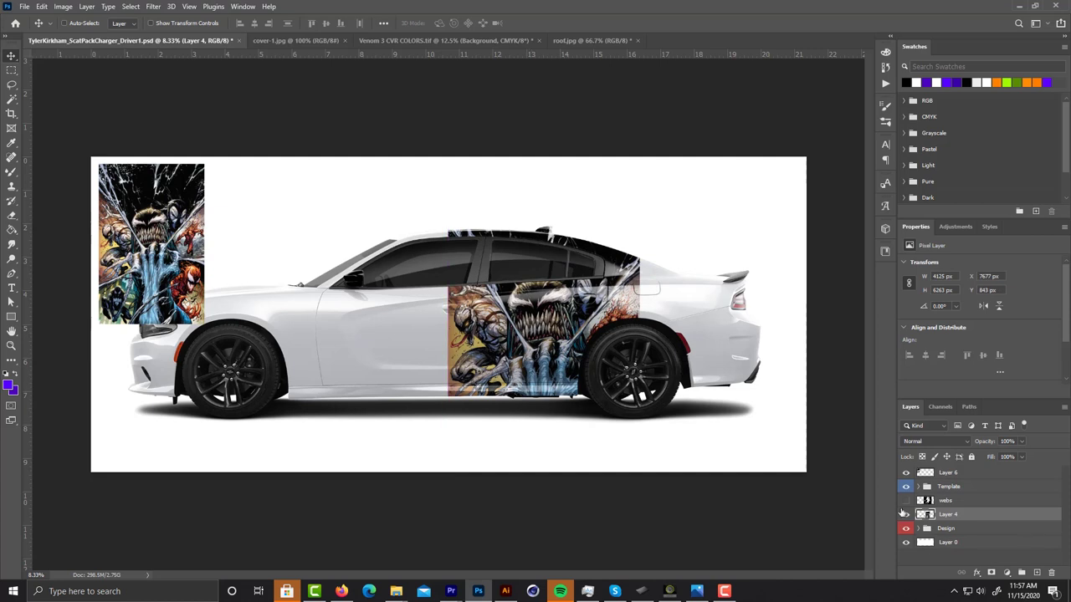
click(906, 515)
click(918, 530)
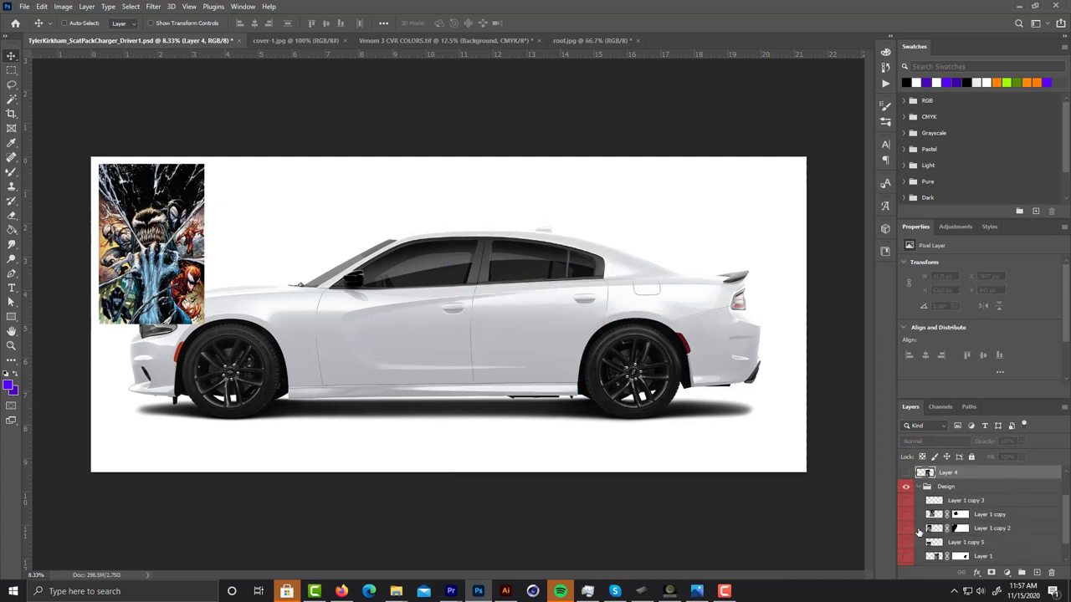
click(906, 530)
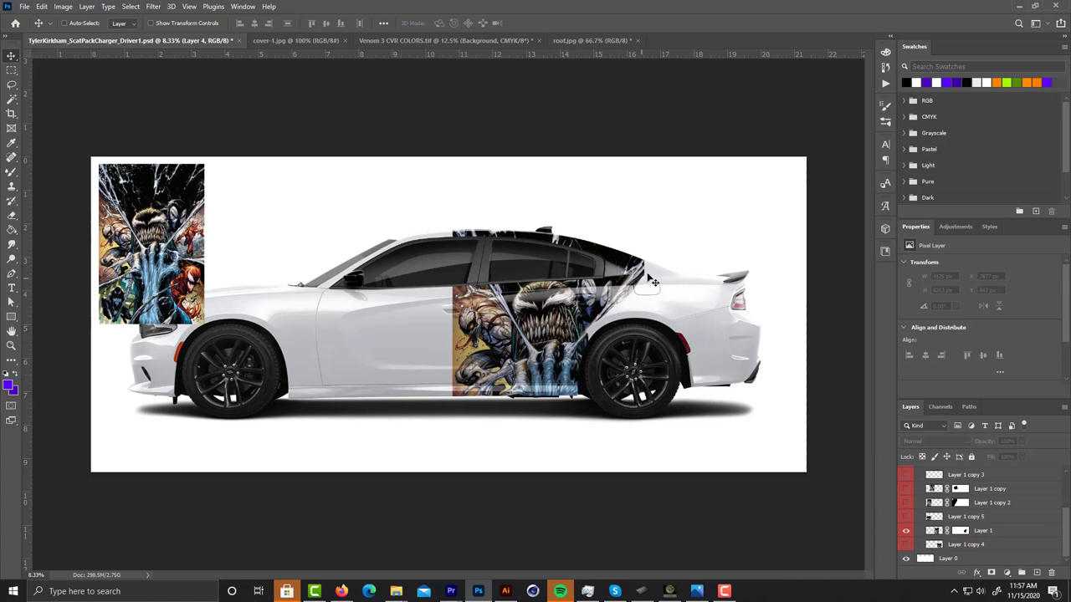
click(12, 84)
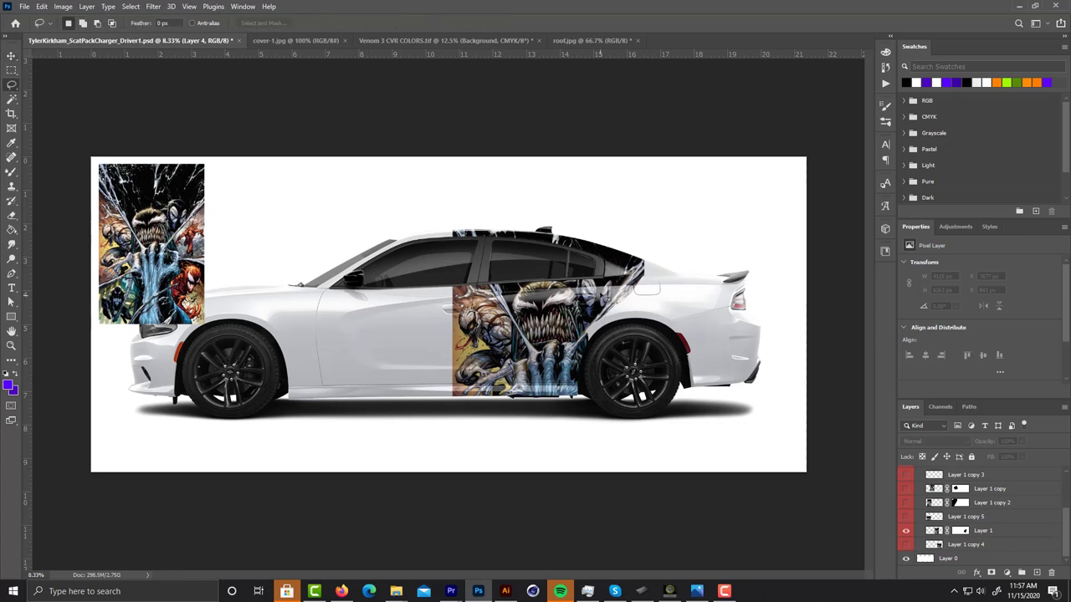
mouse_move(654, 279)
mouse_down()
mouse_move(619, 428)
mouse_move(723, 395)
mouse_move(693, 259)
mouse_up()
click(12, 70)
drag(92, 274, 140, 336)
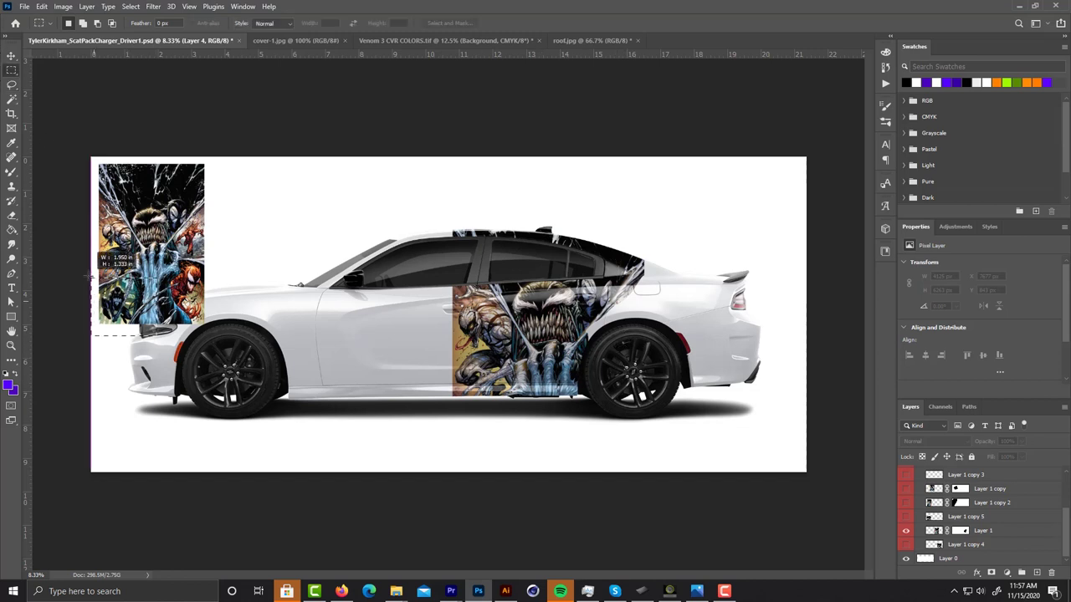
click(109, 294)
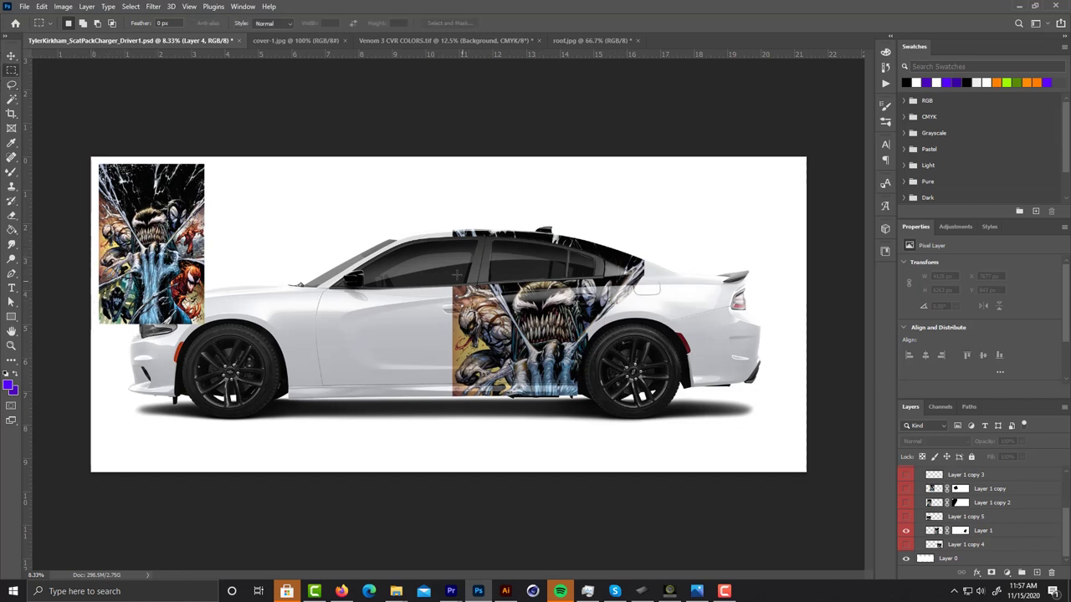
drag(454, 291, 508, 434)
click(176, 203)
mouse_move(175, 202)
mouse_down()
mouse_move(182, 208)
mouse_move(175, 201)
mouse_up()
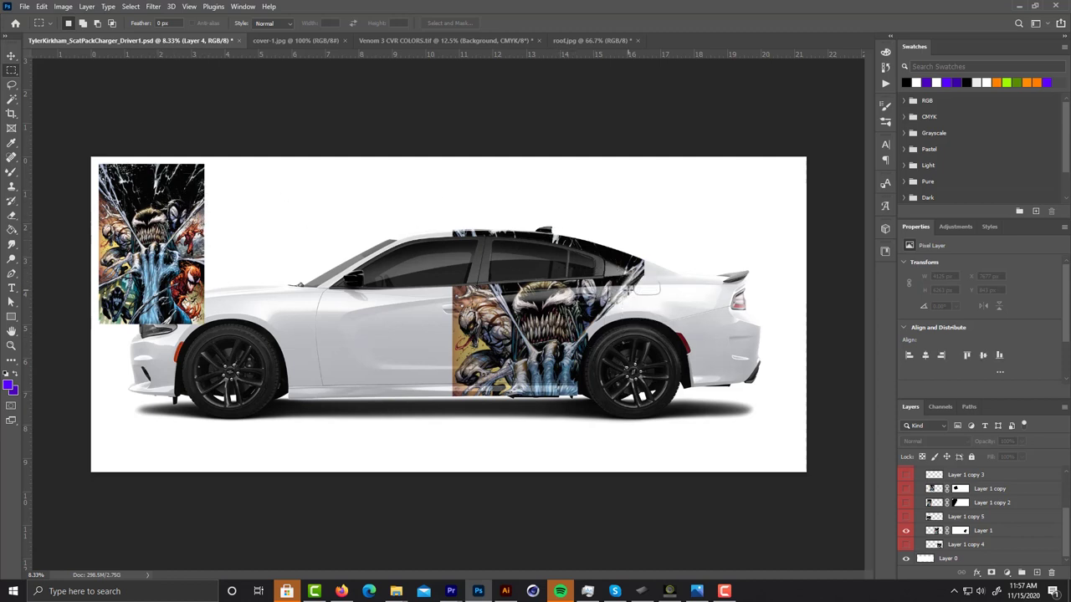
drag(273, 252, 418, 442)
key(ctrl+d)
drag(460, 164, 586, 445)
click(638, 446)
drag(434, 299, 476, 319)
key(ctrl+plus)
key(ctrl+plus)
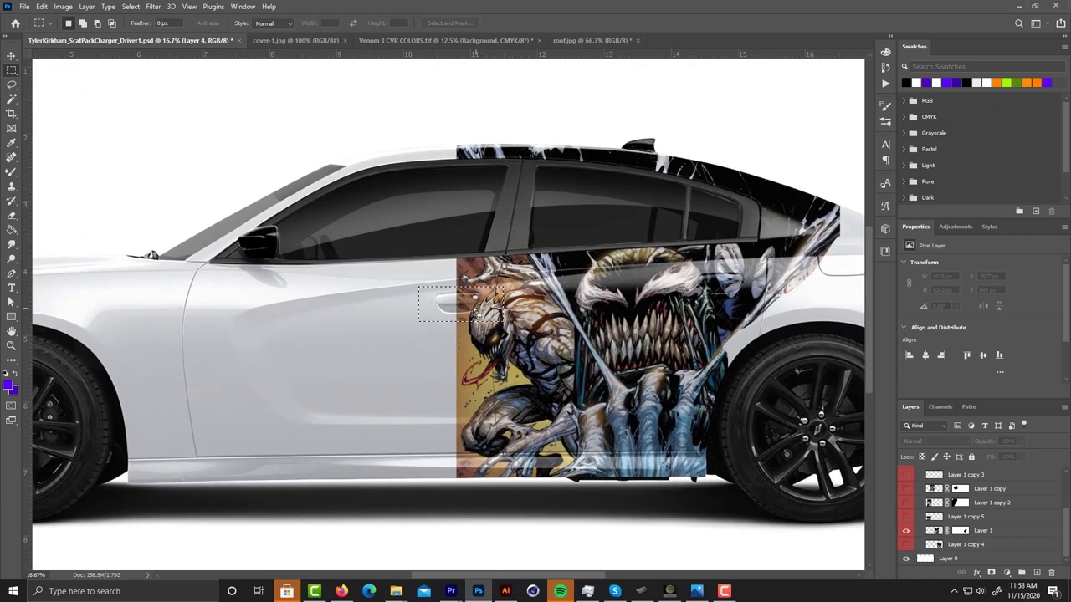
drag(418, 279, 482, 311)
click(482, 310)
key(ctrl+minus)
key(ctrl+minus)
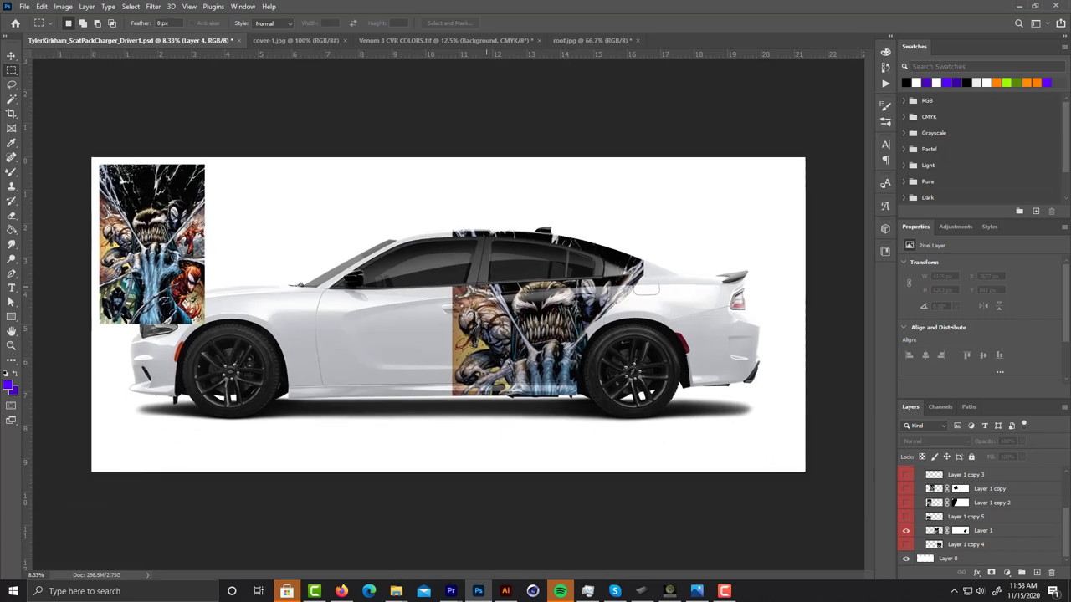
key(ctrl+plus)
key(ctrl+minus)
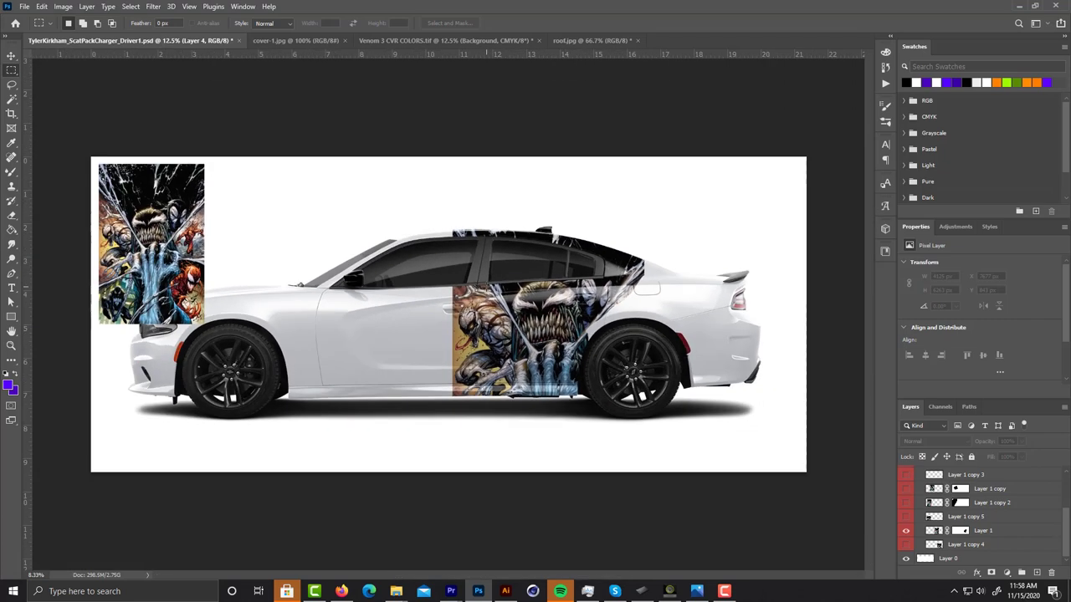
key(ctrl+plus)
key(ctrl+minus)
key(ctrl+minus)
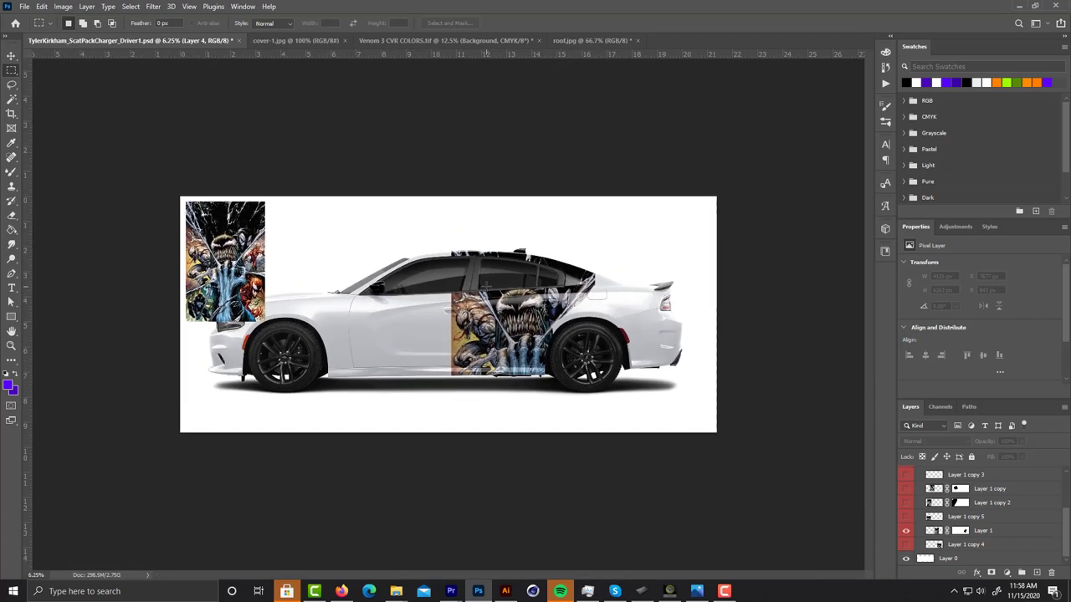
Show and select Layer 1 copy 4, then zoom in on the car's rear
click(906, 546)
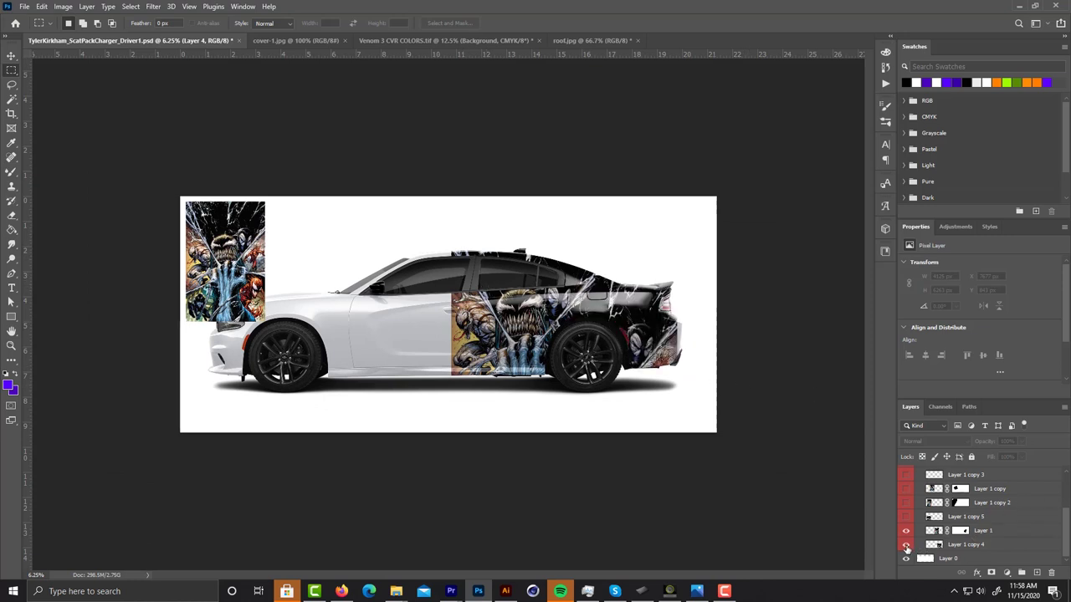
click(937, 545)
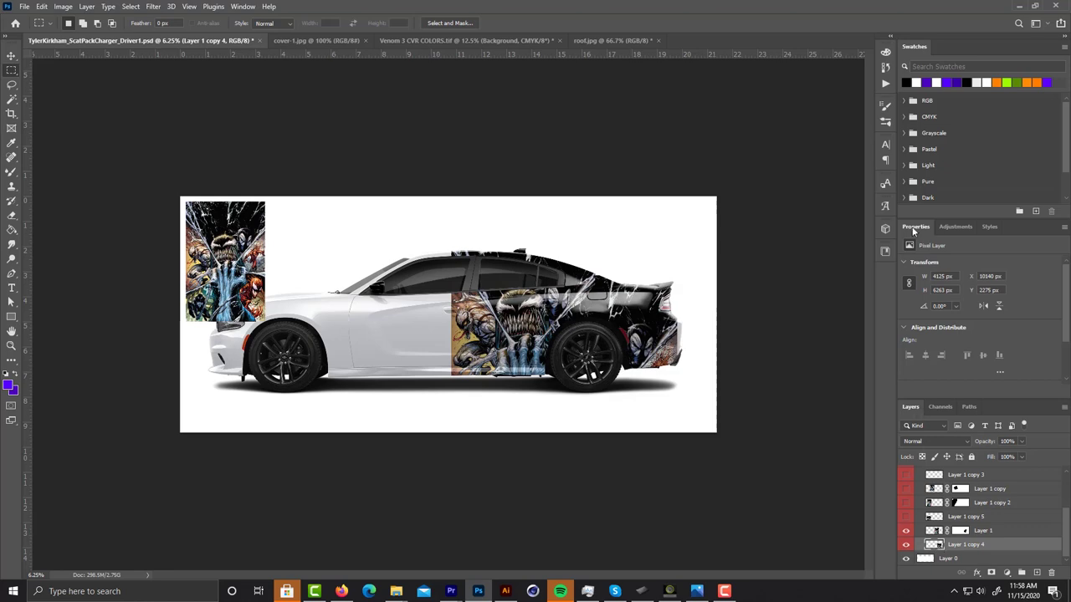
key(ctrl+plus)
key(ctrl+plus)
key(ctrl+plus)
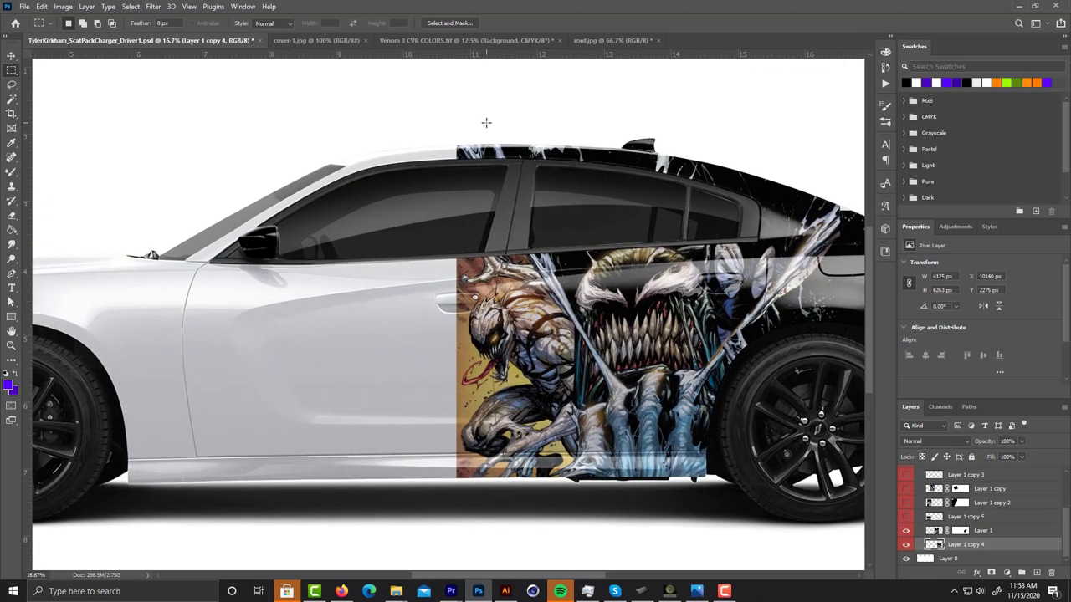
drag(485, 121, 123, 115)
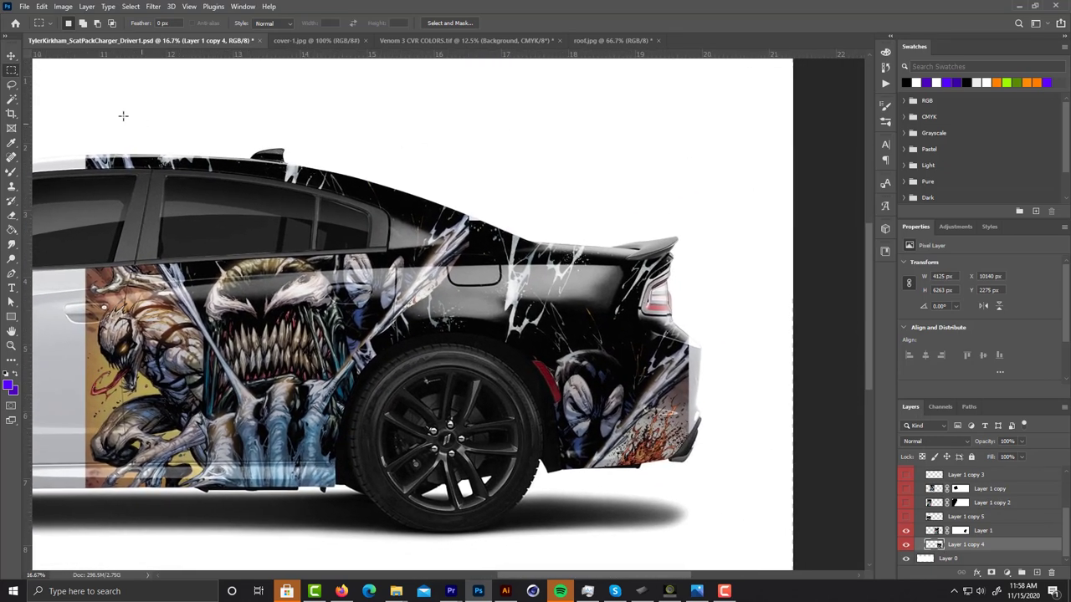
Try lasso and rectangular selections over the trunk, cover art and rear-quarter Venom face
click(8, 84)
mouse_move(583, 227)
mouse_down()
mouse_move(406, 197)
mouse_move(681, 291)
mouse_move(677, 226)
mouse_up()
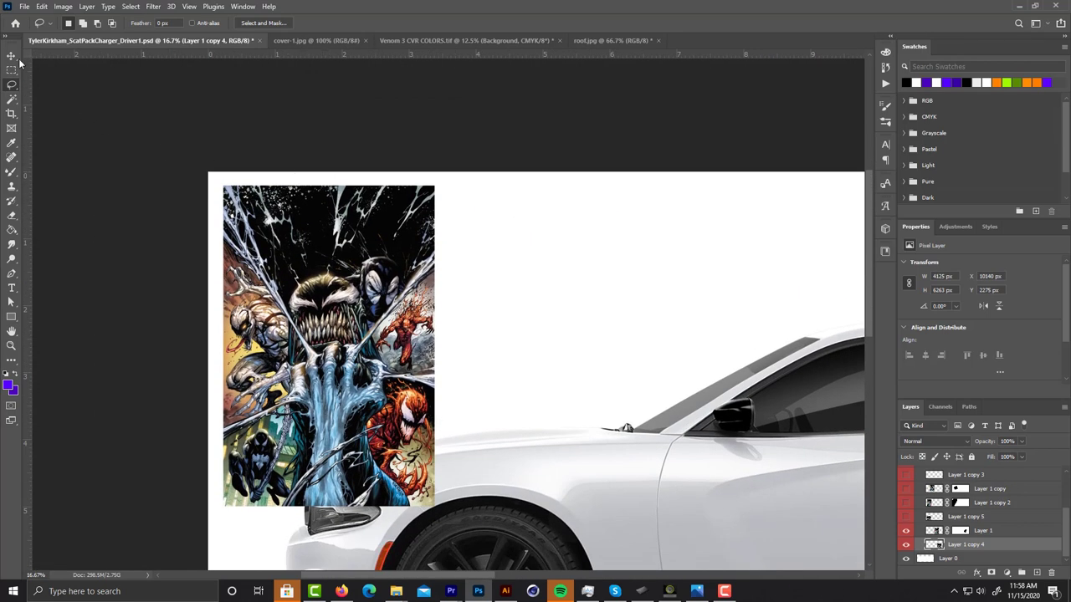
click(11, 69)
drag(274, 173, 459, 266)
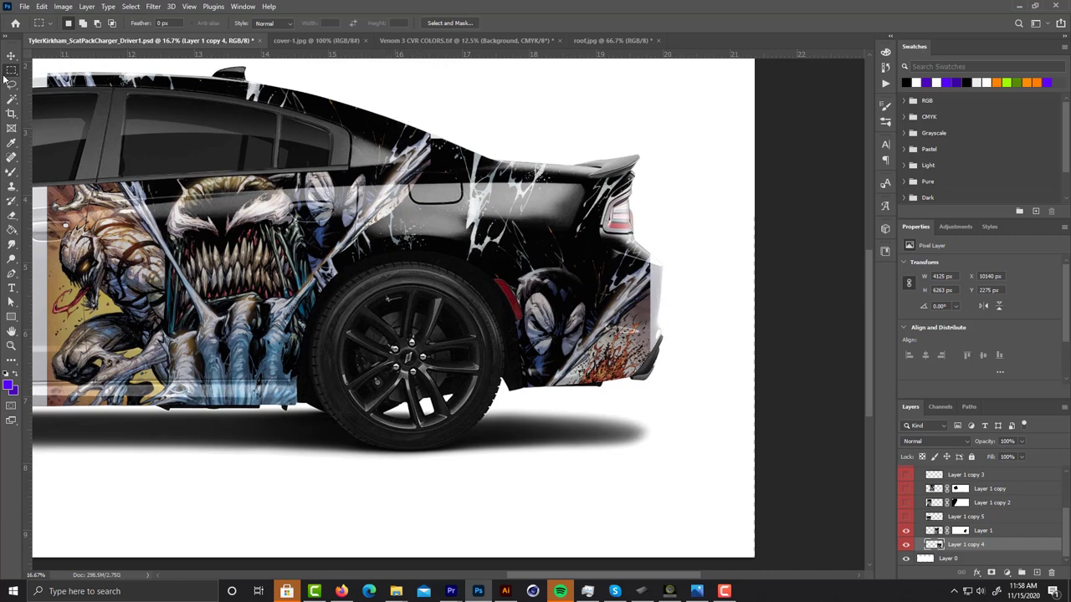
drag(498, 253, 594, 393)
click(716, 433)
scroll(573, 265, down, 4)
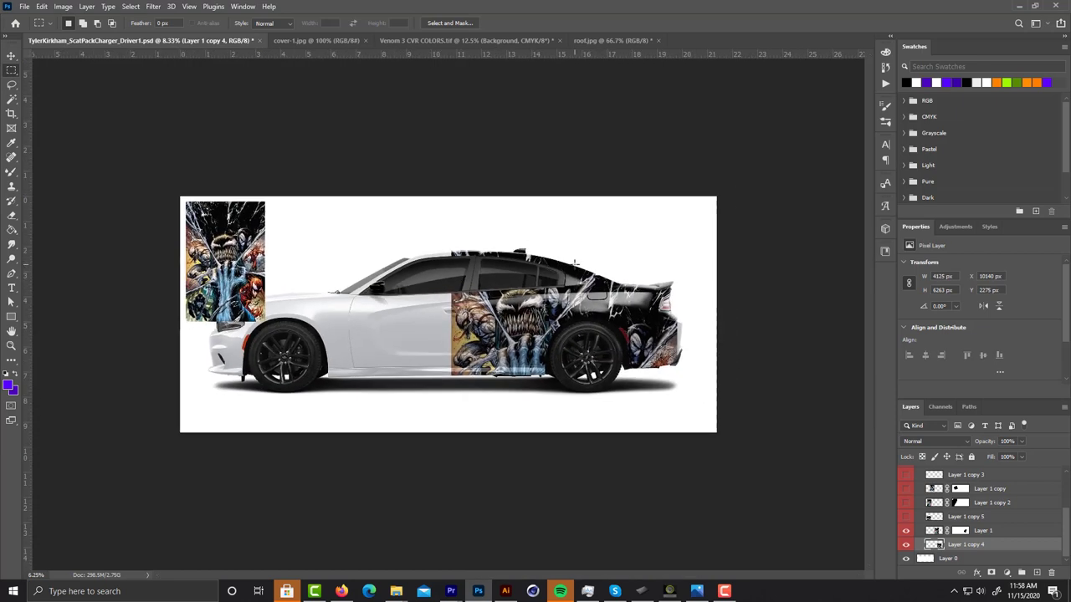
scroll(574, 264, up, 1)
scroll(573, 265, up, 2)
scroll(574, 264, down, 1)
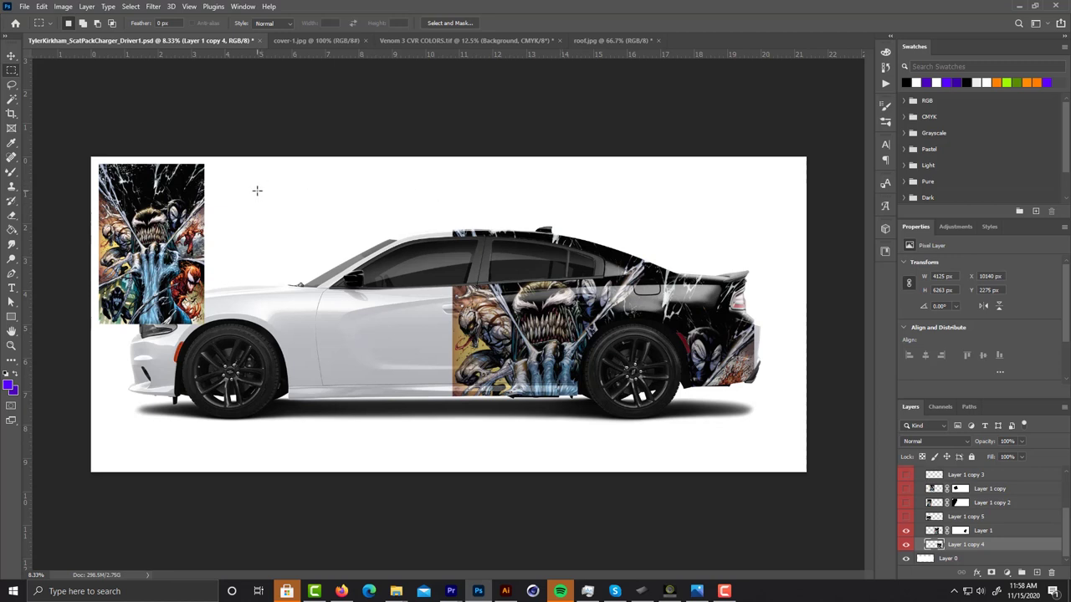
Compare the front fender wrap and Layer 1 copy 3, keeping the front door comic art visible and active
click(906, 519)
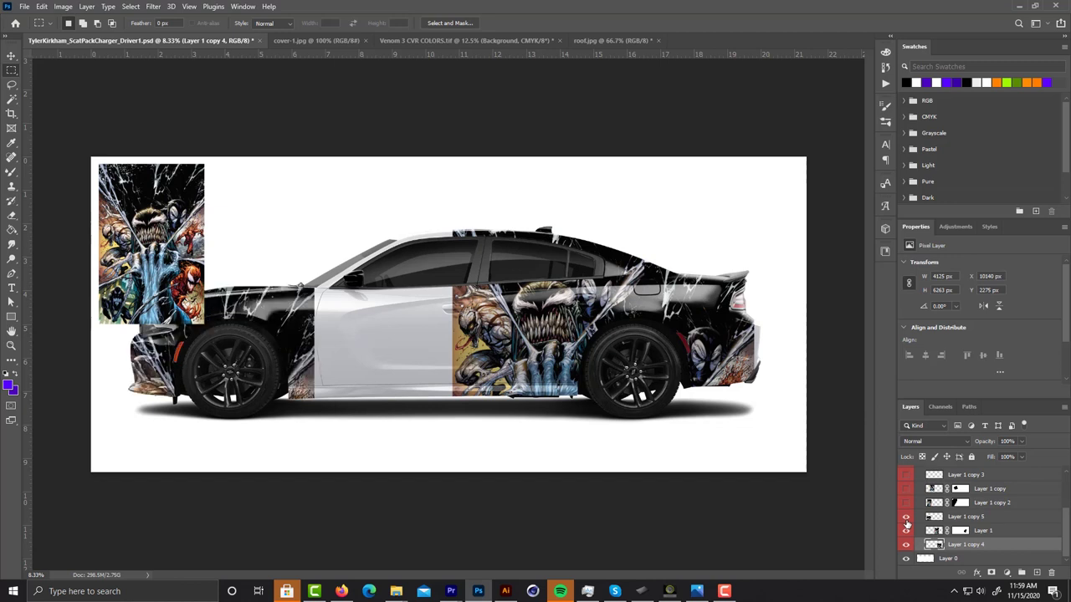
click(906, 525)
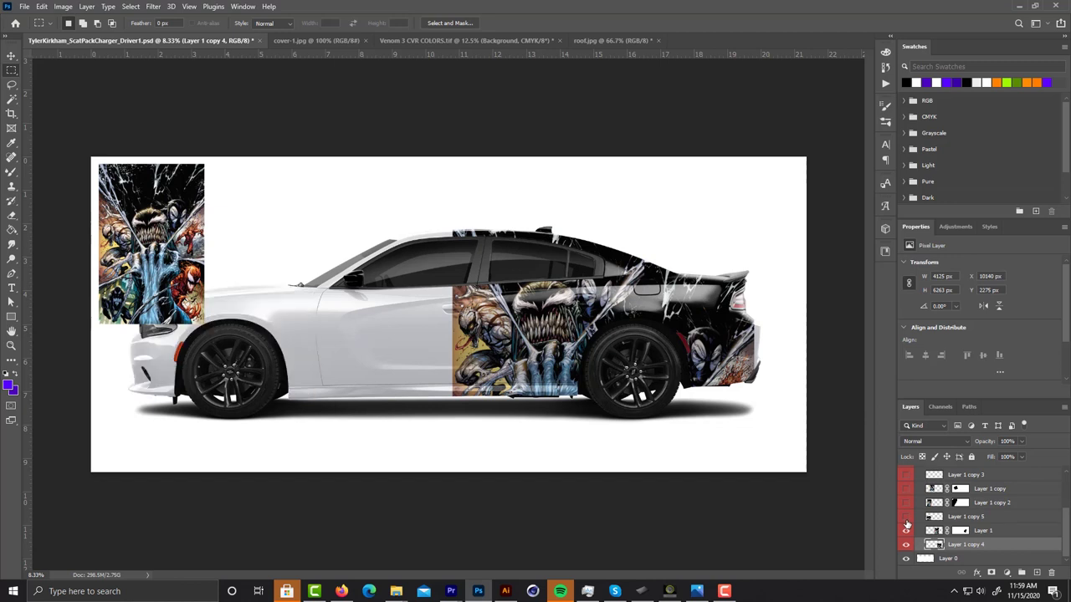
click(905, 477)
click(905, 477)
click(905, 490)
click(906, 491)
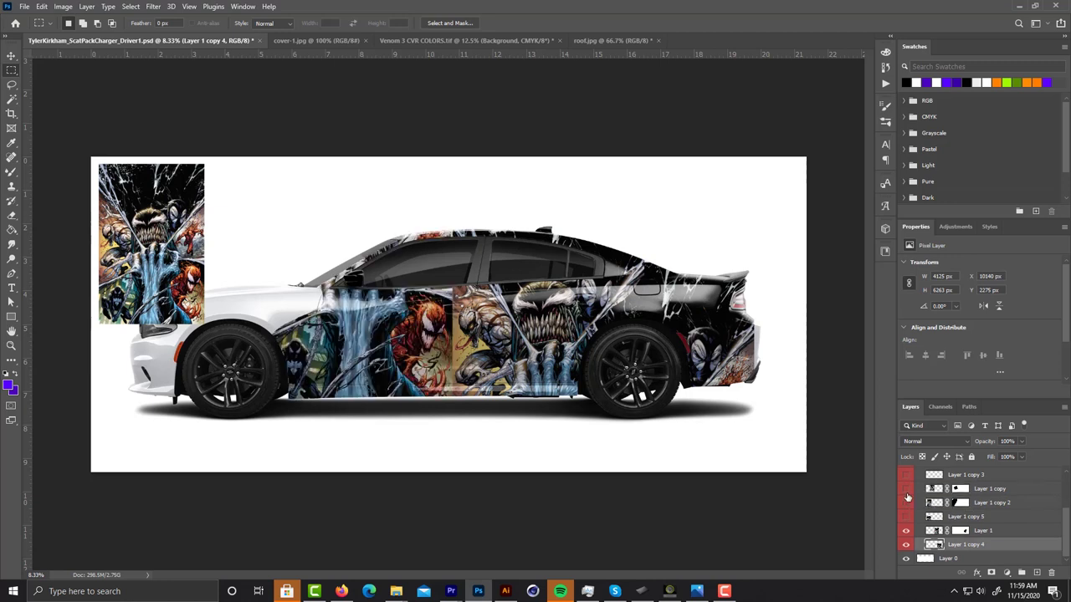
click(906, 490)
click(931, 488)
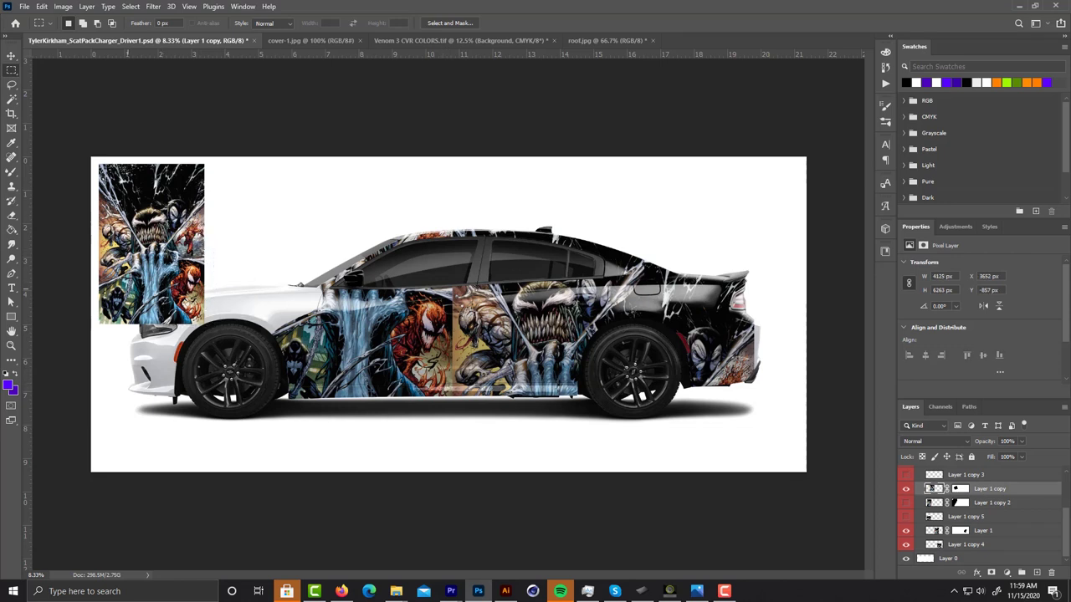
Draw and clear several trial selections around the front wheel and lower body
drag(219, 341, 80, 256)
key(ctrl+d)
drag(513, 406, 502, 471)
drag(307, 257, 452, 330)
click(451, 335)
drag(455, 424, 306, 322)
click(307, 326)
Turn on the black webbed wrap on the car's front after comparing it on and off
click(906, 517)
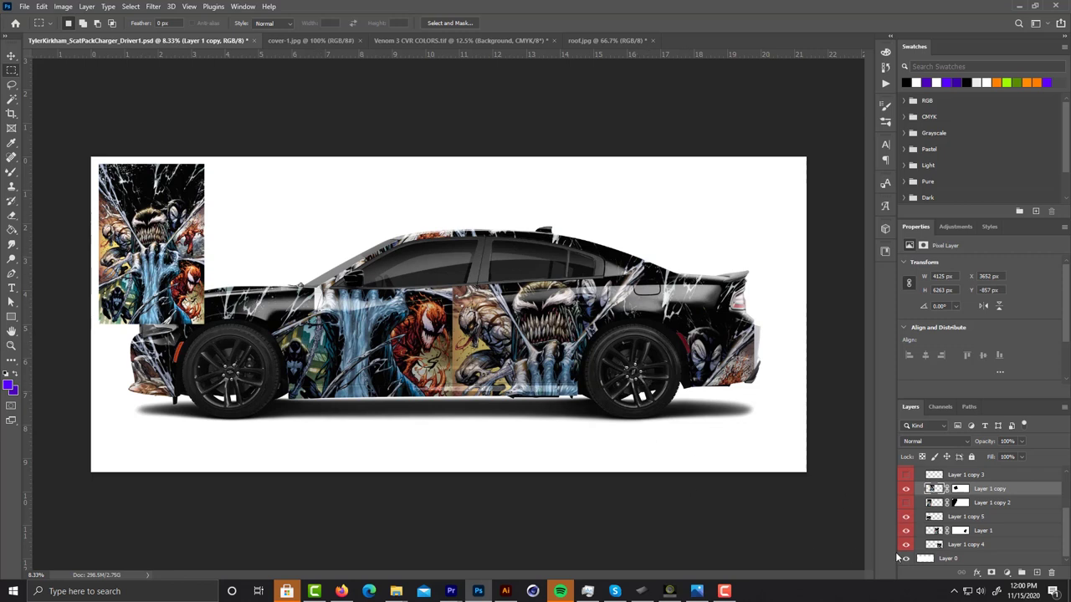
click(906, 517)
click(906, 517)
drag(111, 157, 213, 201)
click(212, 200)
scroll(945, 506, up, 2)
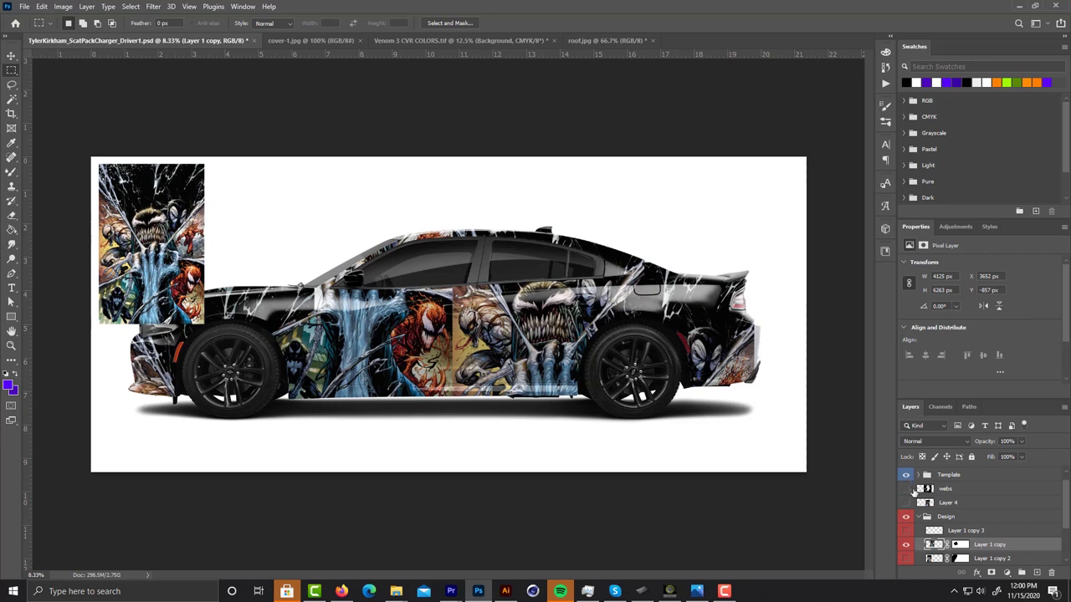
Toggle the loose reference cover image off and back on
scroll(908, 482, up, 1)
click(905, 473)
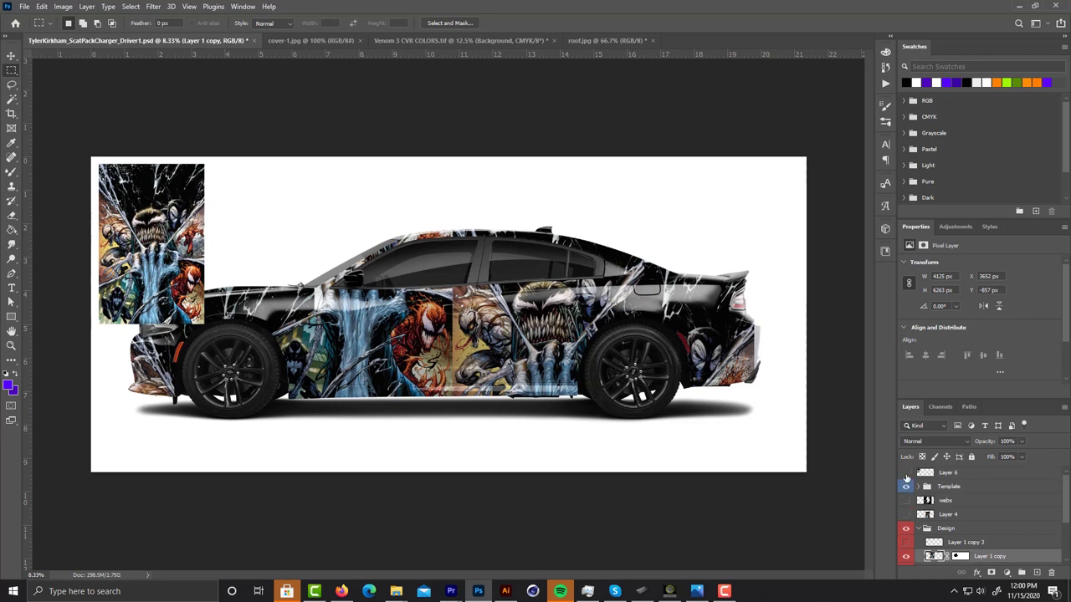
click(11, 85)
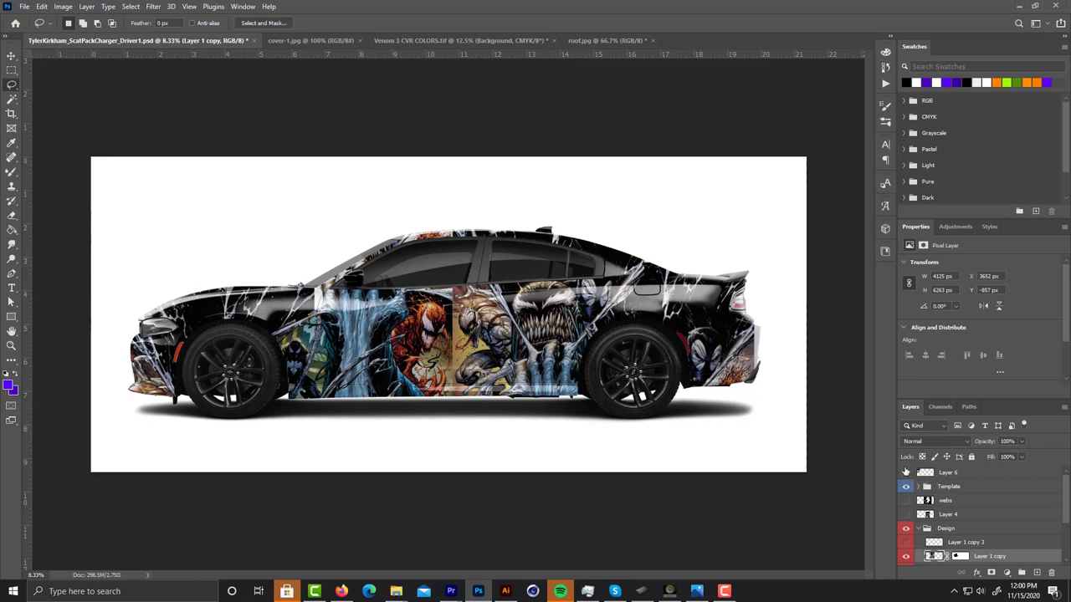
click(905, 472)
scroll(944, 512, down, 2)
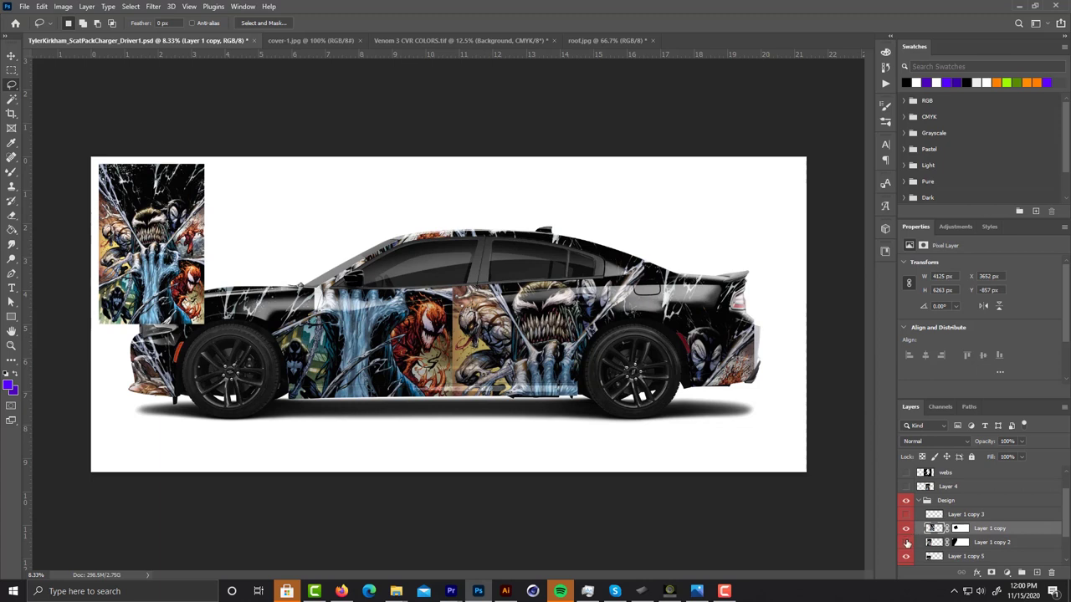
scroll(907, 543, down, 2)
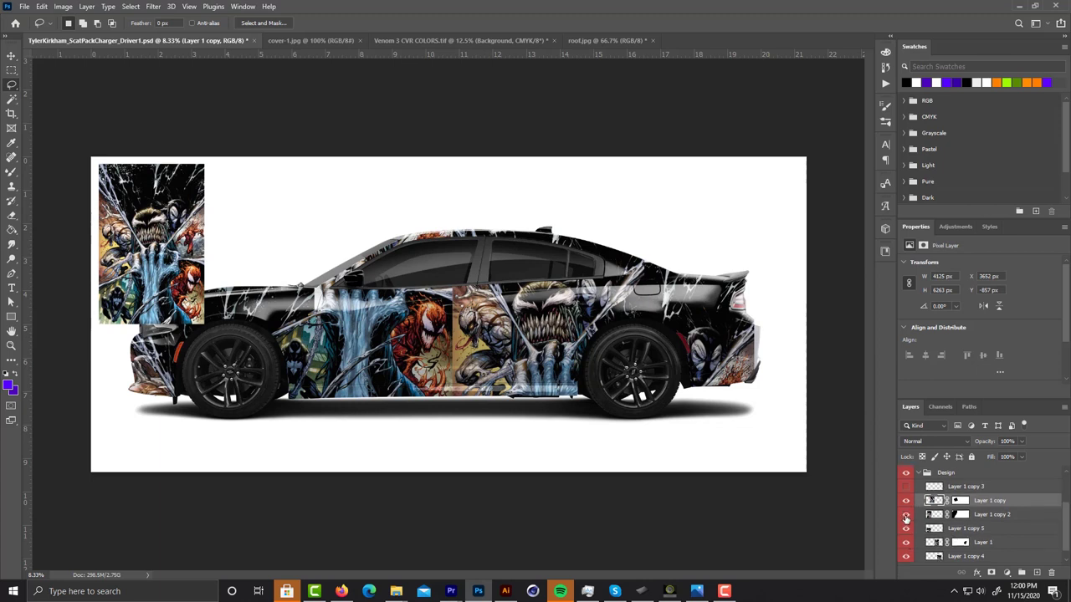
Compare the front door comic patch on and off, trying a lasso selection nearby
click(905, 517)
click(905, 517)
click(905, 517)
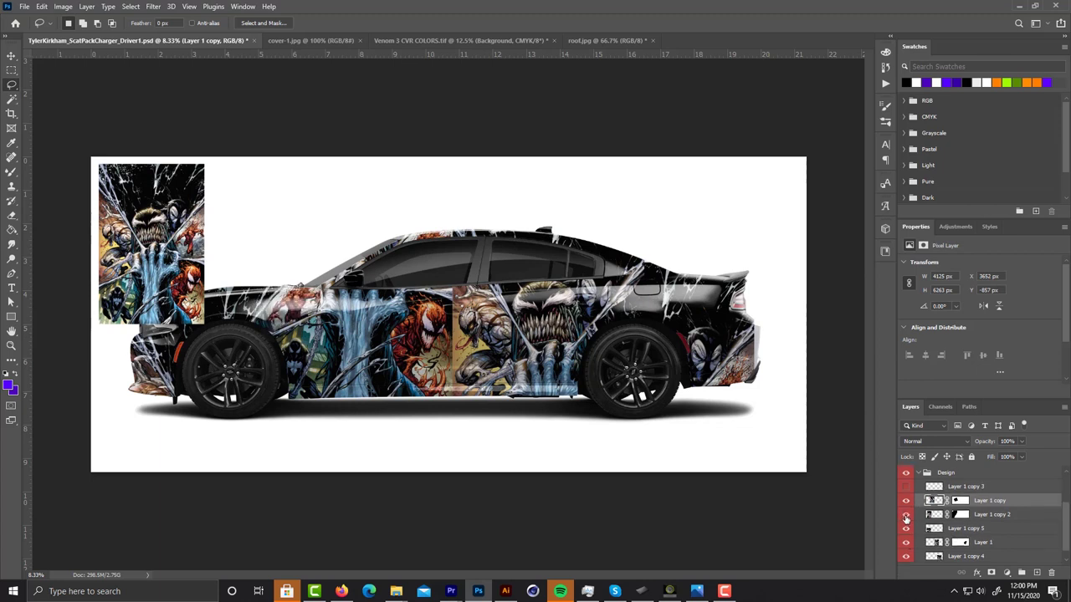
click(905, 516)
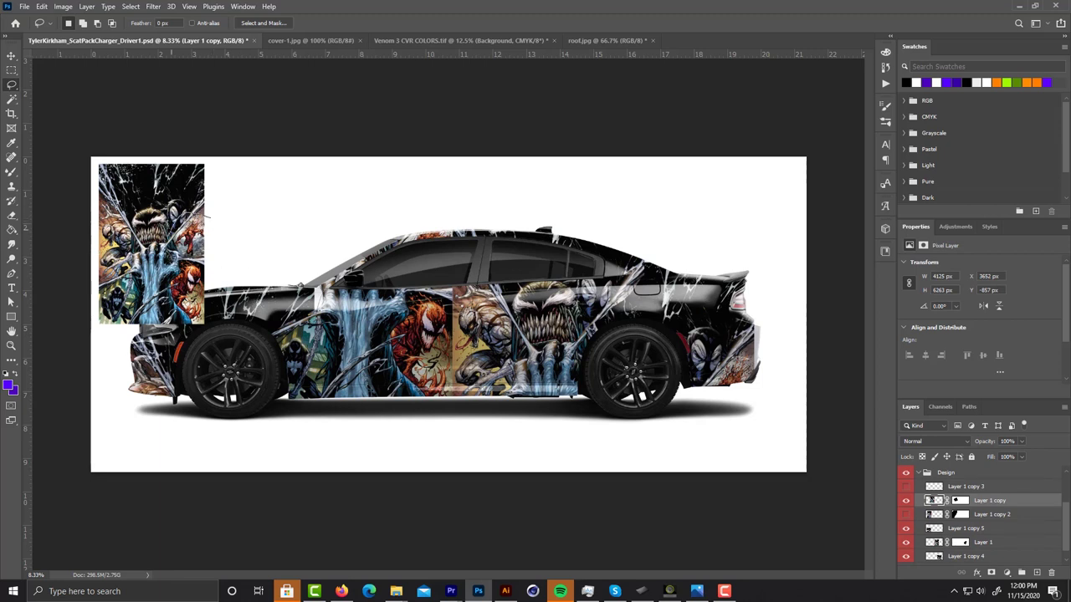
drag(216, 219, 209, 239)
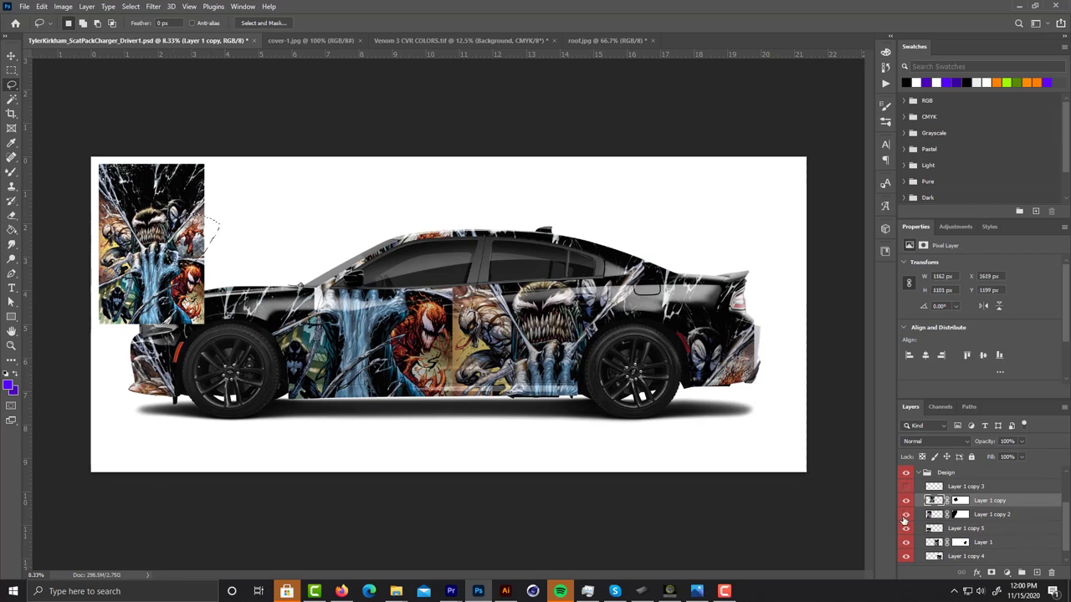
click(905, 514)
click(209, 219)
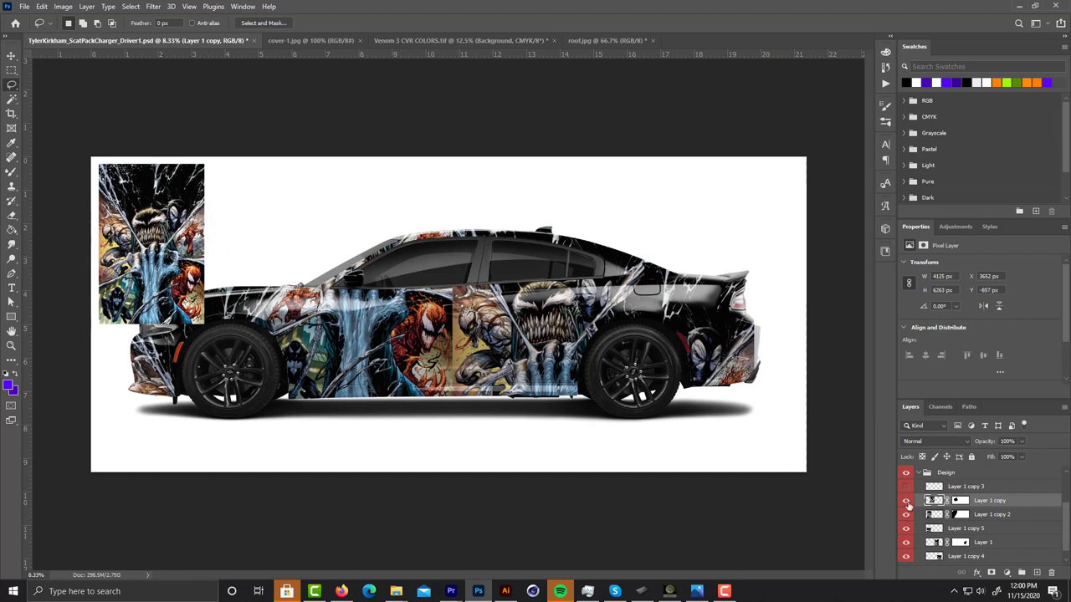
Flick the door patch layers on and off repeatedly, leaving them visible
click(906, 500)
click(906, 500)
click(905, 515)
click(905, 514)
click(905, 516)
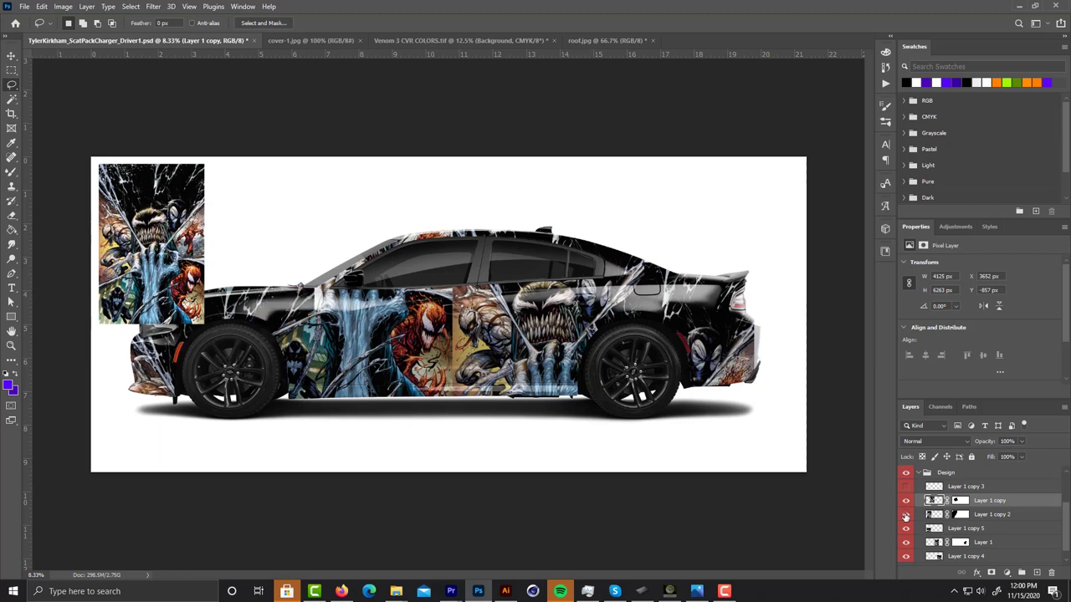
click(905, 515)
click(905, 516)
click(905, 516)
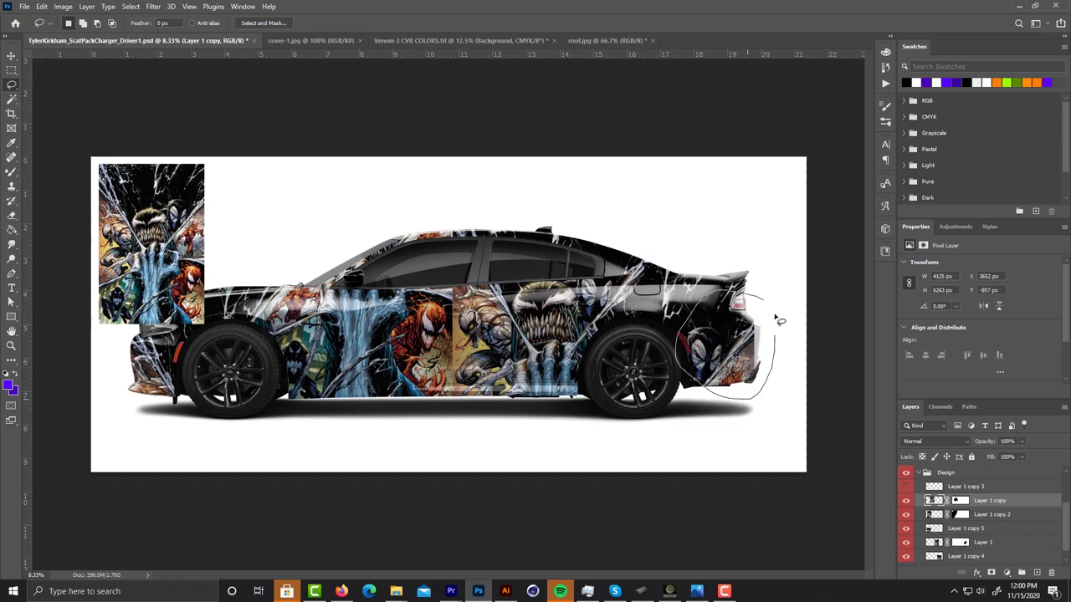
Show Layer 1 copy 3, hide the top-left comic panel, and check the design without the template
scroll(906, 514, up, 2)
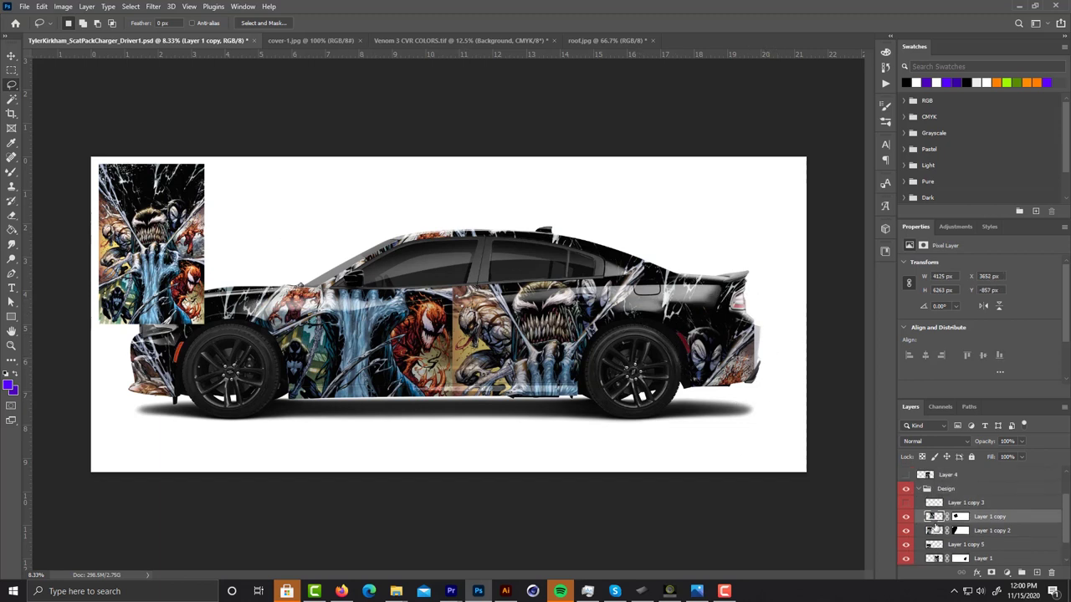
click(906, 503)
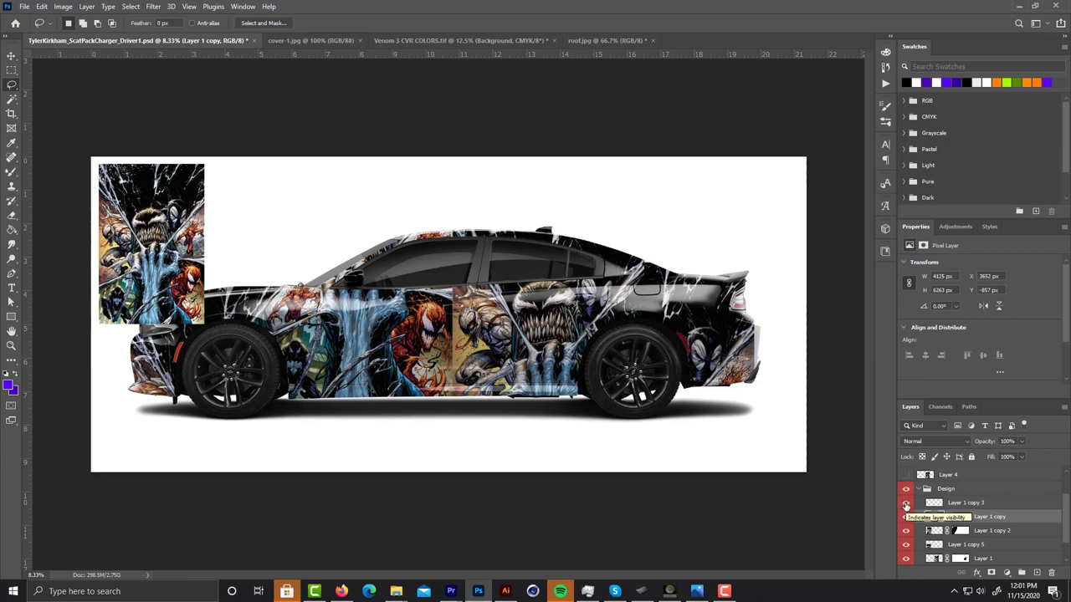
scroll(927, 493, up, 3)
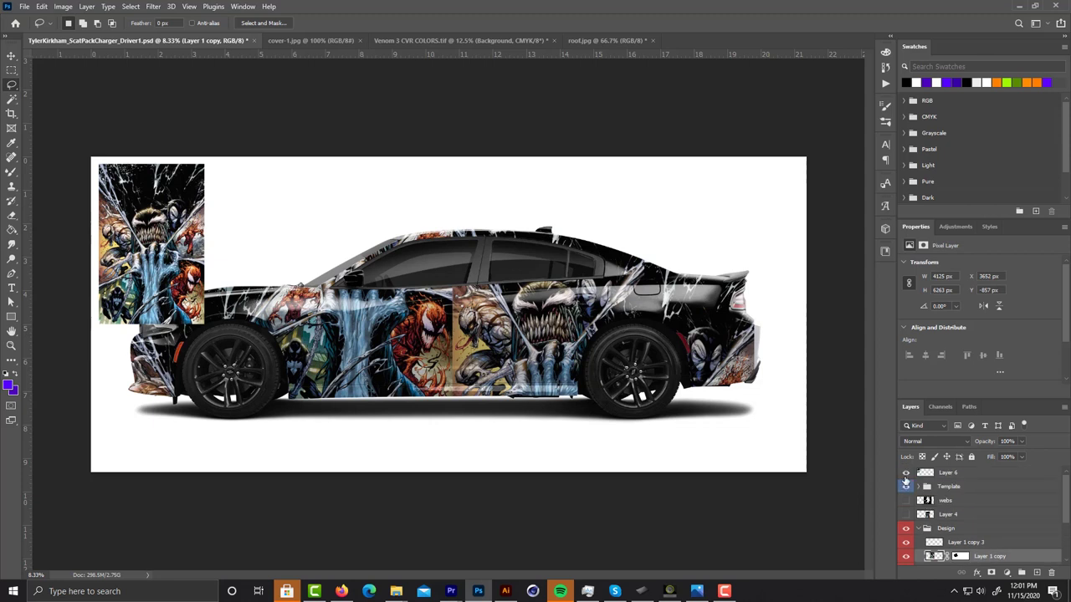
click(905, 473)
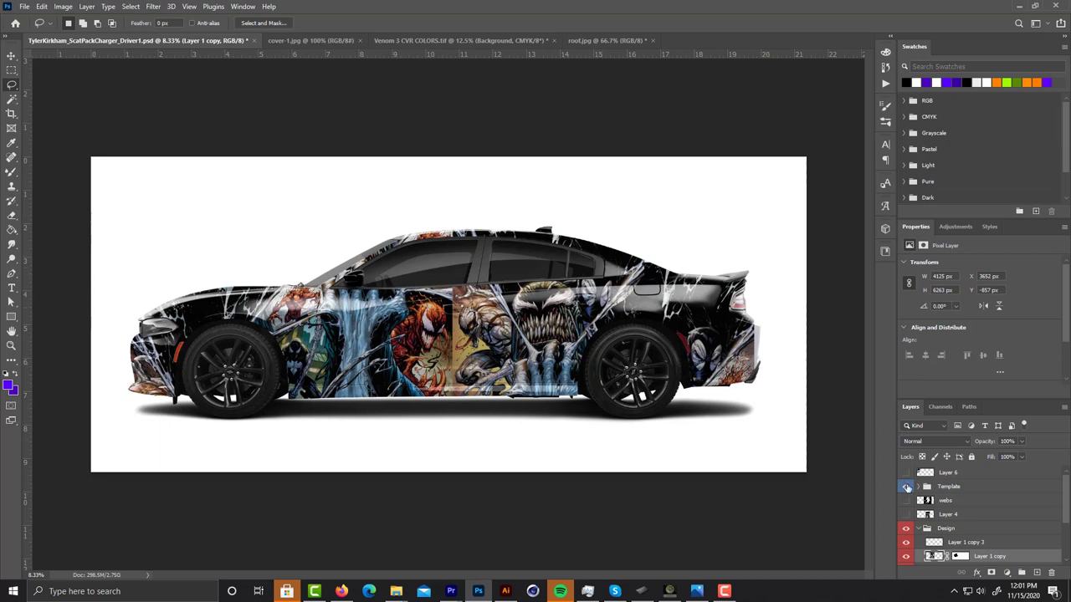
click(905, 487)
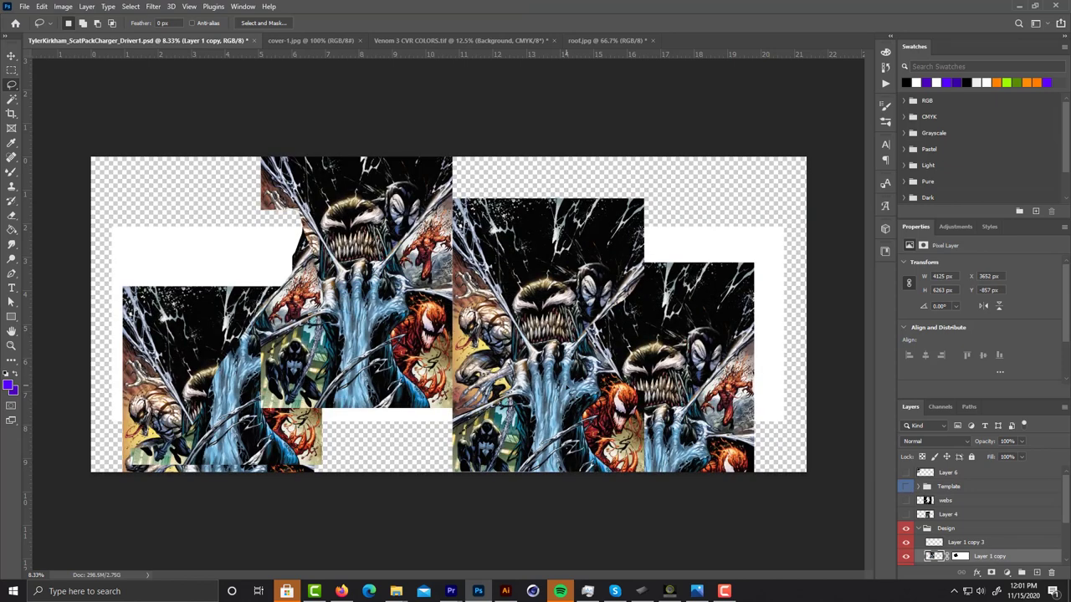
click(12, 71)
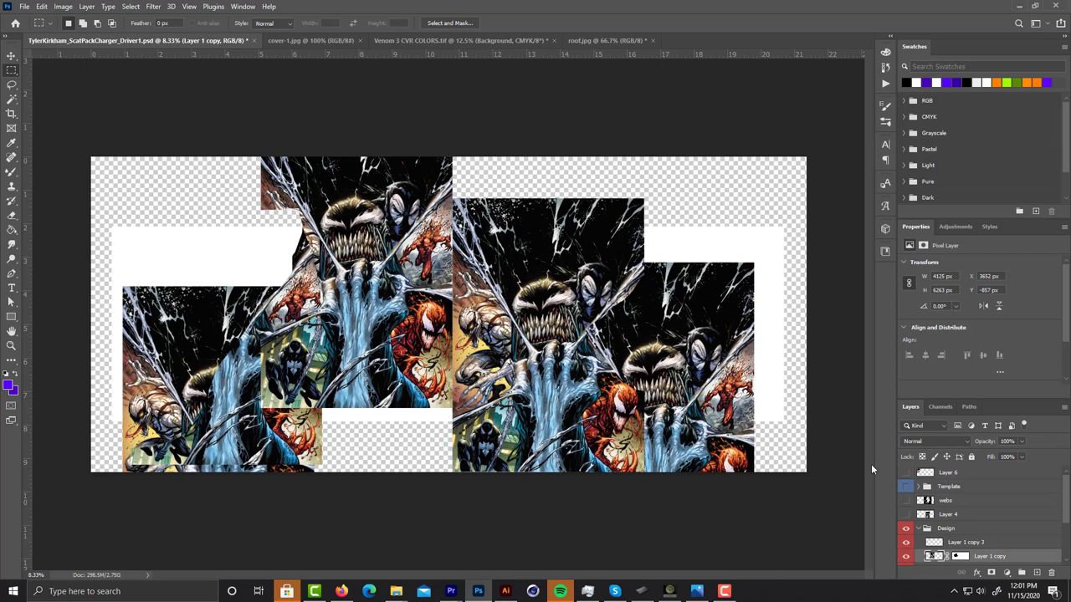
click(906, 487)
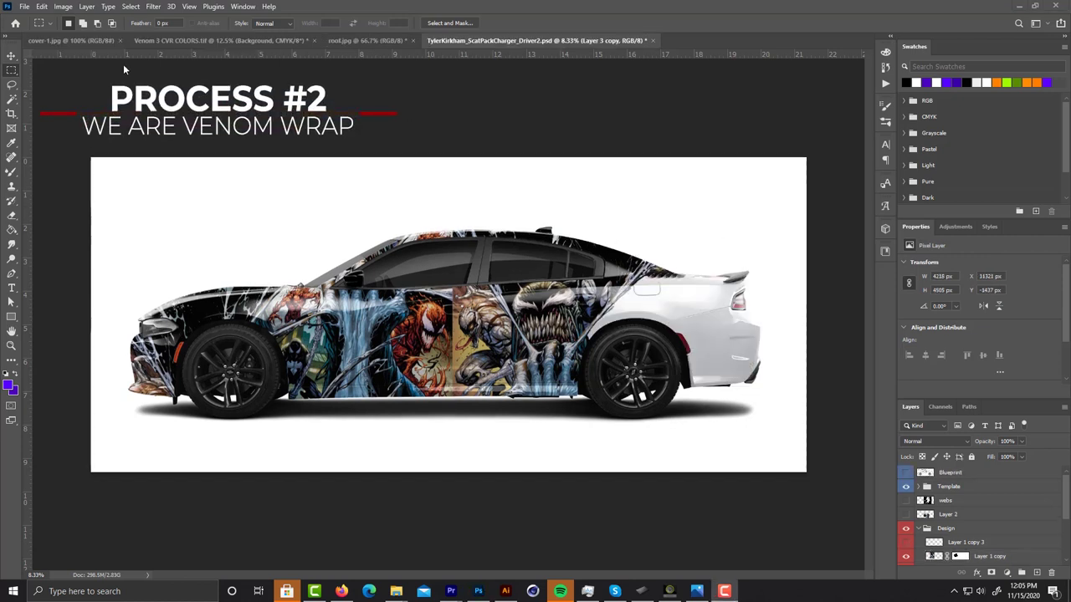
Select the car's rear section, then hide the car template to show the flat Venom artwork
drag(554, 210, 770, 410)
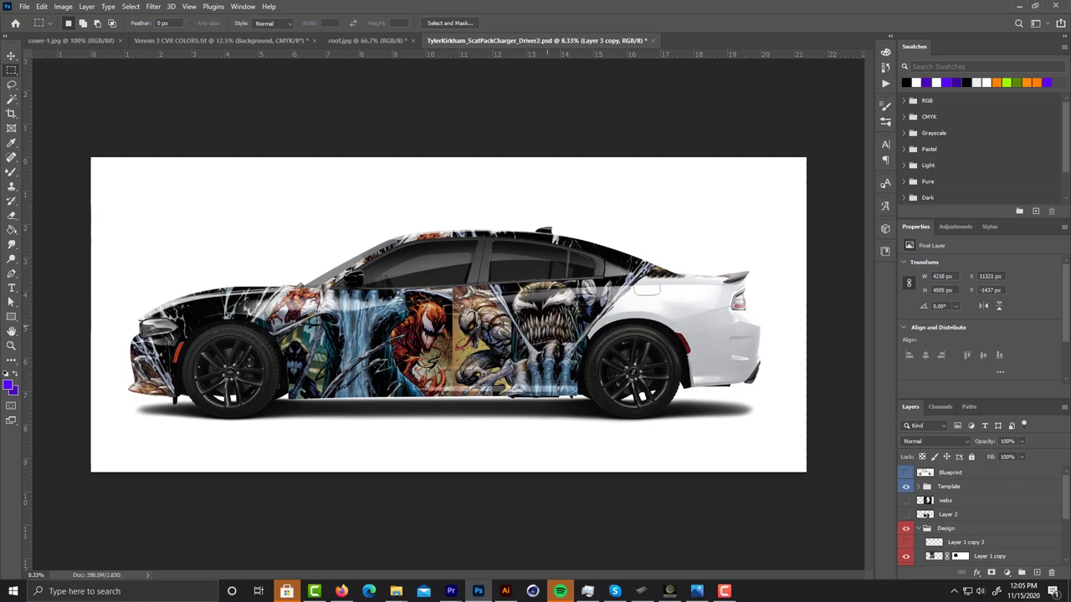
click(11, 85)
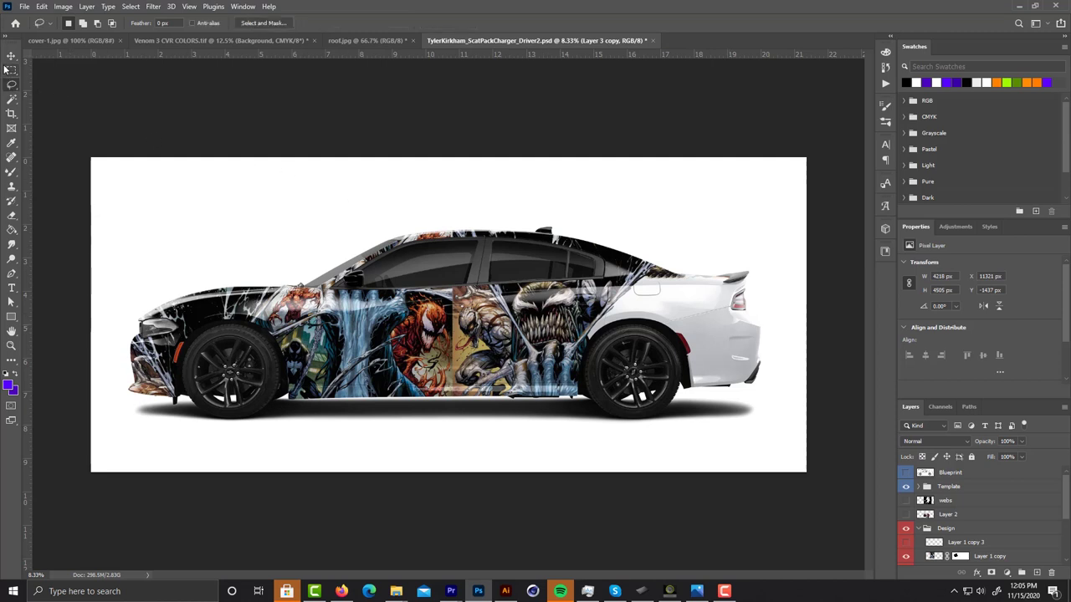
click(10, 71)
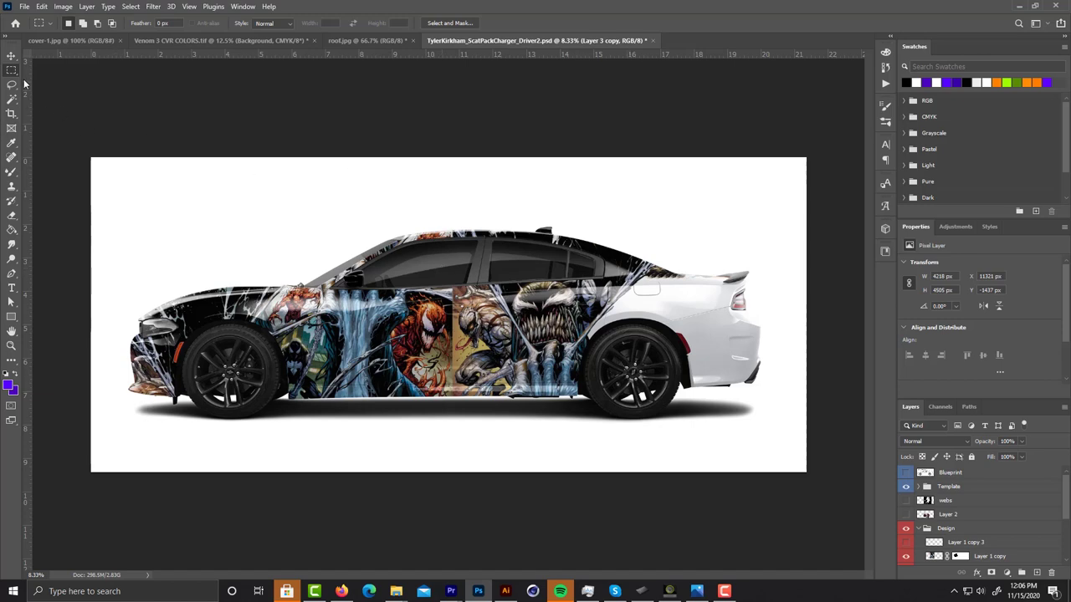
click(906, 486)
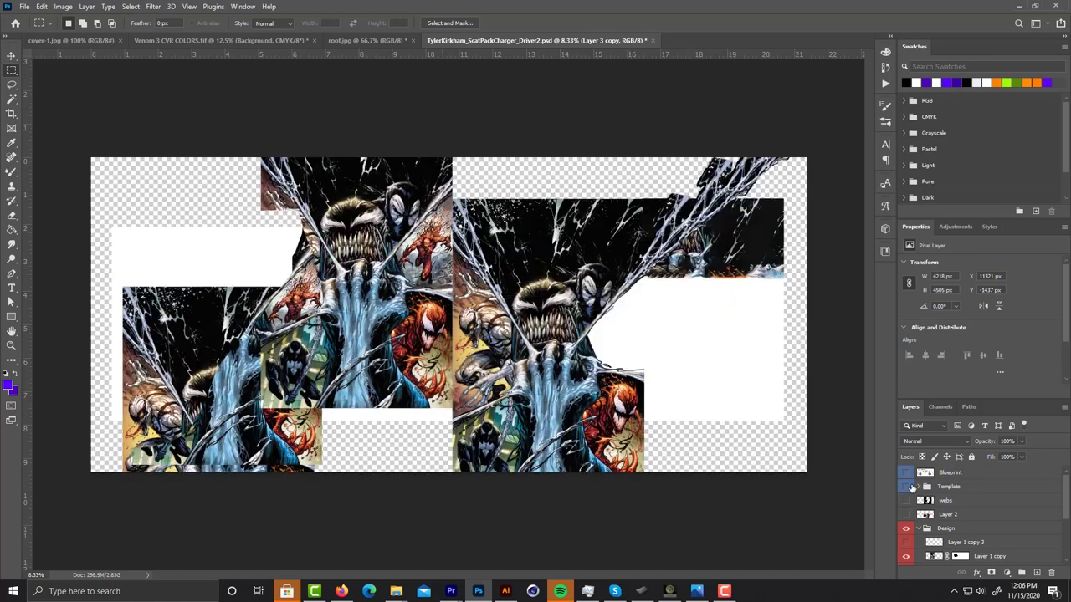
scroll(908, 525, down, 2)
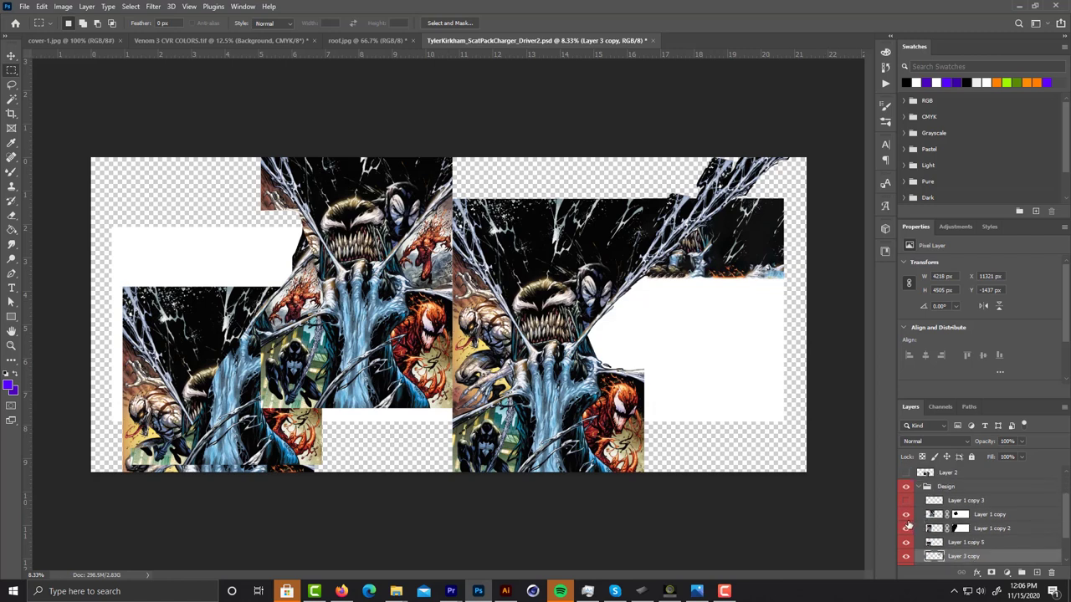
Toggle Layer 1 copy, Layer 1 copy 5 and Layer 3 copy visibility to compare the artwork
click(905, 514)
click(905, 528)
click(905, 529)
click(905, 542)
click(906, 543)
click(906, 544)
click(906, 556)
click(906, 556)
click(906, 556)
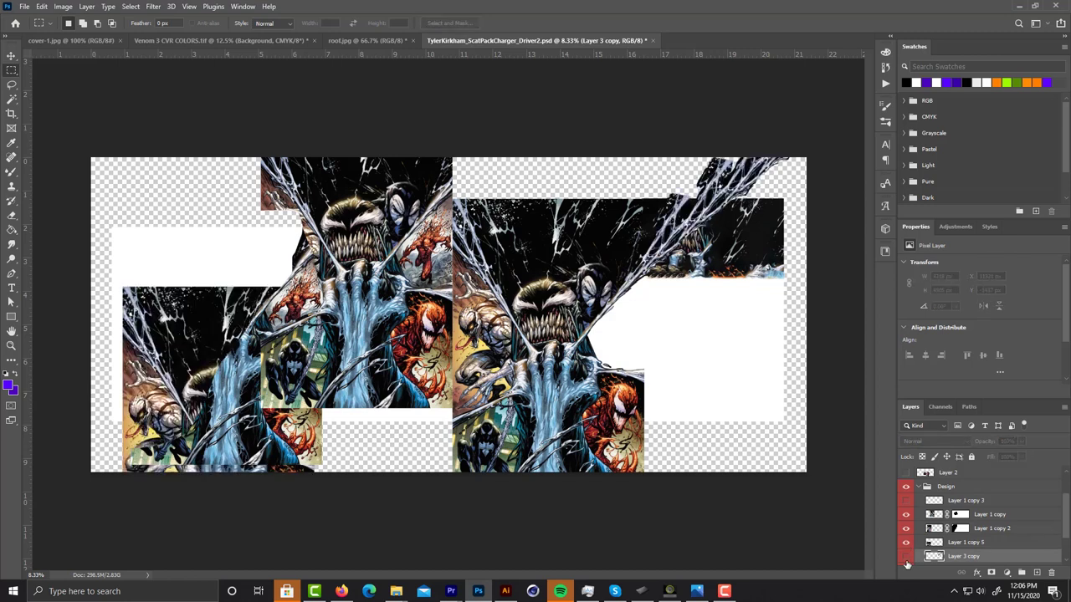
click(906, 556)
Lasso along the lower-left artwork's edge, then hide the web strands above the top-right artwork
click(12, 84)
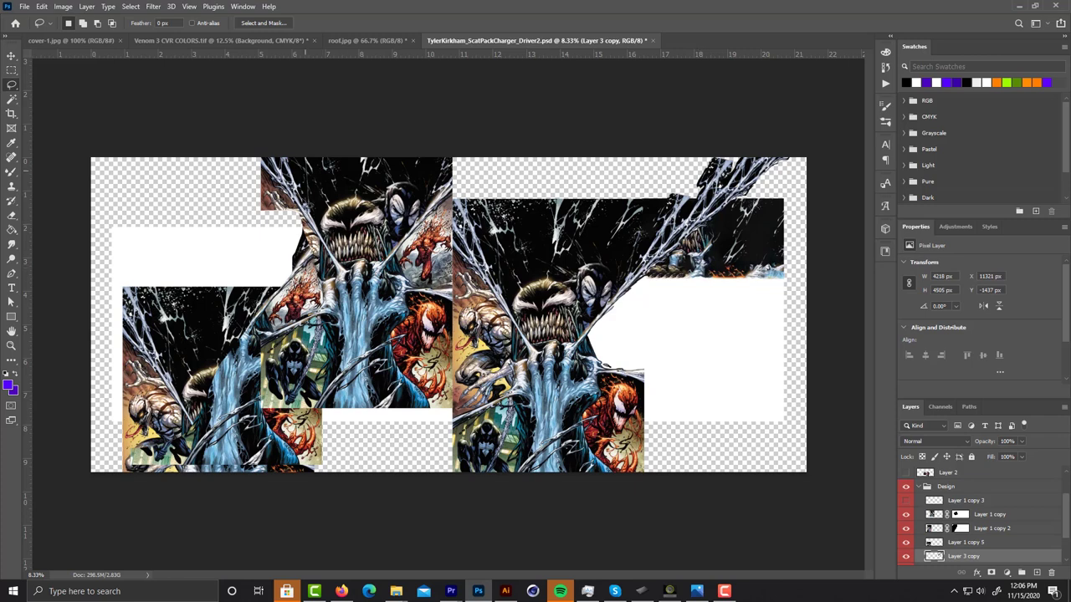
mouse_move(138, 277)
mouse_down()
mouse_move(101, 331)
mouse_move(167, 368)
mouse_move(175, 343)
mouse_up()
click(905, 556)
click(905, 557)
click(905, 557)
click(906, 558)
click(906, 558)
click(906, 558)
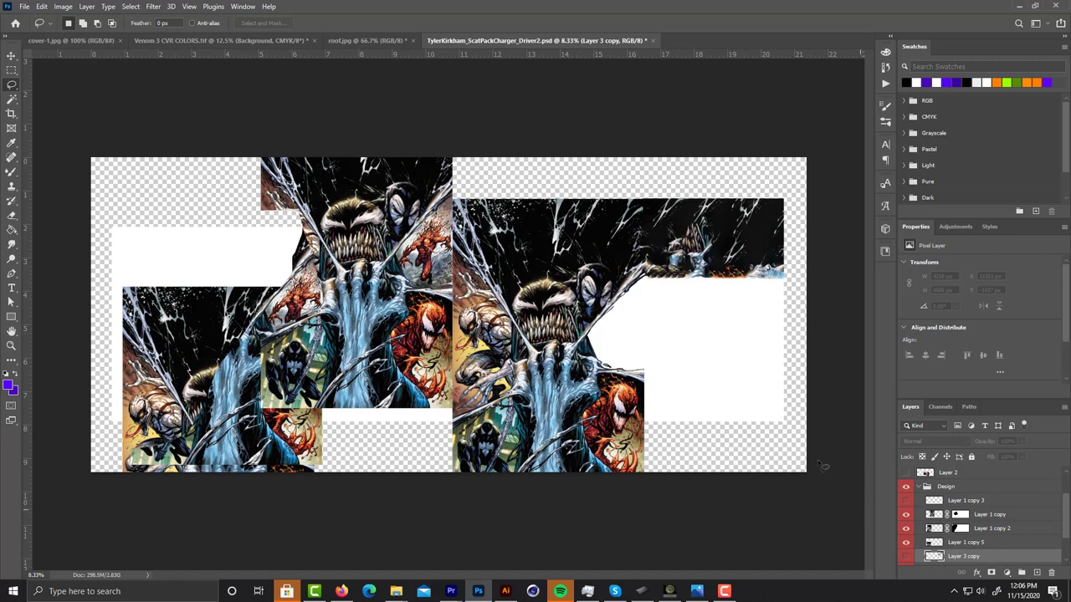
Box-select the lower-left artwork, show the Layer 3 copy web art, and deselect
click(11, 71)
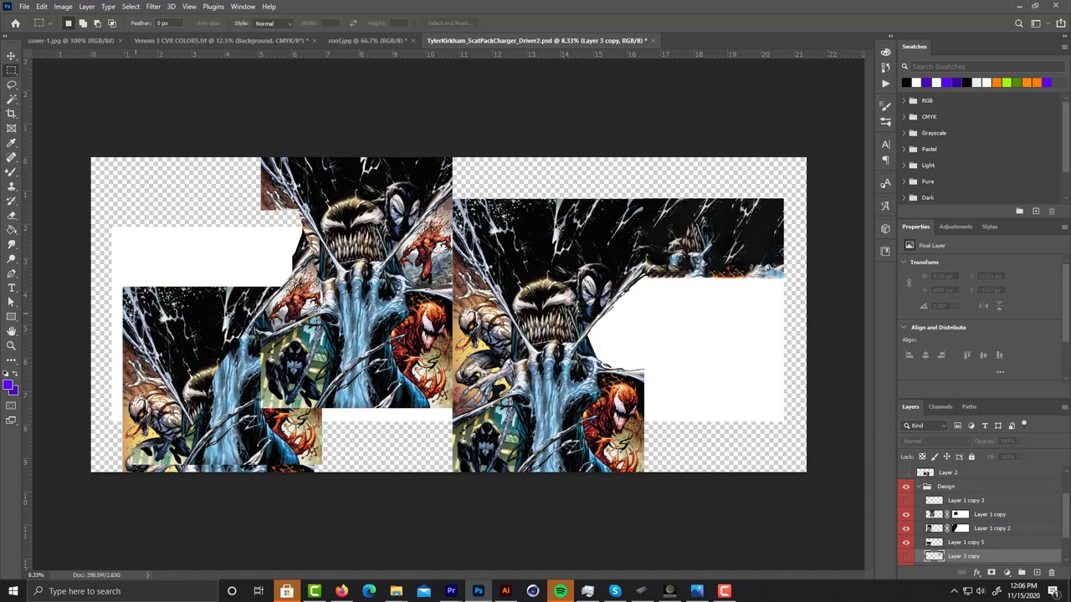
drag(119, 281, 199, 428)
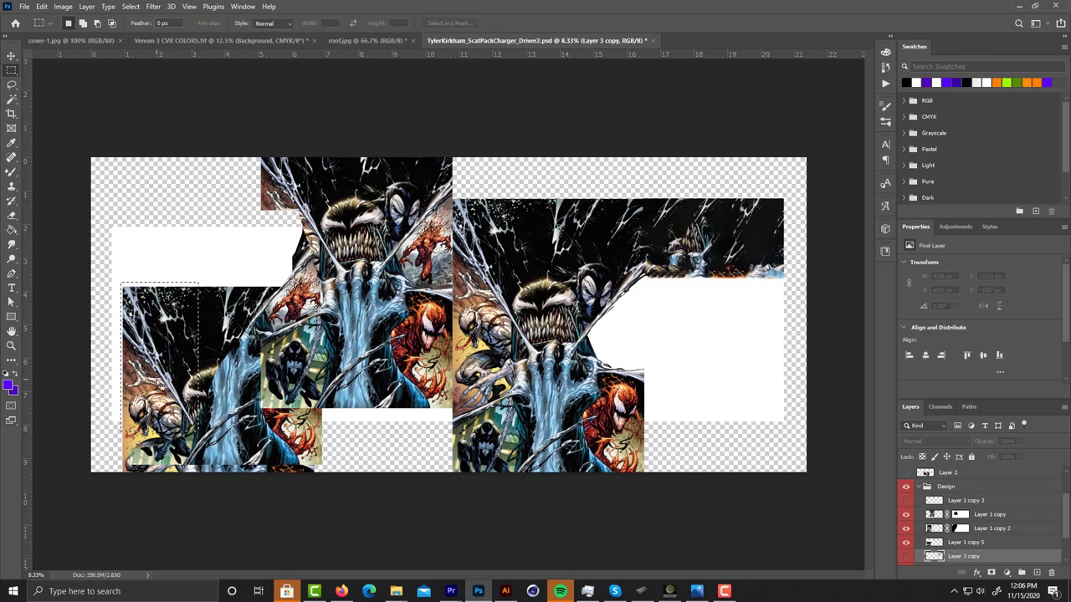
click(905, 556)
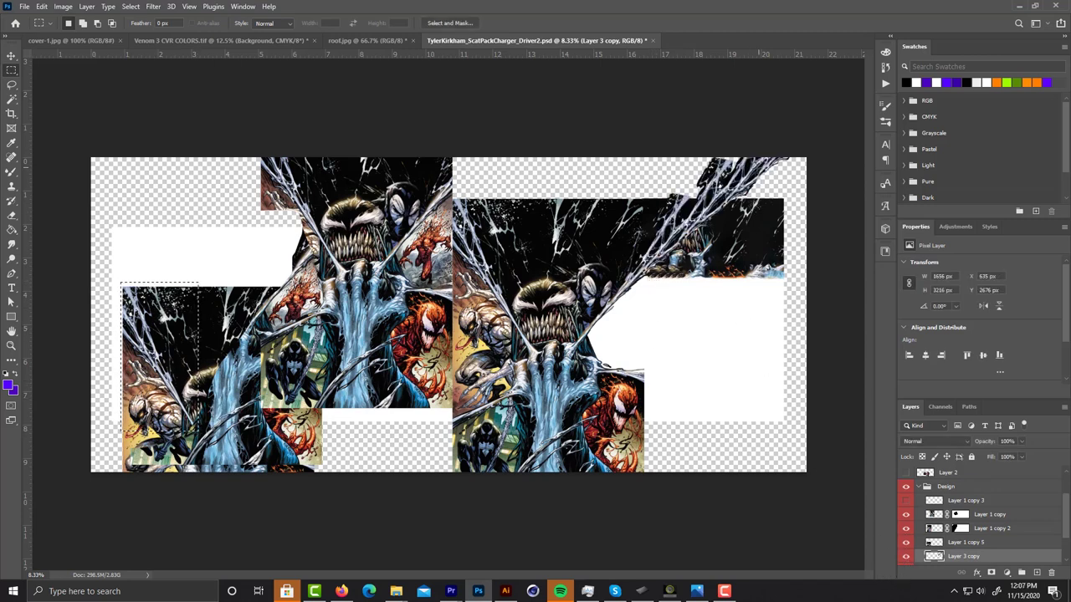
click(11, 84)
key(ctrl+d)
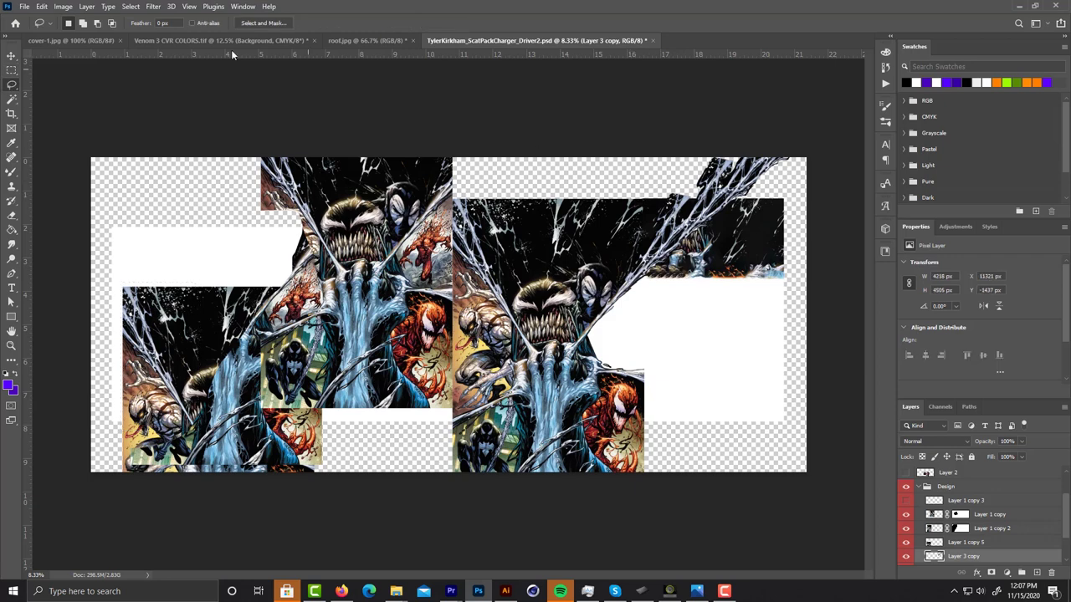
click(64, 6)
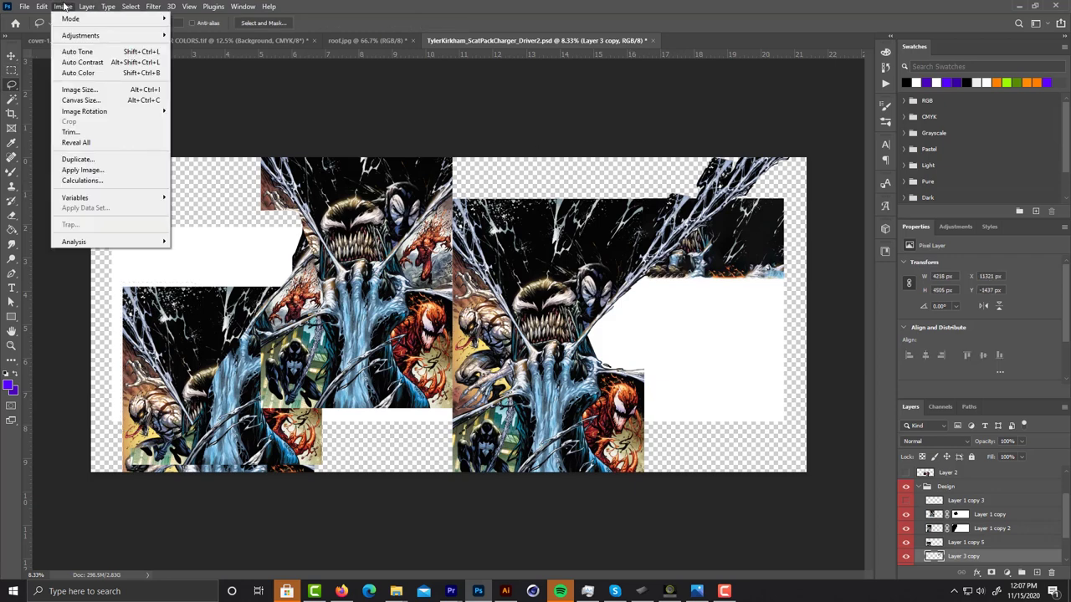
click(63, 7)
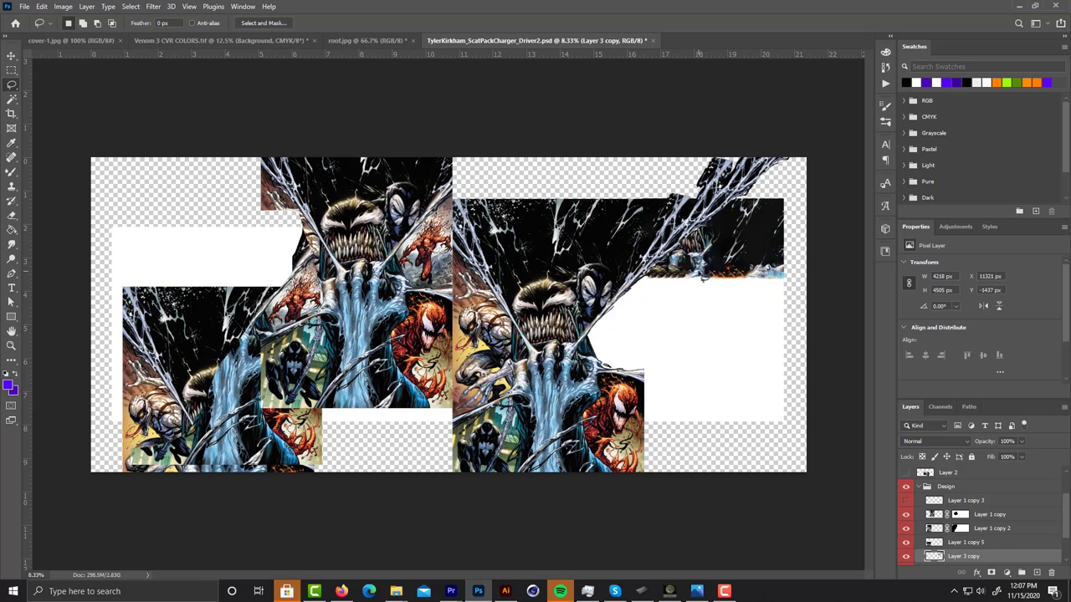
click(905, 557)
click(906, 557)
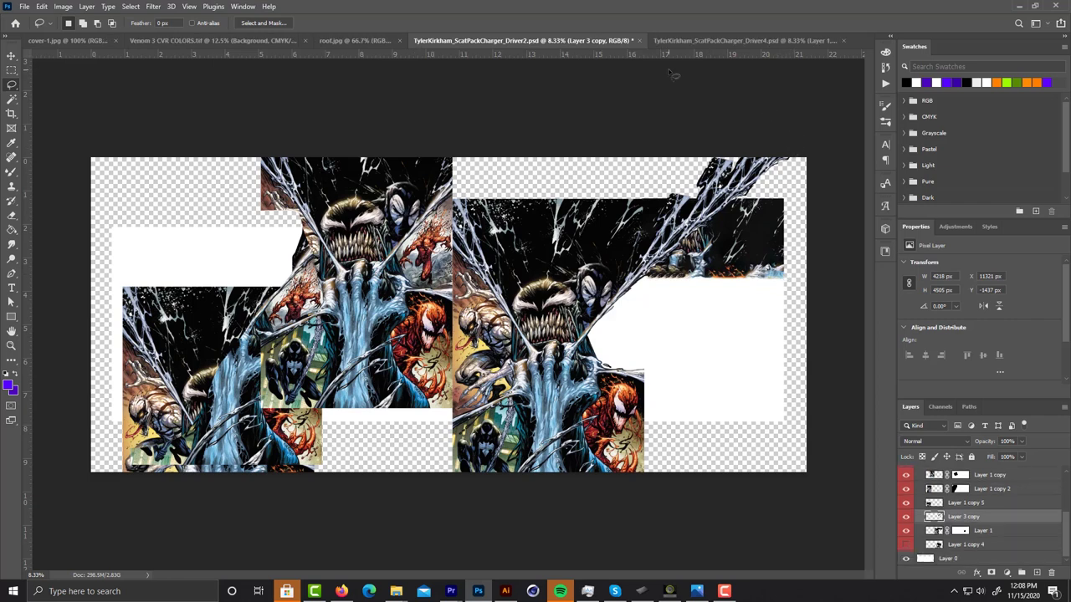
Compare the Driver2 and Driver4 files, then show the car template in Driver4
click(679, 42)
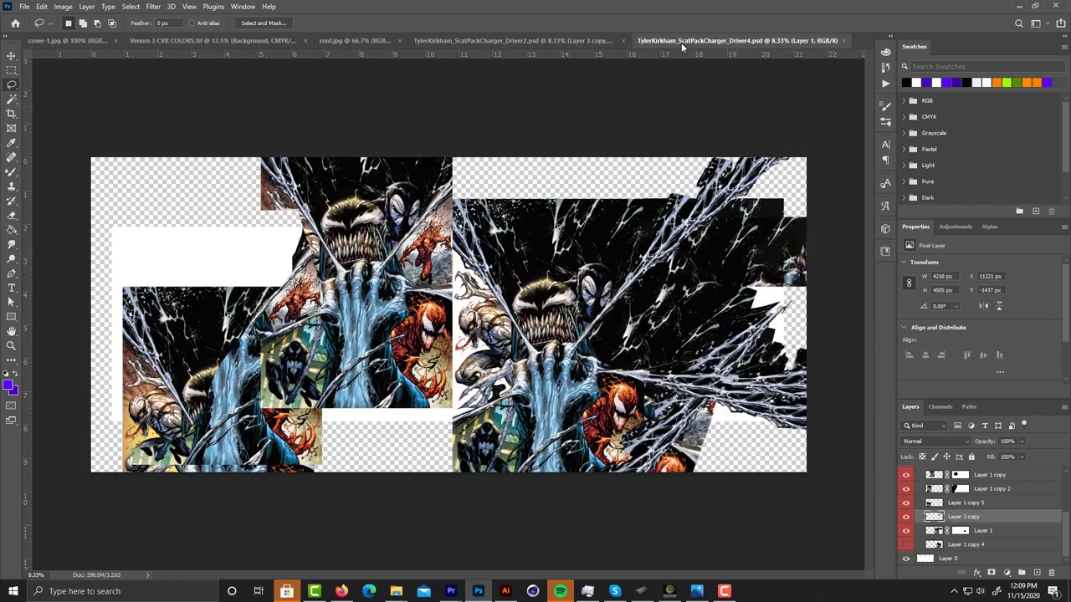
click(517, 41)
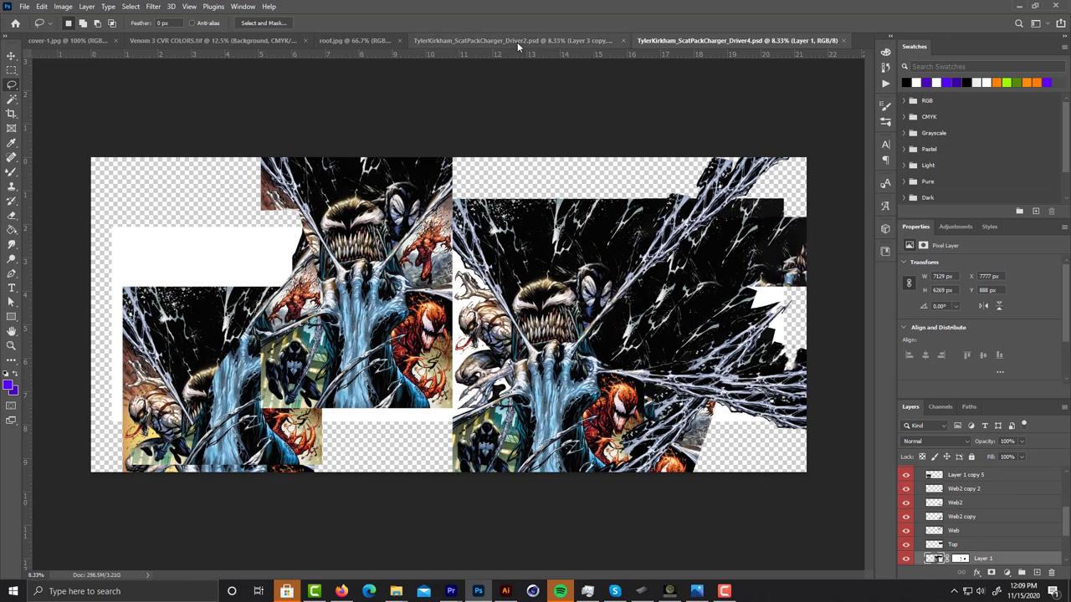
click(719, 42)
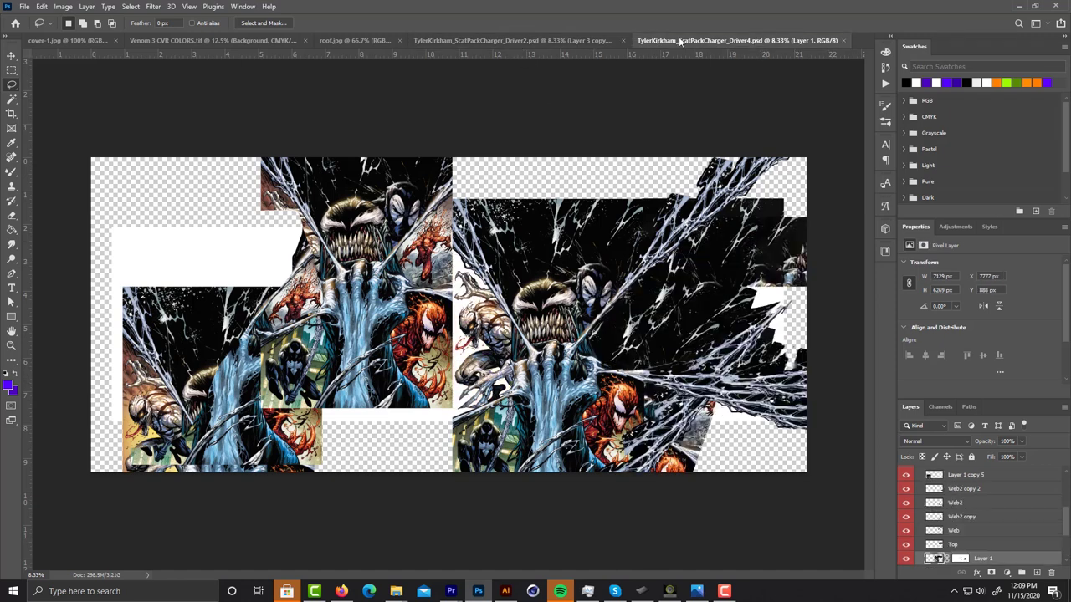
click(581, 41)
click(736, 40)
scroll(932, 543, up, 5)
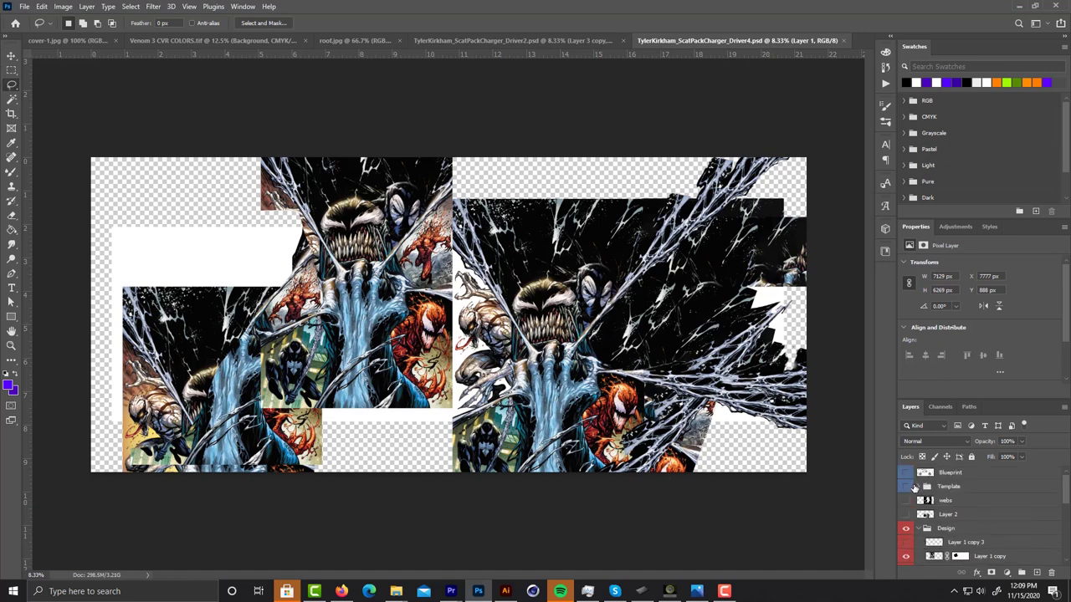
click(906, 486)
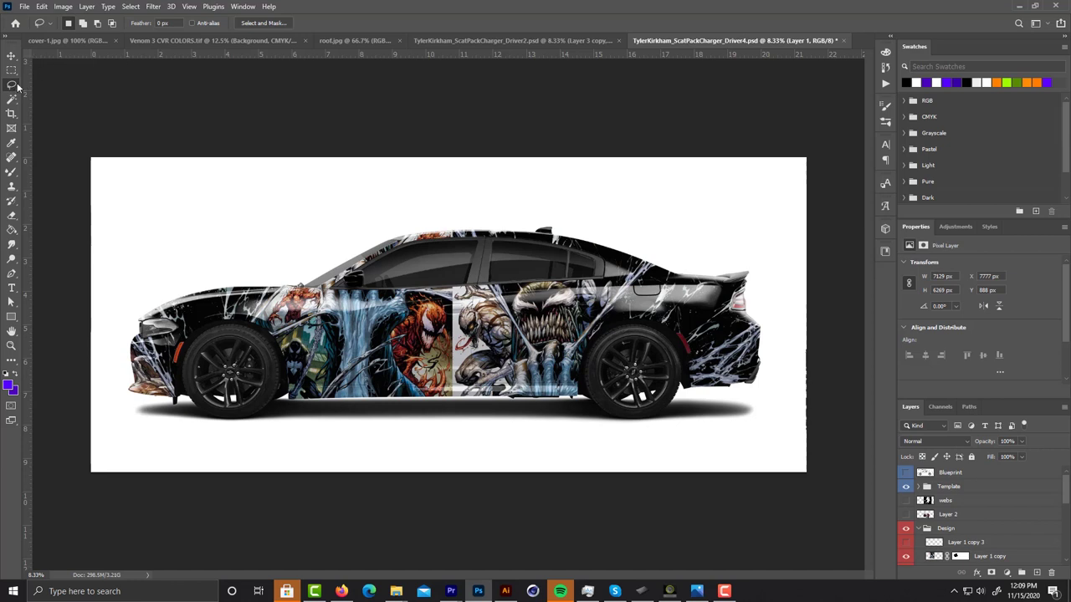
Lasso around the car's rear, hide the Driver4 template, and return to Driver2
mouse_move(783, 242)
mouse_down()
mouse_move(634, 223)
mouse_move(675, 416)
mouse_move(799, 415)
mouse_move(847, 282)
mouse_move(828, 248)
mouse_up()
mouse_move(171, 345)
mouse_down()
mouse_move(142, 282)
mouse_move(194, 403)
mouse_up()
mouse_move(819, 311)
mouse_down()
mouse_move(642, 264)
mouse_move(801, 343)
mouse_move(789, 435)
mouse_up()
click(906, 487)
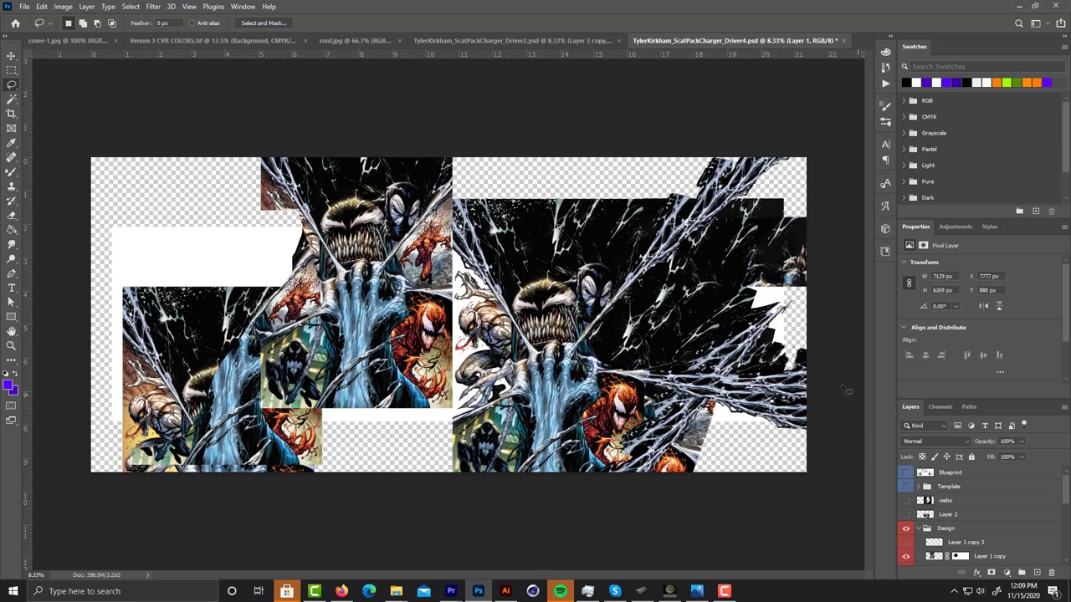
click(582, 41)
click(721, 41)
click(579, 42)
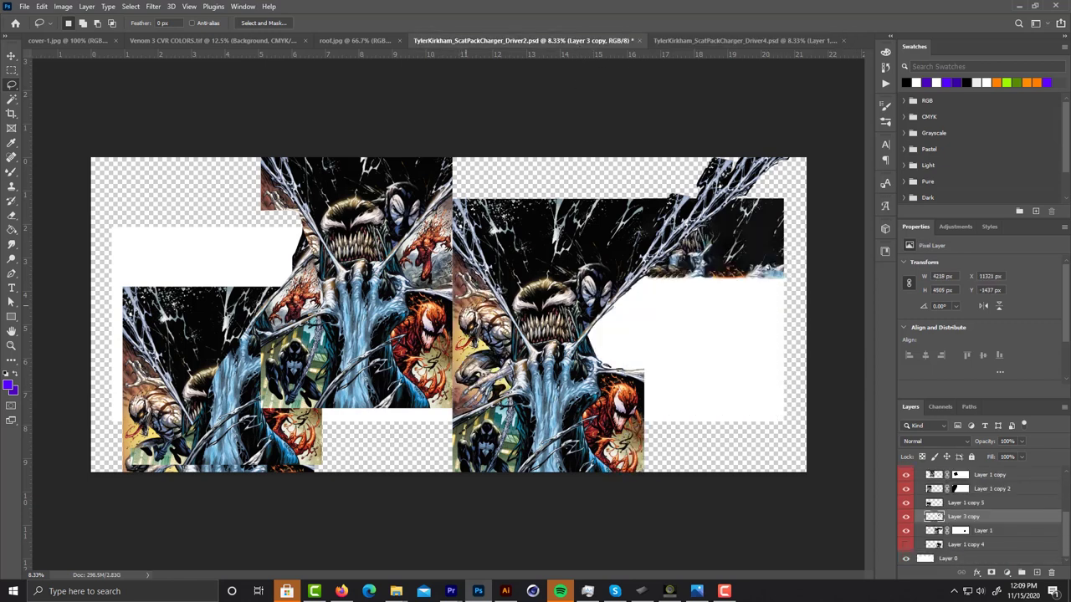
Zoom into Driver4's Carnage and Anti-Venom art, bringing Anti-Venom's face into view
click(710, 40)
key(ctrl+plus)
key(ctrl+plus)
key(ctrl+plus)
key(ctrl+plus)
key(ctrl+plus)
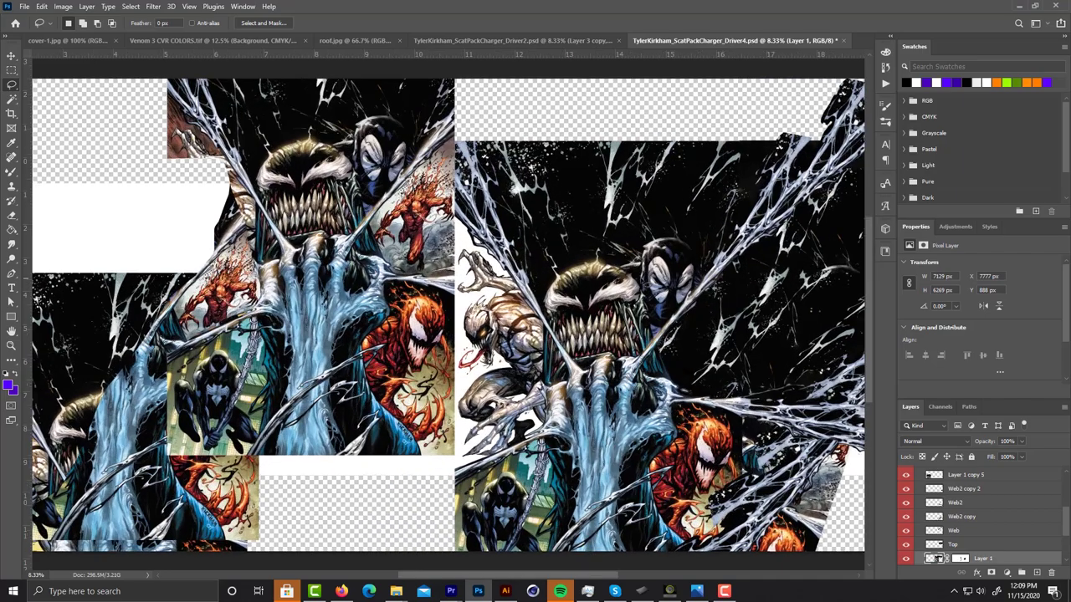
scroll(641, 283, down, 2)
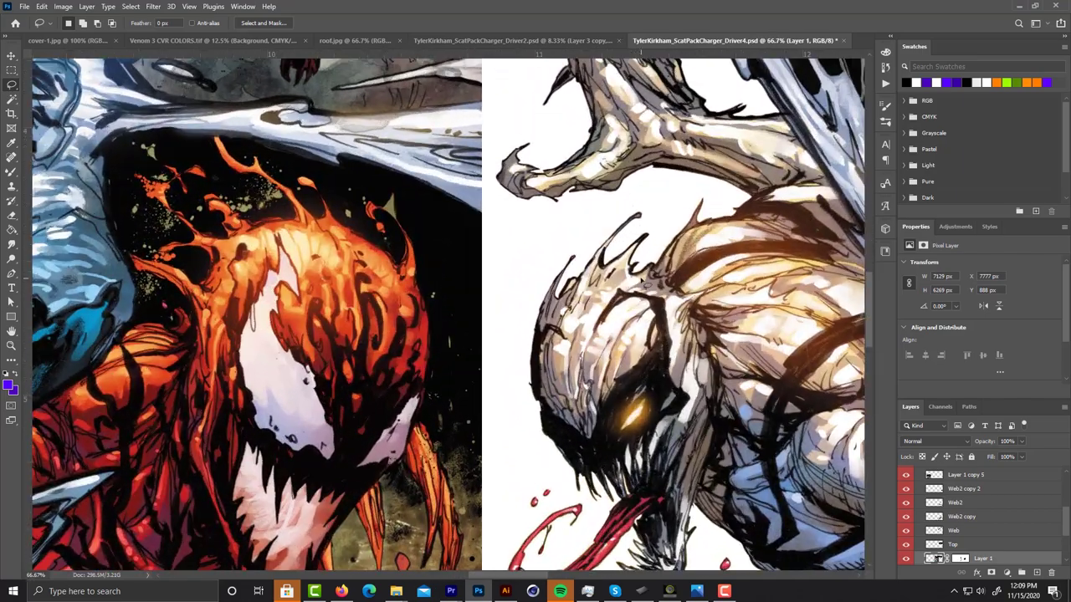
key(ctrl+plus)
scroll(398, 361, down, 3)
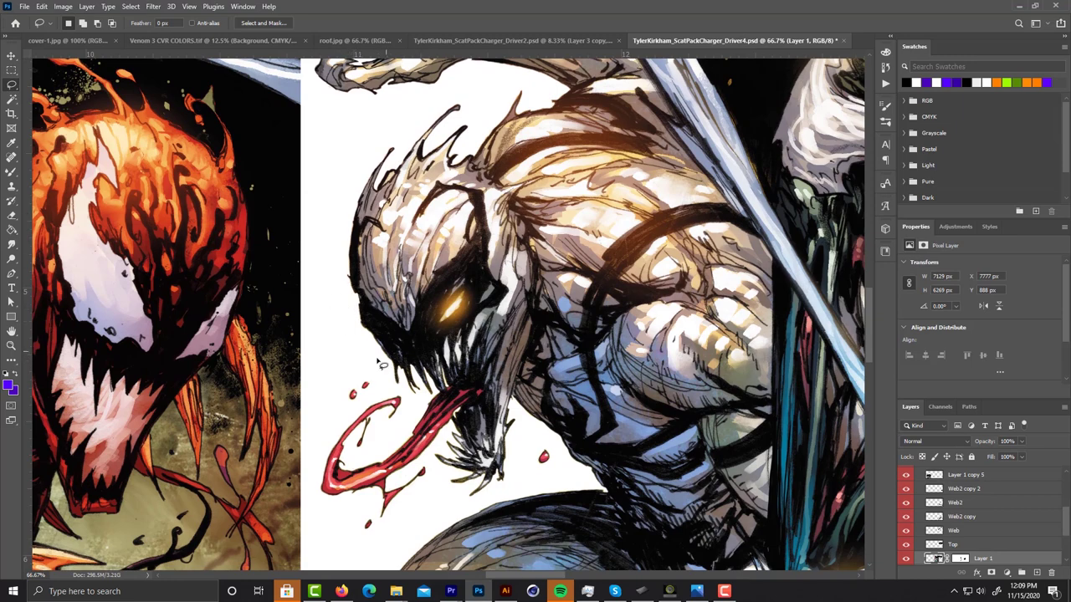
drag(473, 400, 533, 388)
scroll(536, 385, down, 3)
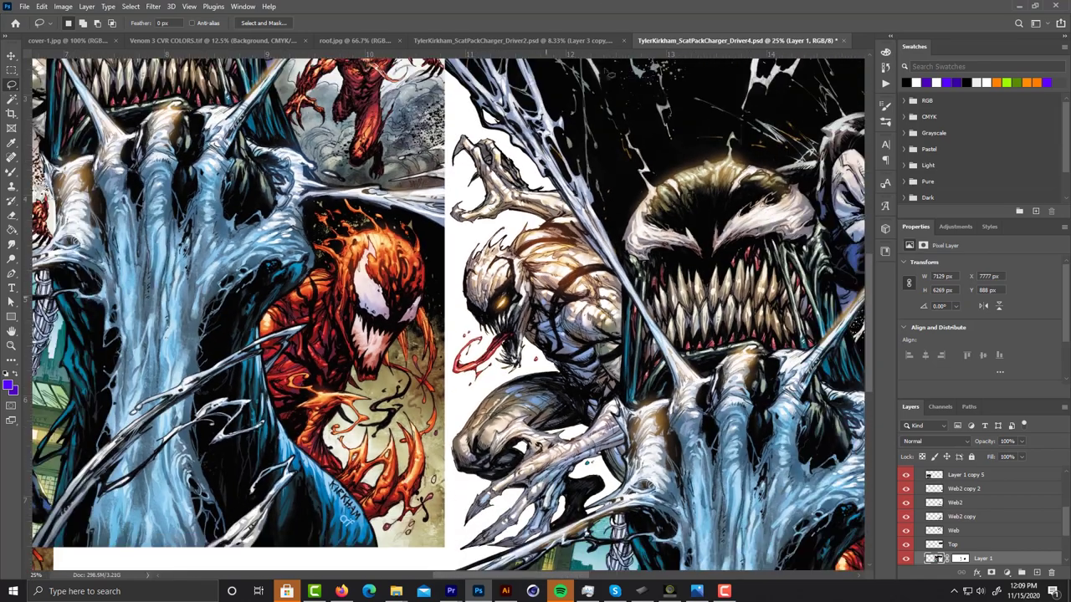
Check the same area in Driver2, then return to Driver4 and zoom back out
click(562, 41)
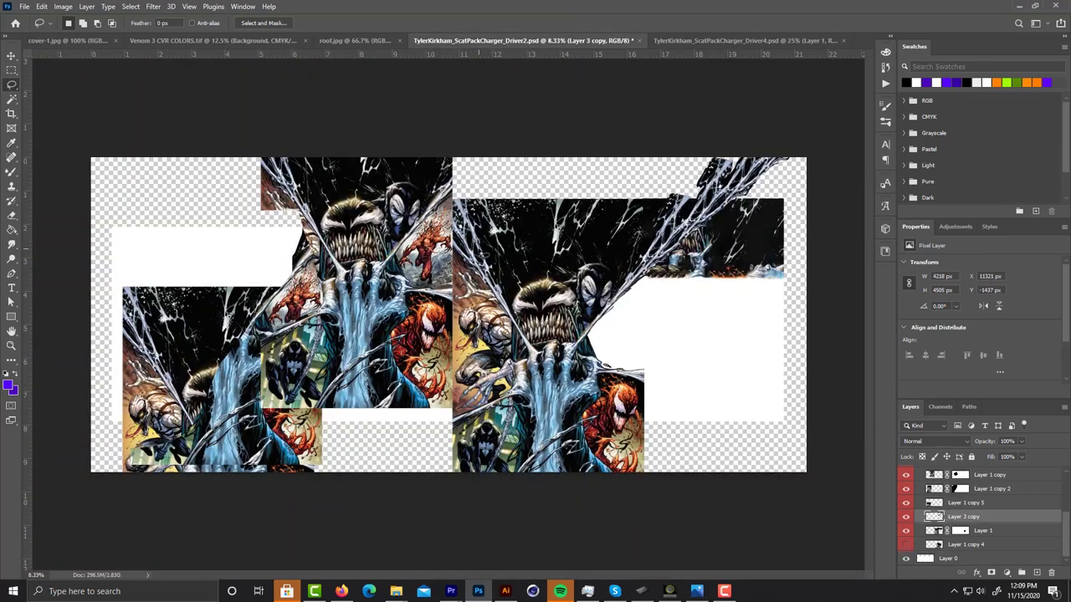
scroll(478, 326, up, 2)
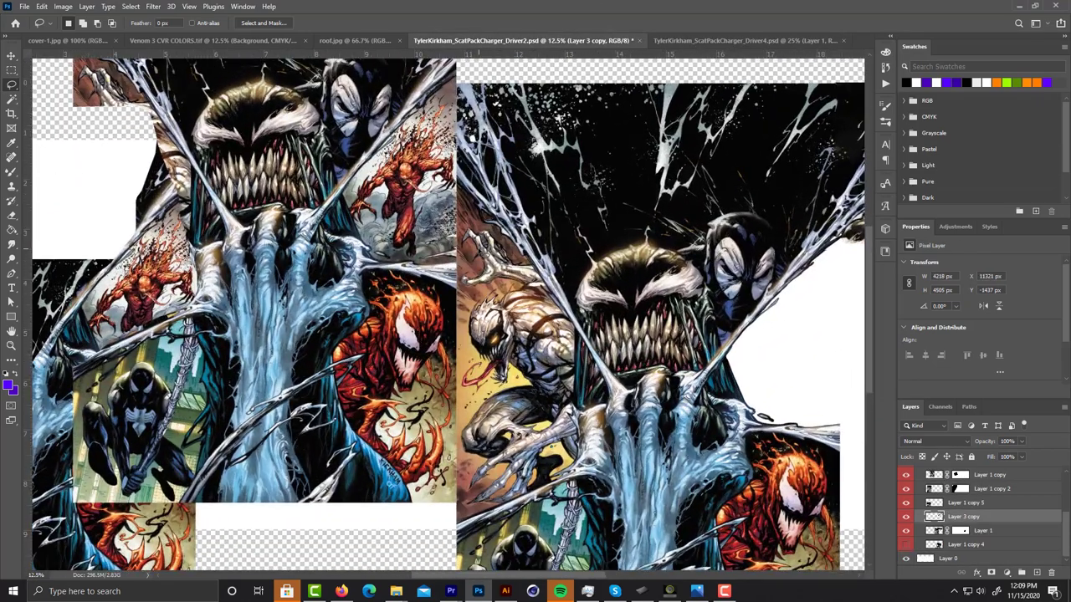
scroll(481, 255, up, 1)
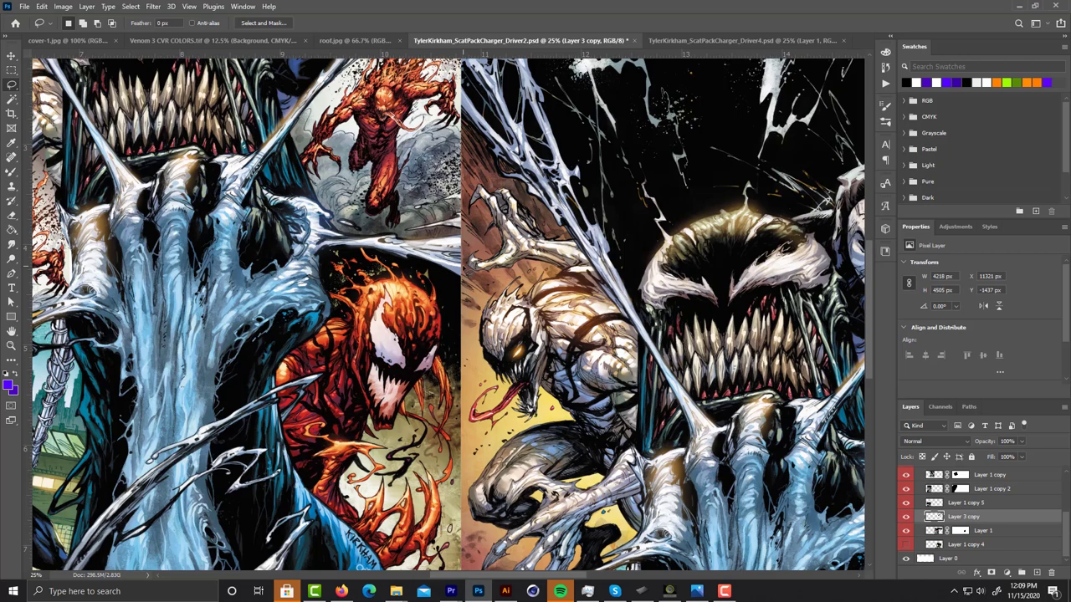
click(711, 40)
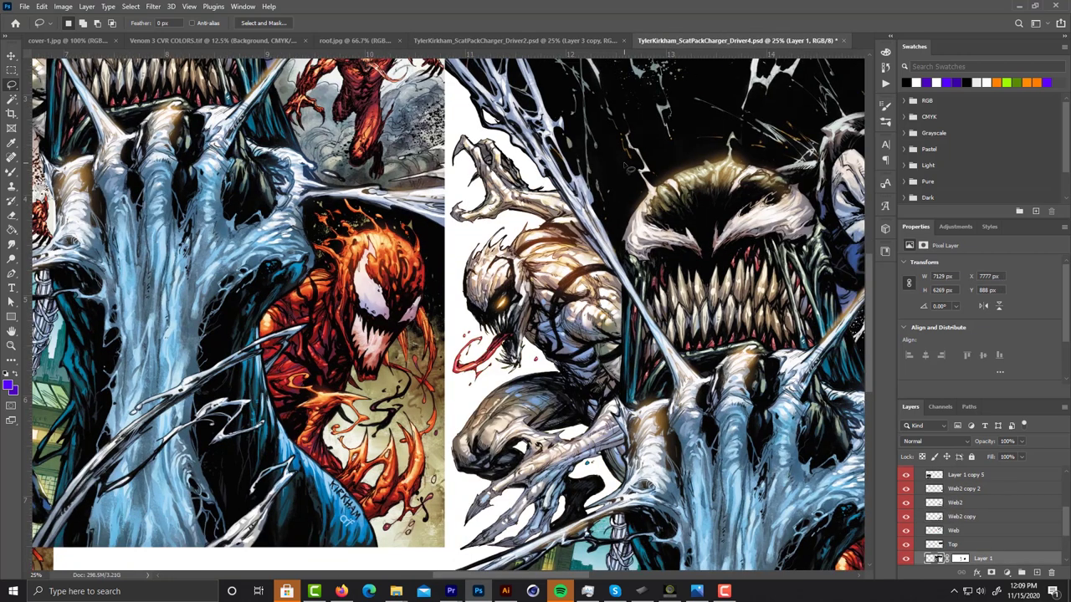
scroll(627, 167, down, 3)
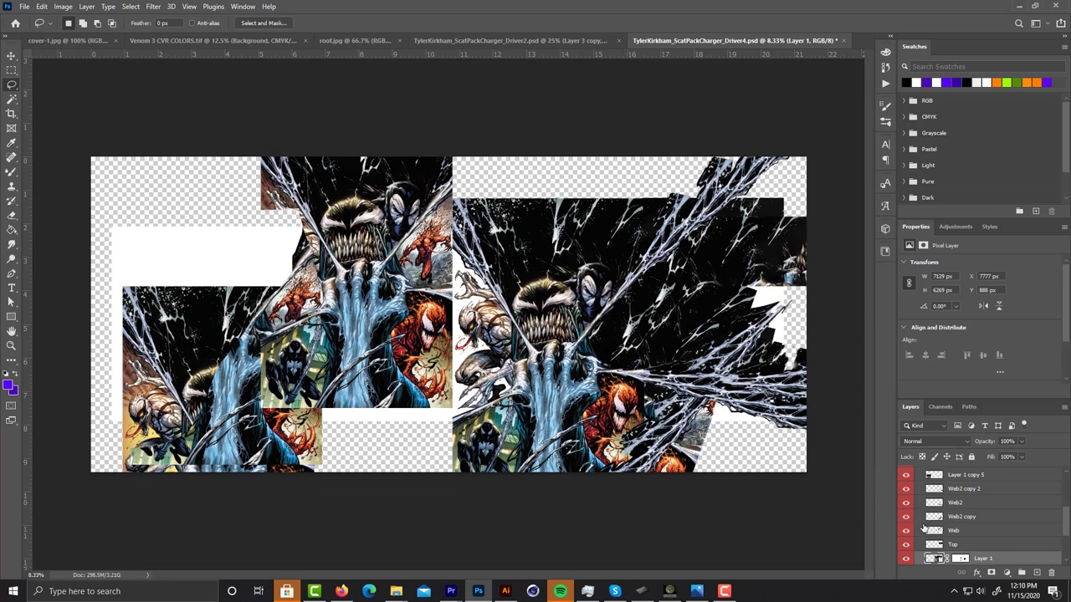
scroll(923, 527, up, 4)
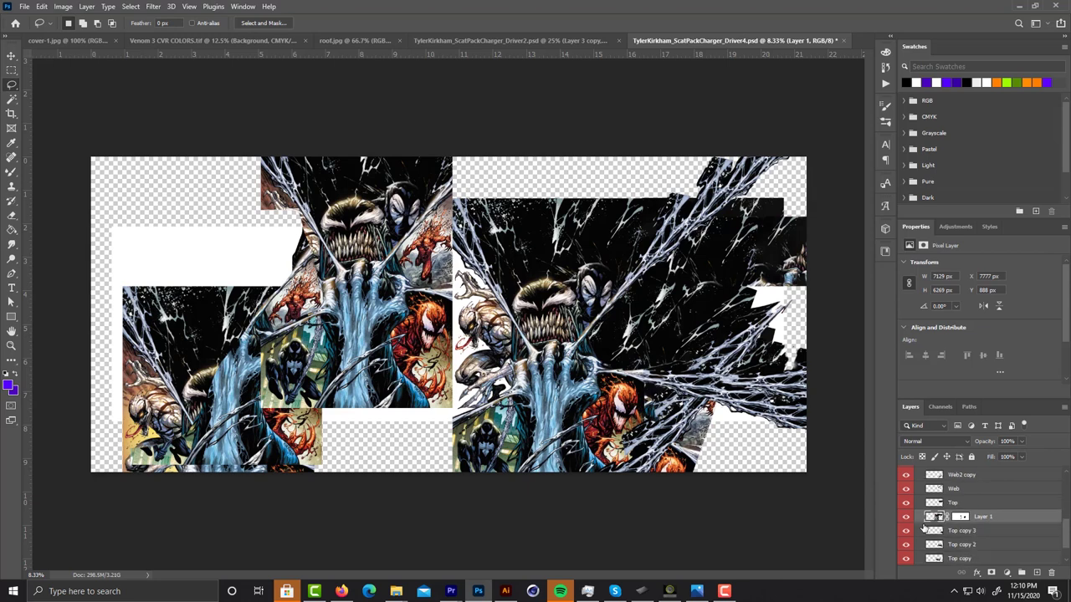
scroll(922, 528, up, 3)
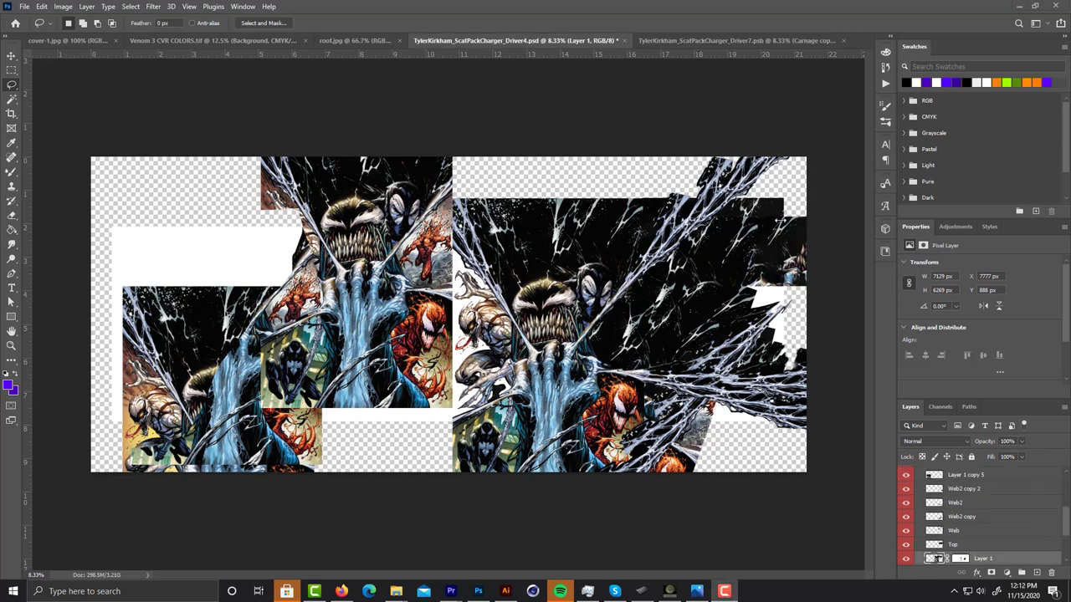
Compare the Driver7 and Driver4 versions, bringing Driver7's Carnage and Anti-Venom art into view
click(695, 40)
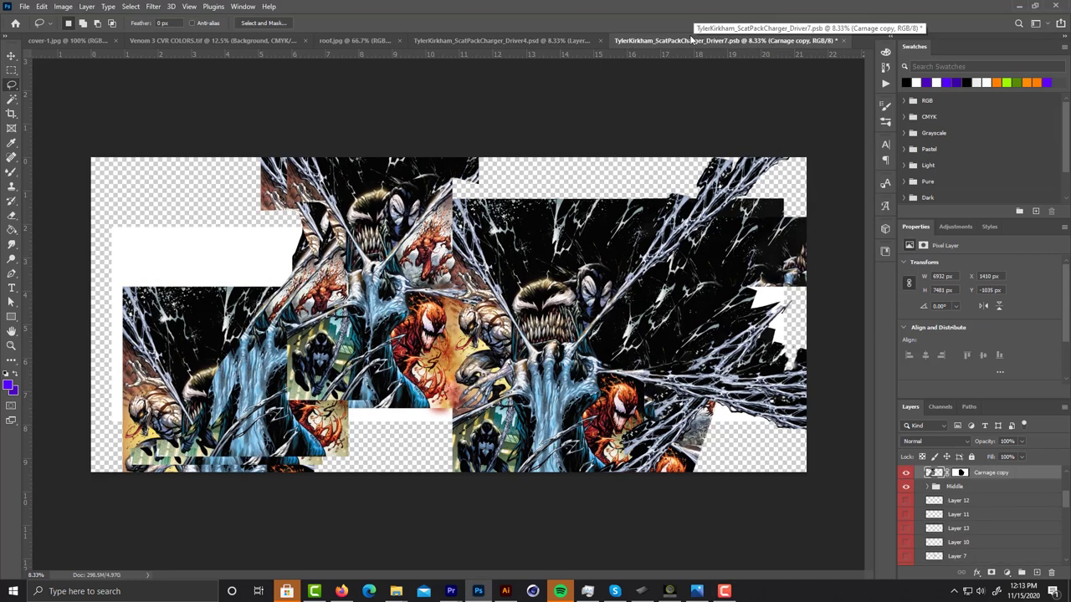
click(496, 40)
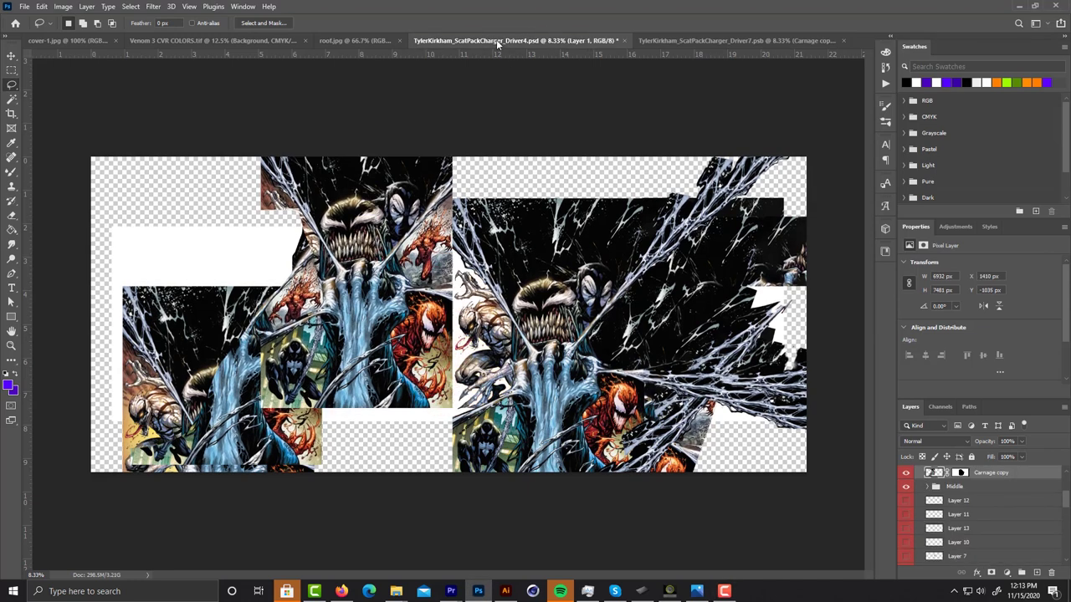
key(ctrl+Tab)
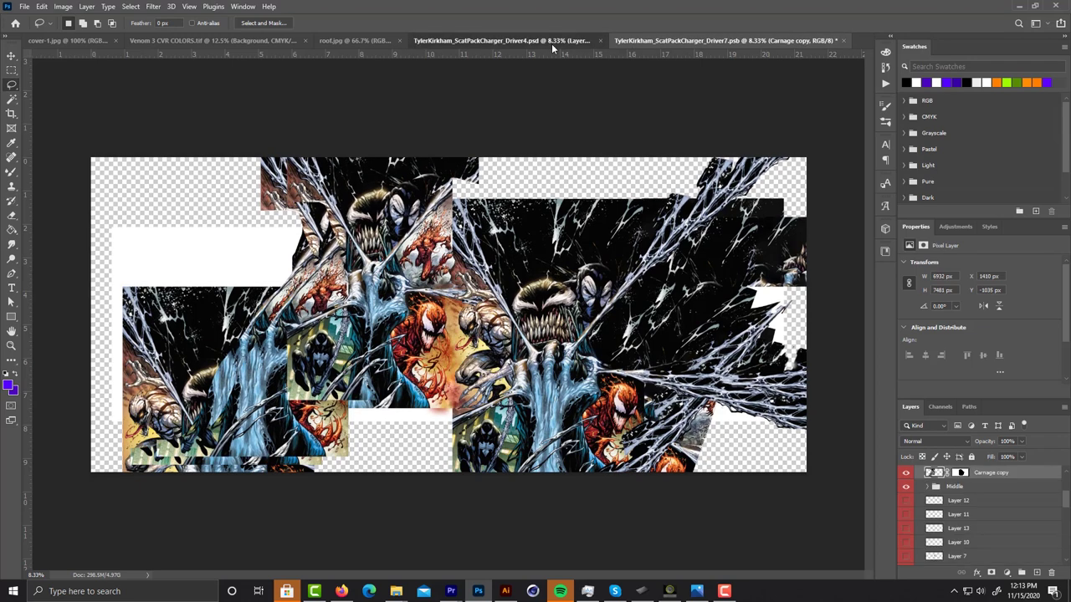
click(551, 43)
click(665, 42)
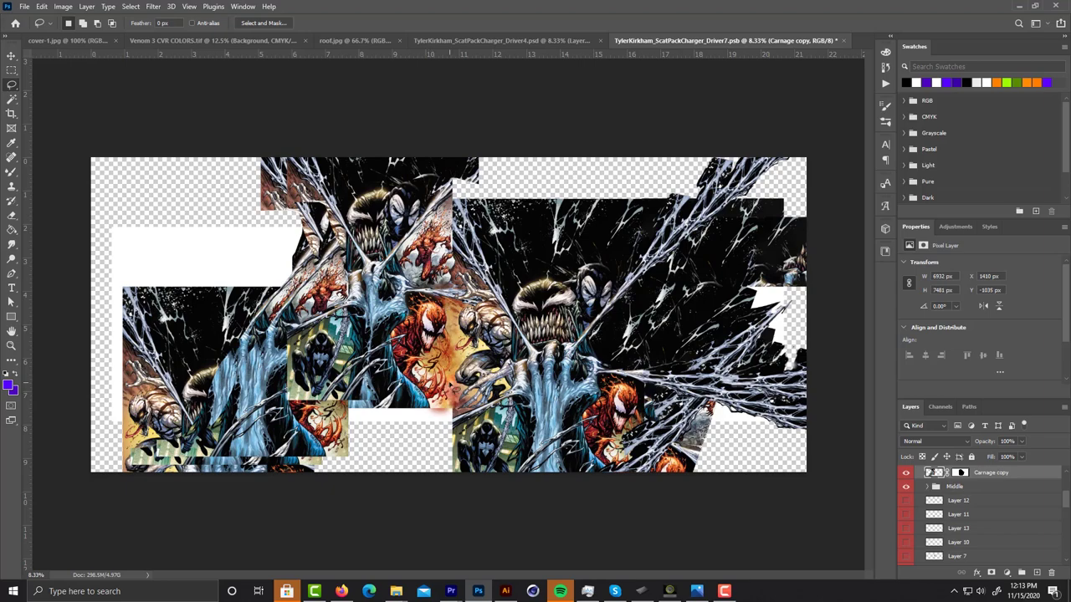
scroll(448, 387, up, 4)
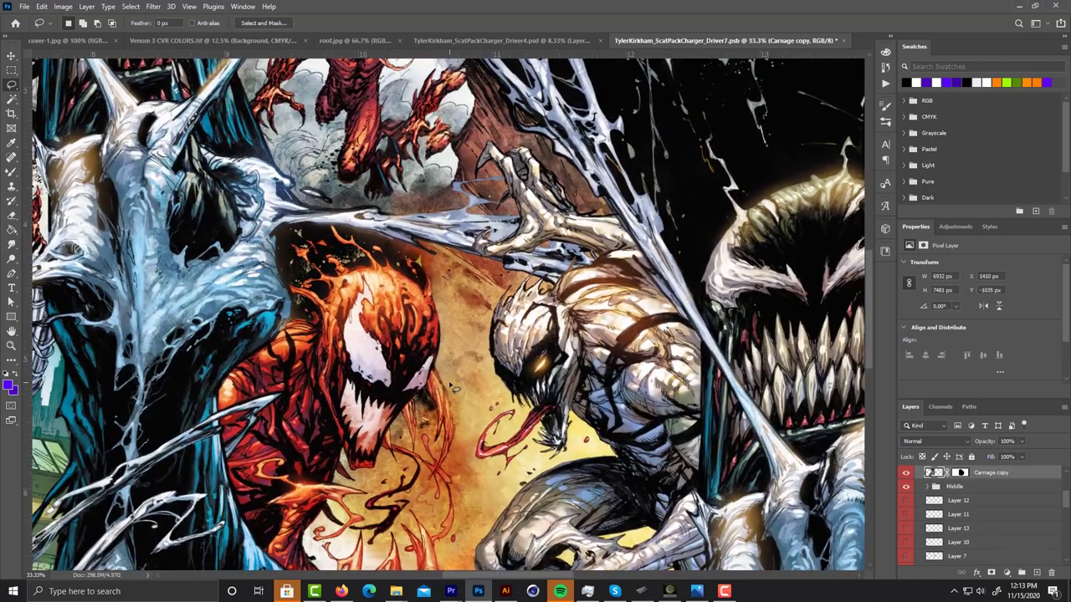
drag(449, 381, 442, 303)
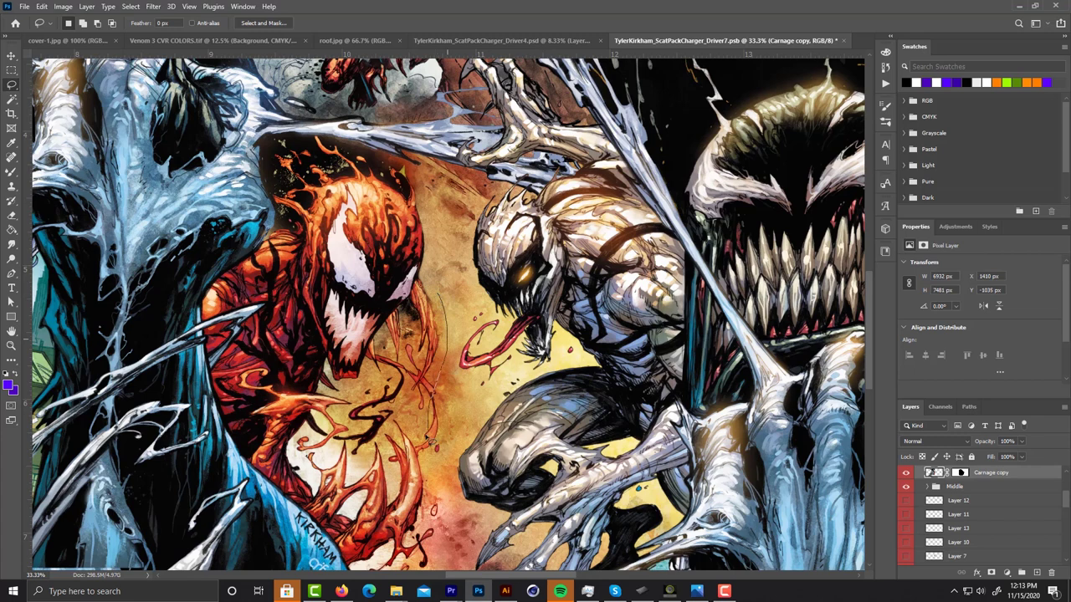
Zoom out on Driver7 while comparing it against Driver4
click(546, 40)
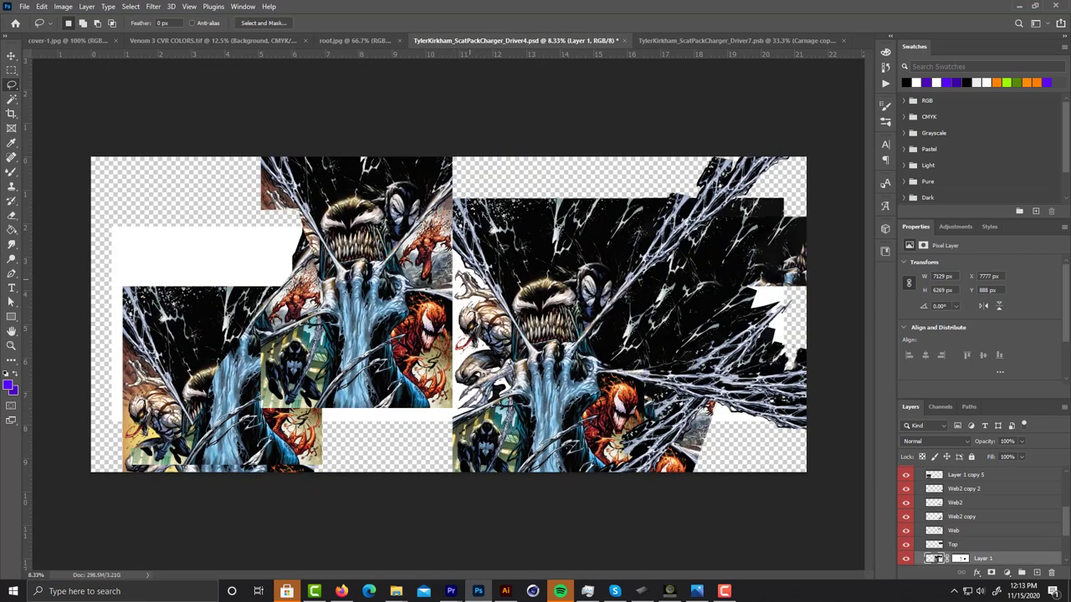
click(661, 38)
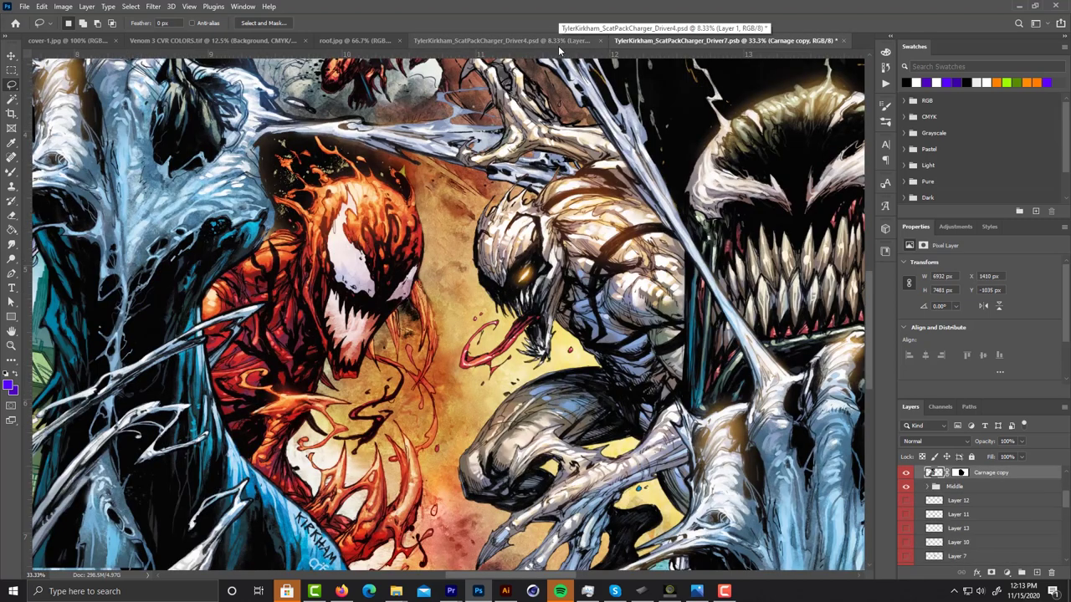
key(ctrl+minus)
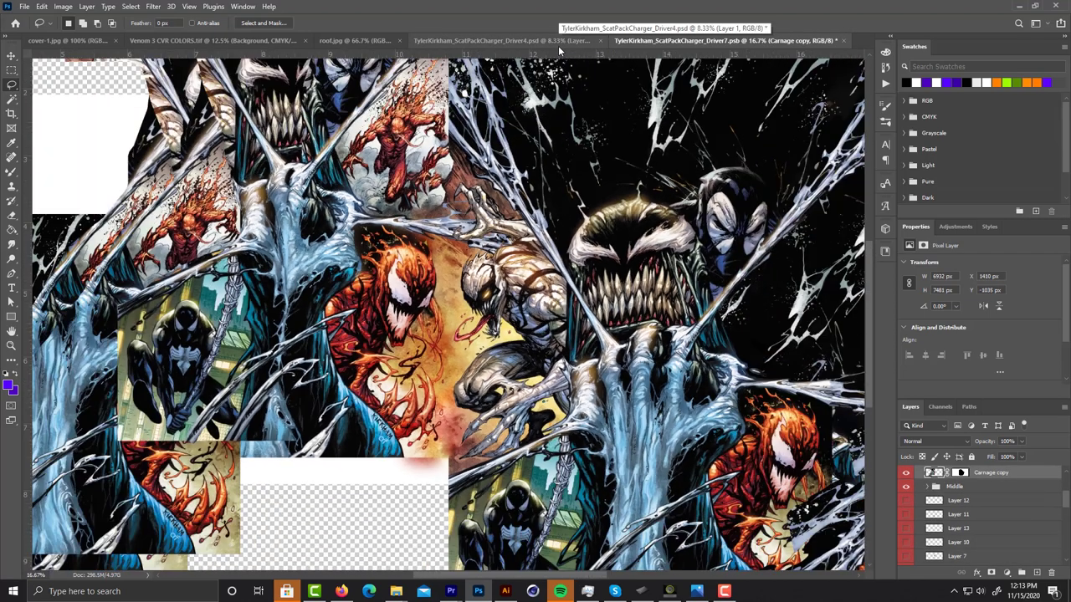
key(ctrl+minus)
click(559, 44)
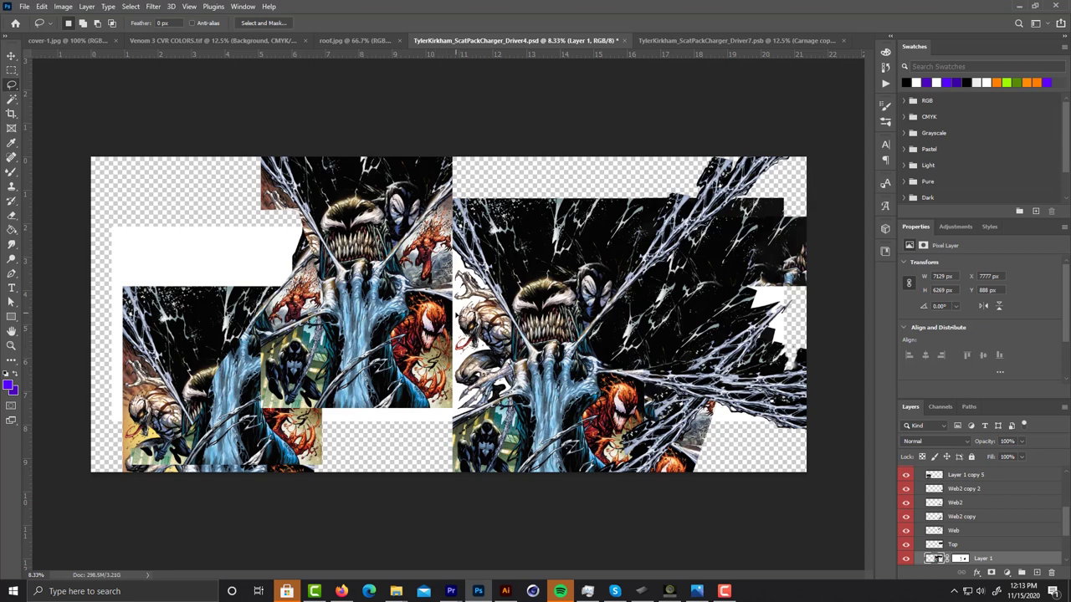
click(664, 40)
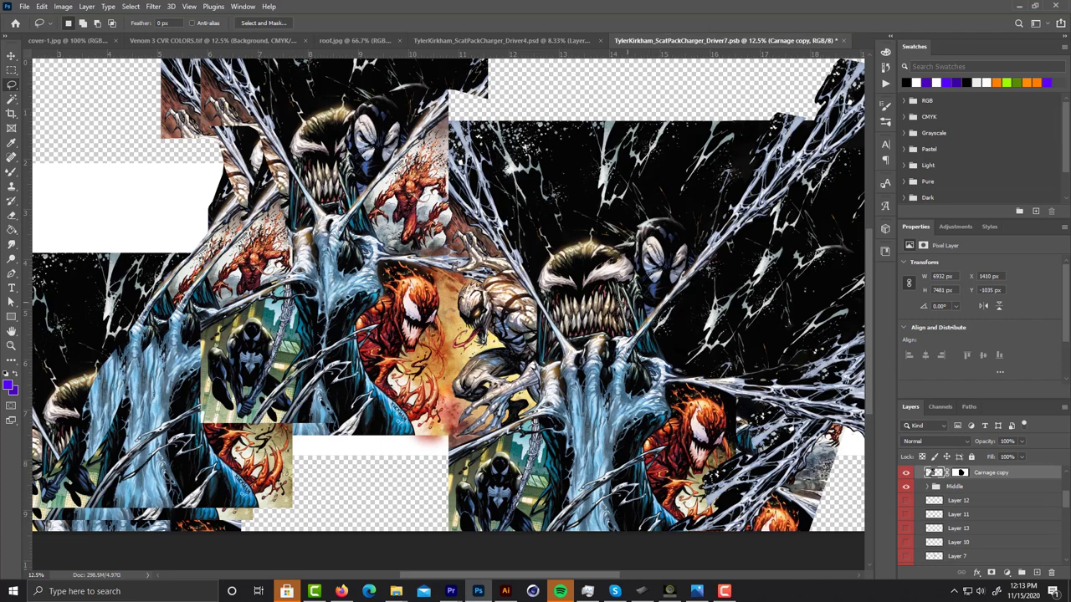
click(500, 44)
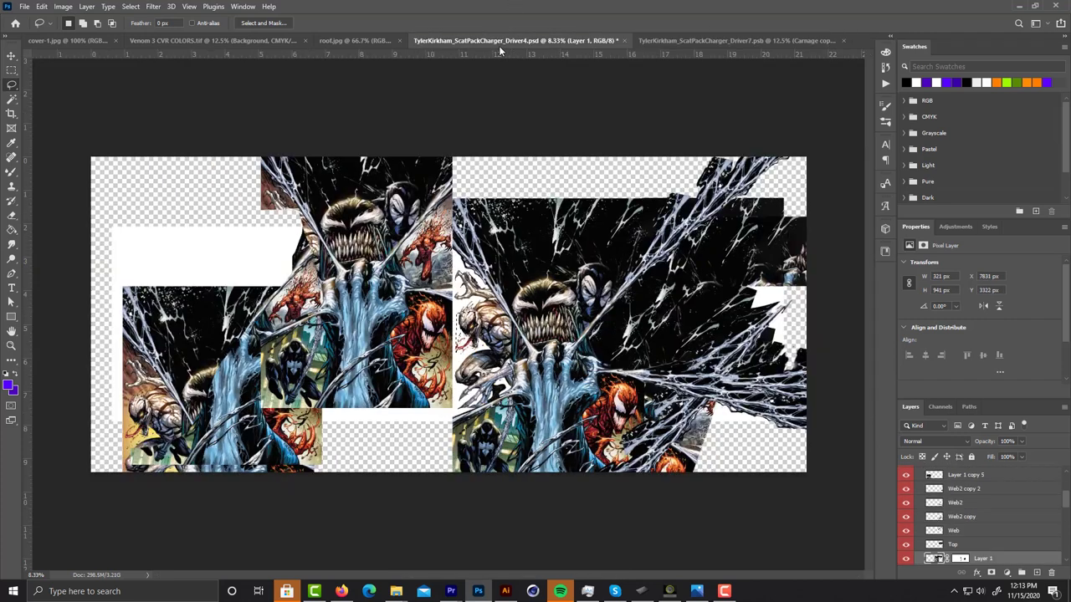
click(688, 39)
Show the layout guides, zoom out to the whole Driver7 layout, and hide the guides
key(ctrl+semicolon)
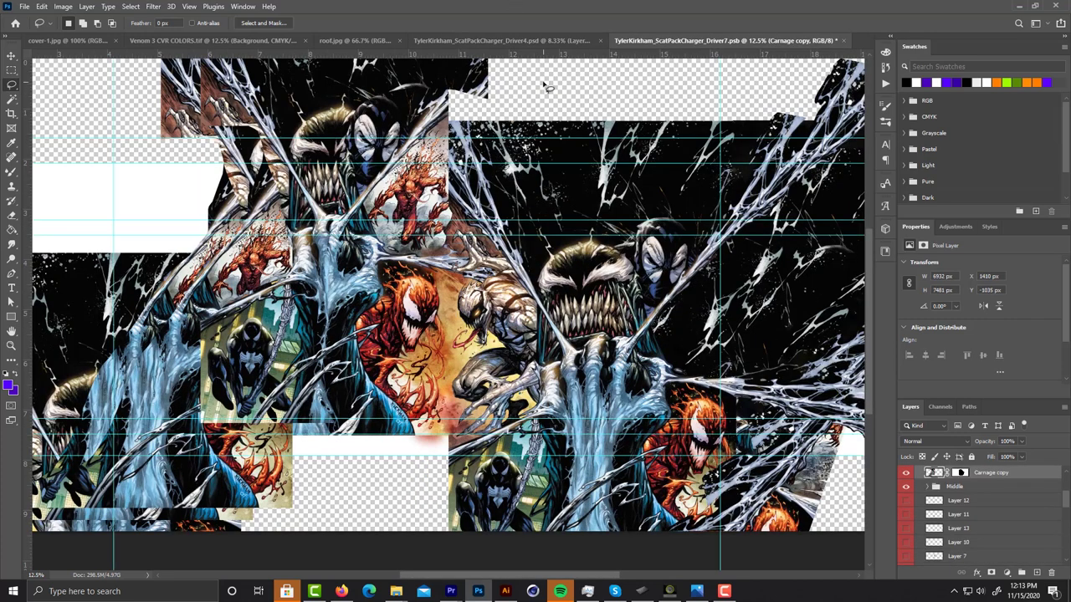
key(ctrl+minus)
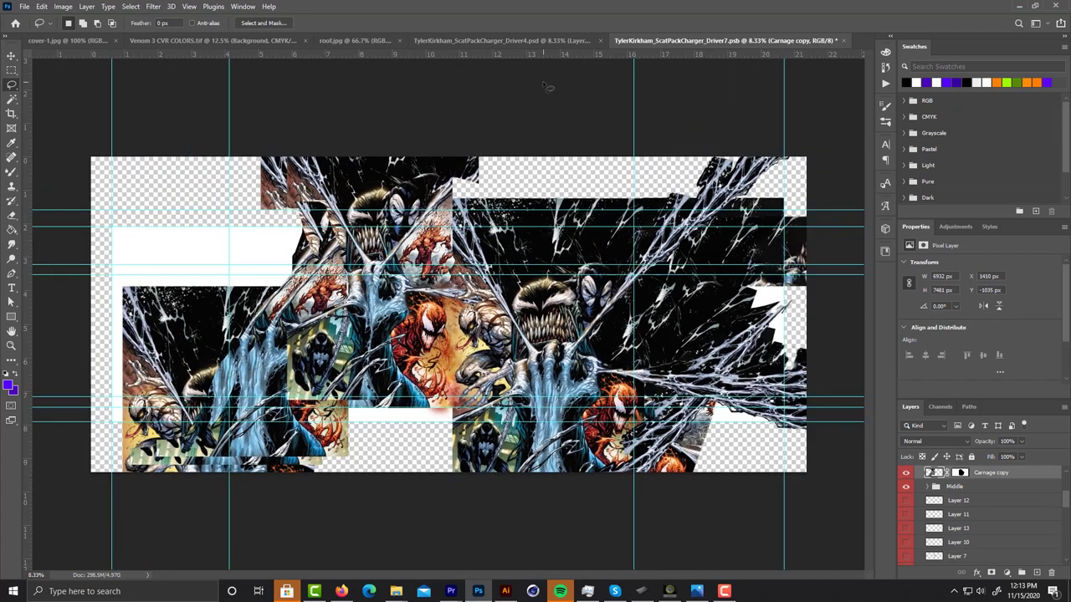
key(ctrl+semicolon)
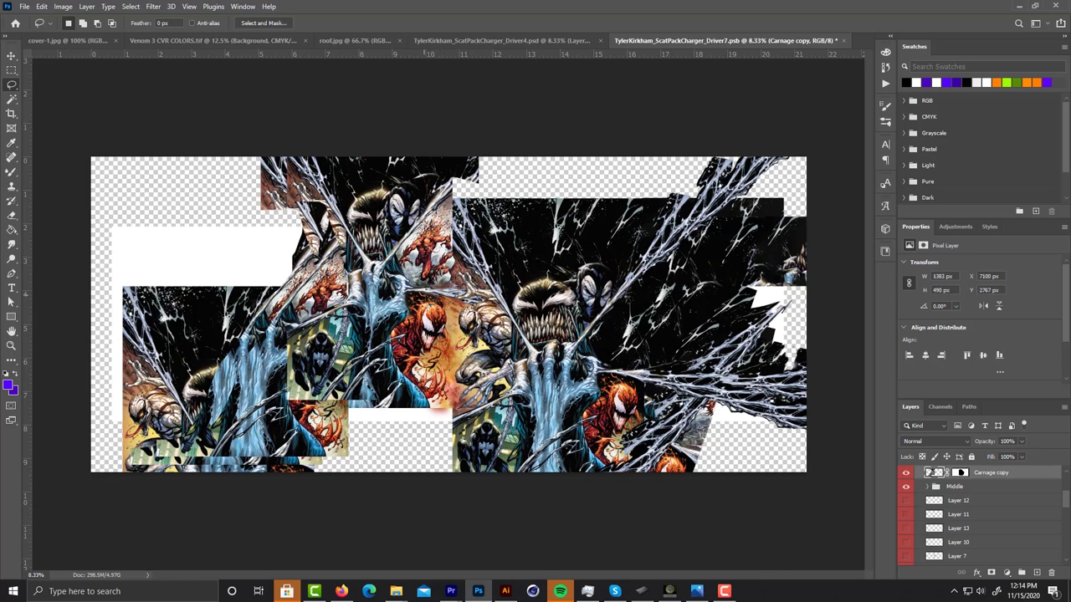
Glance at Driver4, then zoom into Driver7's close-up of Anti-Venom's claw, Carnage's face and Anti-Venom's head
click(490, 42)
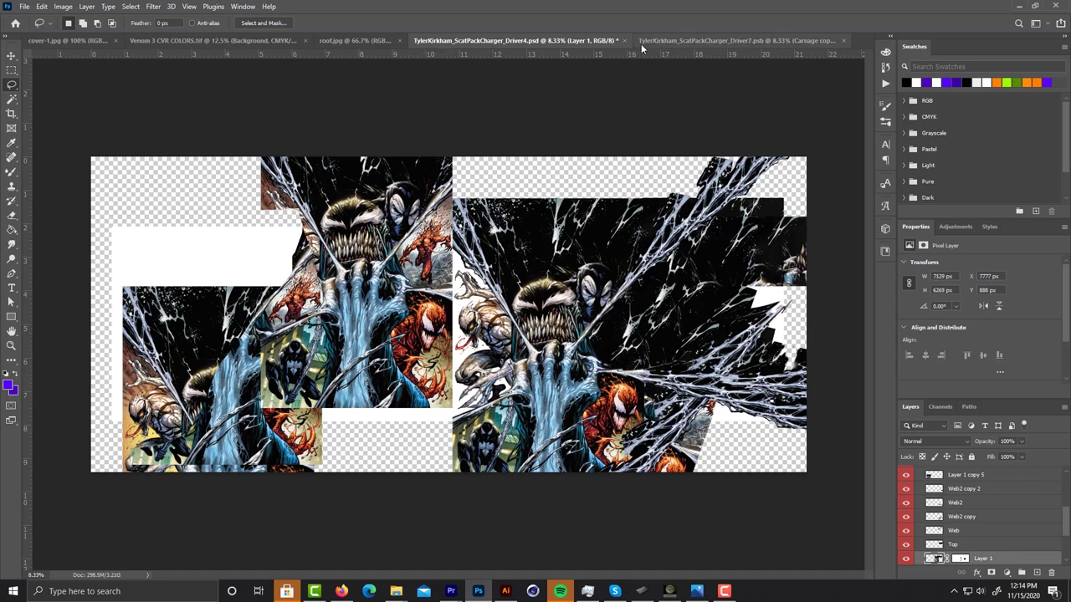
click(720, 40)
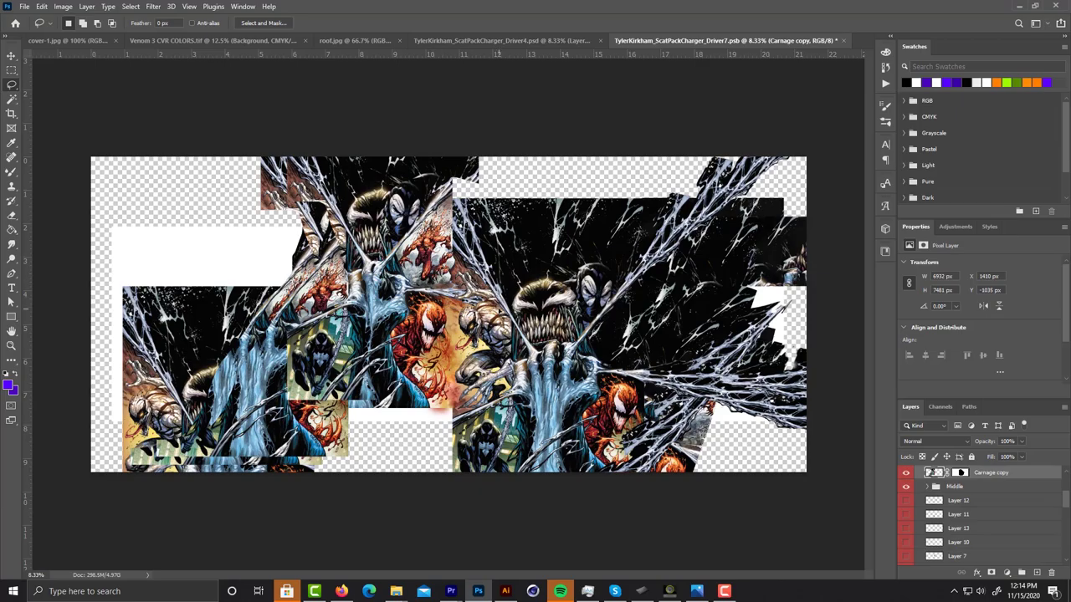
scroll(456, 325, up, 5)
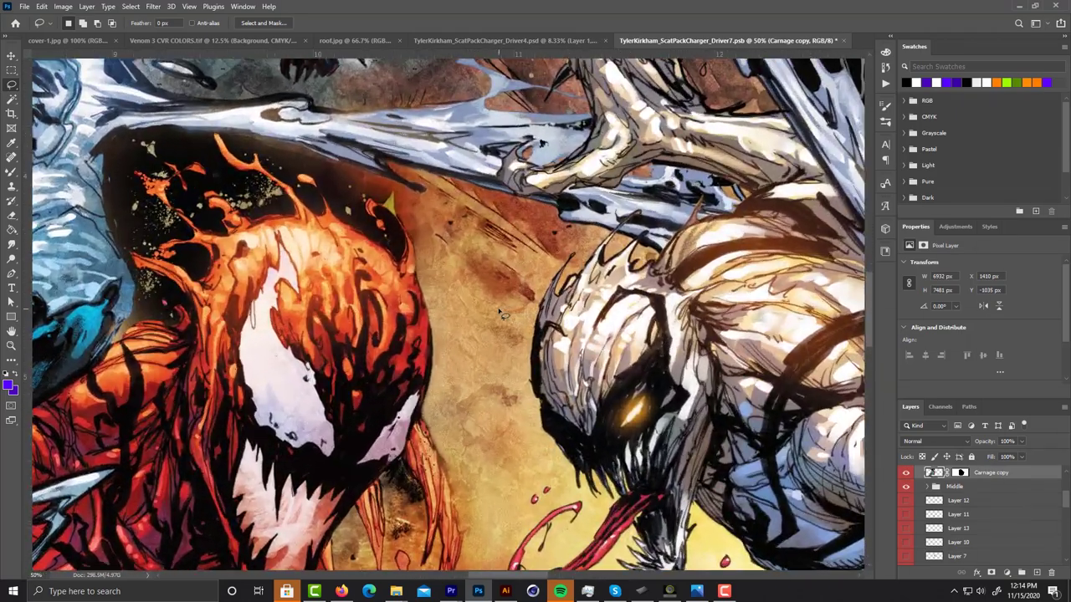
scroll(501, 313, up, 3)
drag(500, 313, 429, 415)
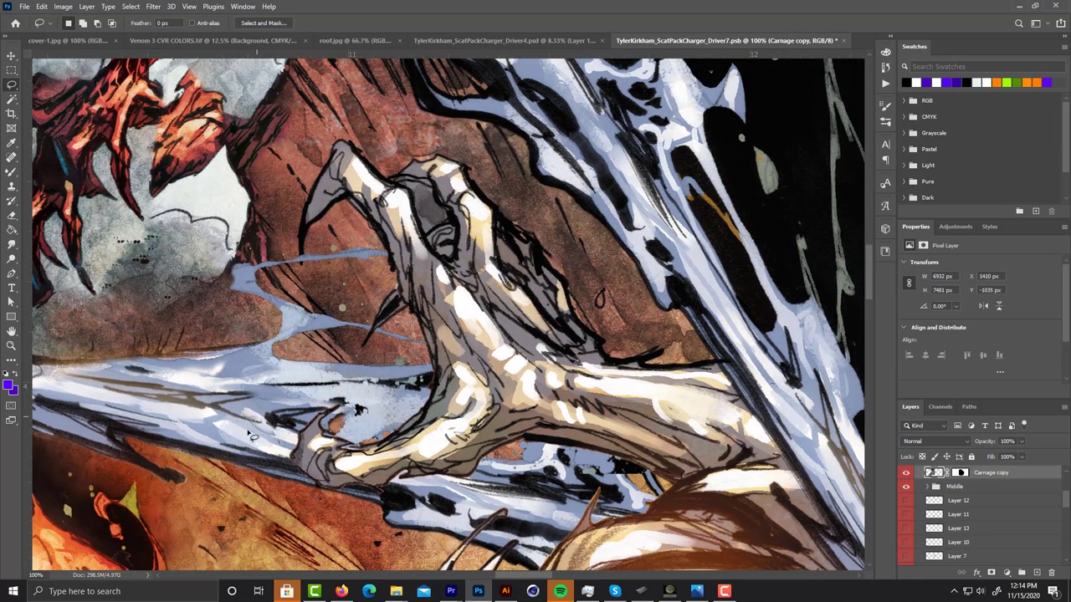
drag(418, 351, 452, 272)
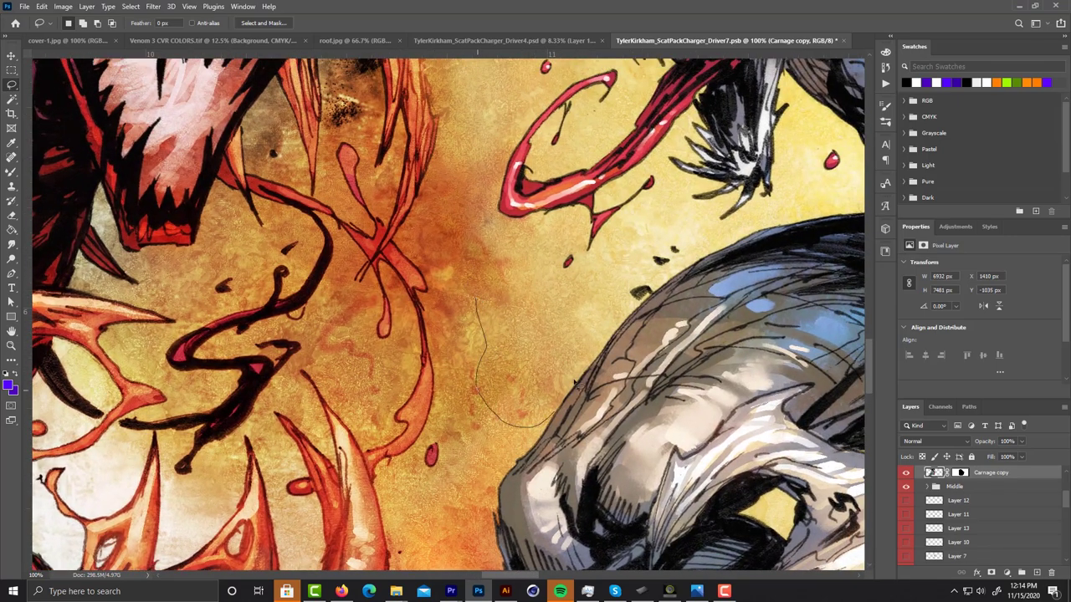
mouse_move(772, 467)
mouse_down()
mouse_move(598, 339)
mouse_move(466, 262)
mouse_move(494, 240)
mouse_move(504, 203)
mouse_move(401, 168)
mouse_move(496, 234)
mouse_move(697, 209)
mouse_move(703, 231)
mouse_up()
Outline the KIRKHAM signature freehand, then discard the outline
drag(345, 324, 368, 439)
click(455, 332)
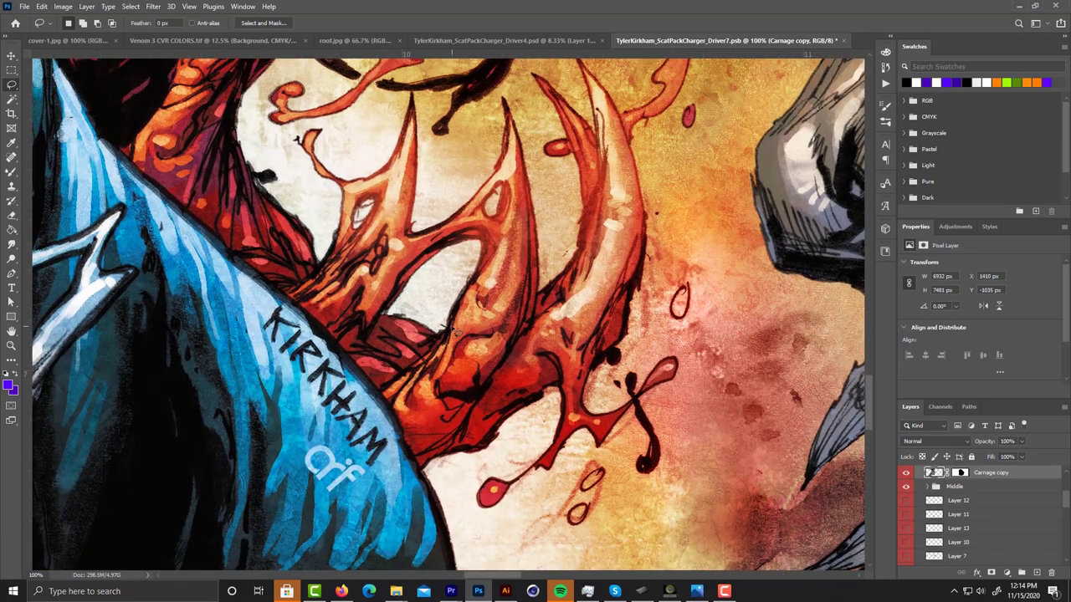
scroll(456, 332, down, 5)
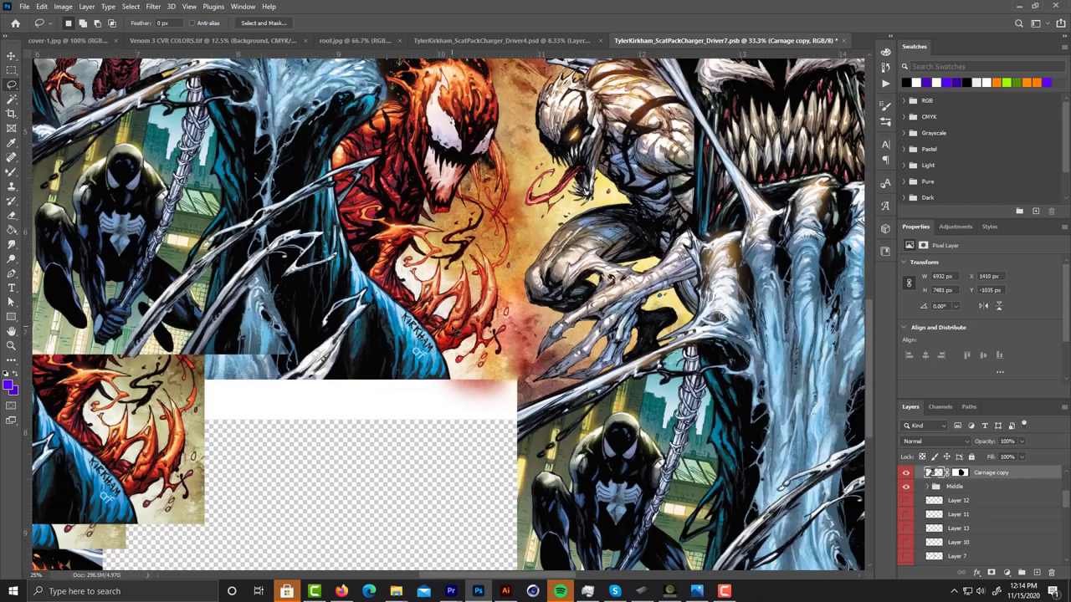
scroll(456, 332, down, 3)
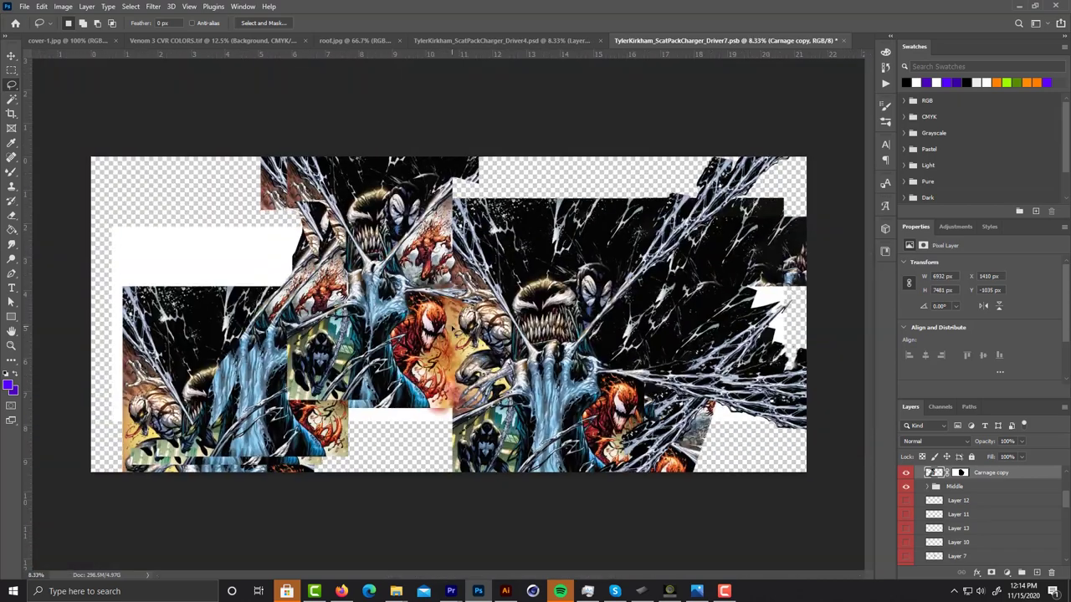
In Driver4, outline and then clear the area below the rear door and wheel
click(544, 41)
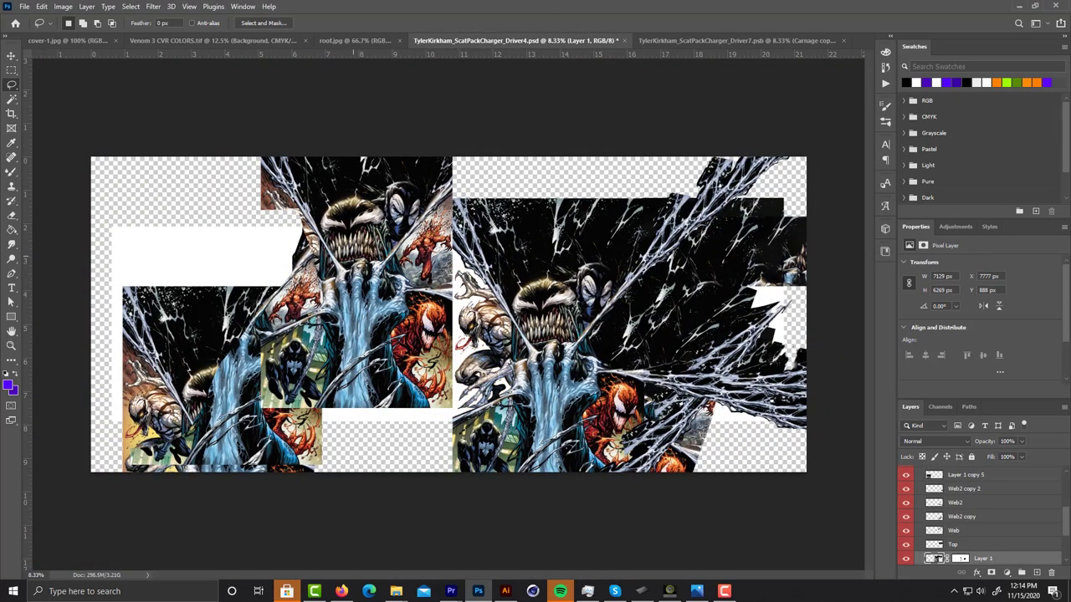
scroll(966, 510, up, 5)
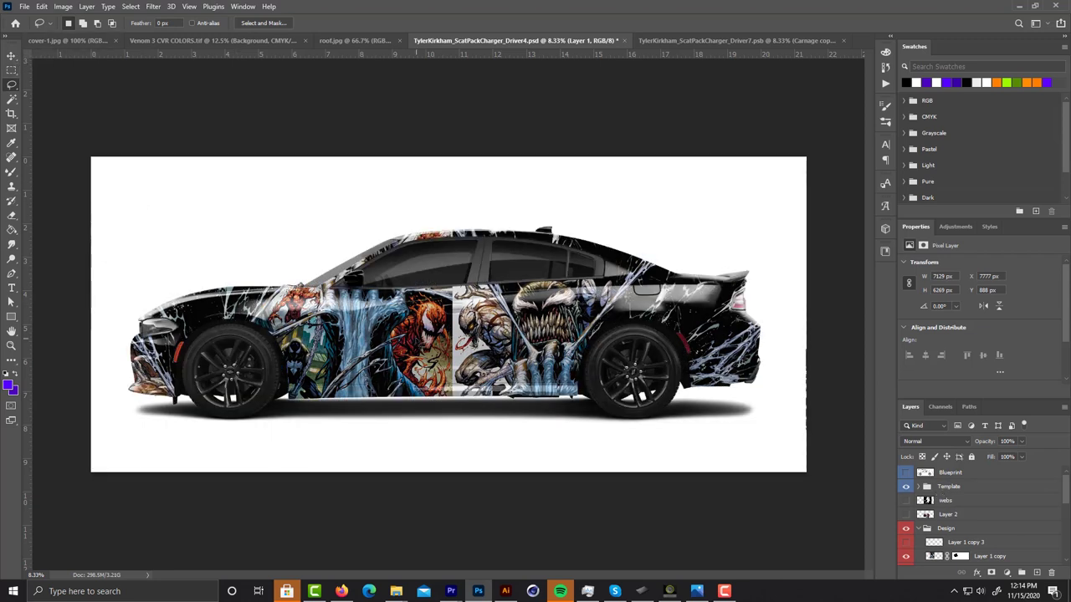
mouse_move(462, 393)
mouse_down()
mouse_move(597, 363)
mouse_move(559, 333)
mouse_move(465, 389)
mouse_up()
click(636, 412)
click(667, 40)
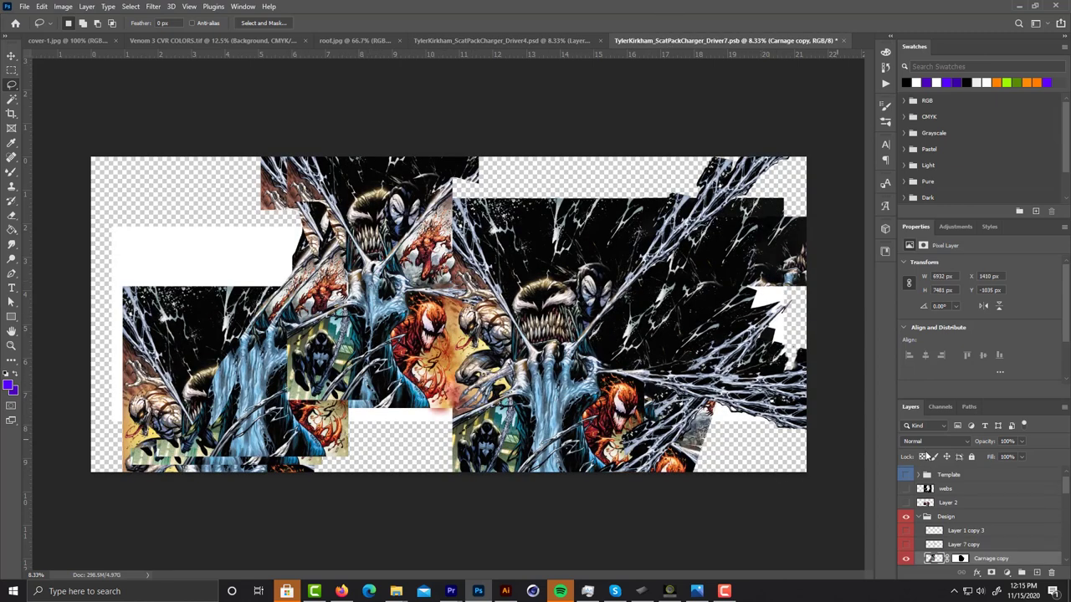
click(535, 41)
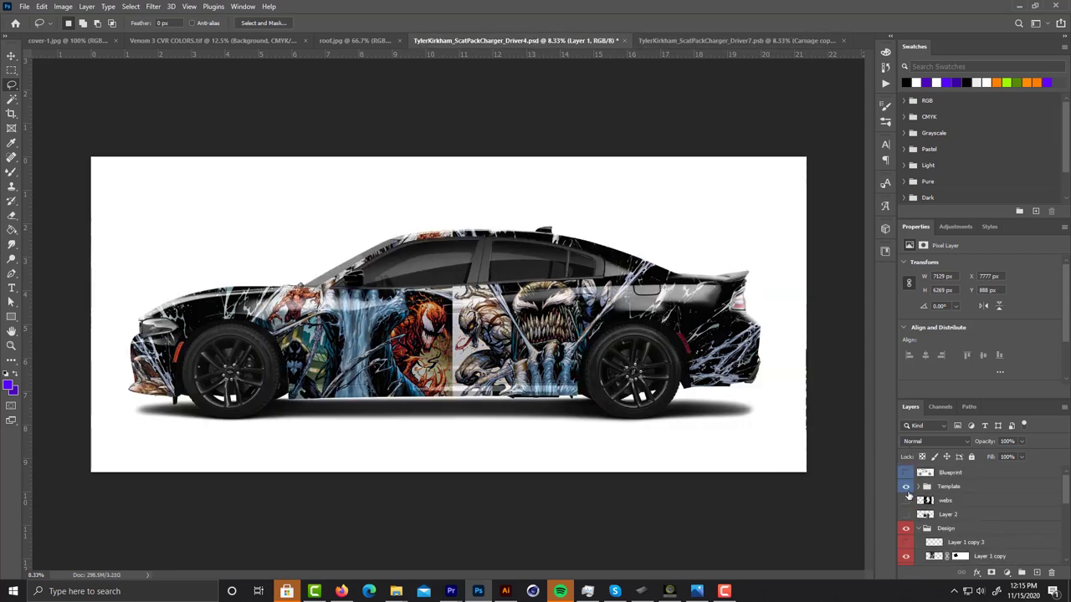
Hide Driver4's car template and flip between the Driver7 and Driver4 artwork, ending on Driver7
click(906, 486)
click(662, 40)
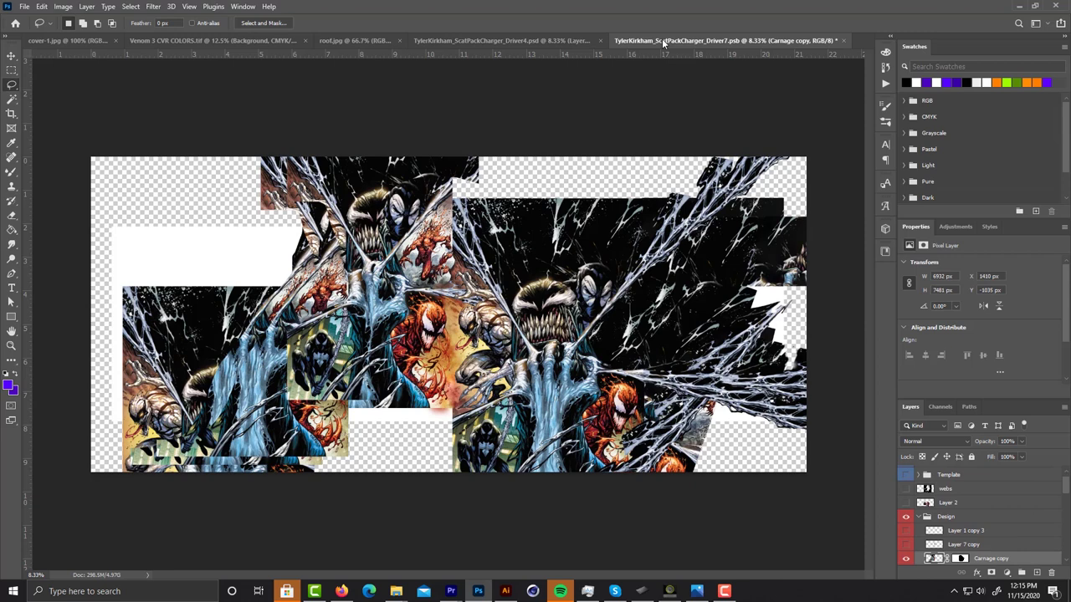
click(573, 40)
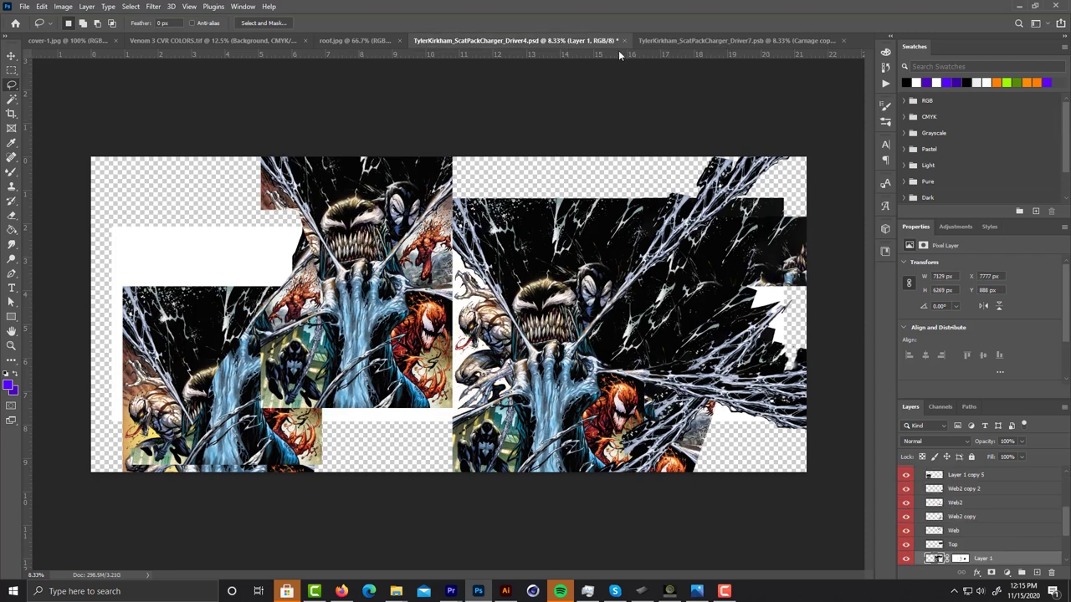
click(682, 39)
click(533, 37)
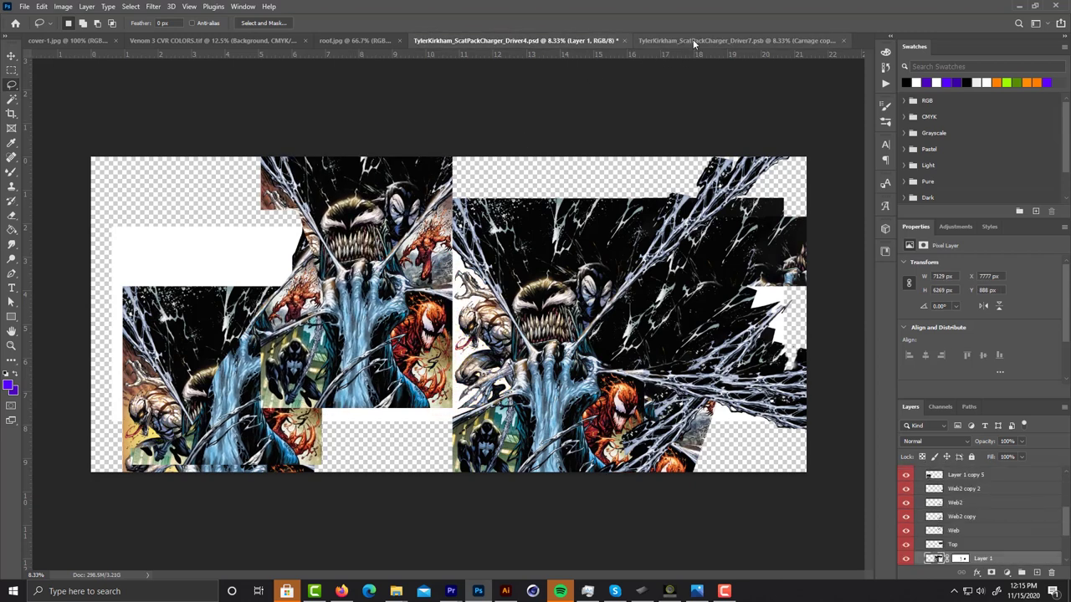
click(692, 39)
click(561, 40)
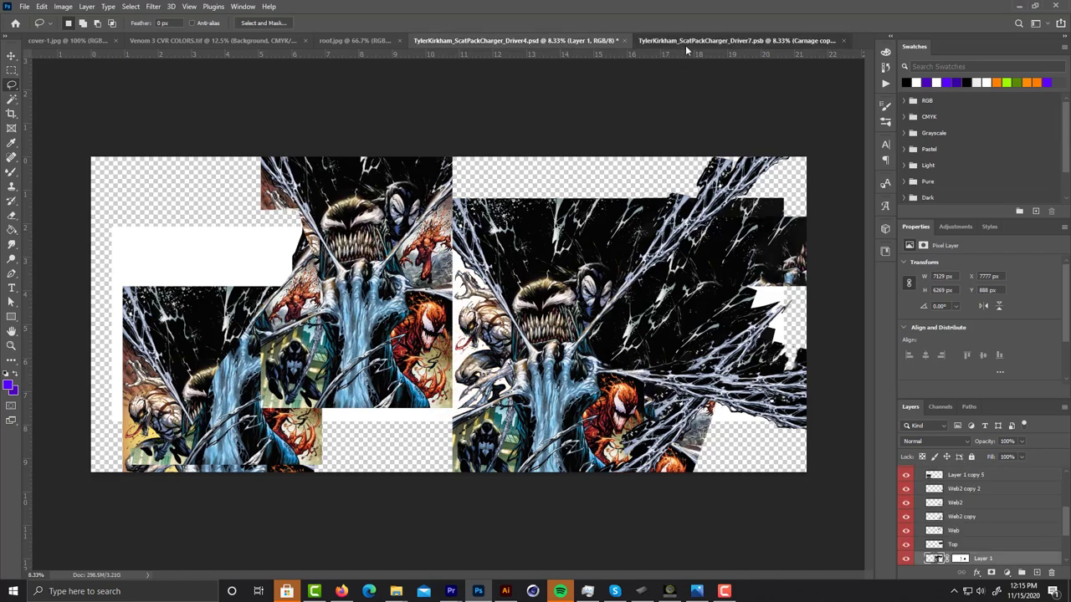
click(685, 42)
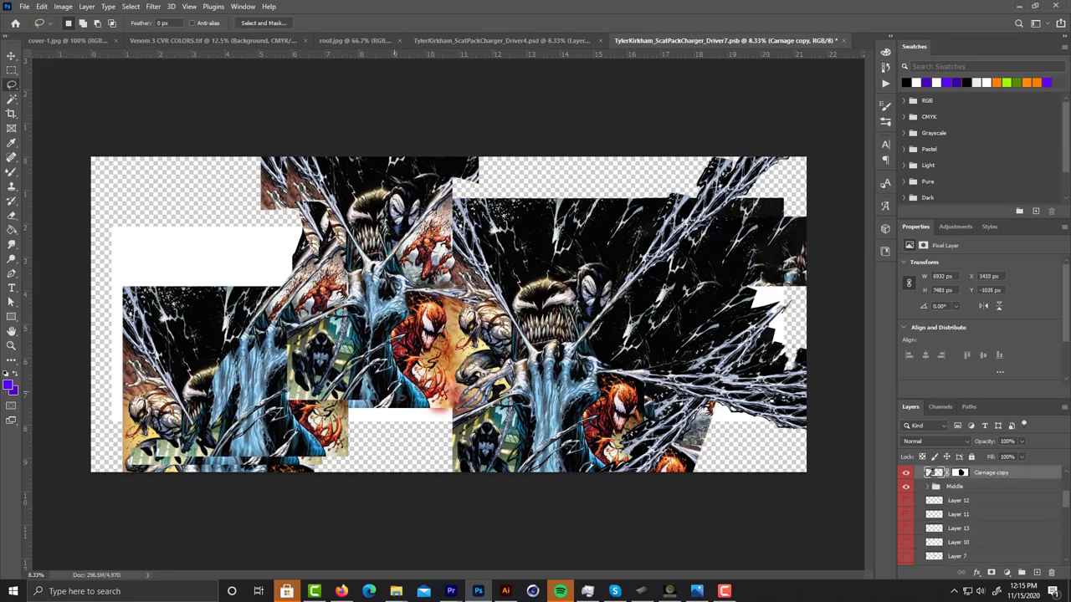
Zoom Driver7 into the Venom and Spider-Man area, show the car template, and sketch an outline below the car
key(ctrl+equal)
key(ctrl+equal)
key(ctrl+equal)
key(ctrl+equal)
key(ctrl+equal)
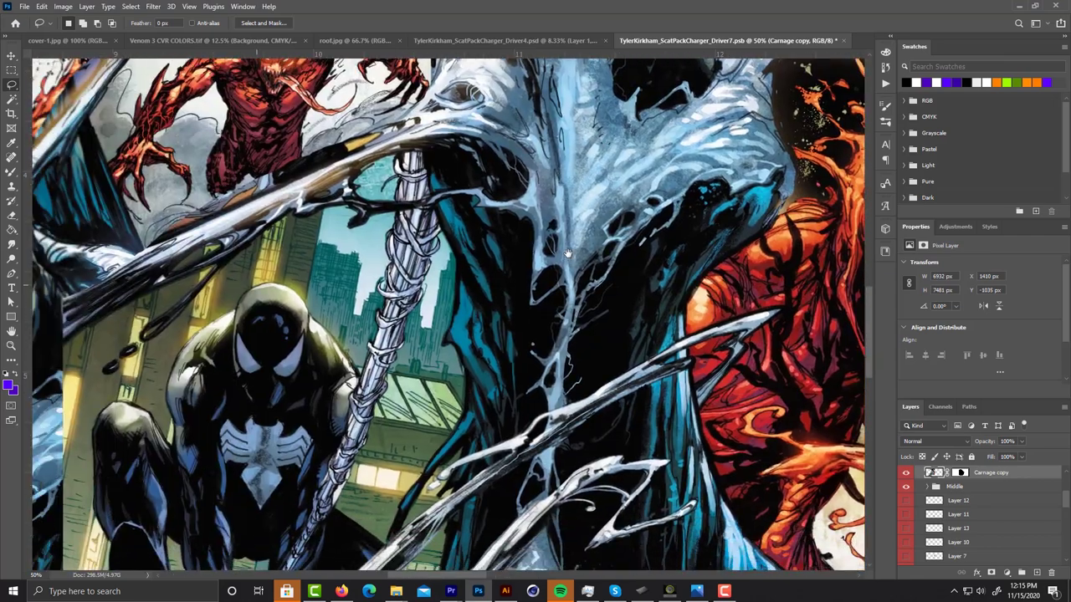
drag(567, 252, 513, 243)
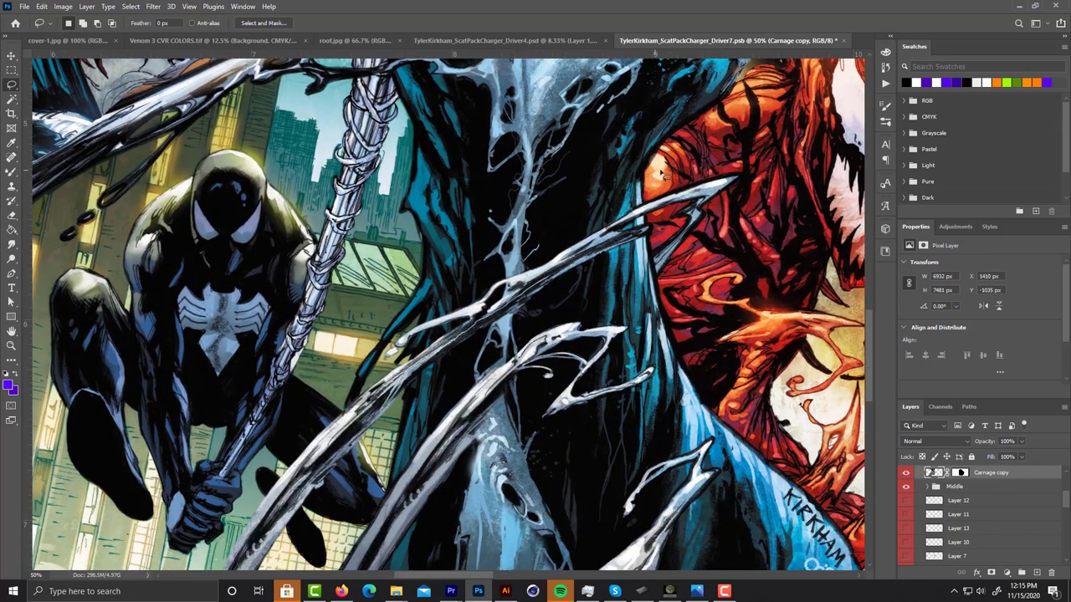
scroll(934, 532, up, 5)
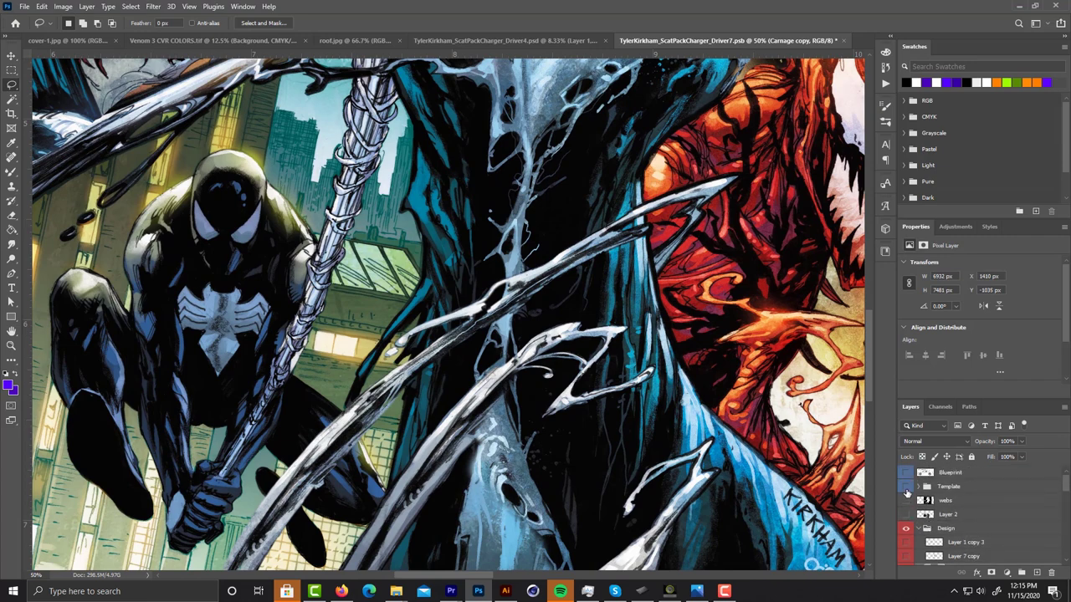
click(905, 487)
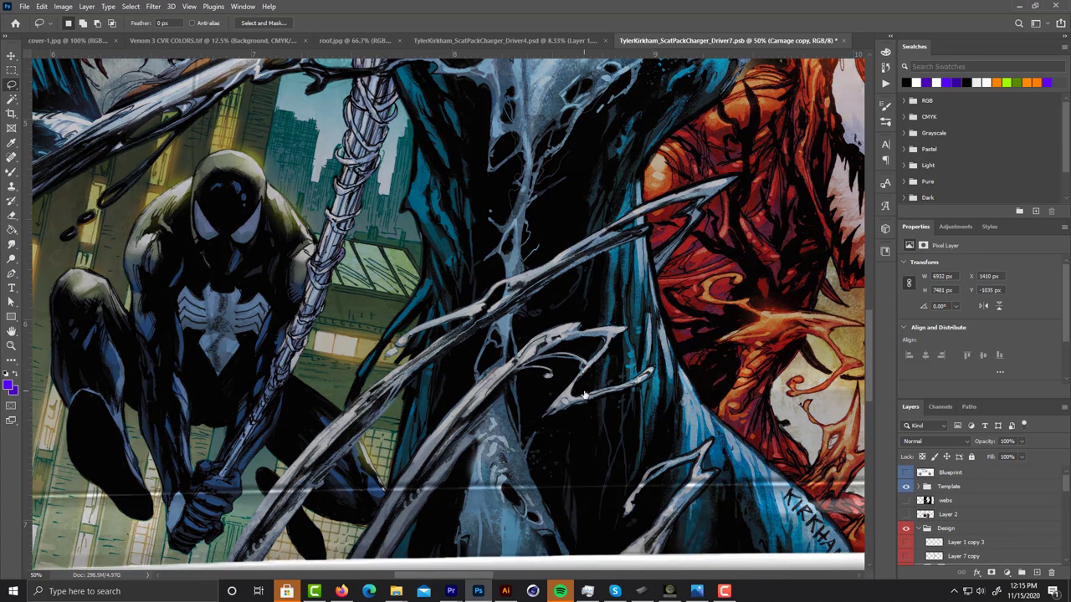
scroll(585, 395, down, 4)
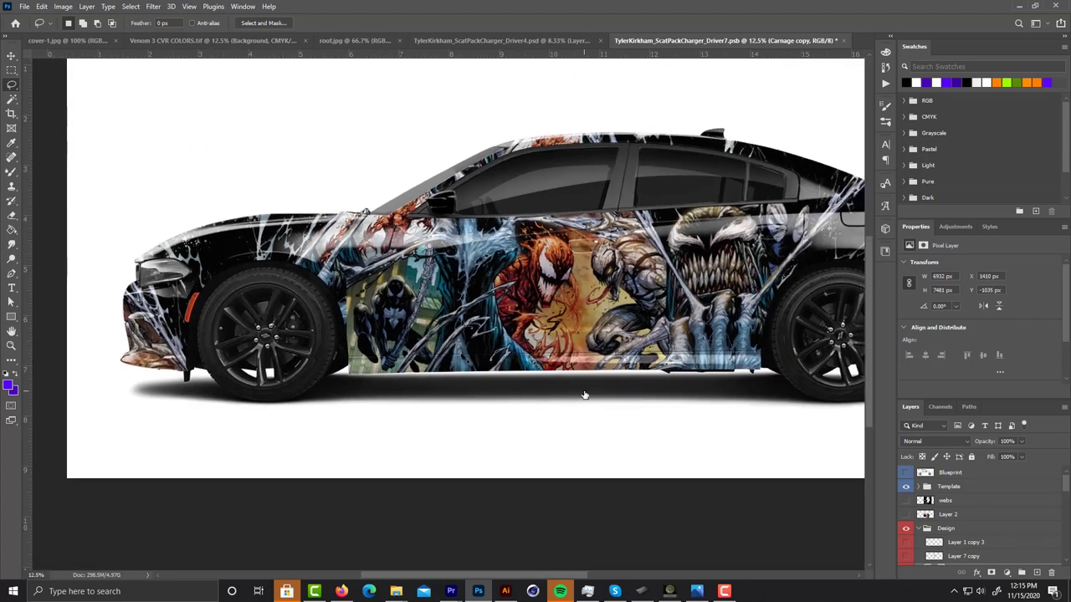
scroll(585, 395, down, 1)
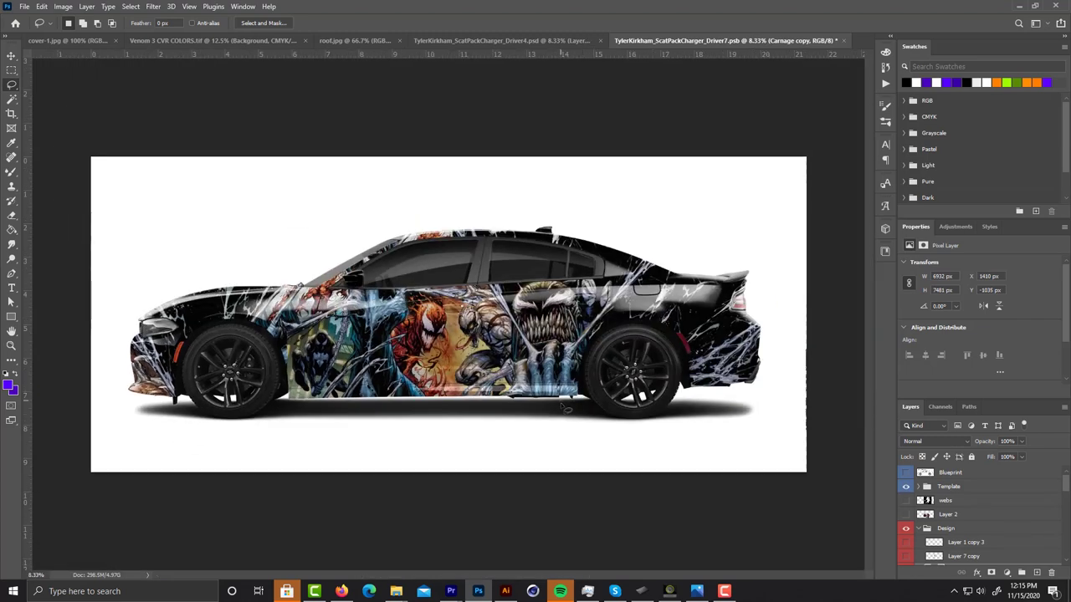
mouse_move(552, 405)
mouse_down()
mouse_move(389, 372)
mouse_move(377, 309)
mouse_up()
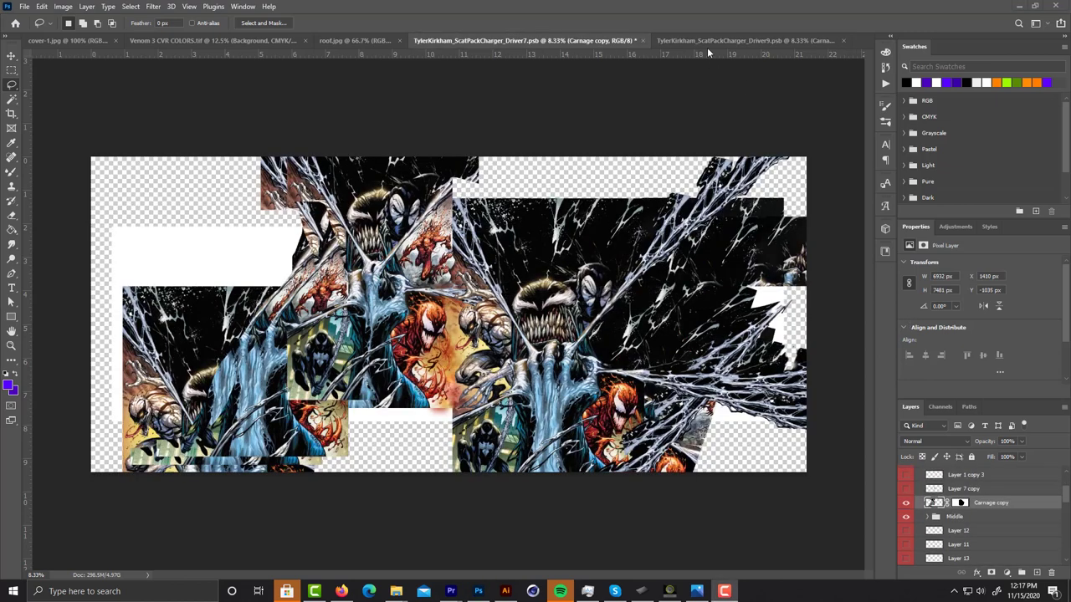
On the Driver7 collage, lasso a region on its left side
click(708, 42)
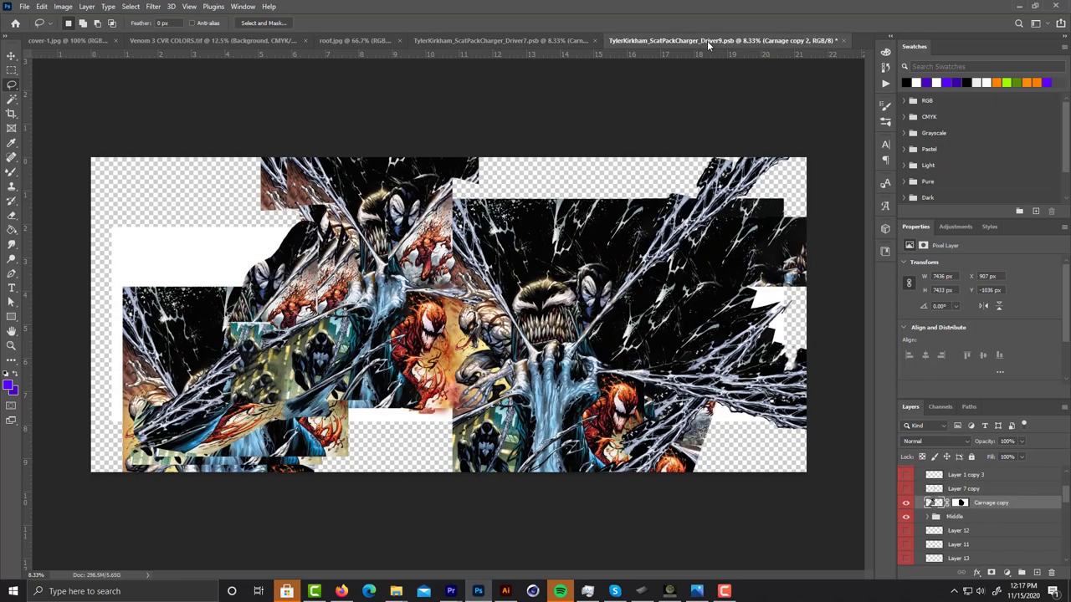
click(532, 38)
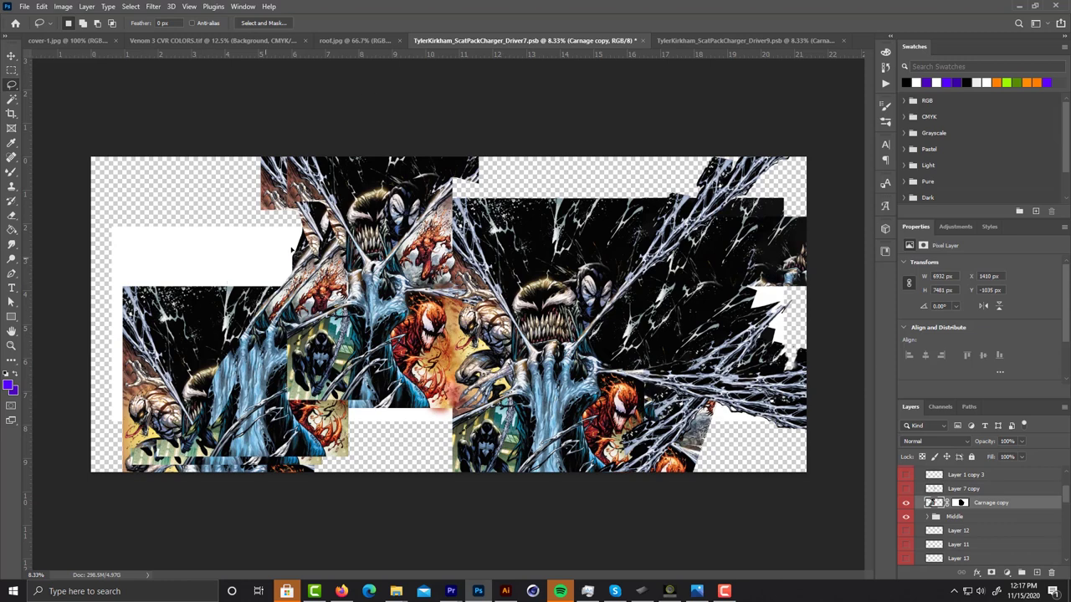
mouse_move(302, 232)
mouse_down()
mouse_move(210, 258)
mouse_move(172, 308)
mouse_move(428, 405)
mouse_up()
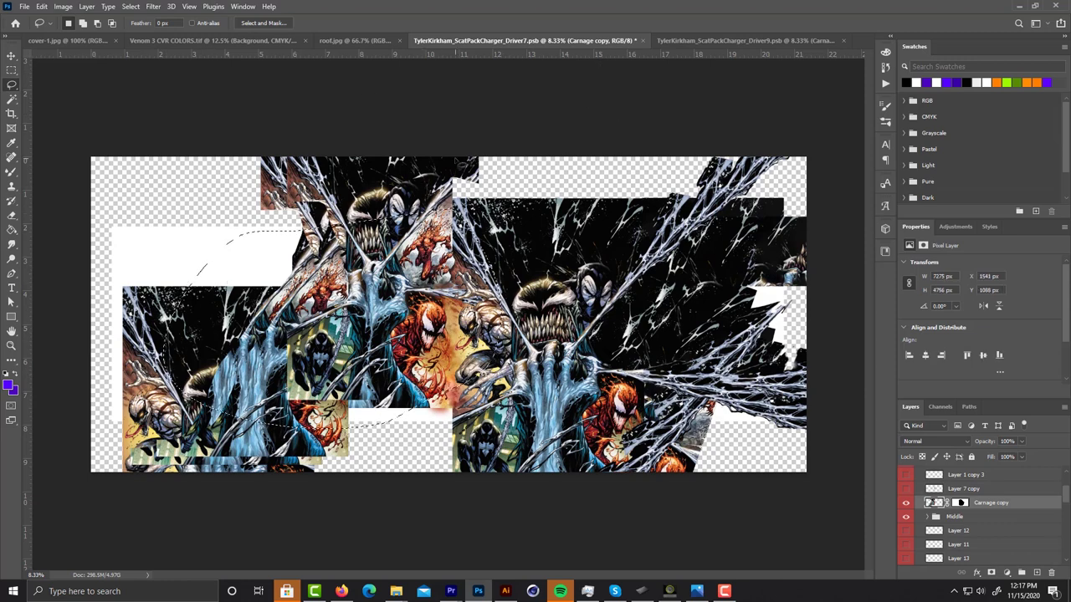
Flip between Driver9 and Driver7 to compare, then show the car mockup over the wrap artwork
click(645, 40)
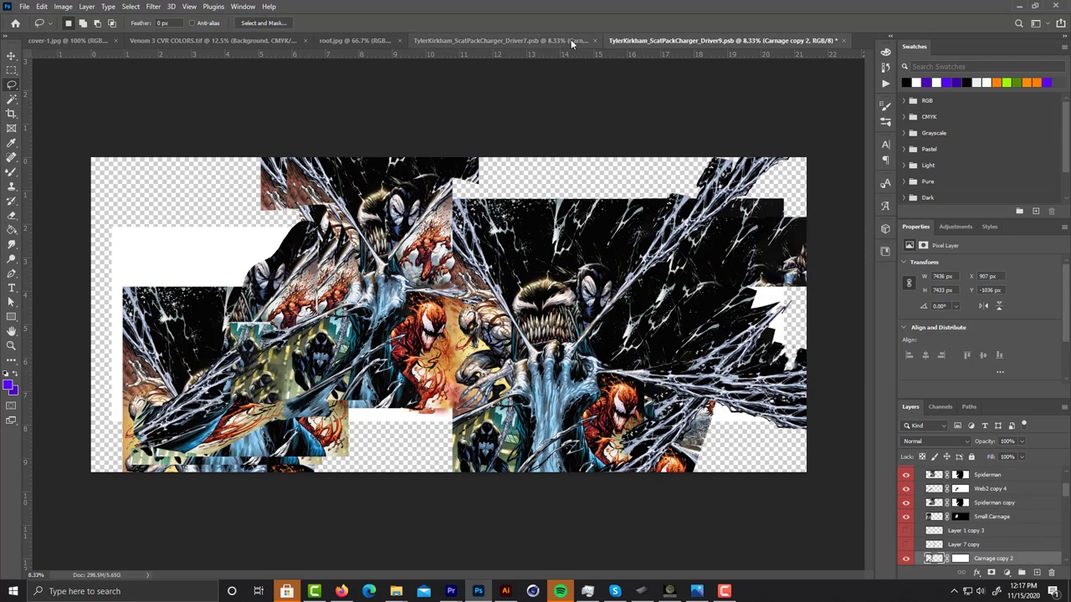
click(571, 40)
click(662, 42)
click(574, 41)
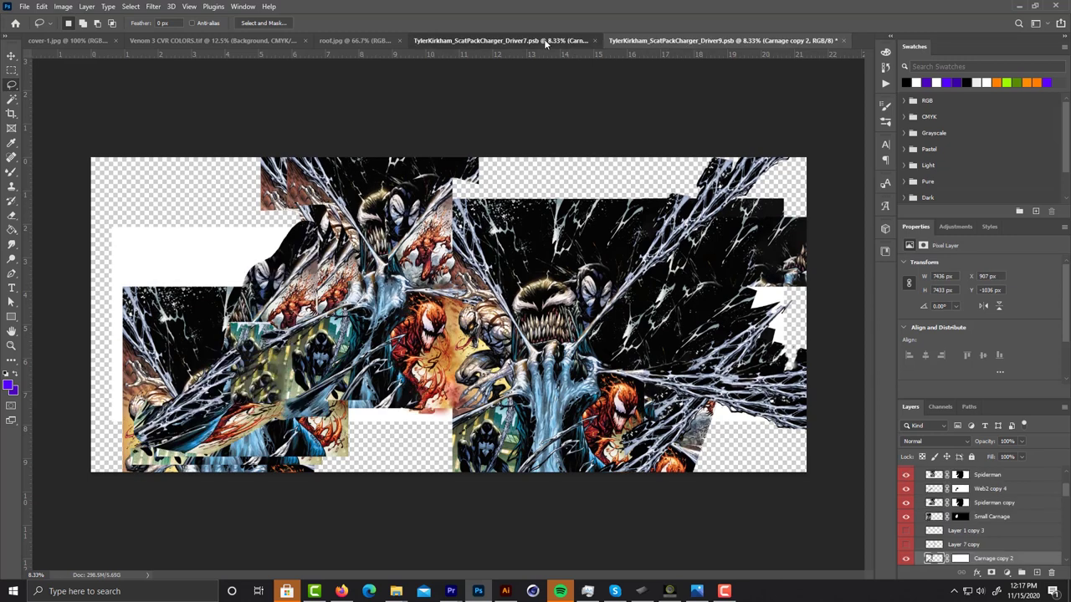
click(678, 42)
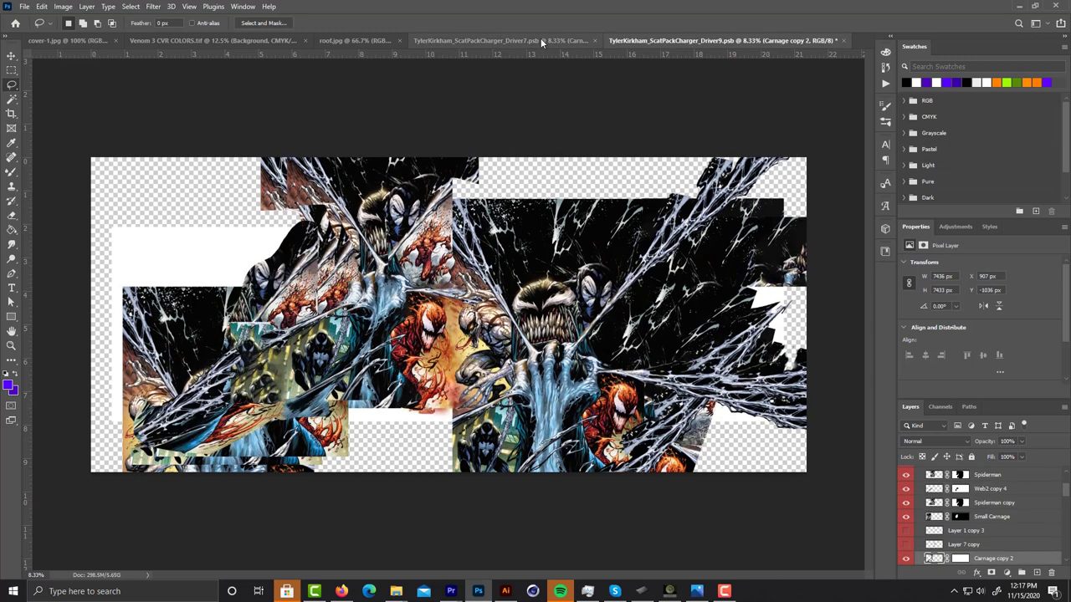
click(540, 38)
click(690, 41)
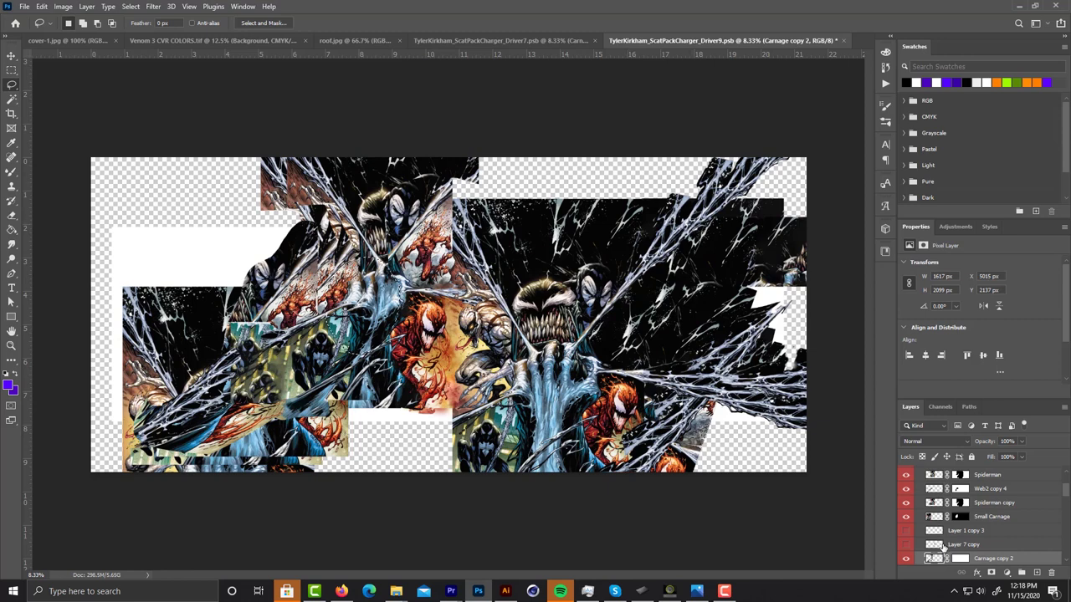
scroll(939, 520, up, 3)
click(904, 487)
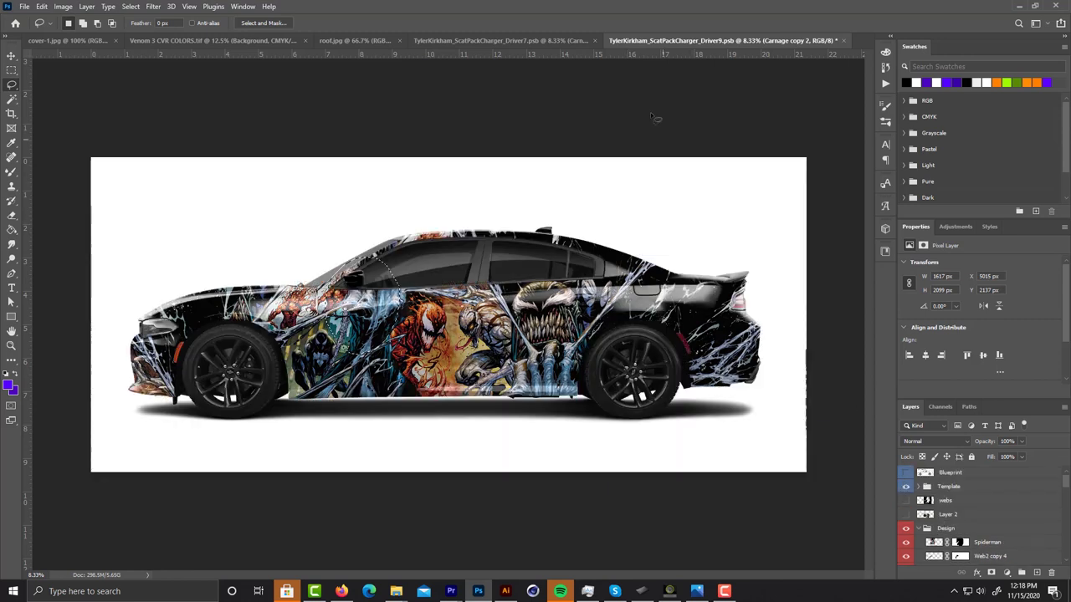
Show the car mockup in Driver7 and switch to the Lasso tool
click(522, 38)
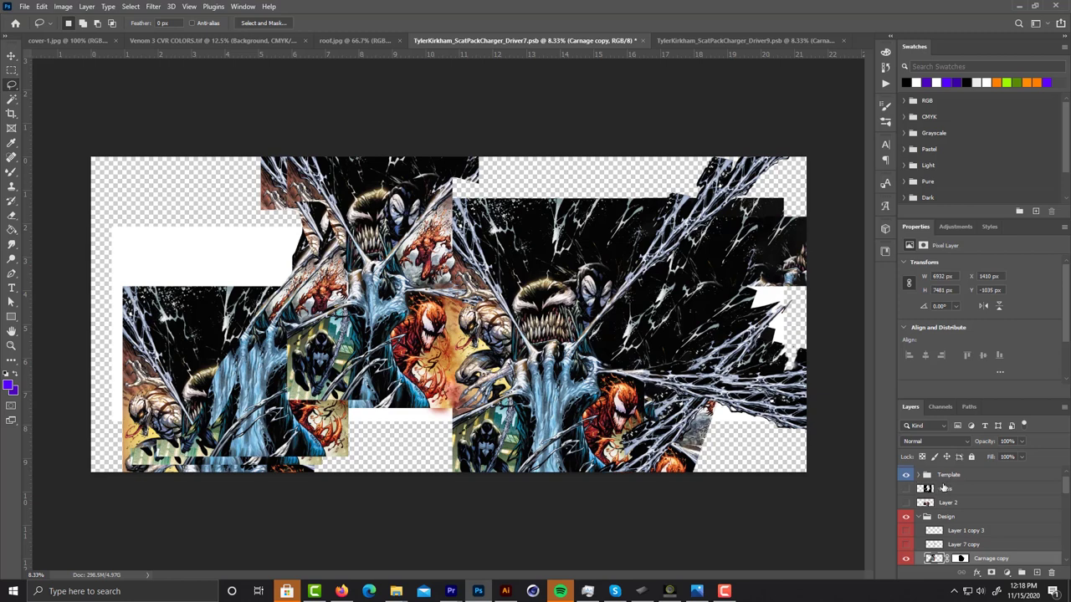
click(943, 477)
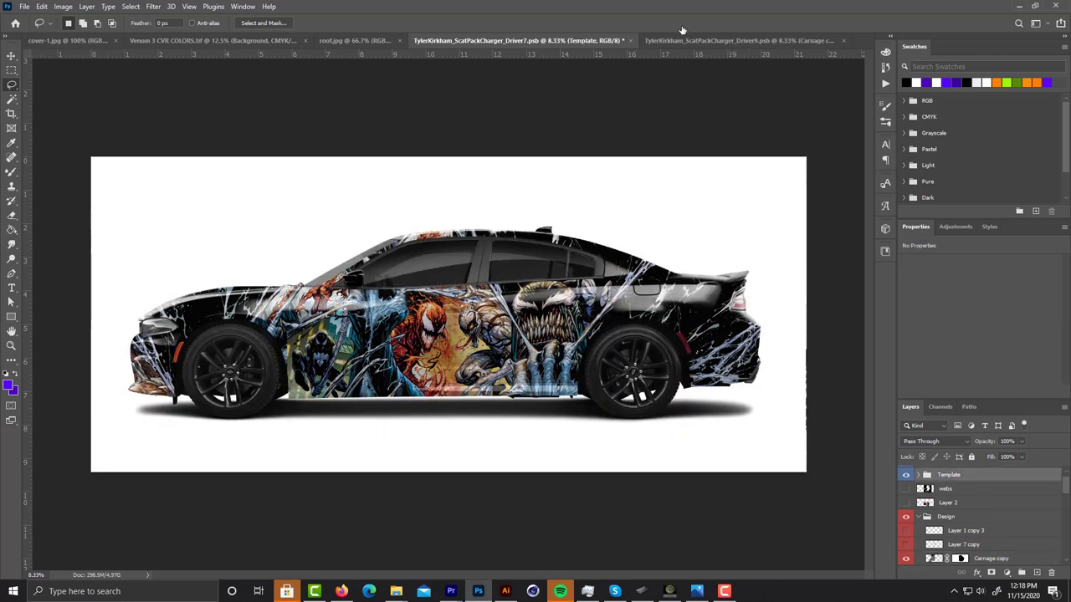
click(10, 85)
In Driver9, deselect and trace a freehand selection around the front wheel
click(682, 39)
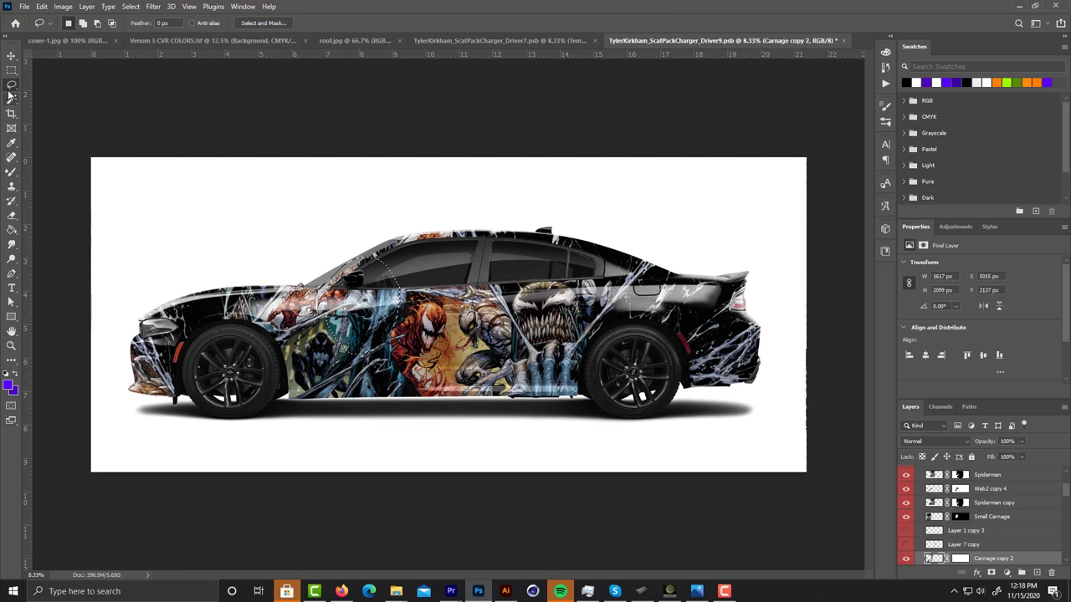
key(ctrl+d)
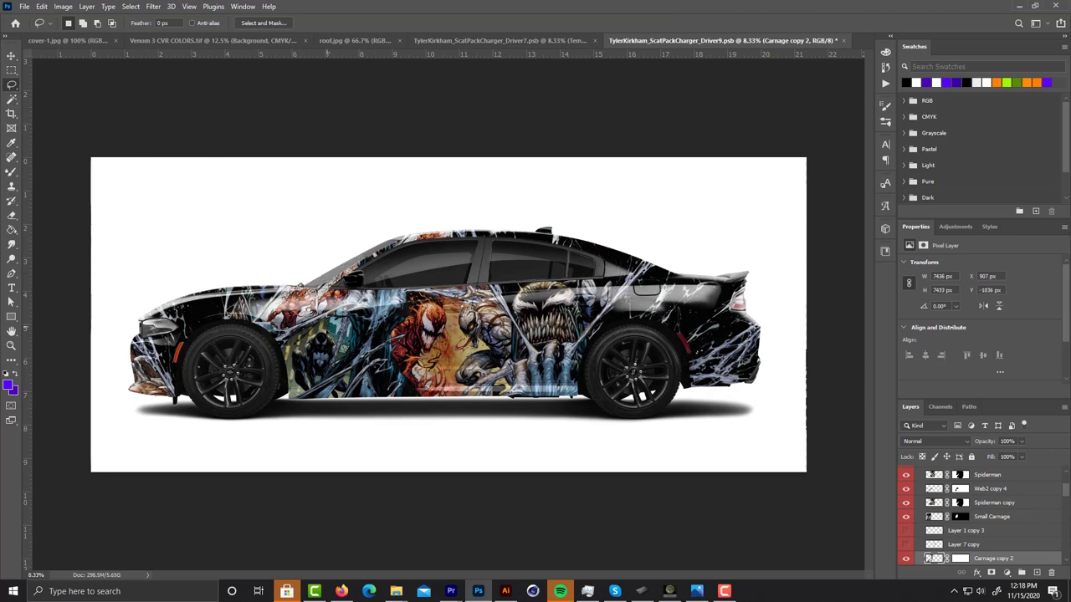
mouse_move(371, 343)
mouse_down()
mouse_move(349, 298)
mouse_move(201, 383)
mouse_move(331, 365)
mouse_move(368, 344)
mouse_up()
Compare with Driver7, then hide Driver9's Template group to reveal the flat artwork
click(554, 45)
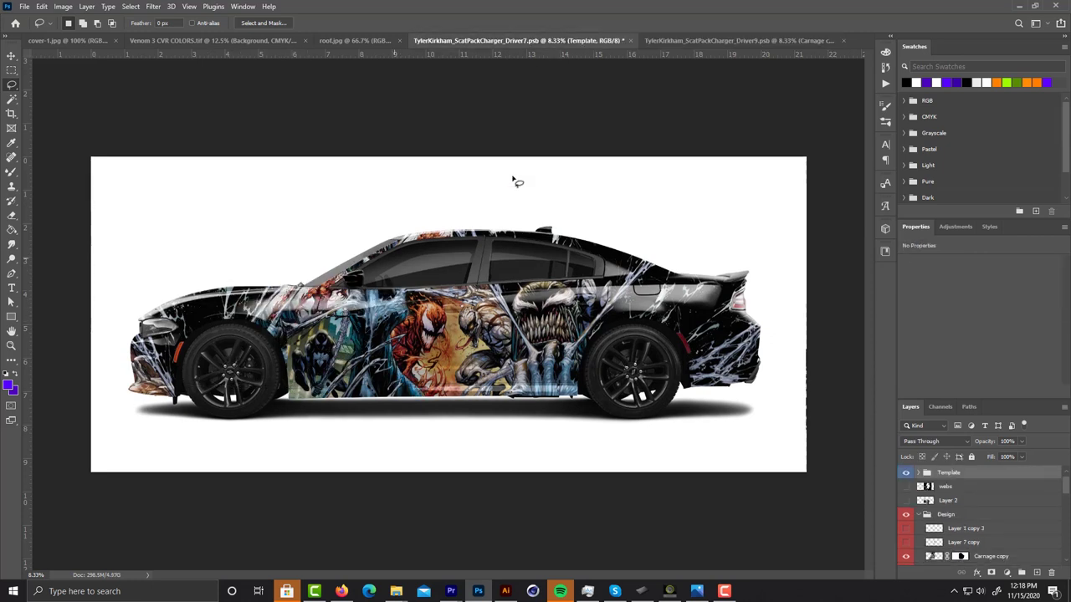
click(653, 41)
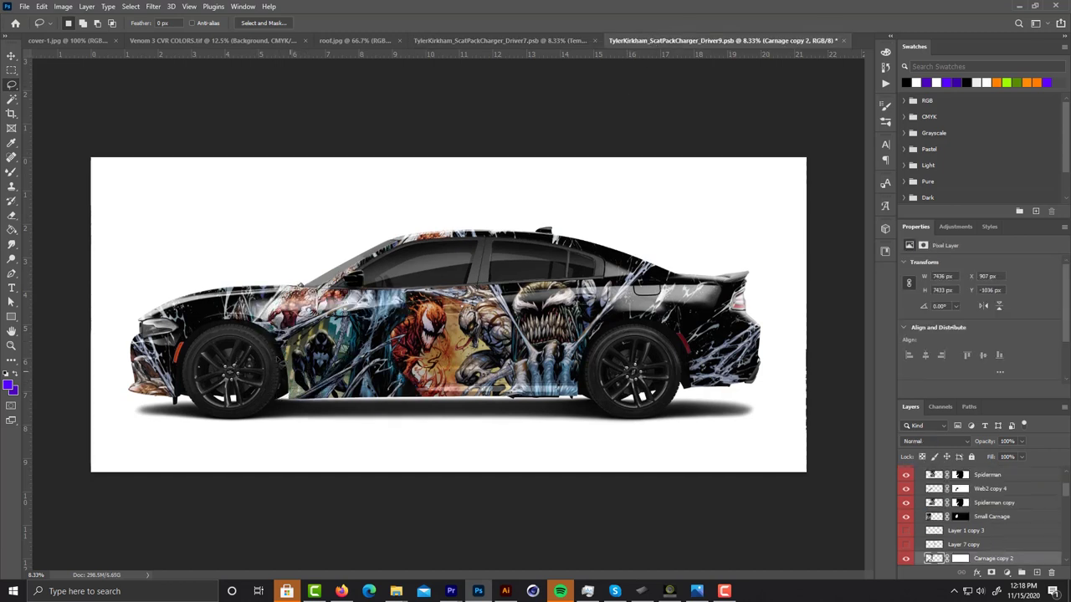
scroll(937, 518, up, 2)
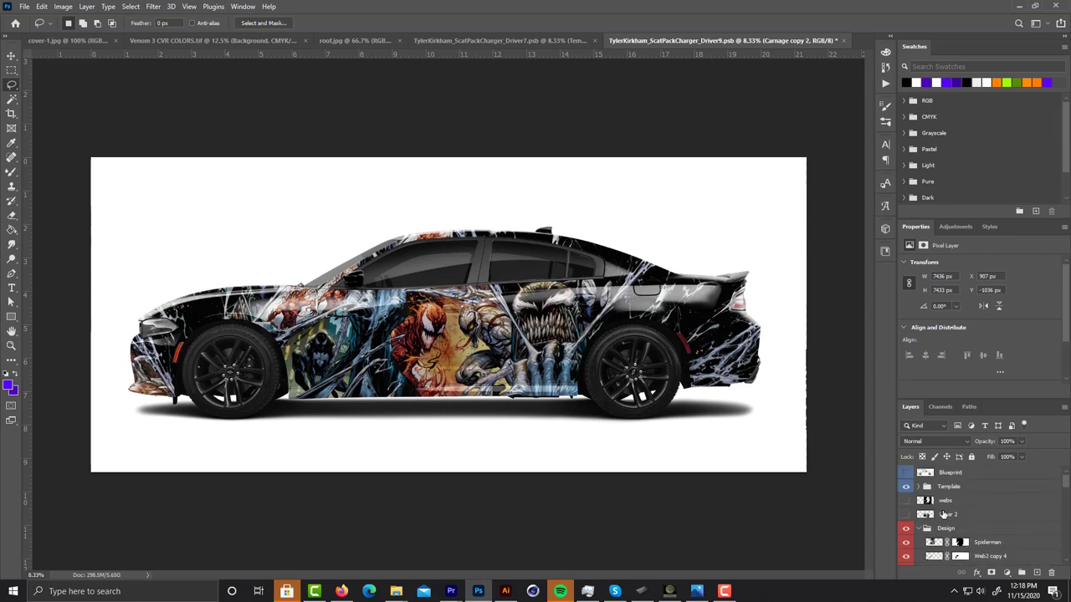
click(906, 487)
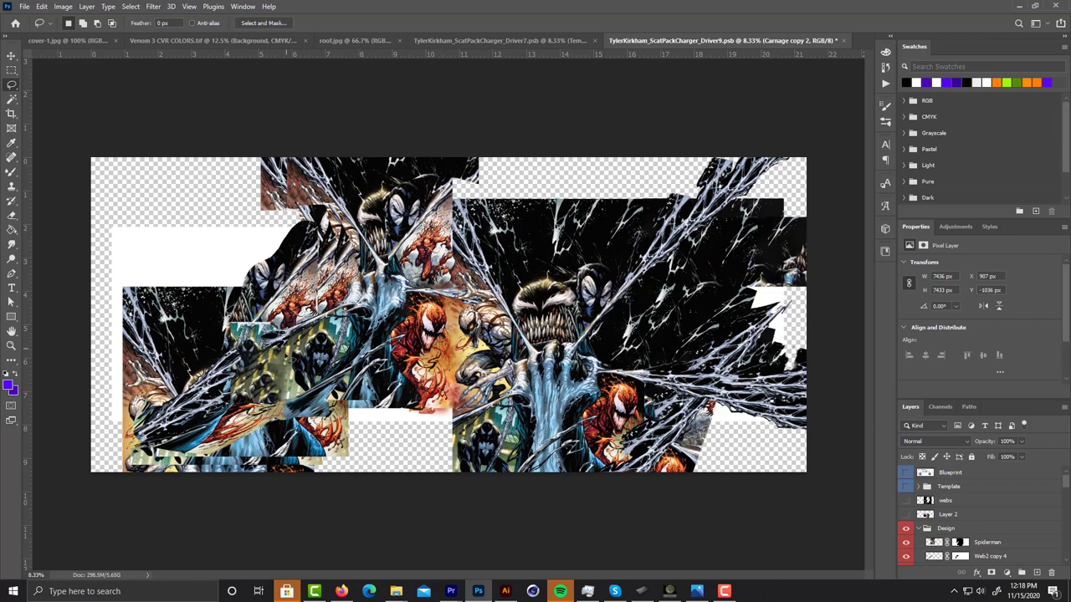
Try lasso and rectangle selections on the Driver9 artwork, clear them, and show the car mockup
mouse_move(151, 428)
mouse_down()
mouse_move(136, 444)
mouse_move(269, 393)
mouse_move(135, 421)
mouse_up()
click(905, 486)
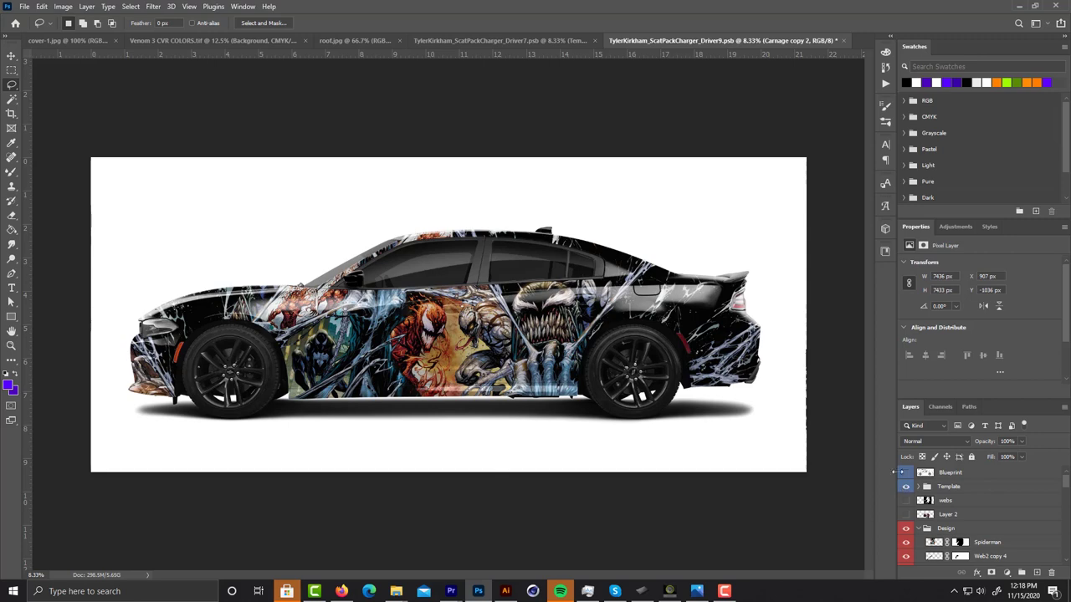
click(905, 488)
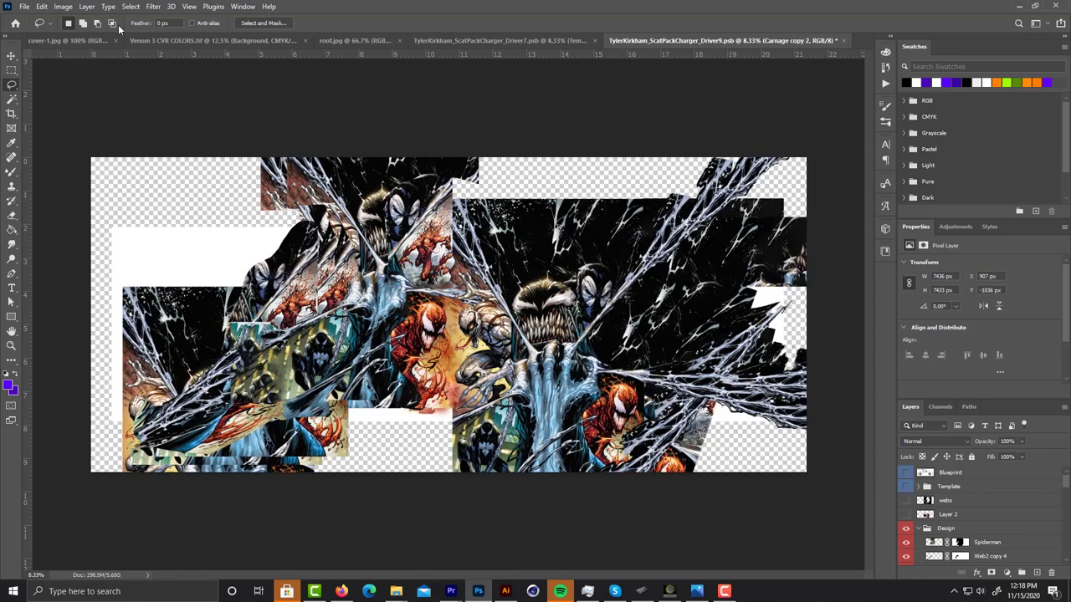
click(12, 70)
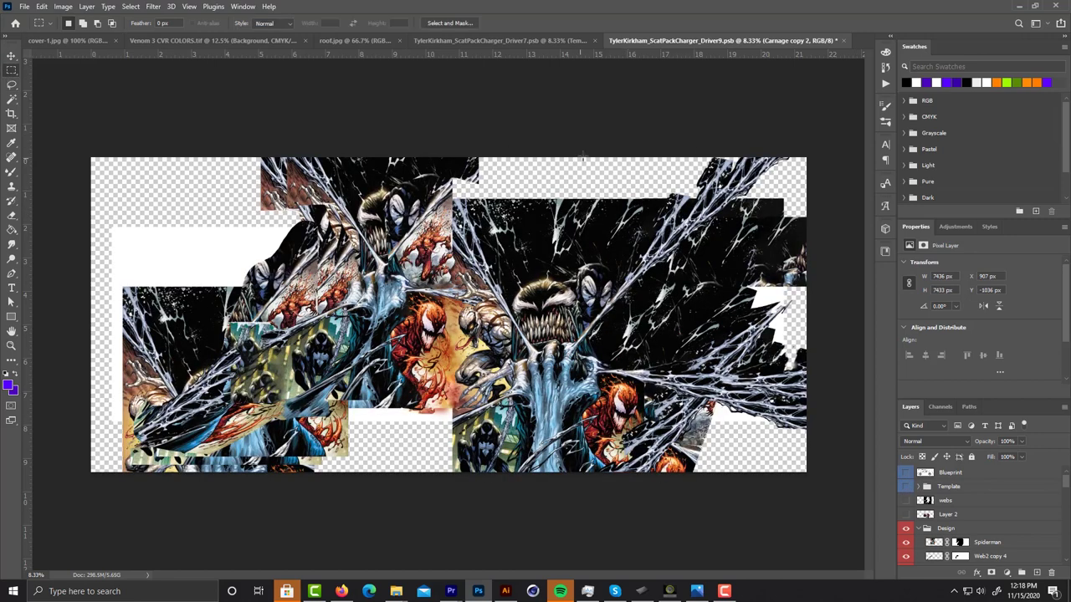
drag(583, 156, 786, 293)
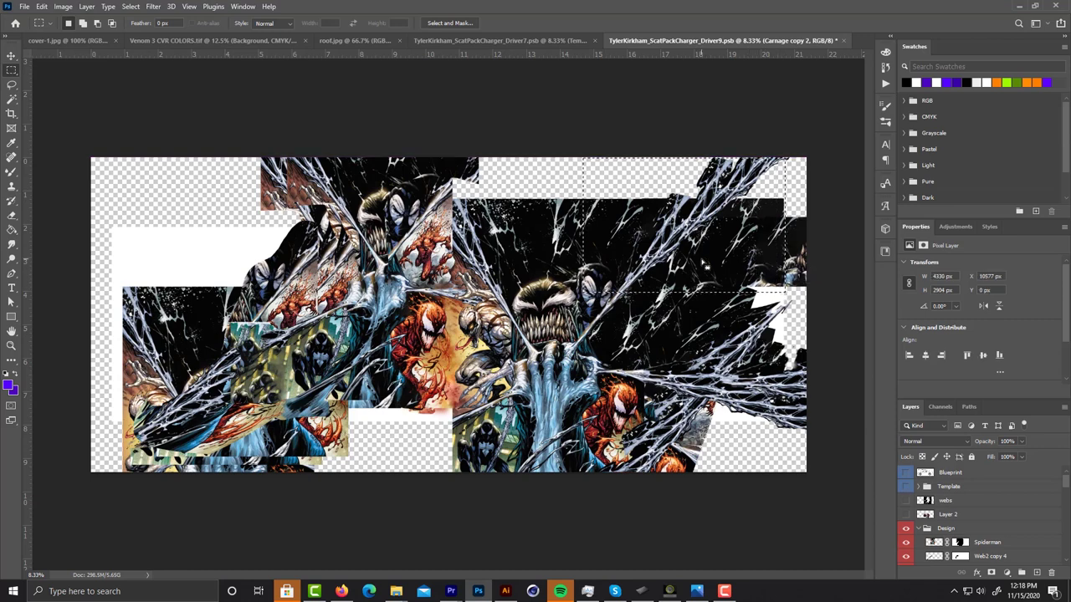
click(705, 264)
click(12, 84)
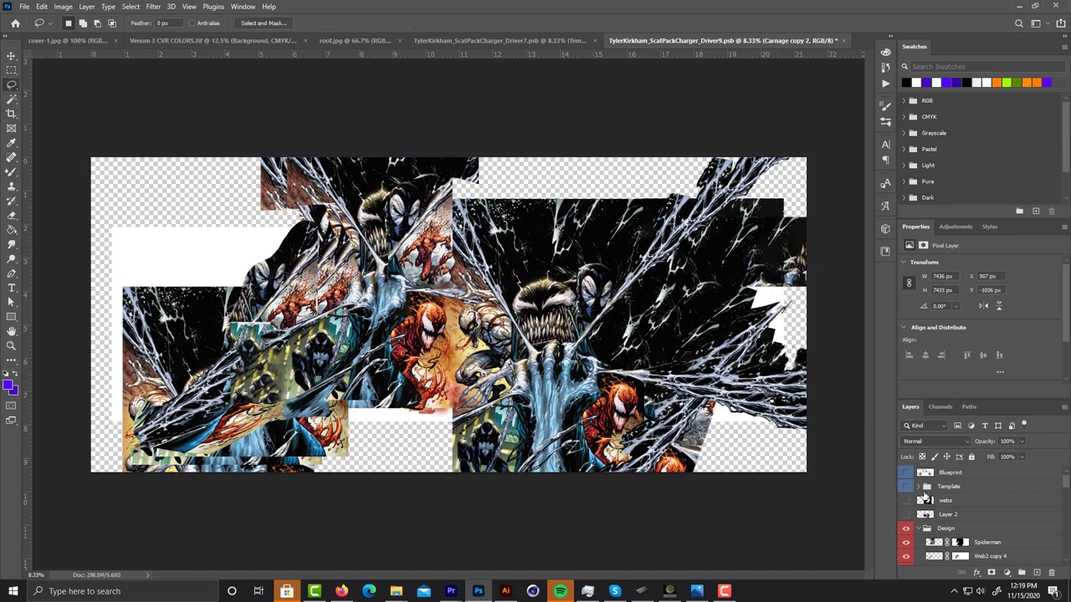
click(906, 486)
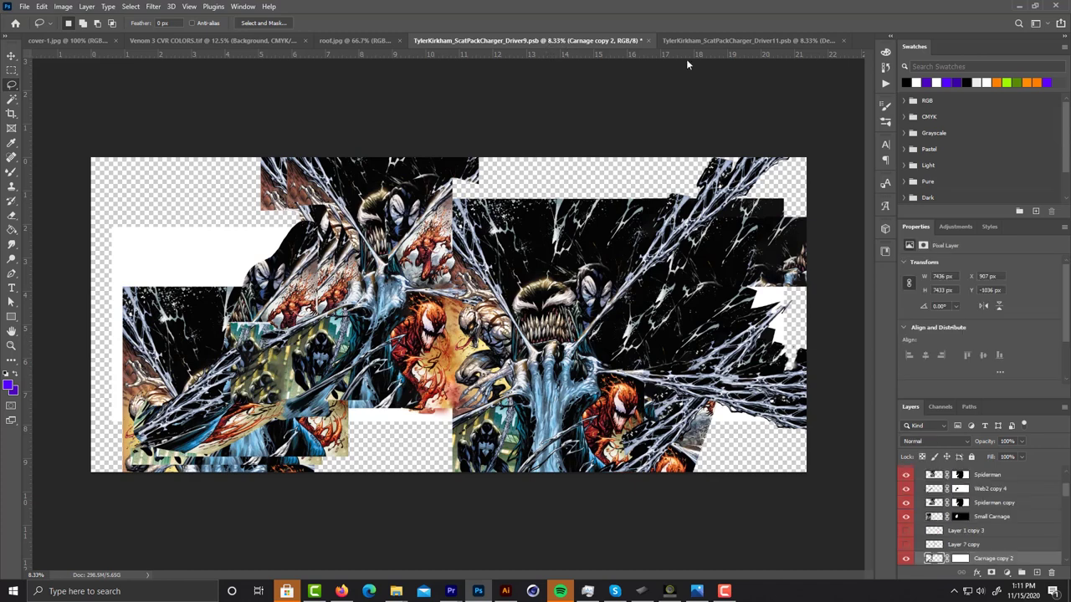
Flip between the Driver9 and Driver11 versions to compare them
click(732, 42)
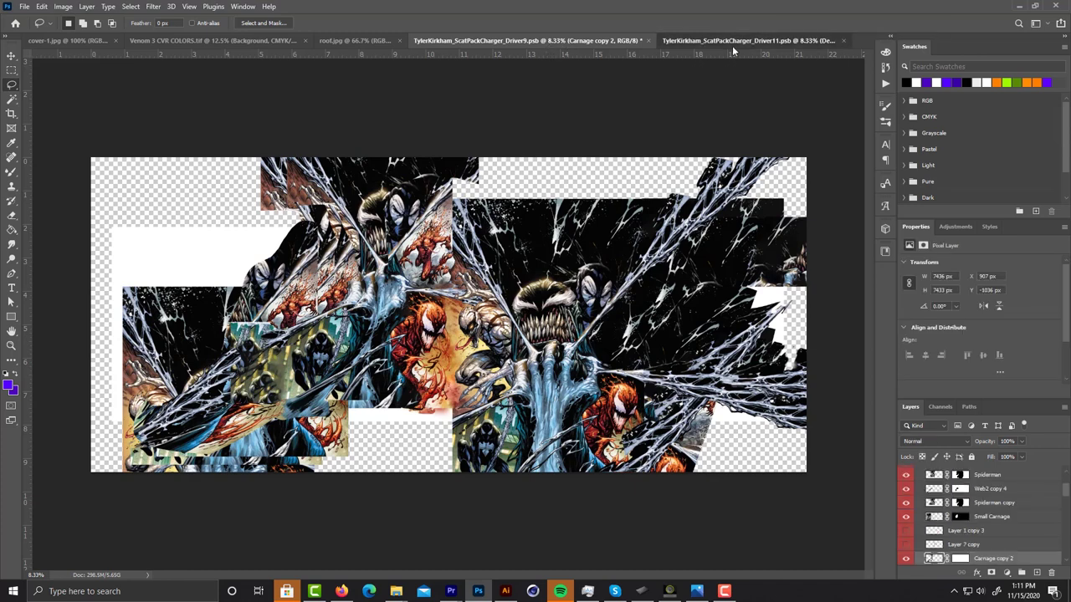
click(535, 39)
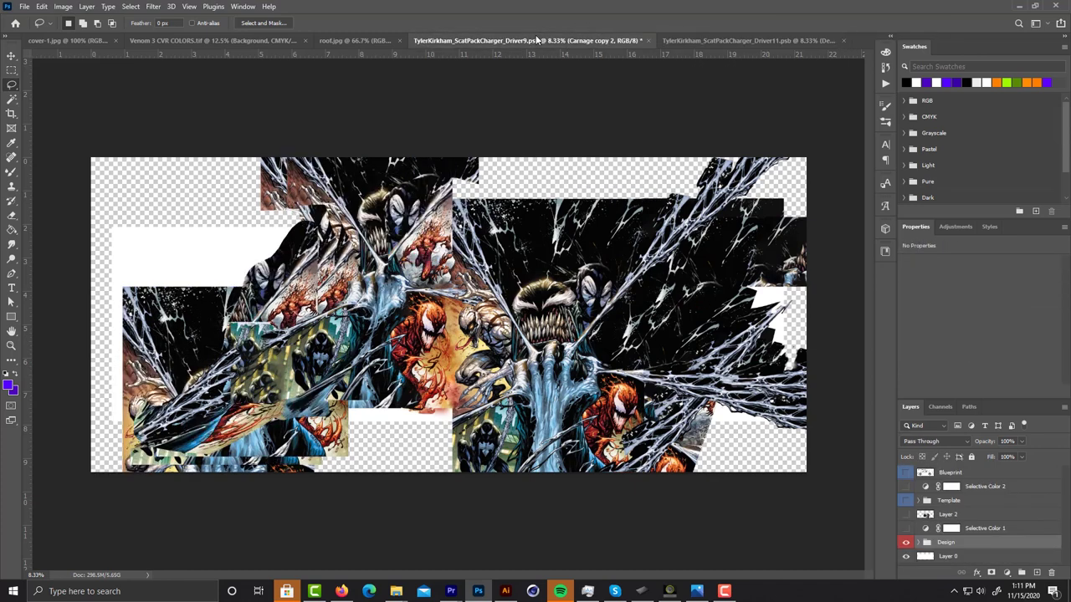
click(746, 40)
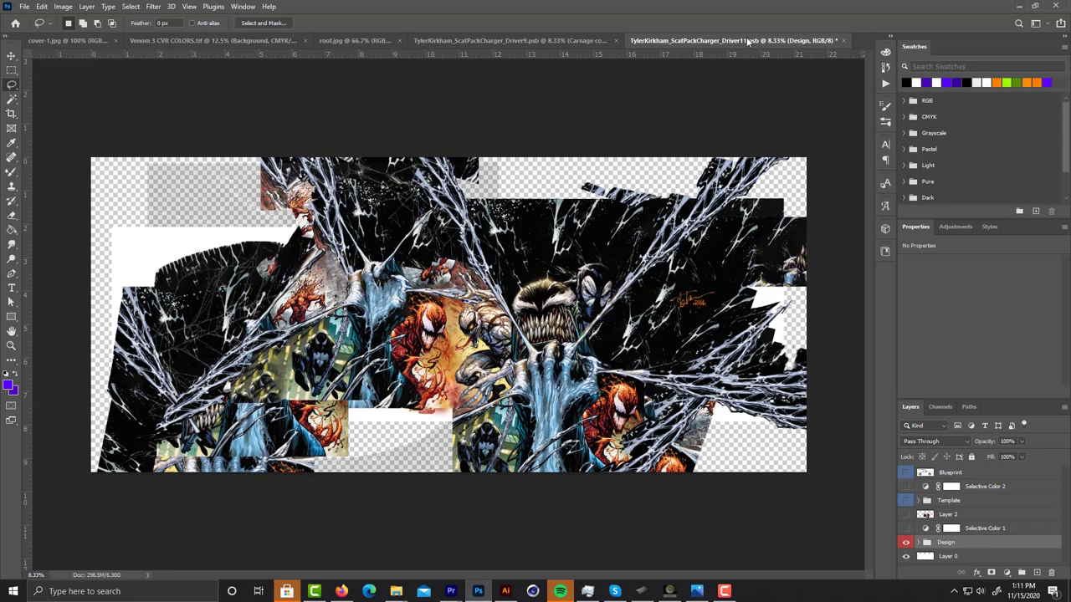
click(497, 42)
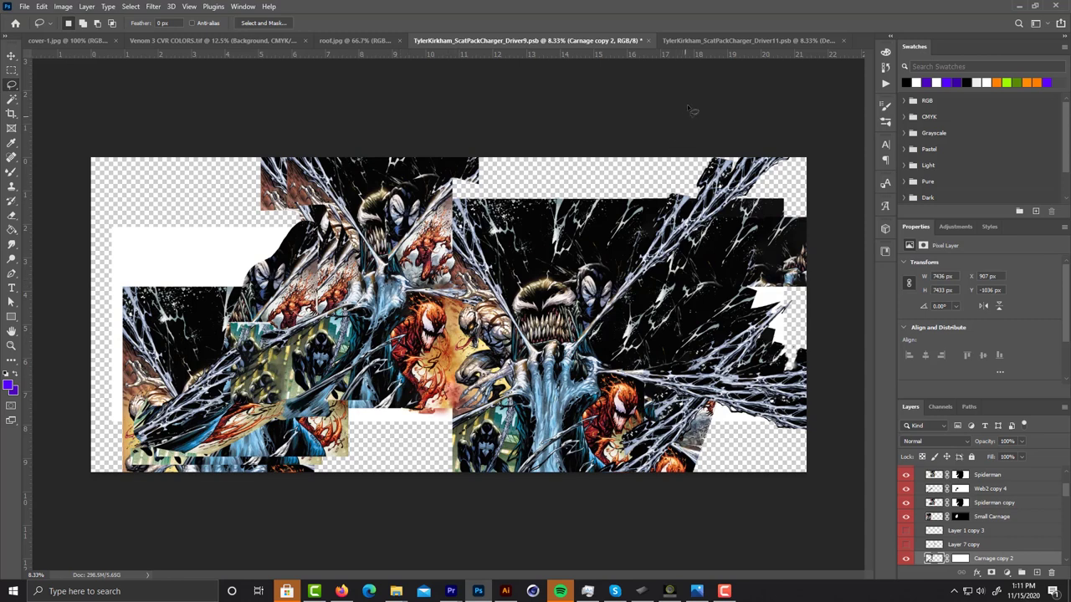
click(698, 44)
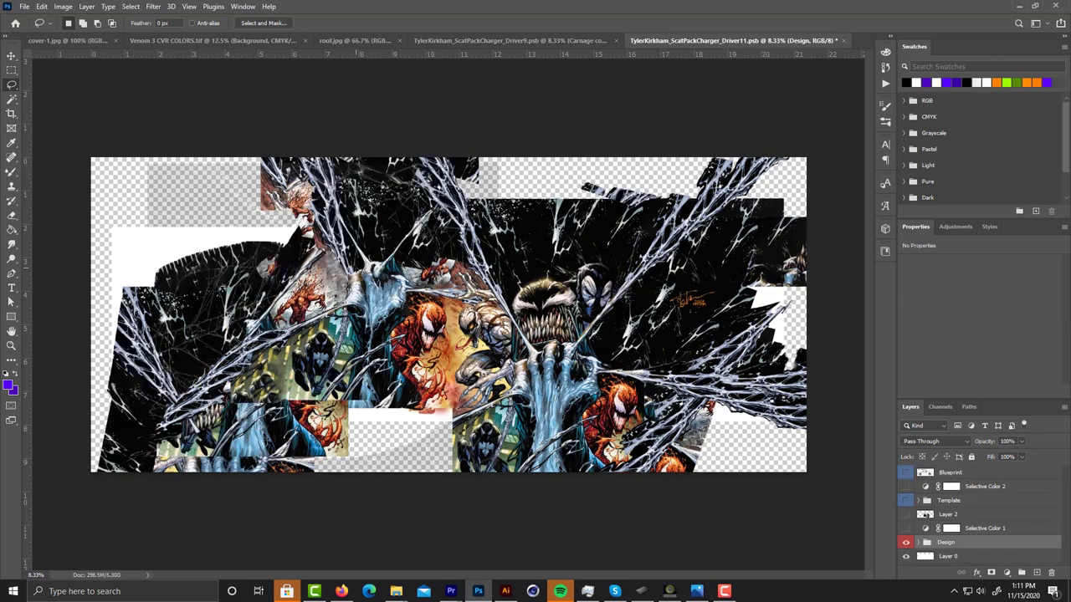
click(480, 42)
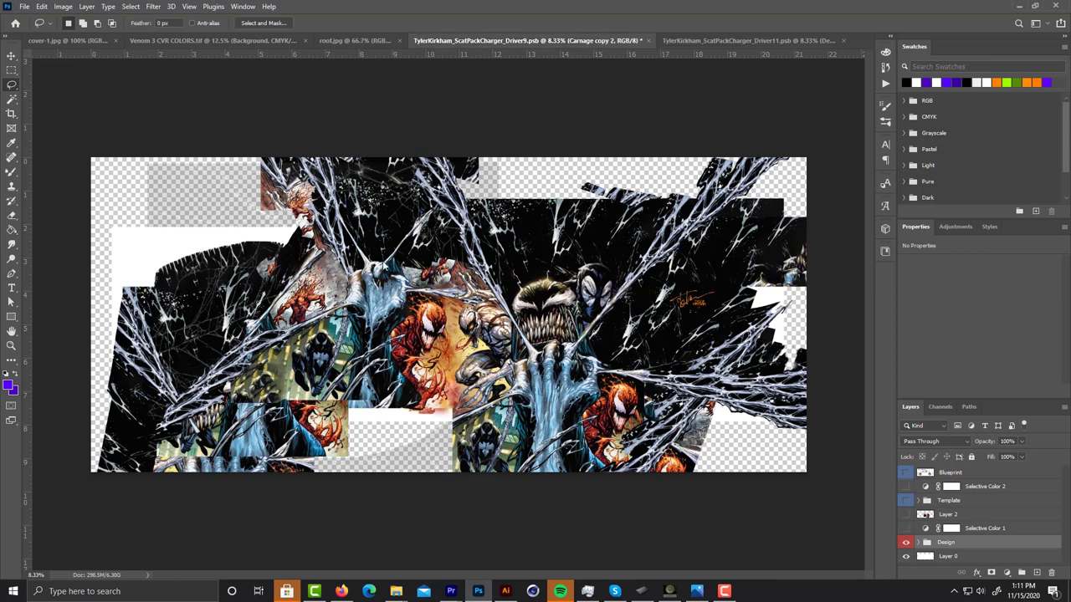
click(731, 44)
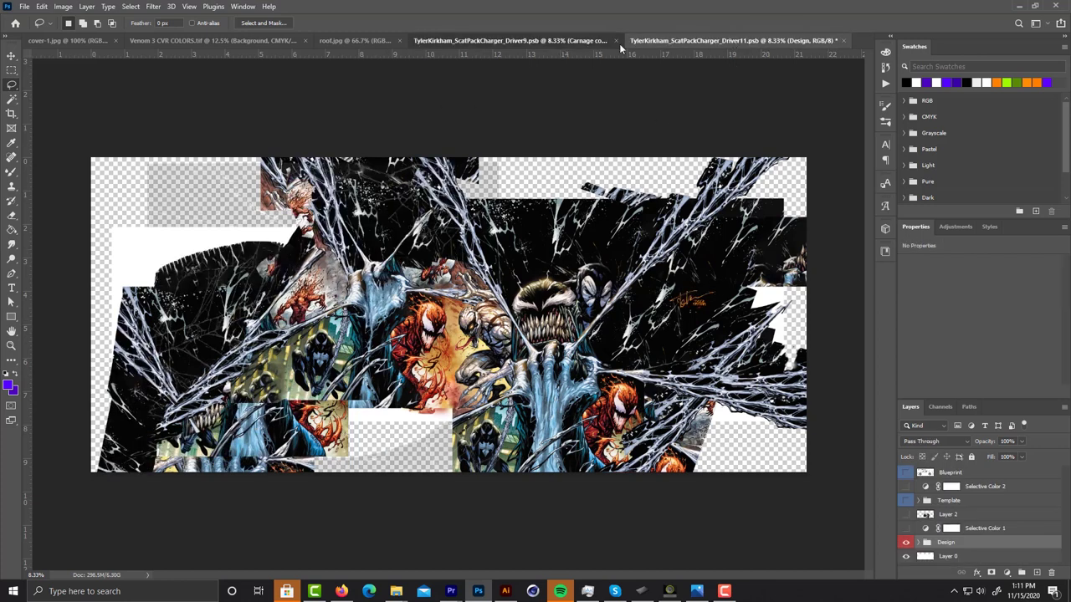
click(686, 38)
click(587, 38)
click(570, 37)
click(676, 39)
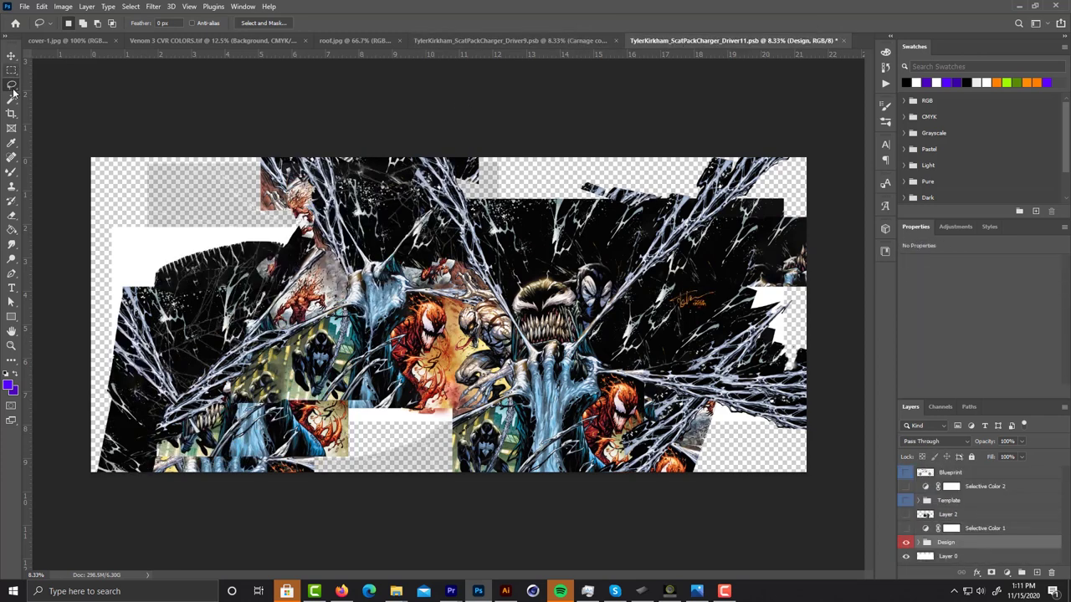
Lasso the roof area at Driver11's top middle and show its car mockup
mouse_move(473, 171)
mouse_down()
mouse_move(393, 143)
mouse_move(285, 251)
mouse_move(474, 167)
mouse_up()
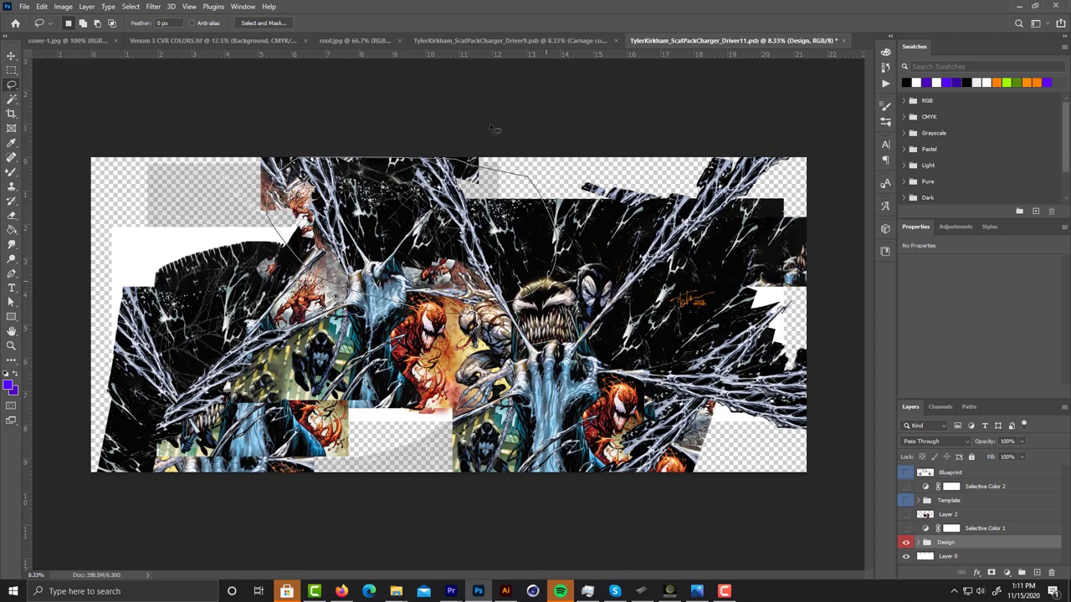
click(536, 37)
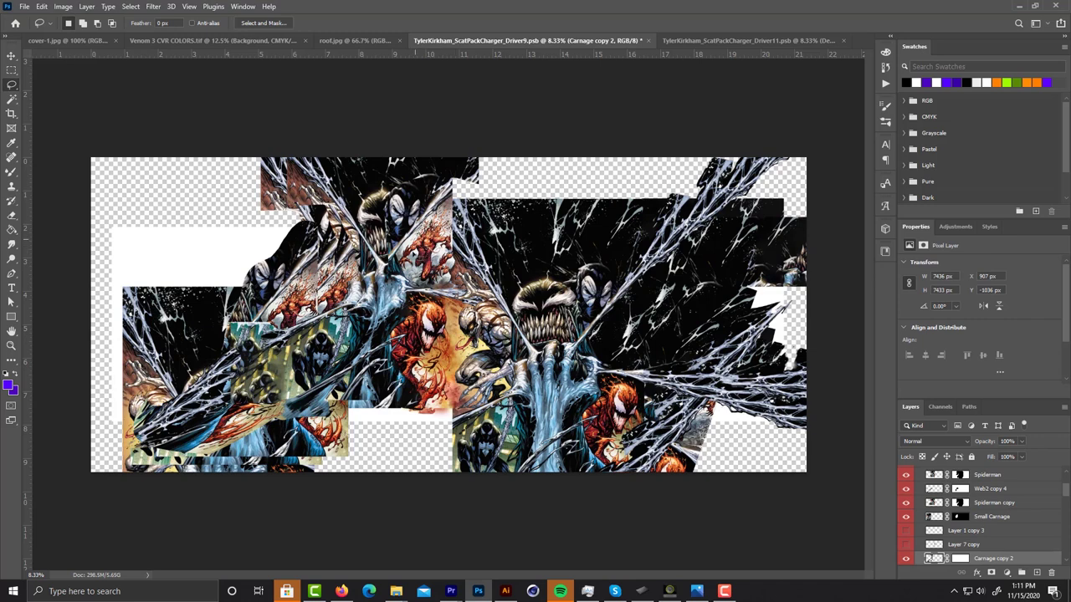
click(634, 40)
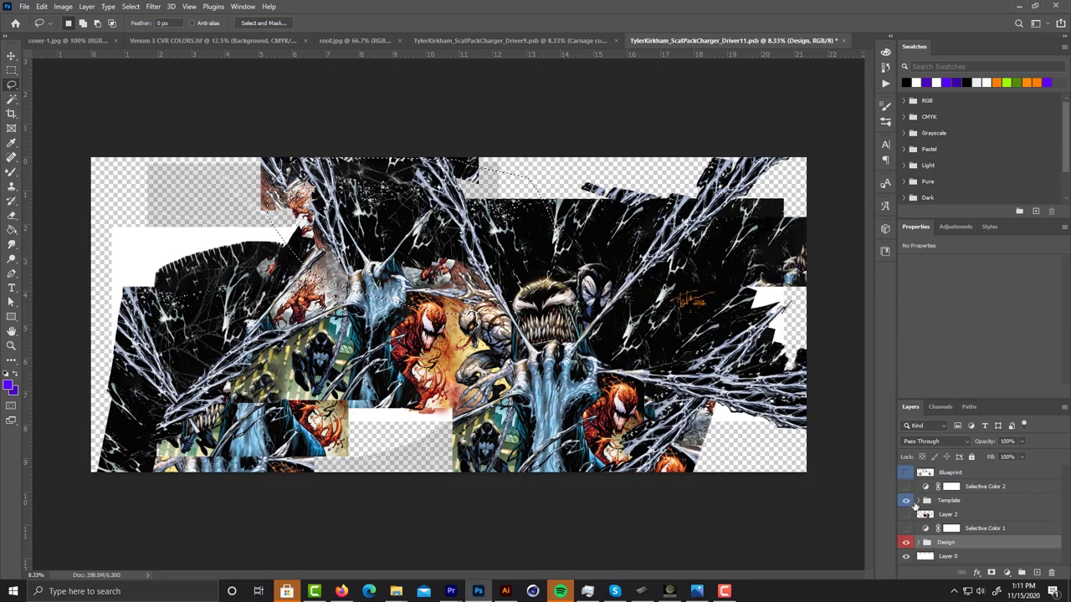
click(906, 500)
Deselect the roof in Driver11, turn off its Template group, and go back to Driver9
click(941, 500)
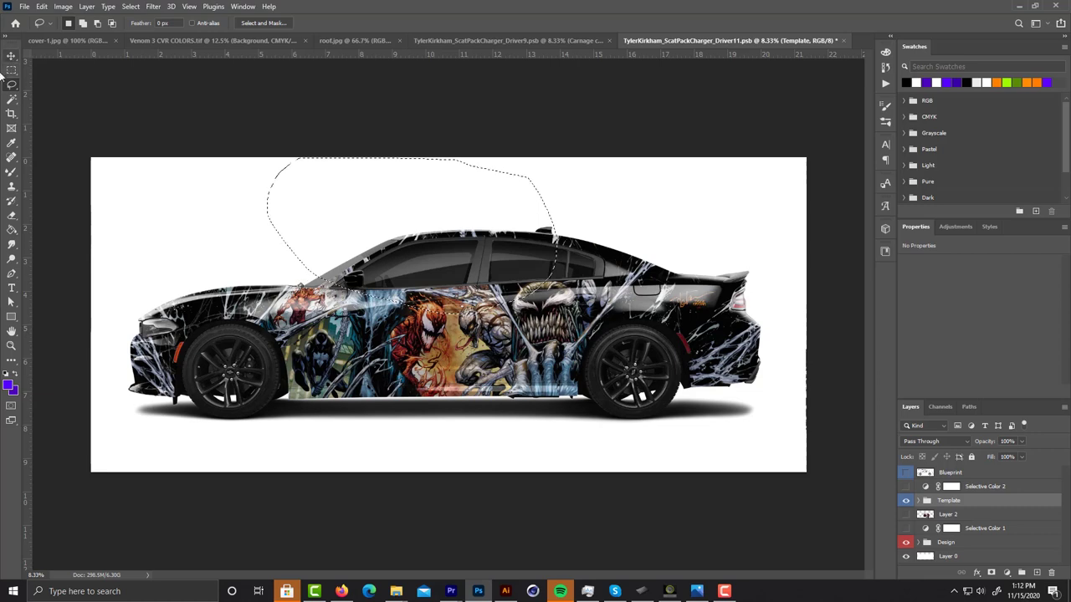
click(242, 219)
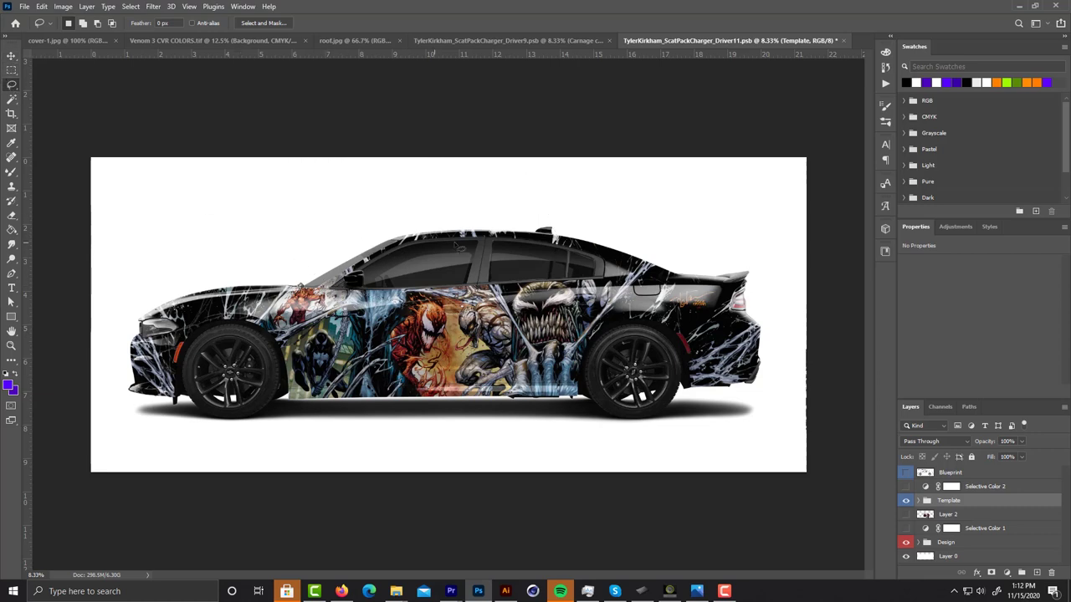
click(526, 40)
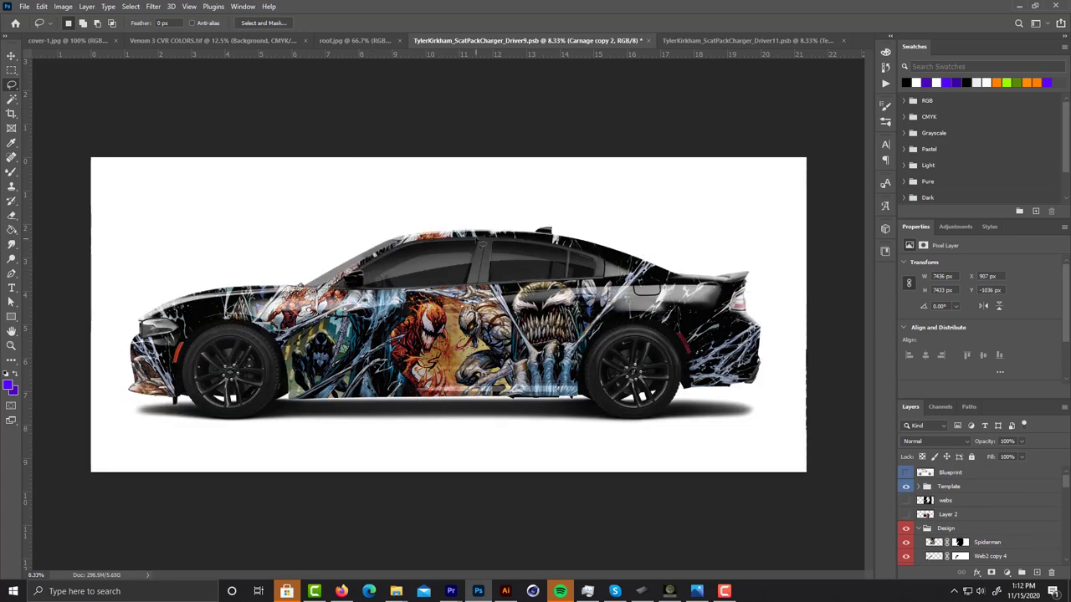
click(686, 45)
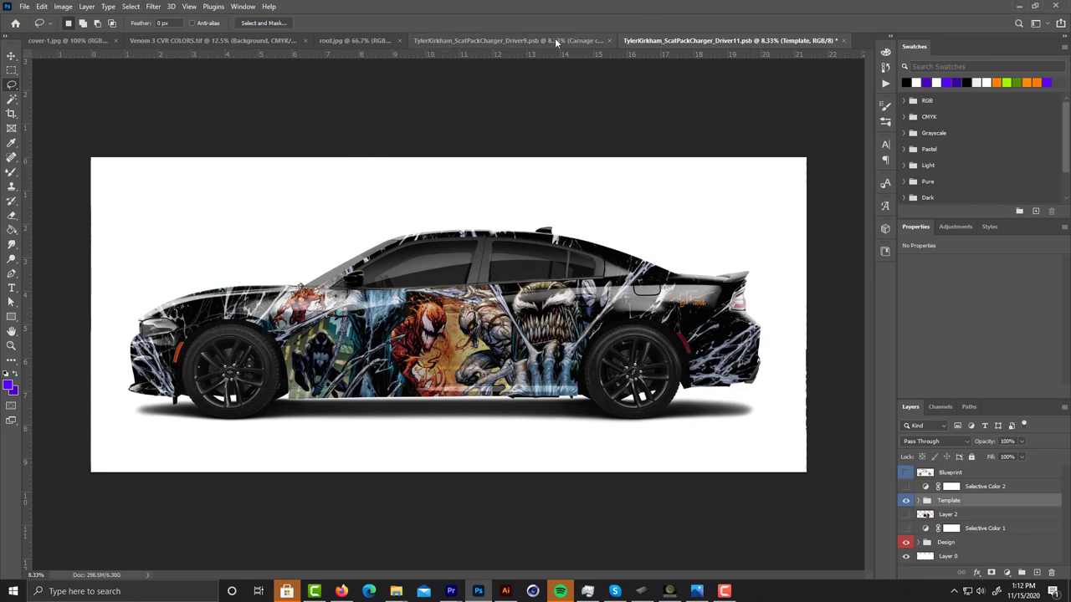
click(906, 500)
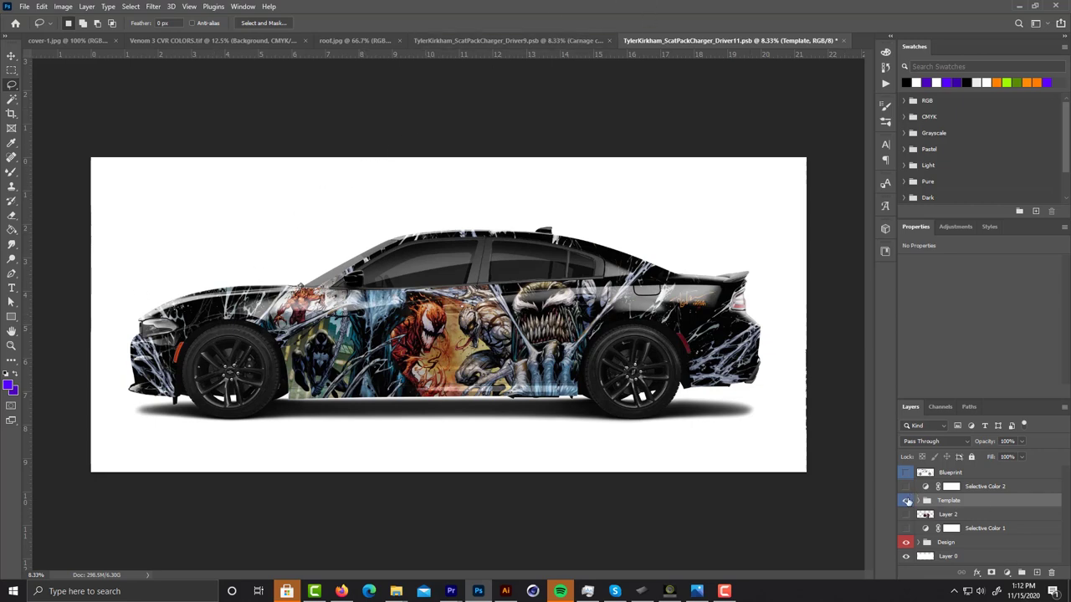
click(576, 45)
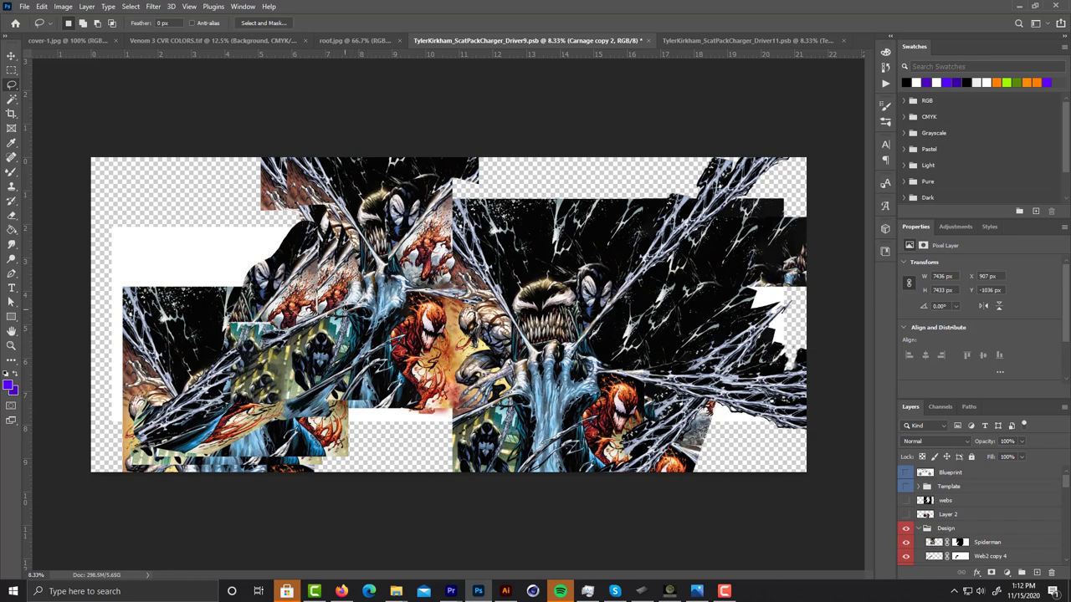
In Driver11, undo the last change and begin a freehand selection across the artwork
click(701, 39)
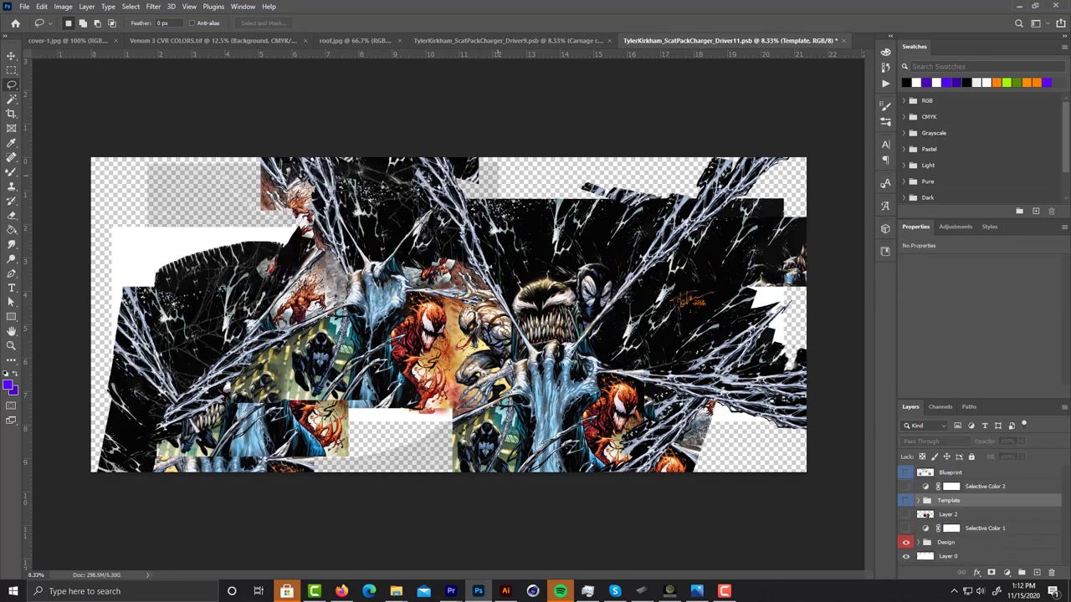
scroll(350, 282, up, 1)
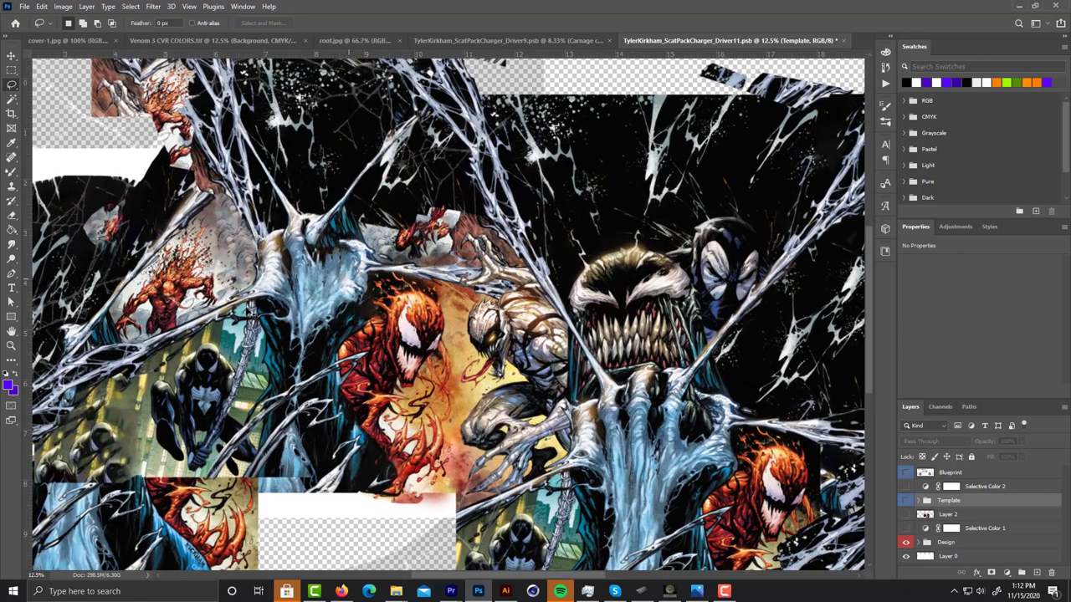
key(ctrl+z)
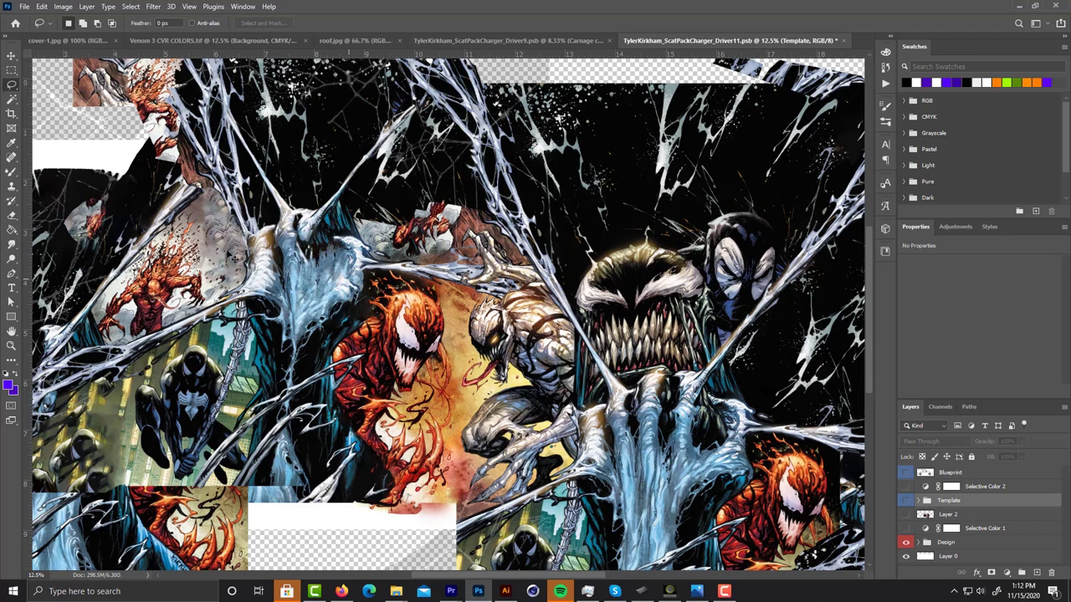
click(241, 308)
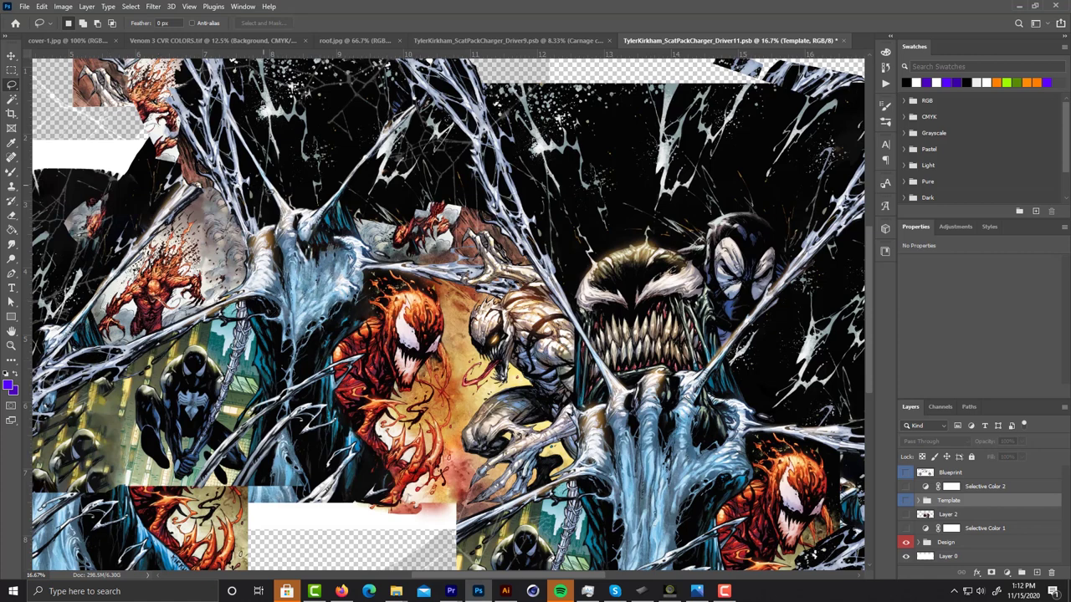
Zoom in and back out on Driver9, then zoom out to see all of Driver11
click(552, 40)
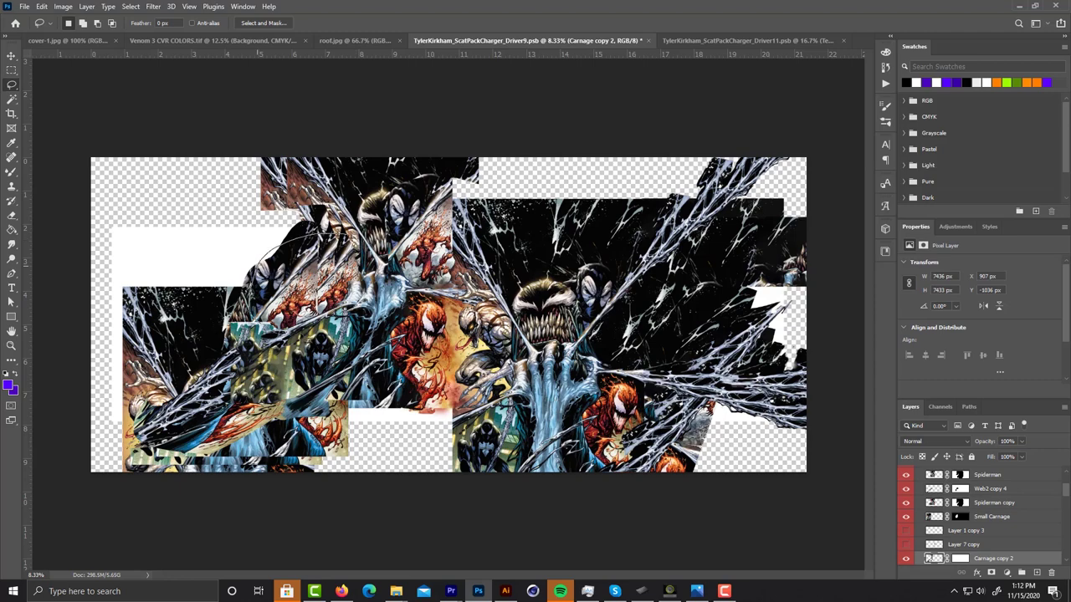
key(ctrl+plus)
key(ctrl+plus)
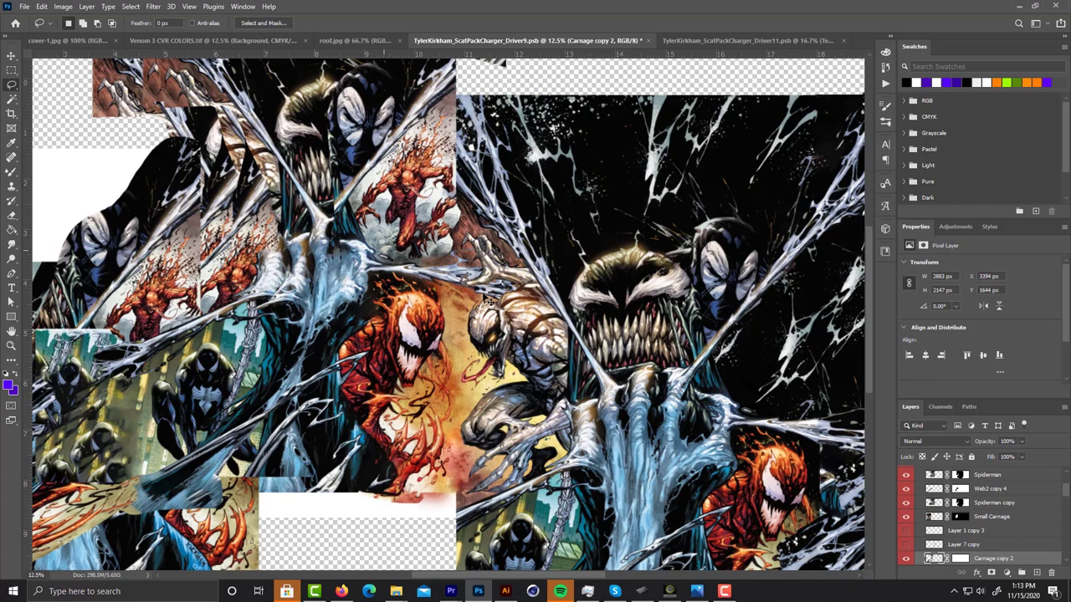
key(ctrl+plus)
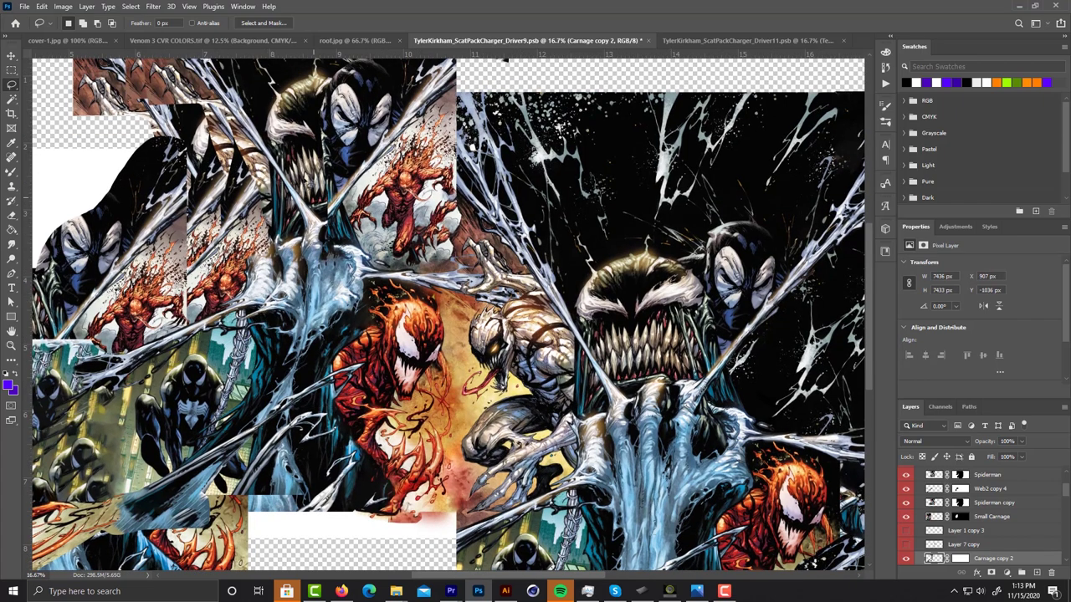
key(ctrl+minus)
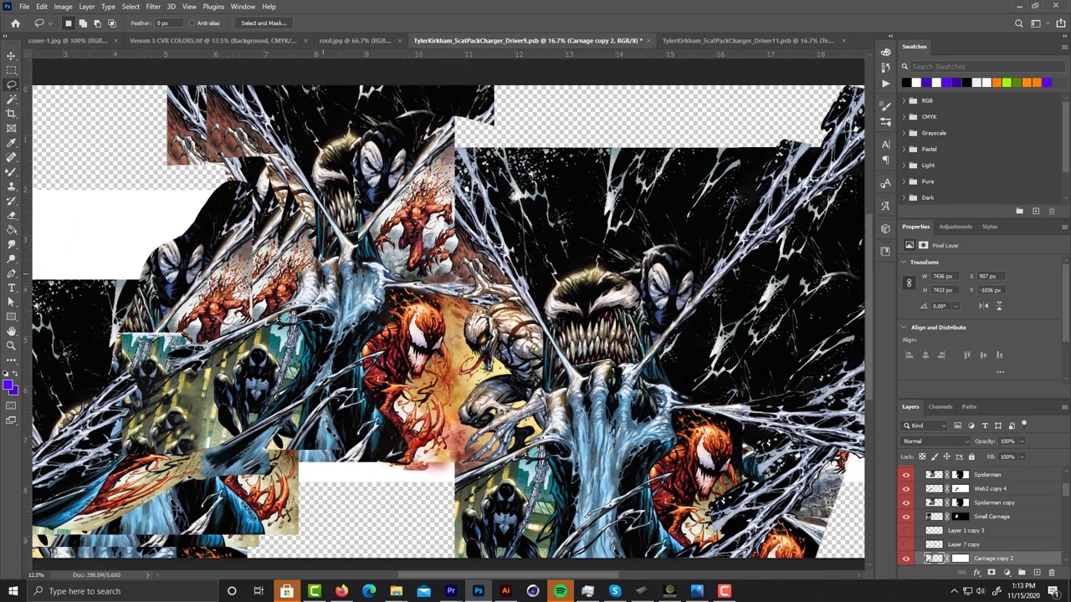
key(ctrl+minus)
key(ctrl+minus)
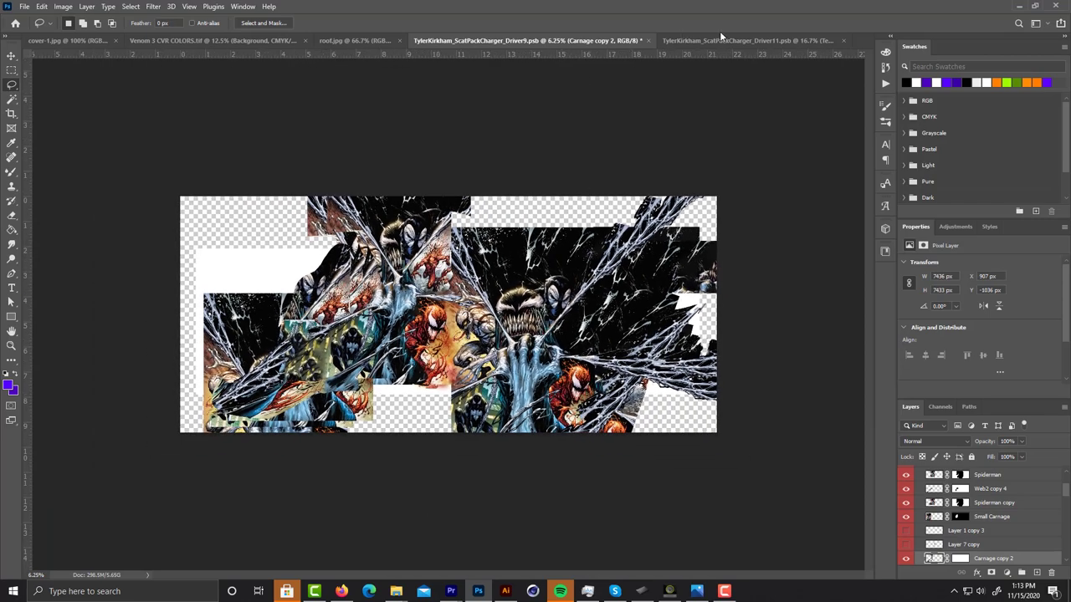
click(721, 39)
key(ctrl+minus)
key(ctrl+minus)
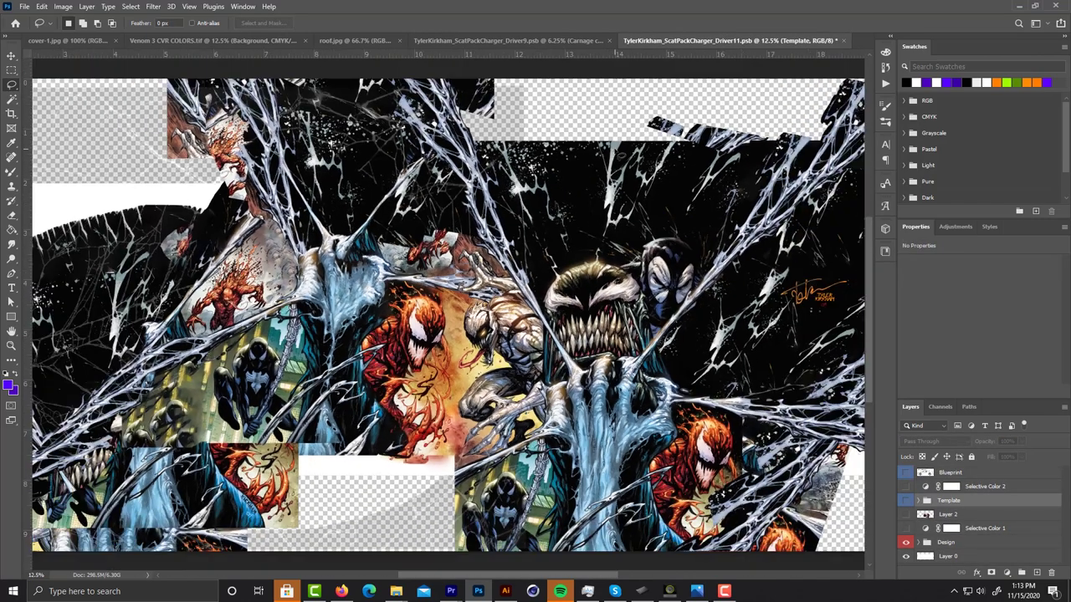
Flip between Driver9 and Driver11 to compare, ending on Driver11
click(565, 38)
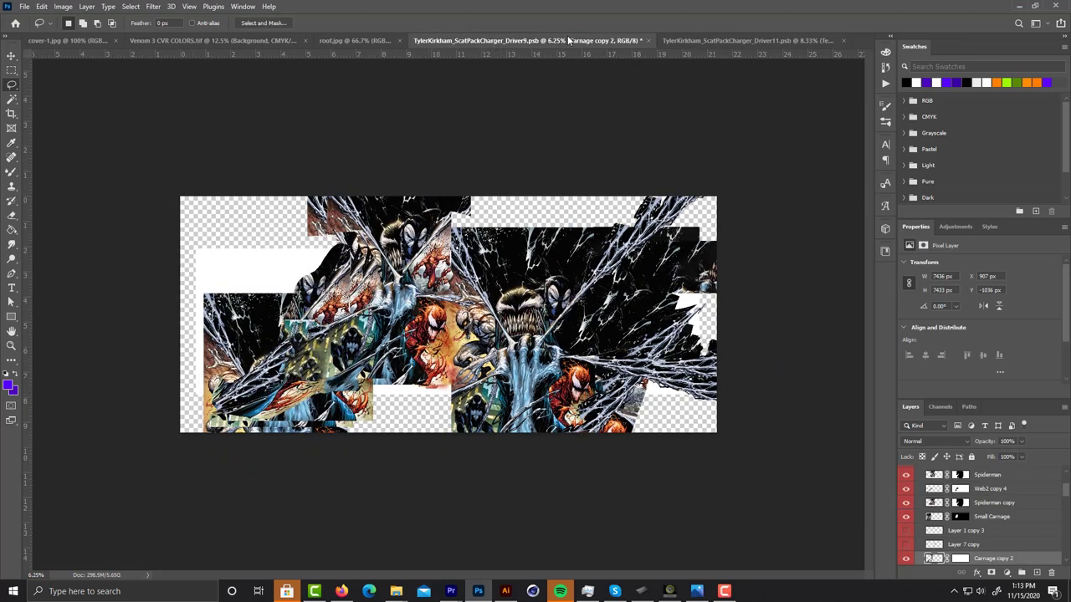
click(674, 41)
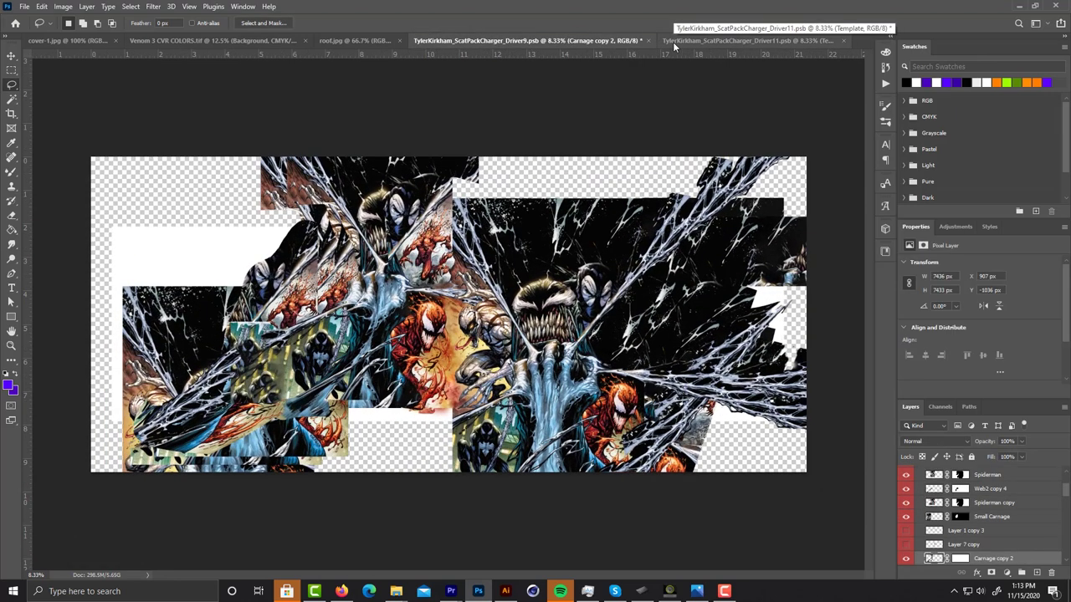
click(579, 37)
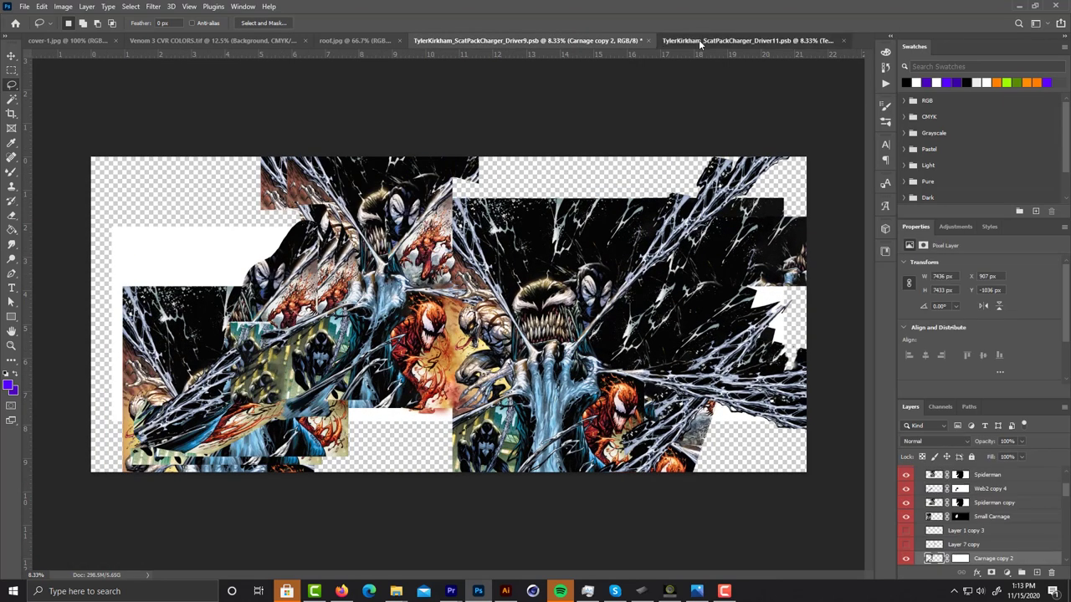
click(698, 40)
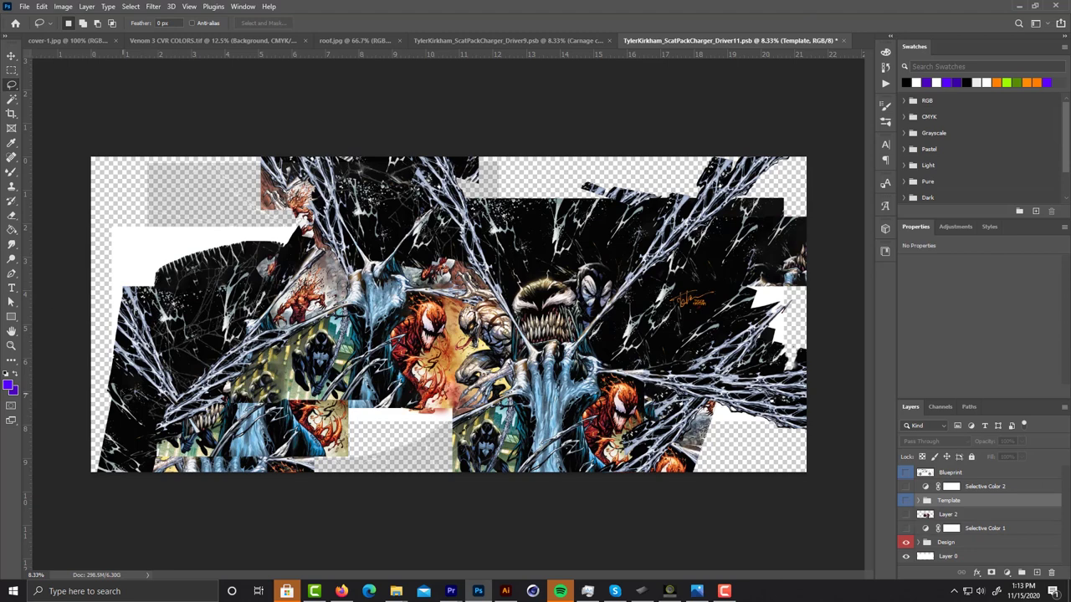
click(543, 40)
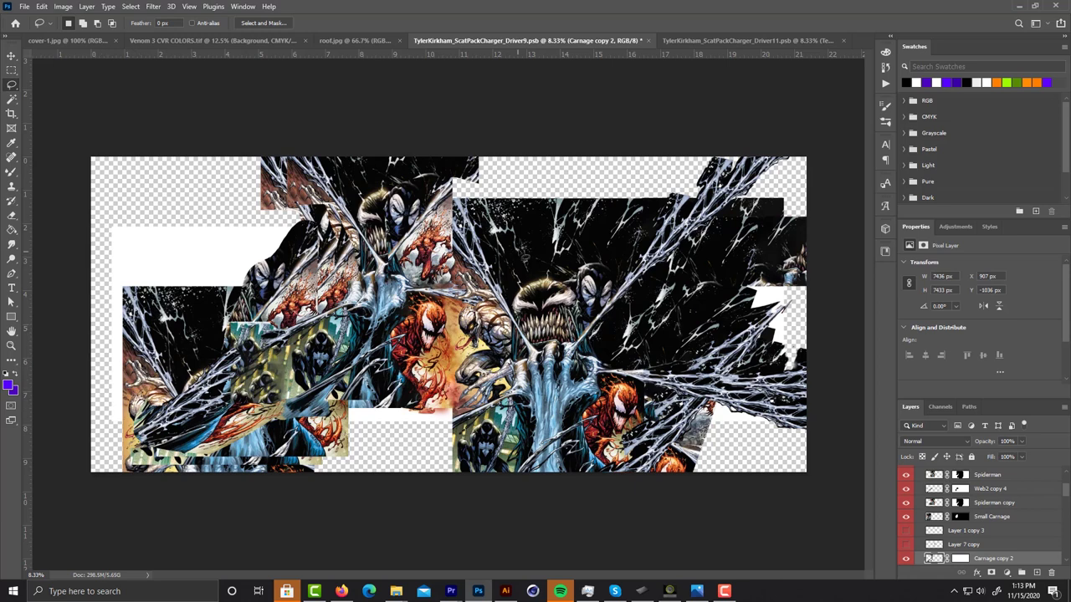
click(688, 40)
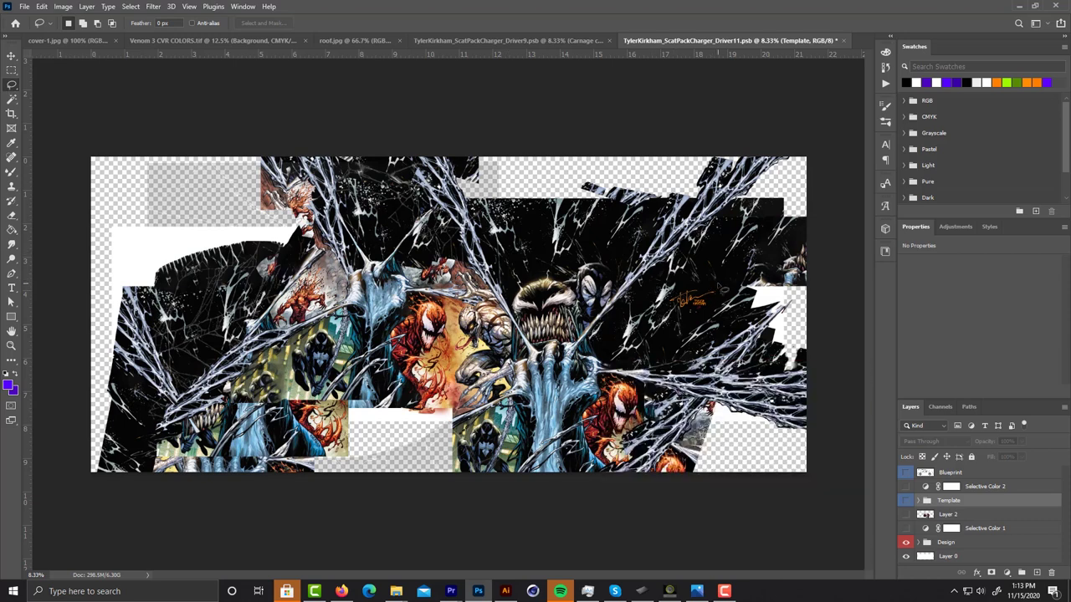
Zoom in and pan to Driver11's signature, then switch its Template group back on
key(ctrl+plus)
key(ctrl+plus)
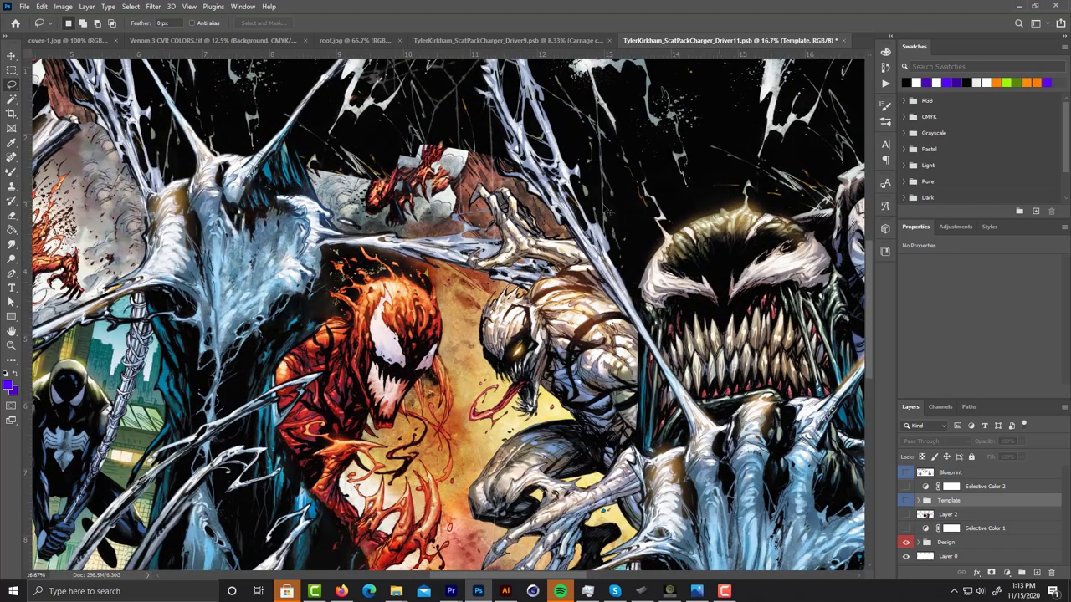
key(ctrl+plus)
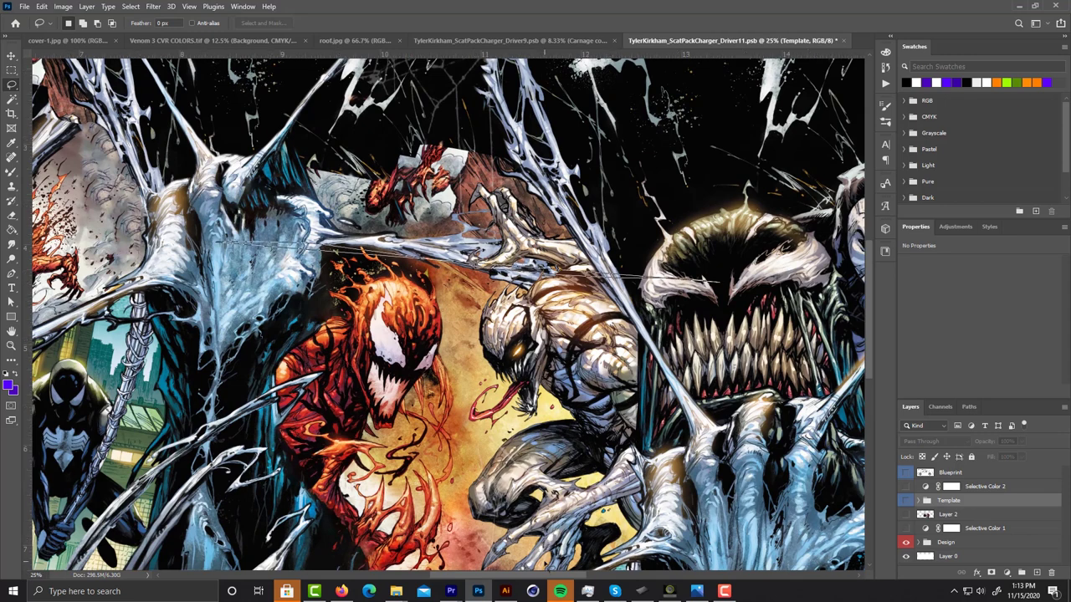
drag(333, 251, 672, 227)
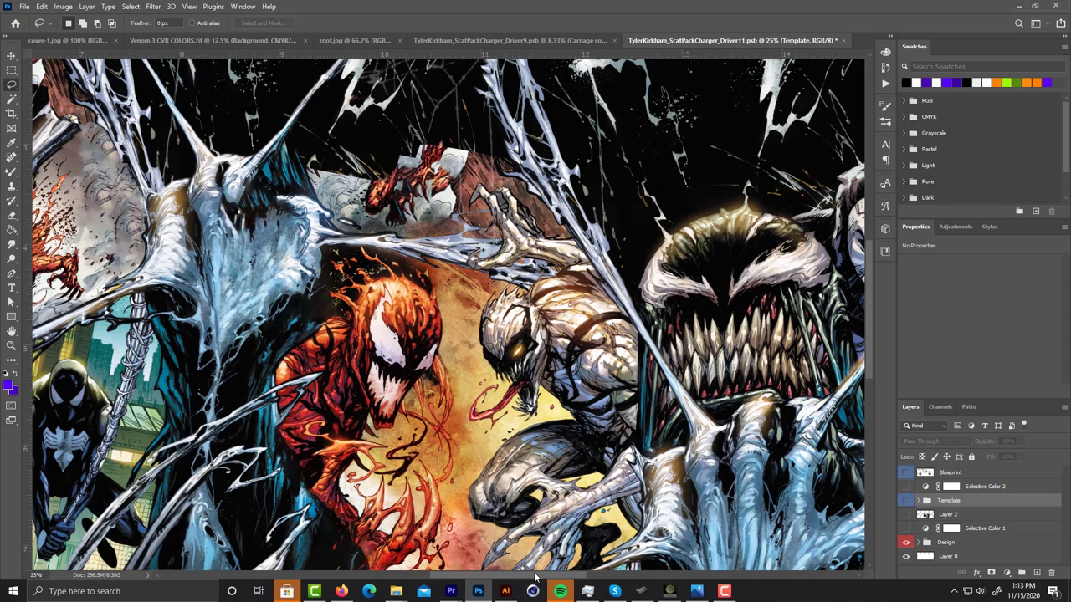
drag(535, 576, 651, 575)
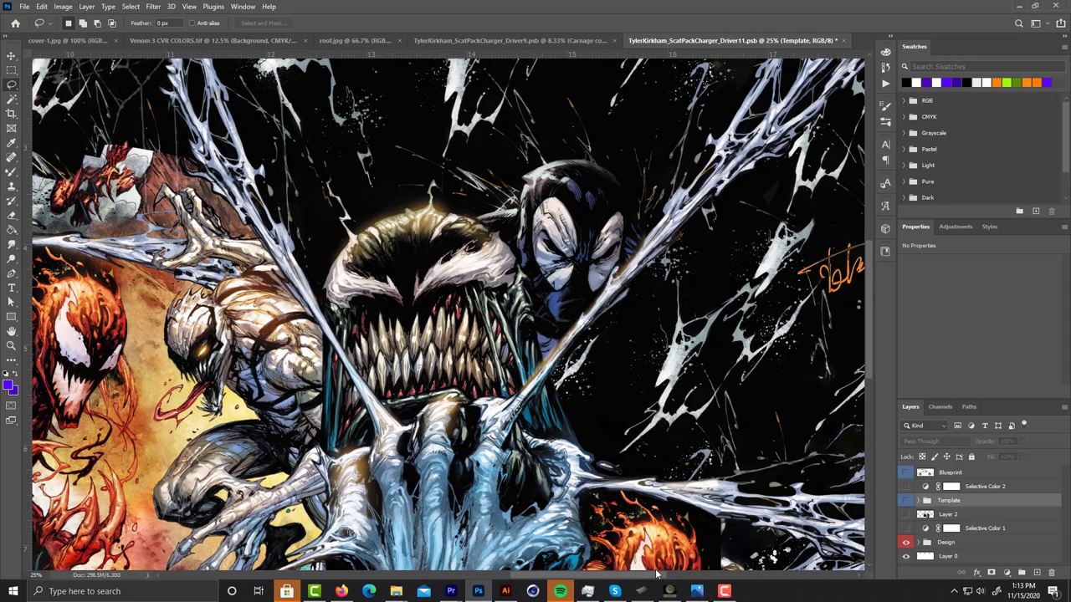
scroll(657, 575, right, 3)
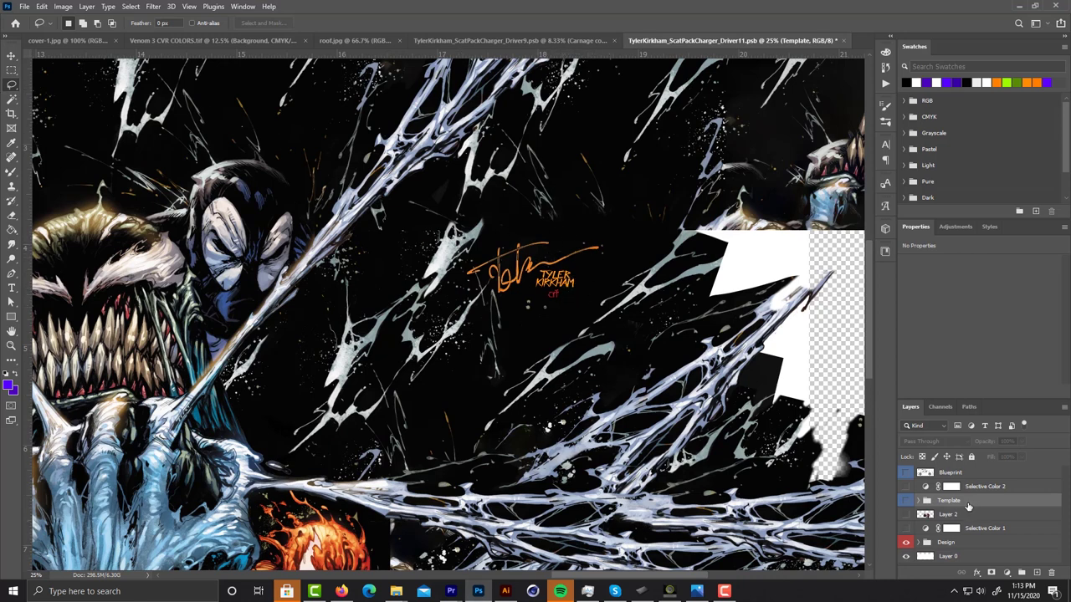
click(905, 500)
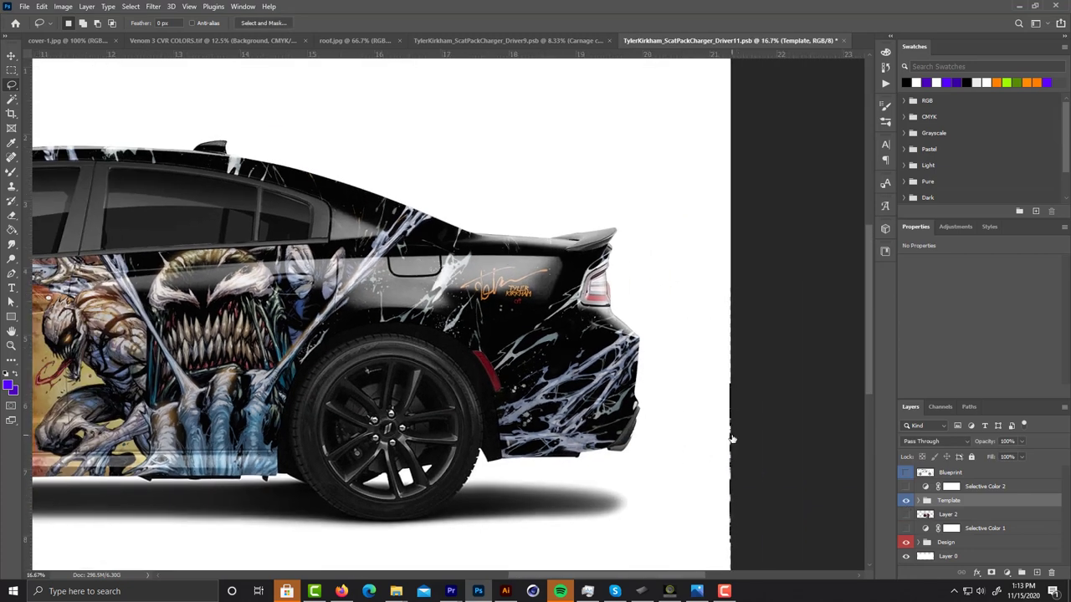
Zoom out to 8.33% and choose the Rectangular Marquee tool
key(ctrl+minus)
key(ctrl+minus)
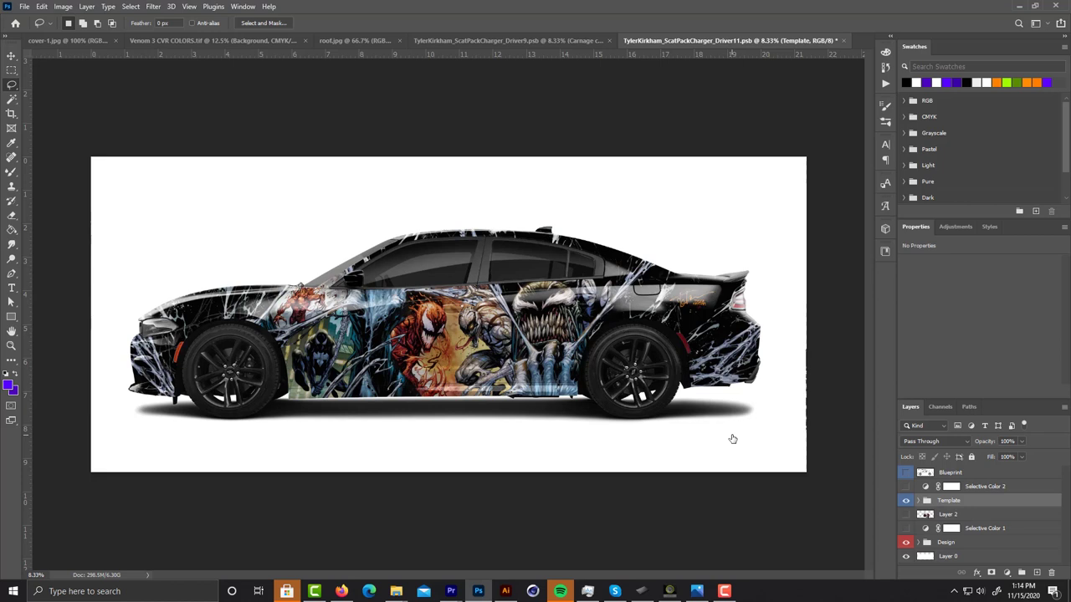
click(12, 70)
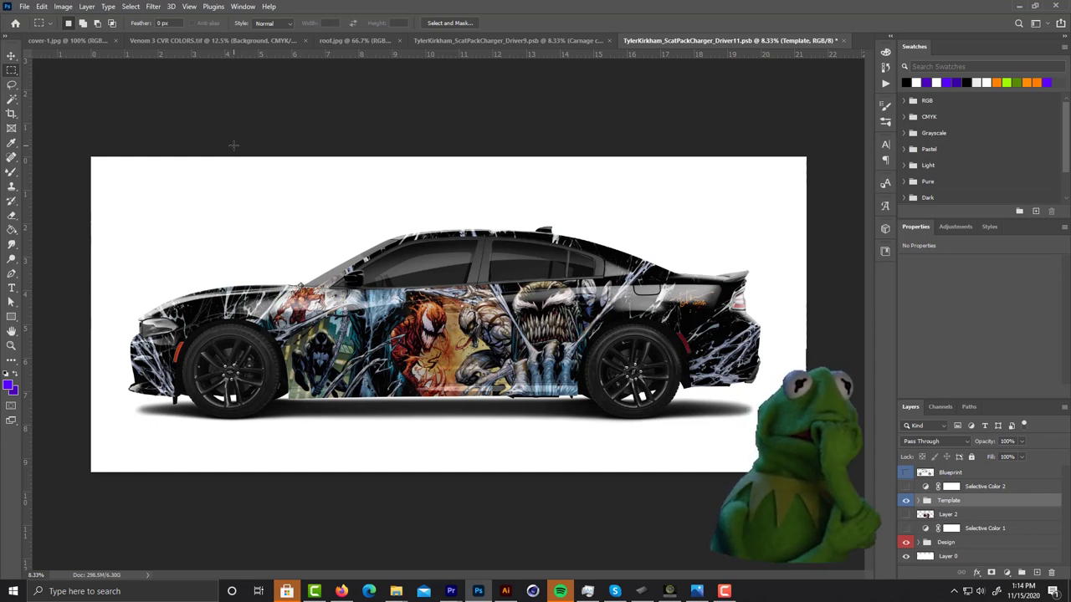
key(ctrl+plus)
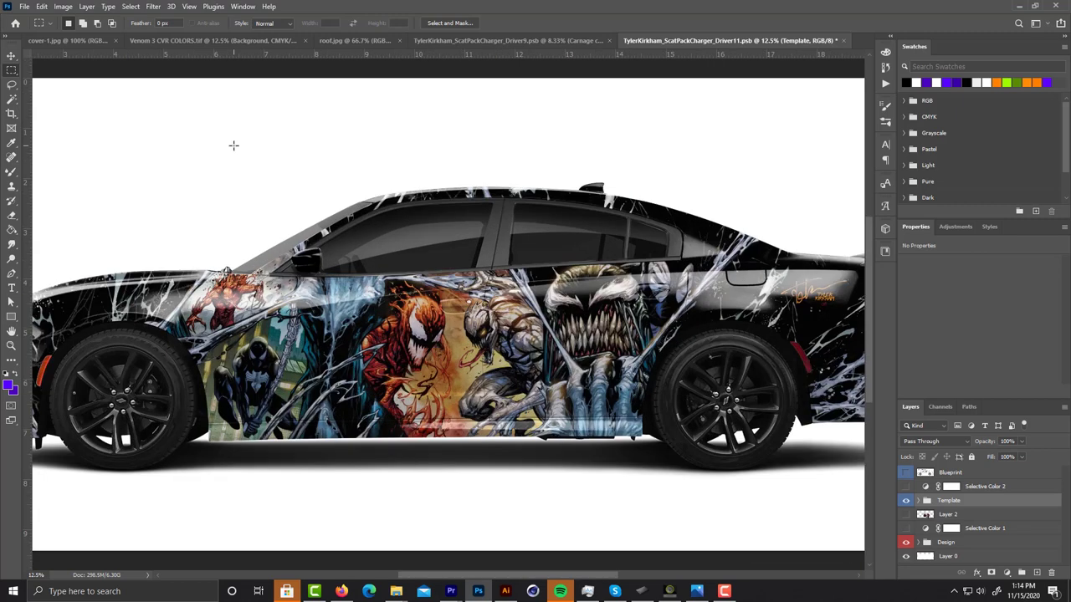
key(ctrl+plus)
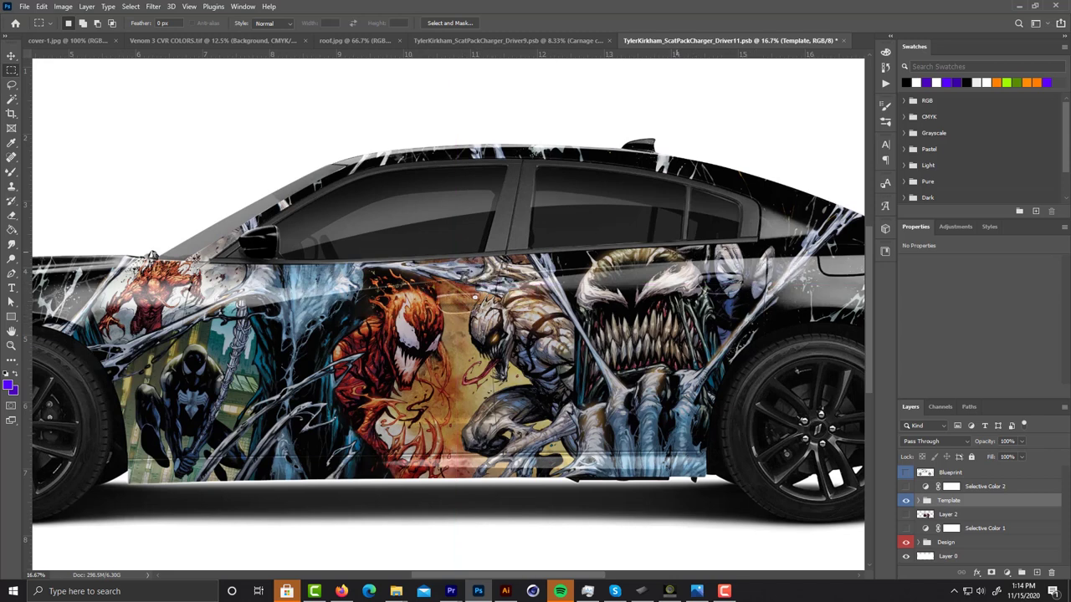
drag(738, 251, 753, 300)
drag(696, 294, 804, 293)
scroll(475, 296, down, 2)
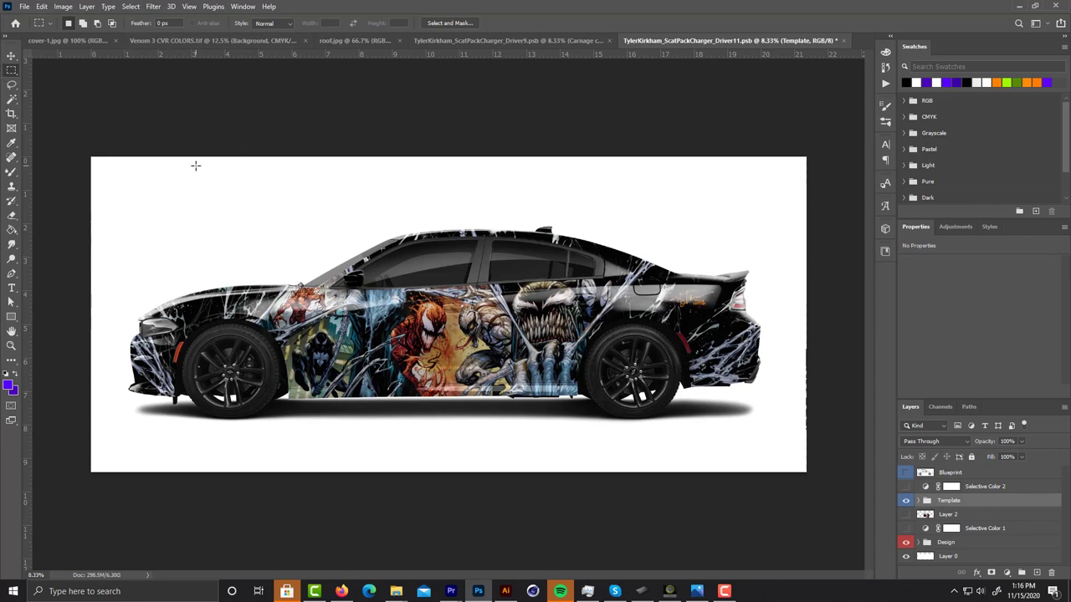
Drag rectangular marquees around the Charger a few times, deselecting between tries
drag(162, 186, 755, 437)
click(755, 439)
drag(151, 194, 775, 431)
click(246, 217)
drag(115, 197, 781, 437)
Cycle to the Driver16 document with Ctrl+Tab and compare it with Driver11
key(ctrl+Tab)
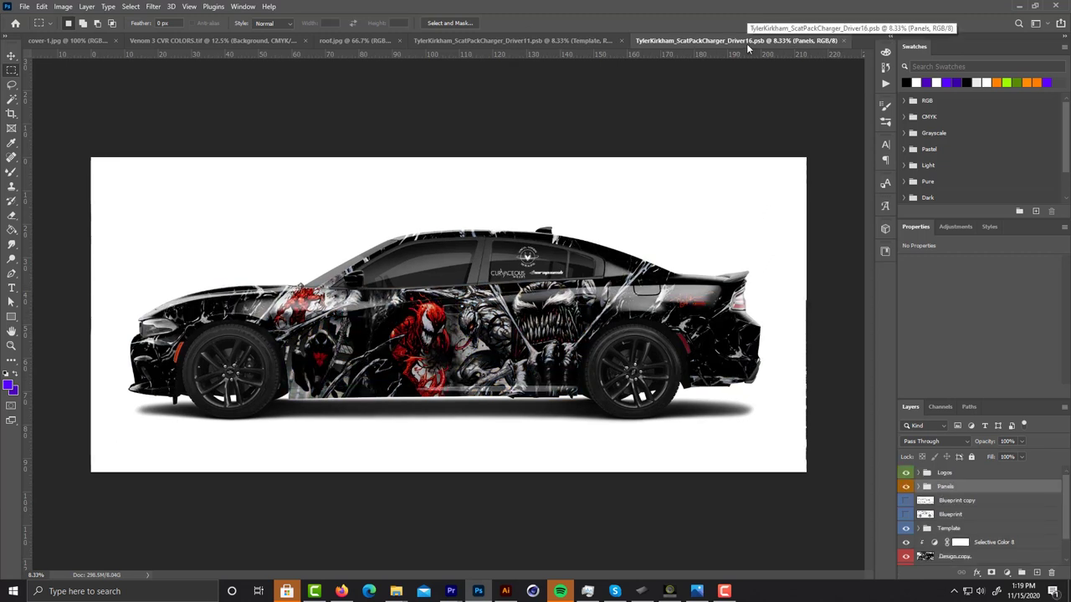
click(590, 40)
click(702, 40)
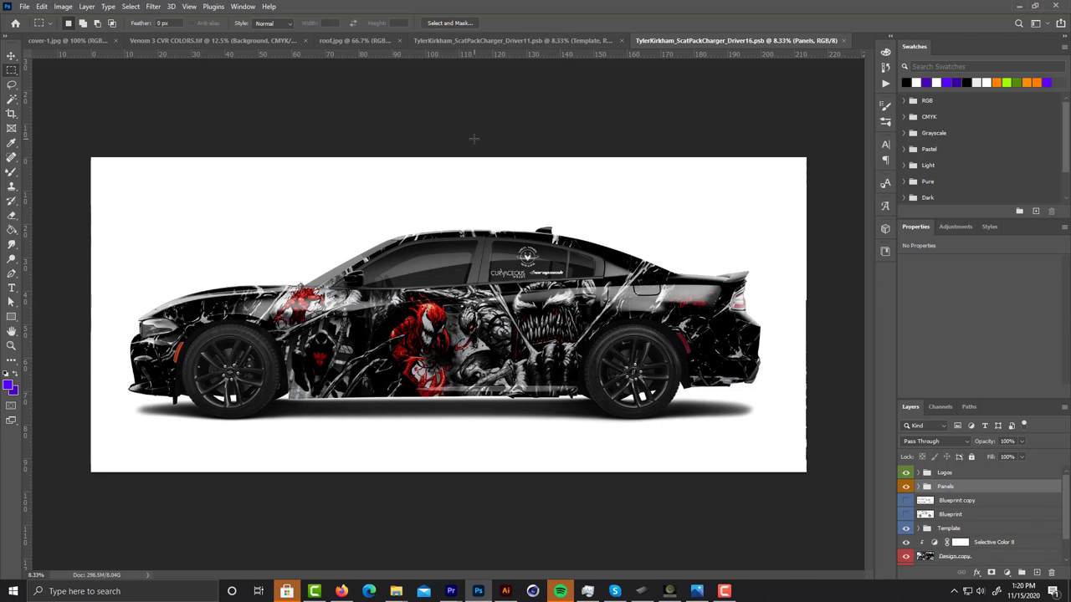
In Driver11, switch to the Lasso tool and draw a freehand selection
click(502, 40)
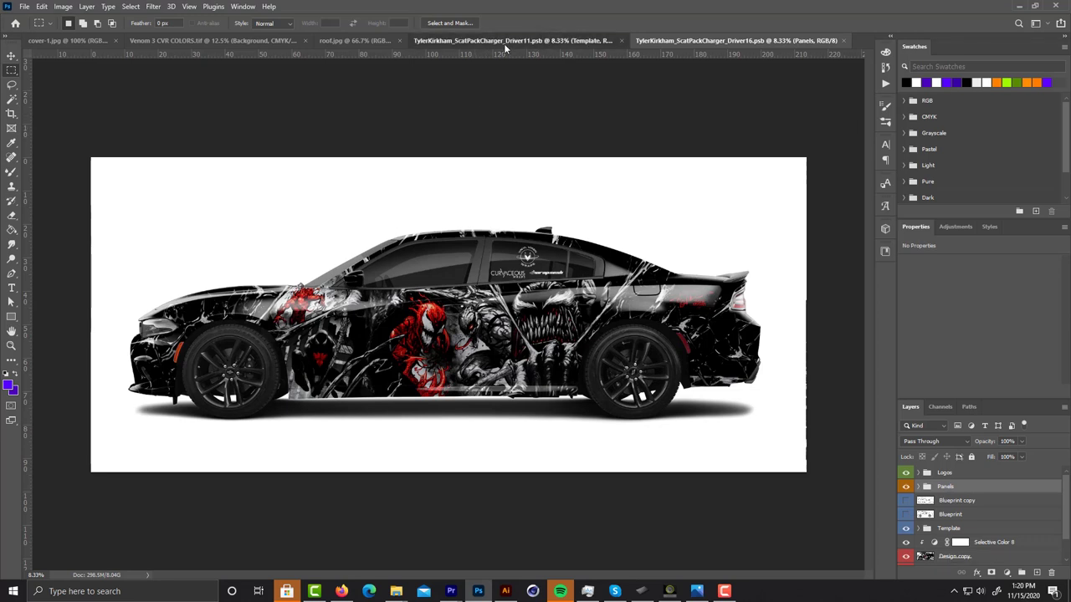
click(12, 84)
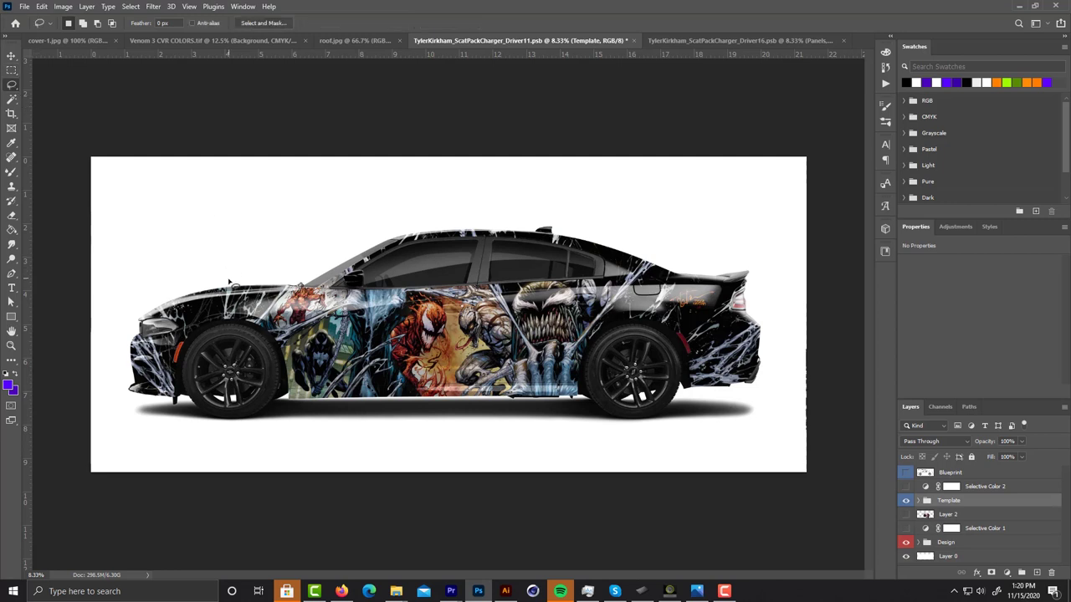
mouse_move(236, 284)
mouse_down()
mouse_move(117, 289)
mouse_move(274, 234)
mouse_move(303, 237)
mouse_up()
Compare Driver16 with Driver11, then lasso Driver16's rear bumper and wheel area
click(660, 42)
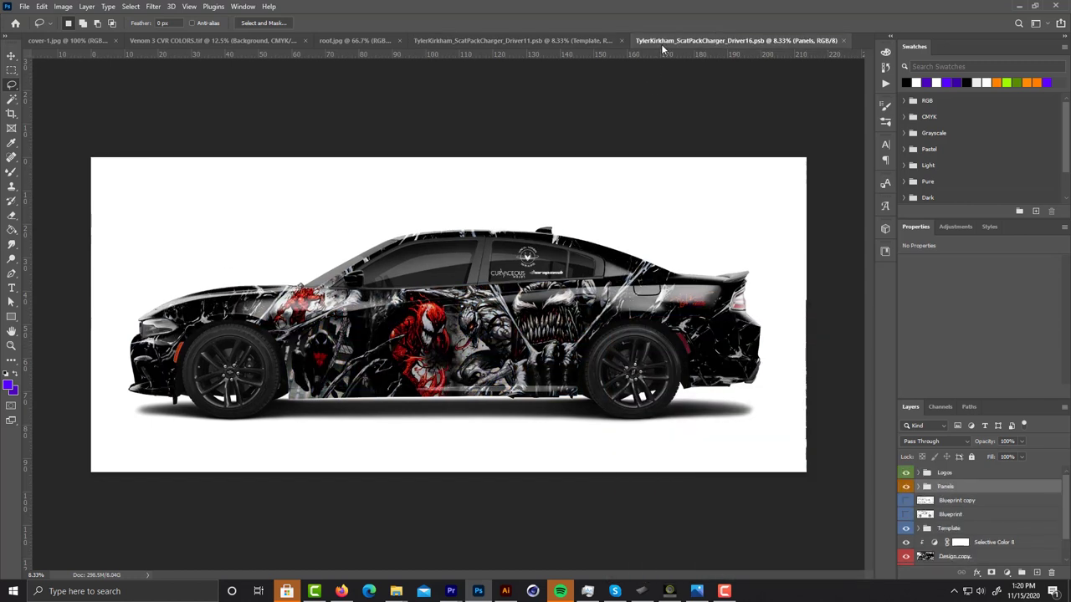
click(544, 40)
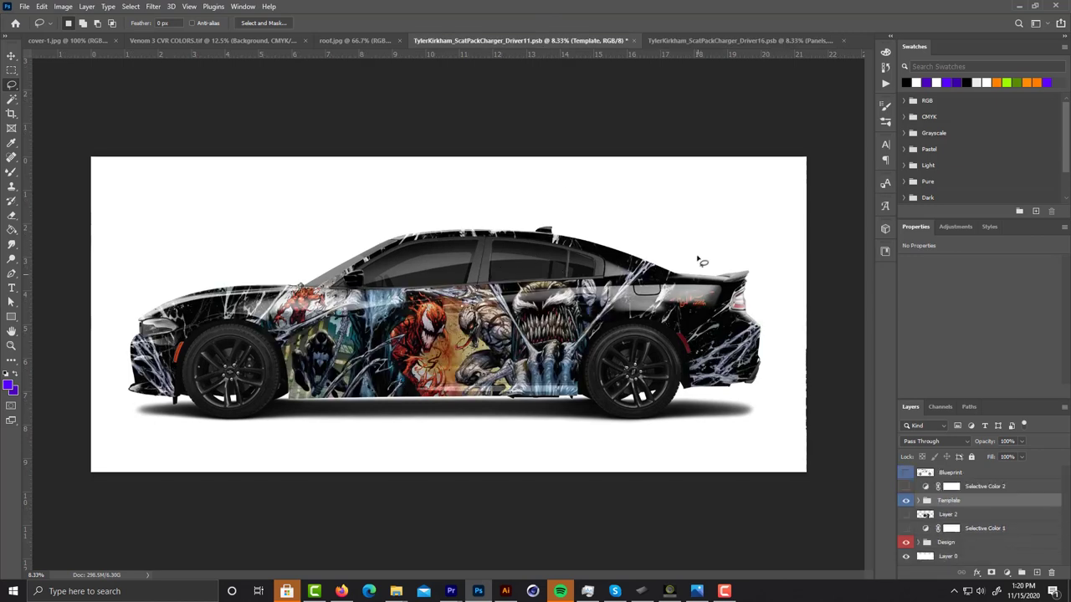
click(712, 42)
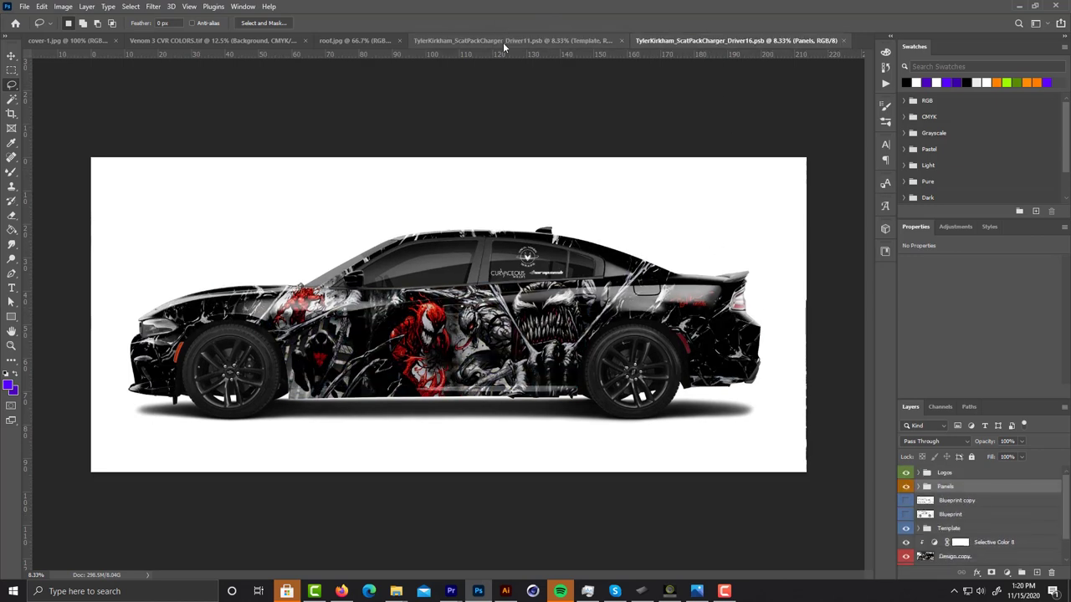
click(502, 42)
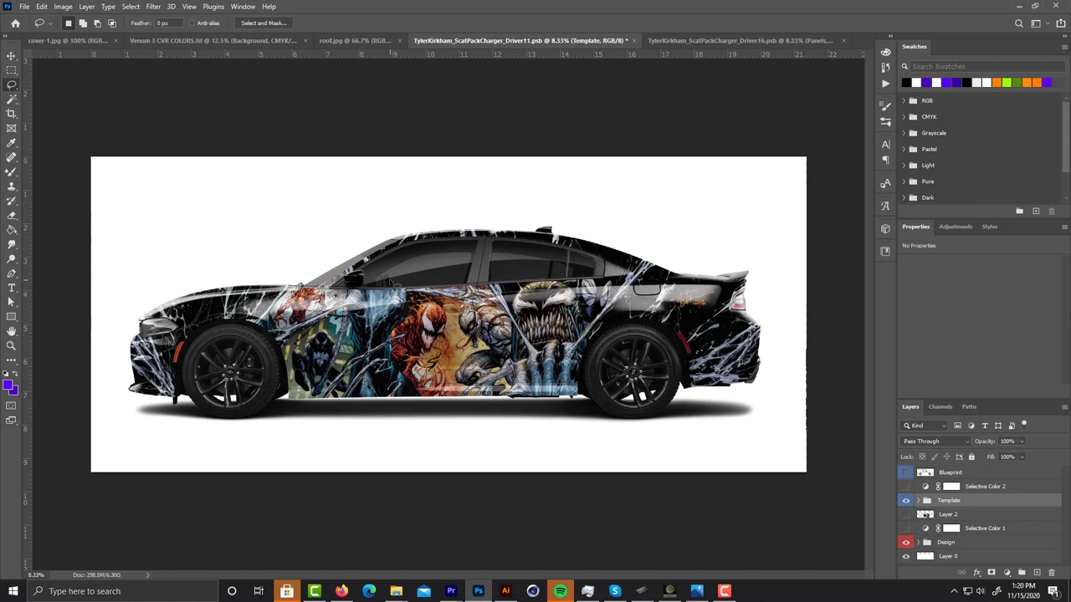
click(697, 42)
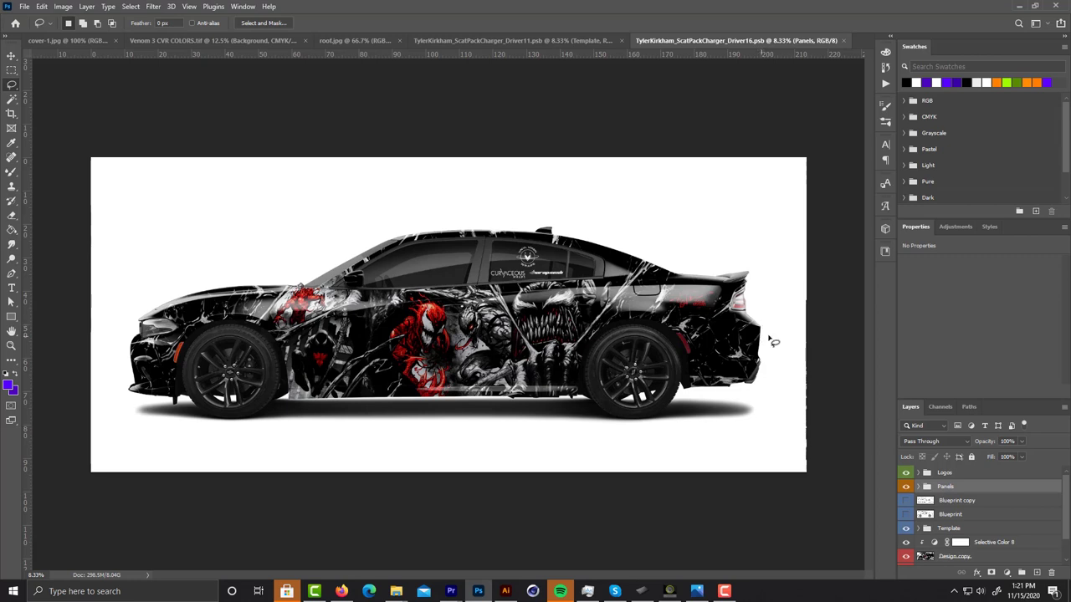
mouse_move(775, 329)
mouse_down()
mouse_move(747, 282)
mouse_move(721, 283)
mouse_up()
mouse_move(661, 304)
mouse_down()
mouse_move(669, 433)
mouse_move(822, 318)
mouse_move(777, 329)
mouse_up()
Deselect, hide the car Template layer, and zoom in on the flat artwork's left side
key(ctrl+d)
click(904, 530)
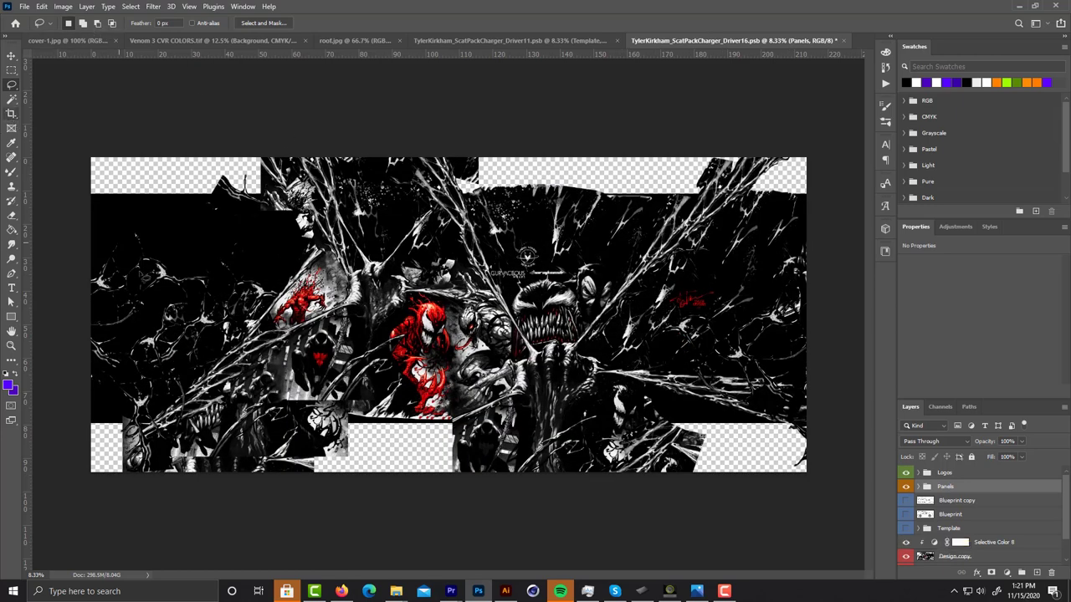
key(ctrl+plus)
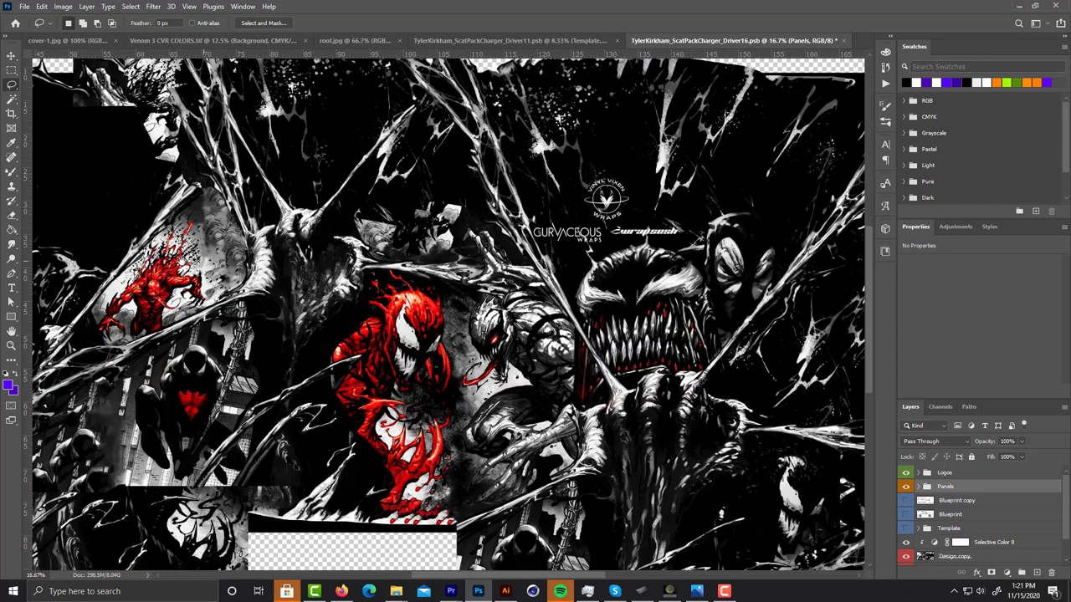
drag(325, 261, 818, 294)
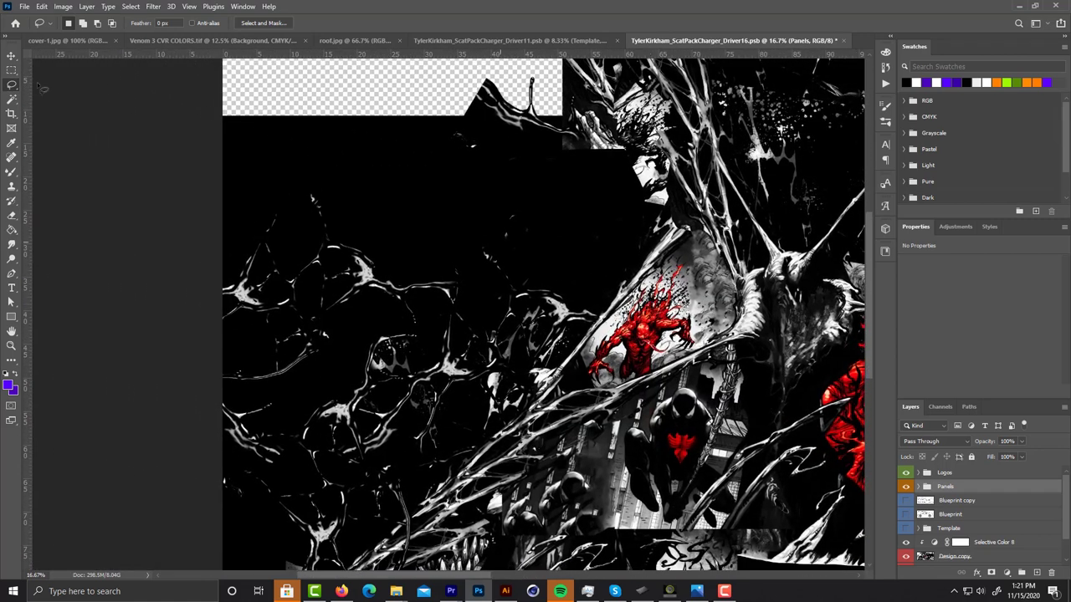
Try a freehand selection on the left artwork, clear it, and fit the whole design in view
mouse_move(441, 248)
mouse_down()
mouse_move(268, 171)
mouse_move(172, 425)
mouse_move(394, 480)
mouse_move(480, 396)
mouse_move(507, 288)
mouse_move(474, 240)
mouse_move(274, 154)
mouse_move(189, 517)
mouse_move(436, 442)
mouse_move(525, 289)
mouse_move(518, 244)
mouse_up()
click(456, 261)
key(ctrl+minus)
key(ctrl+minus)
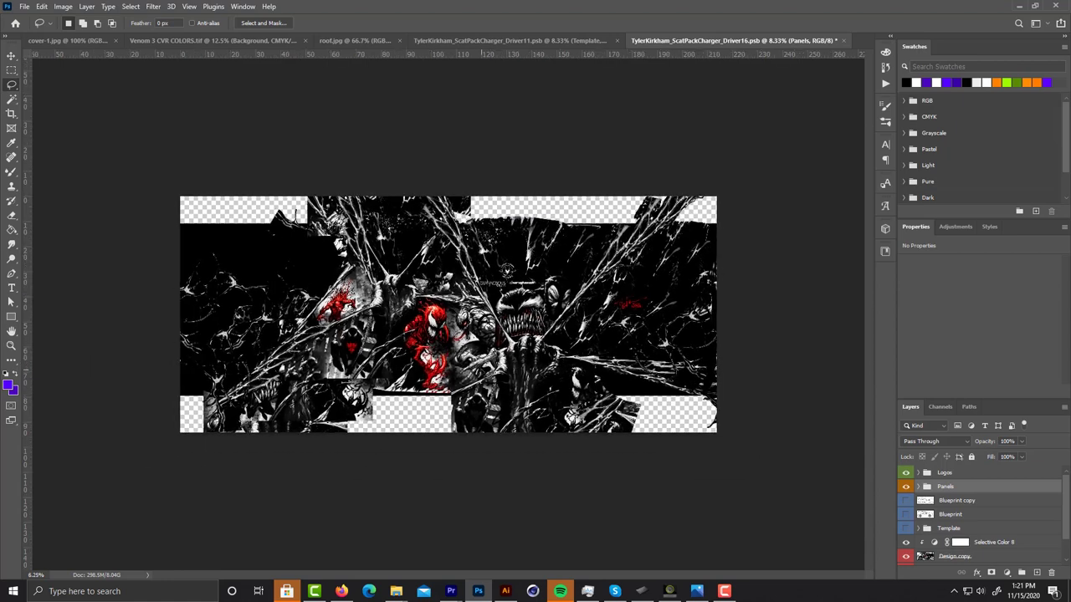
key(ctrl+plus)
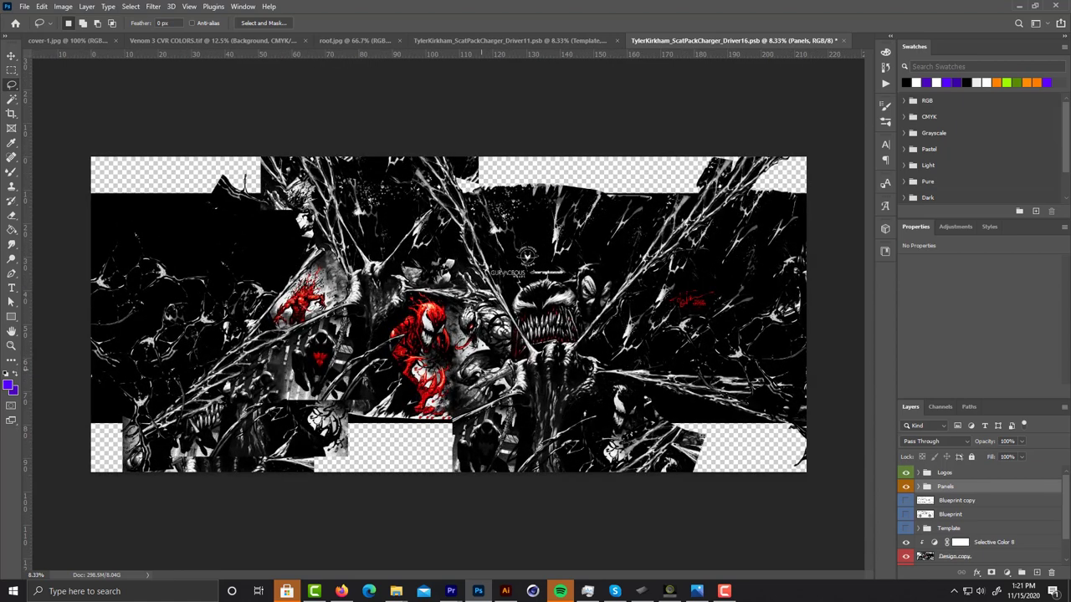
key(ctrl+minus)
key(ctrl+plus)
key(ctrl+plus)
key(ctrl+minus)
Freehand-outline around the lower-centre figure of the artwork
mouse_move(405, 282)
mouse_down()
mouse_move(327, 276)
mouse_move(428, 326)
mouse_up()
mouse_move(418, 414)
mouse_down()
mouse_move(338, 376)
mouse_move(326, 405)
mouse_move(393, 358)
mouse_move(403, 390)
mouse_up()
mouse_move(400, 333)
mouse_down()
mouse_move(456, 315)
mouse_move(589, 385)
mouse_move(552, 373)
mouse_move(575, 387)
mouse_up()
Zoom in and pan to the logos and red artist signature on the right side
key(ctrl+plus)
key(ctrl+plus)
key(ctrl+plus)
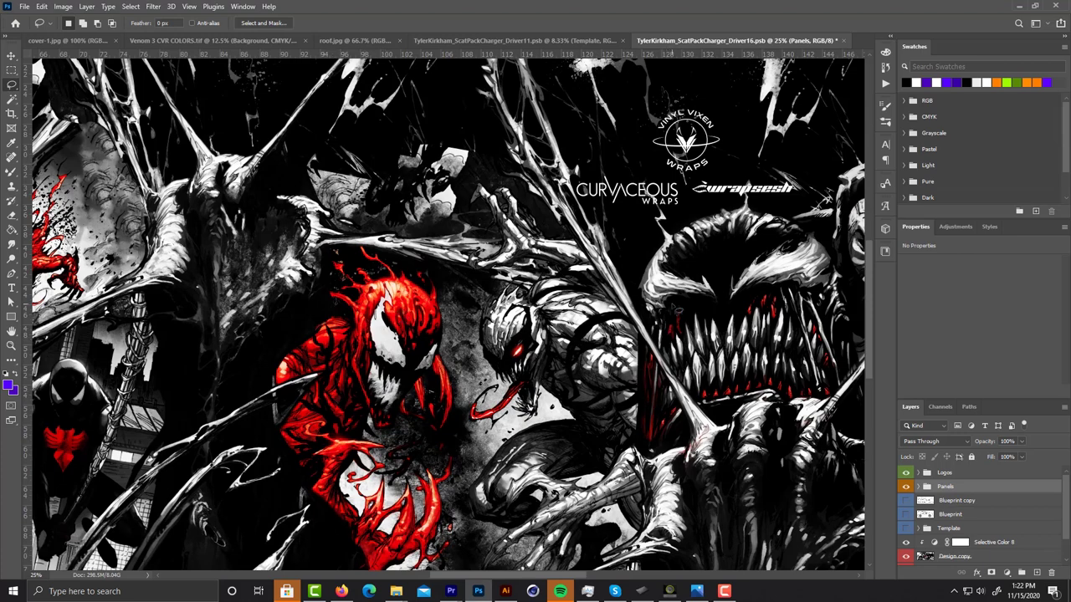
drag(721, 335, 226, 234)
drag(578, 353, 734, 484)
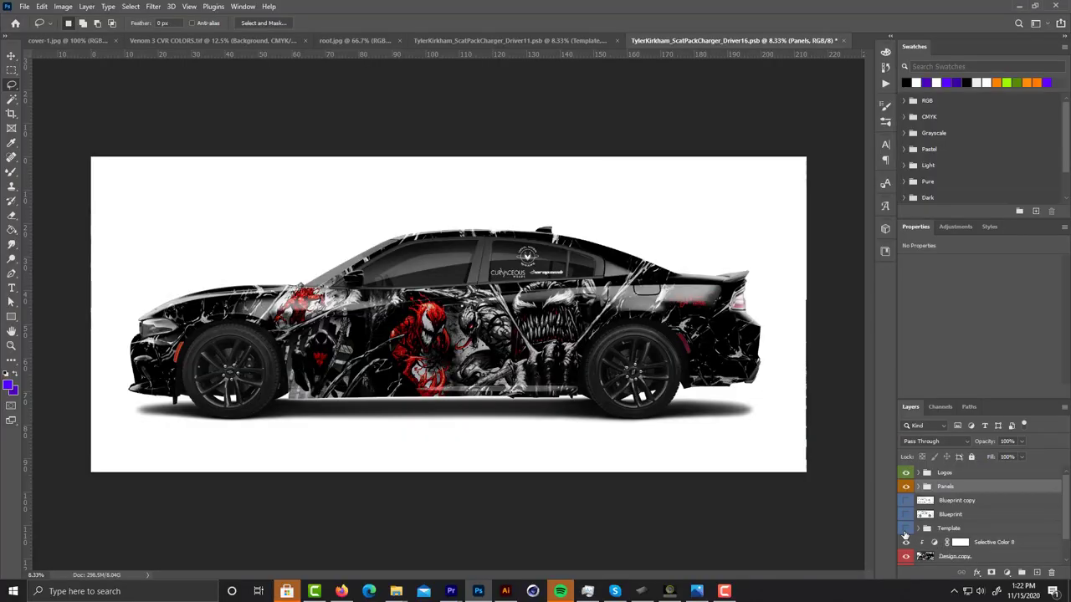
Toggle the Design copy and Design group visibility to compare the artwork
click(906, 528)
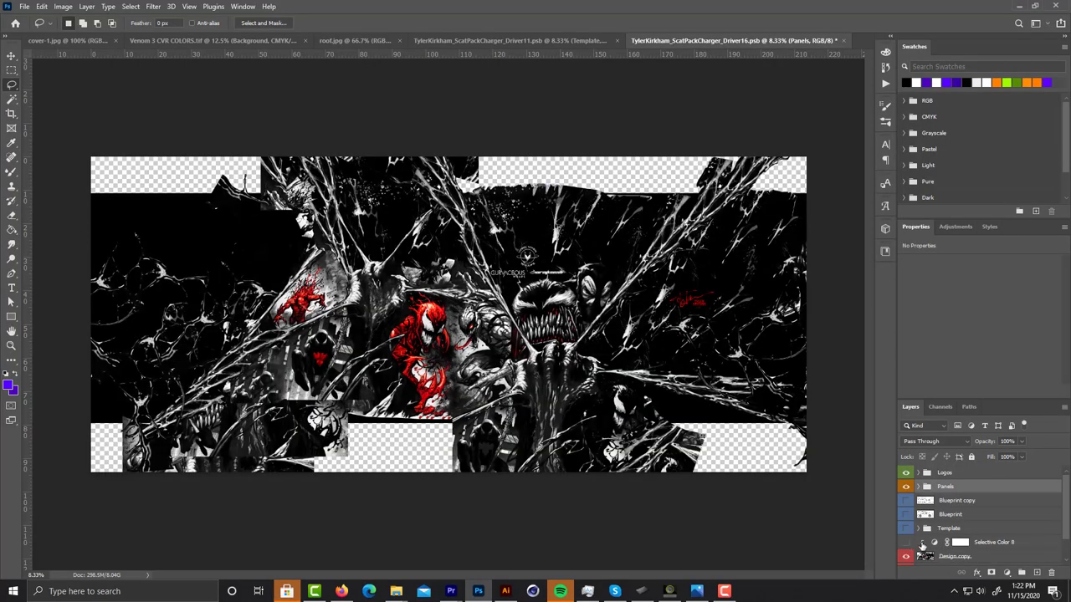
scroll(971, 526, down, 1)
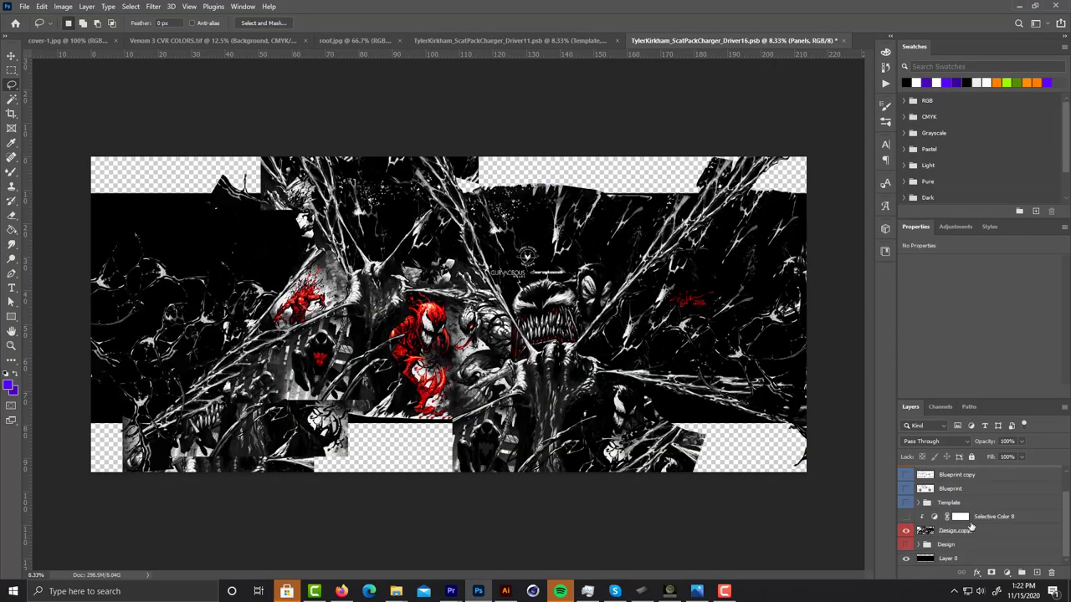
click(906, 530)
click(906, 531)
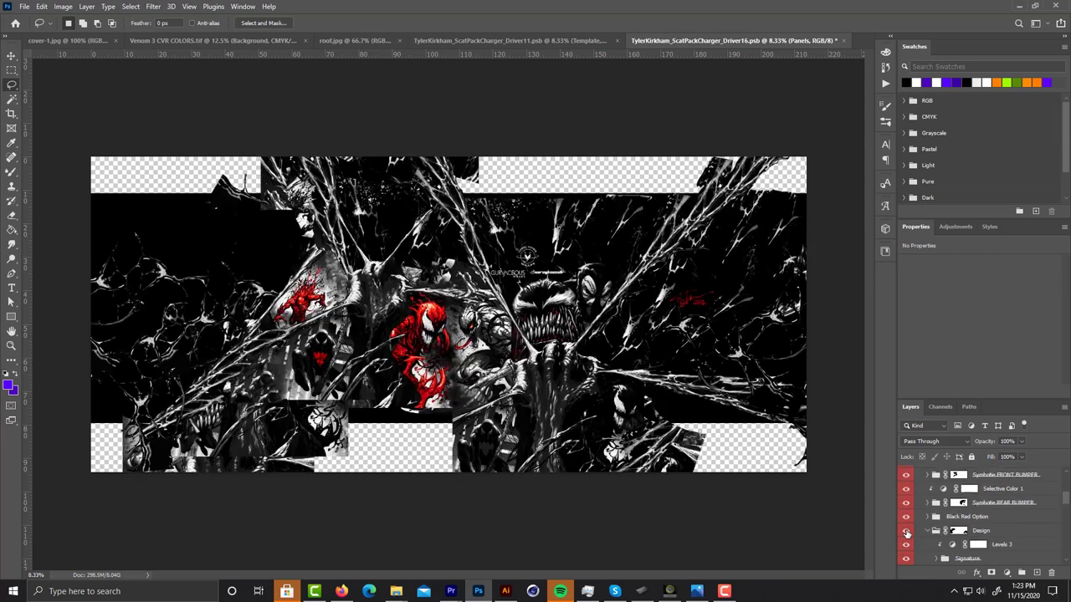
click(906, 532)
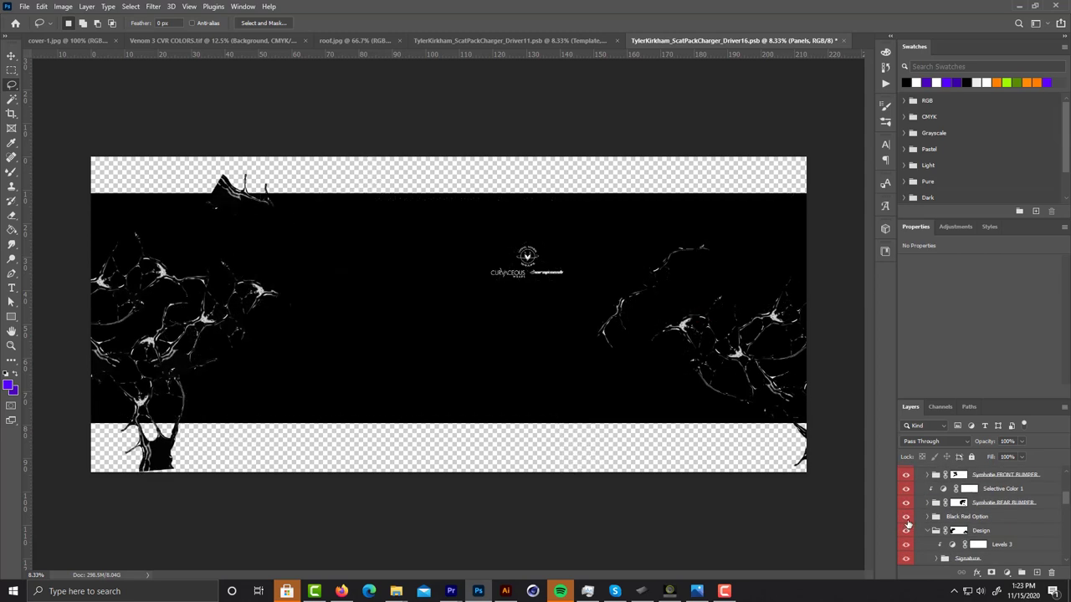
click(905, 519)
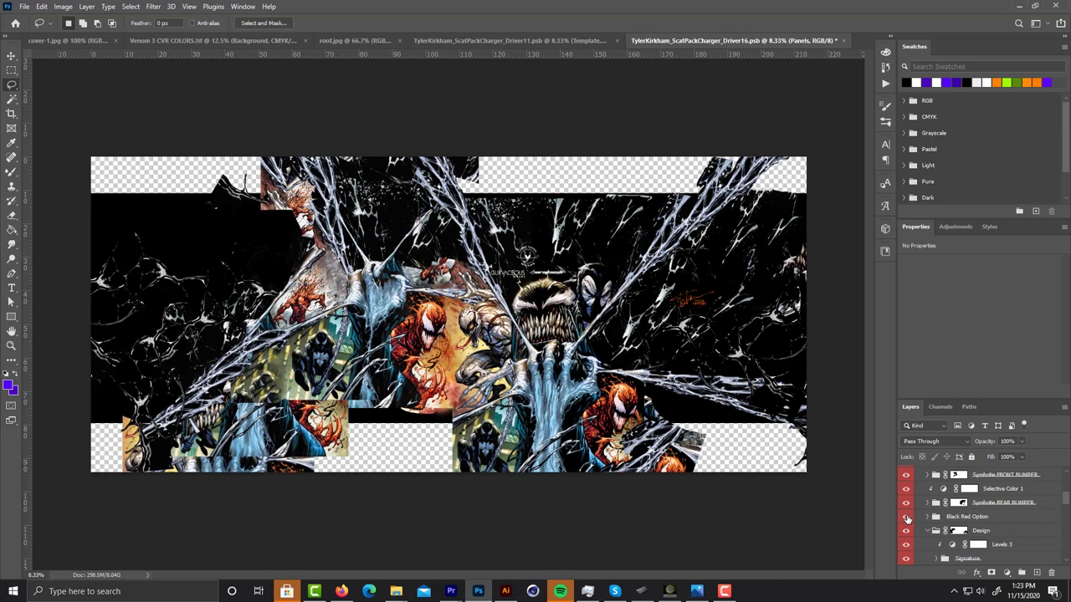
Compare the Black Red Option look on and off, leave it on, and expand its layers
click(906, 517)
click(906, 517)
click(905, 518)
click(907, 518)
click(906, 518)
click(929, 519)
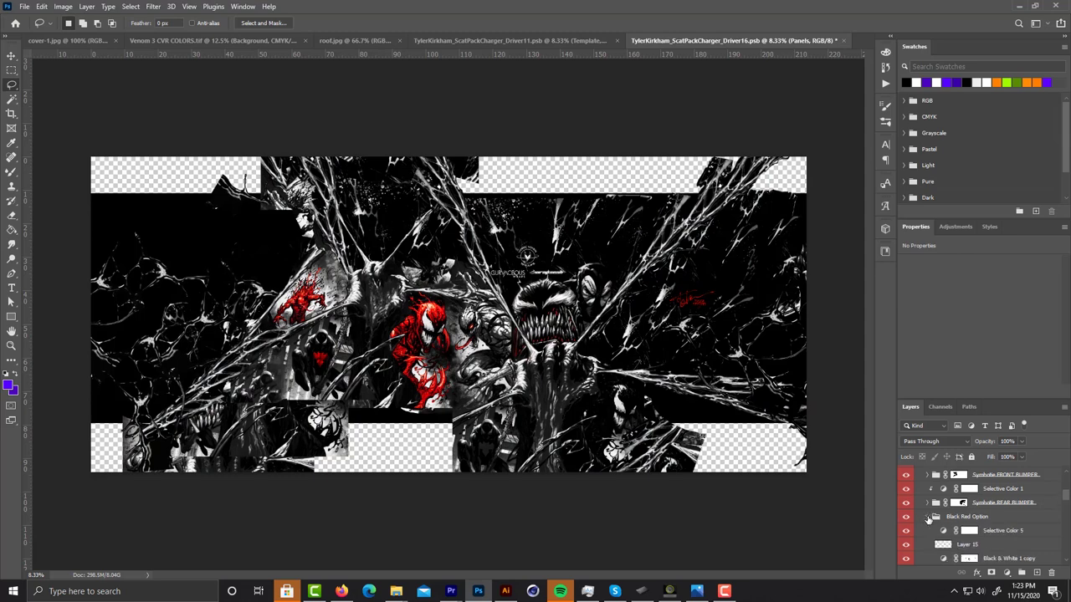
scroll(929, 518, down, 1)
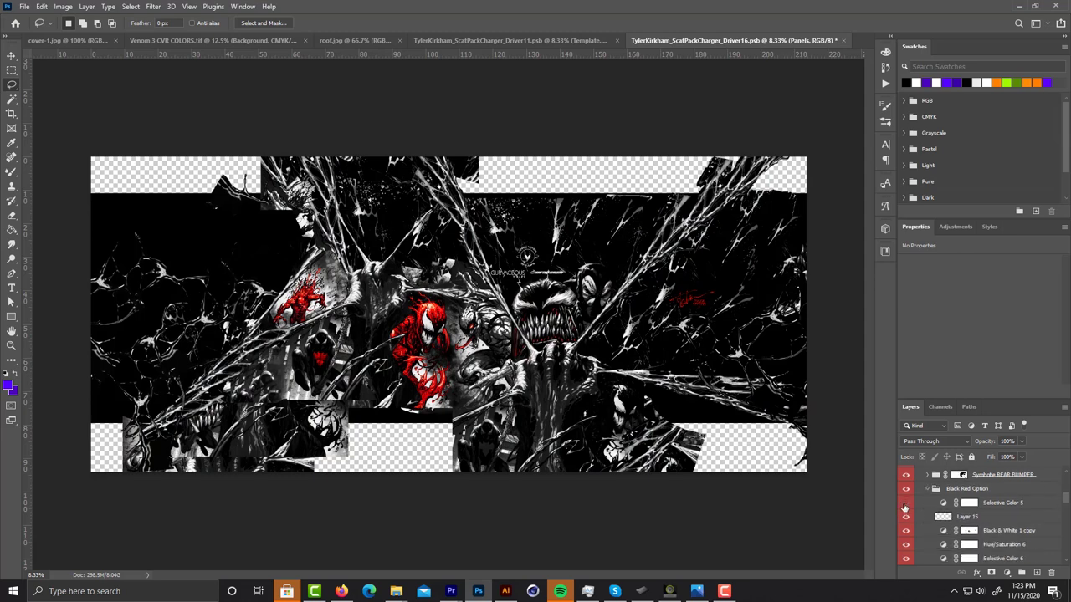
Hide and restore Layer 15 to compare the artwork's brightness
click(905, 508)
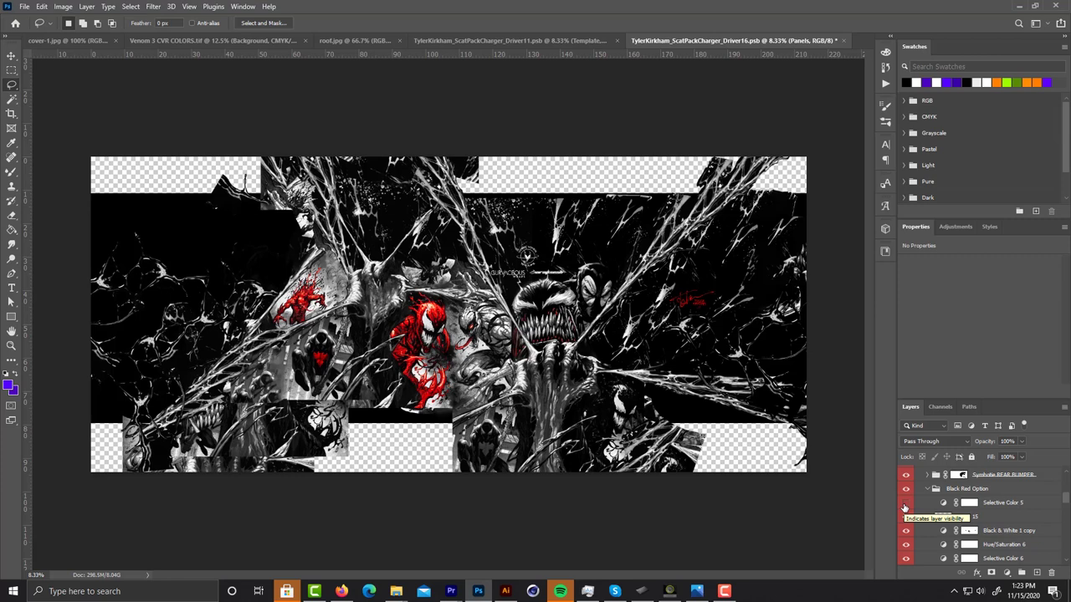
click(906, 520)
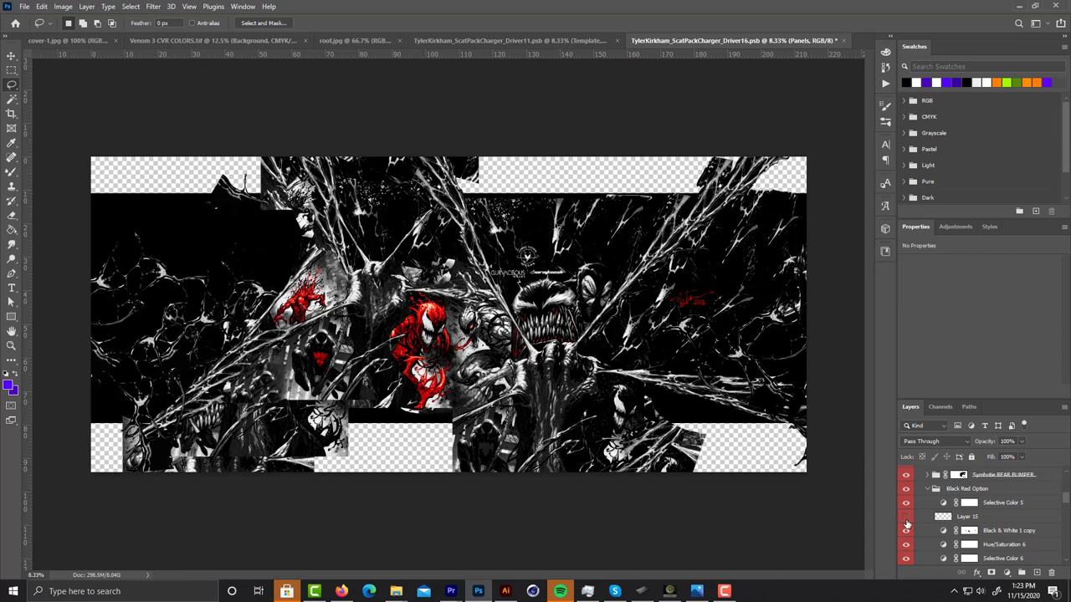
click(906, 519)
scroll(956, 545, down, 5)
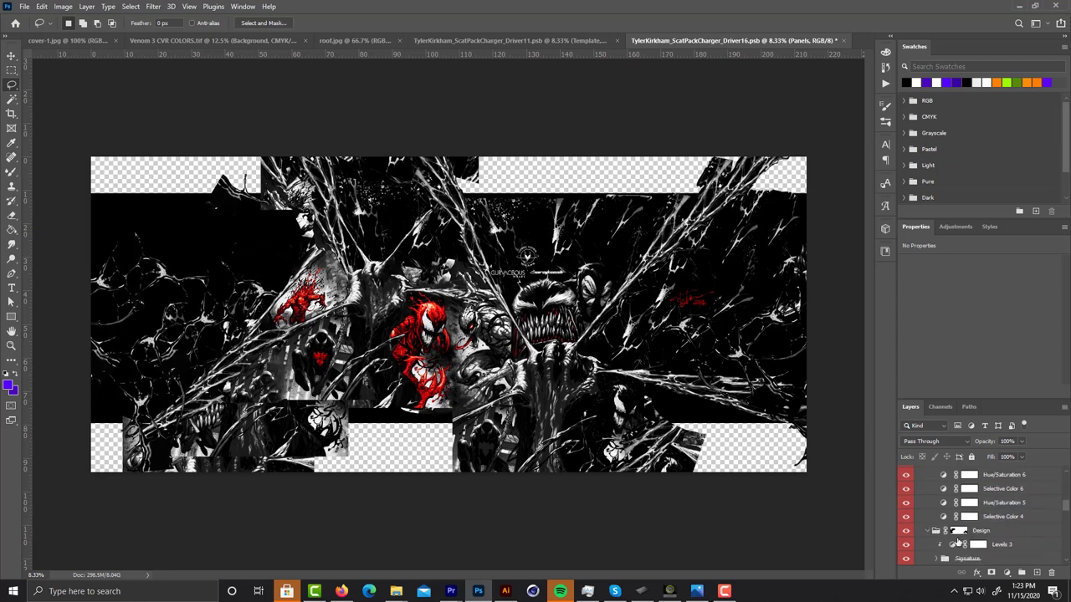
scroll(956, 542, up, 1)
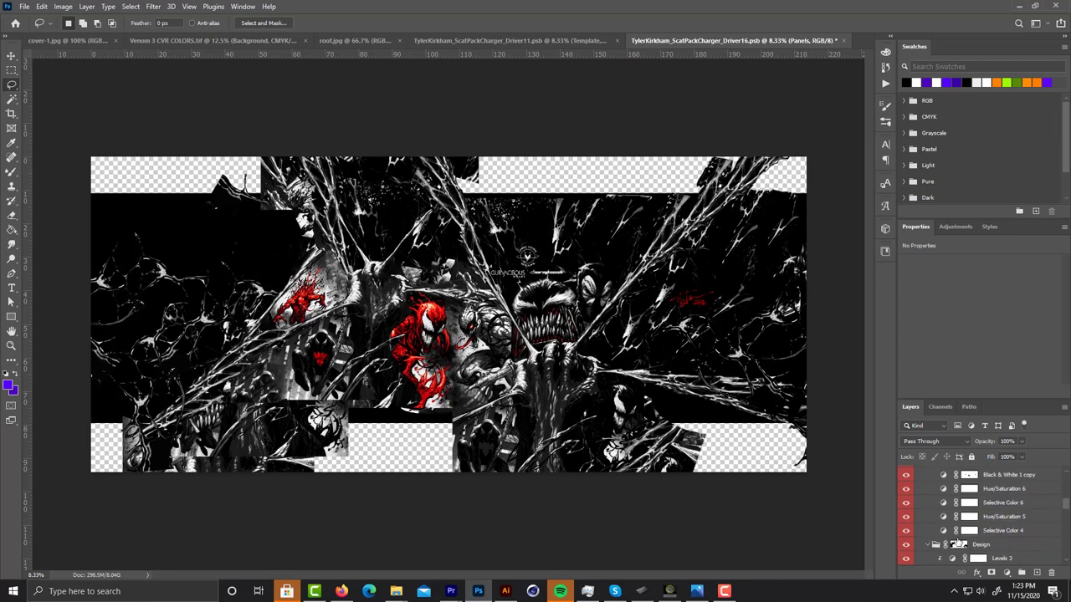
Compare the Selective Color 4, lower-area and central-area adjustments by toggling them on and off
click(907, 519)
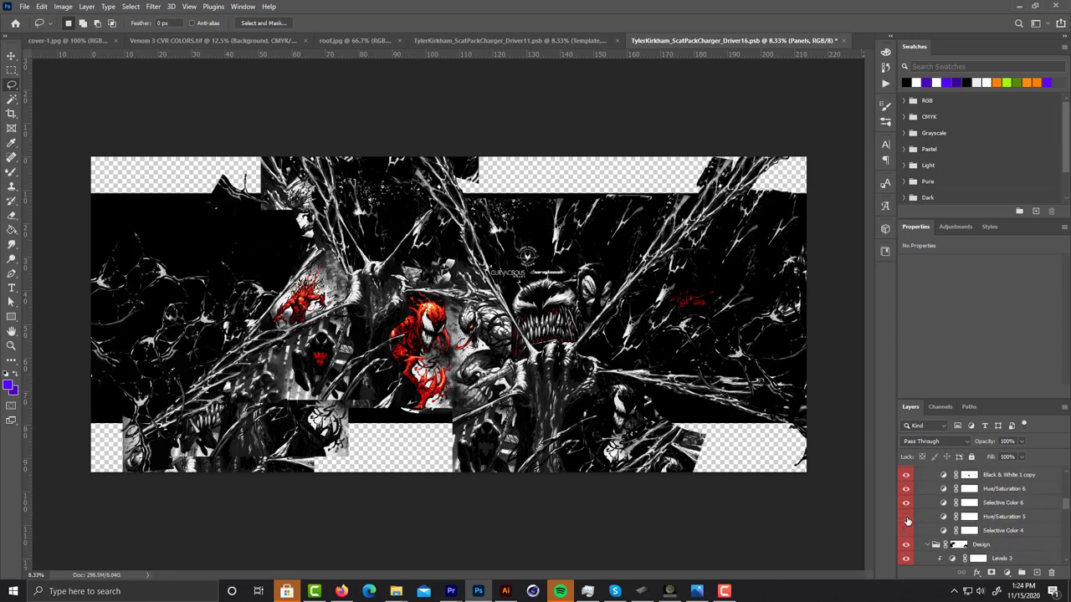
click(905, 531)
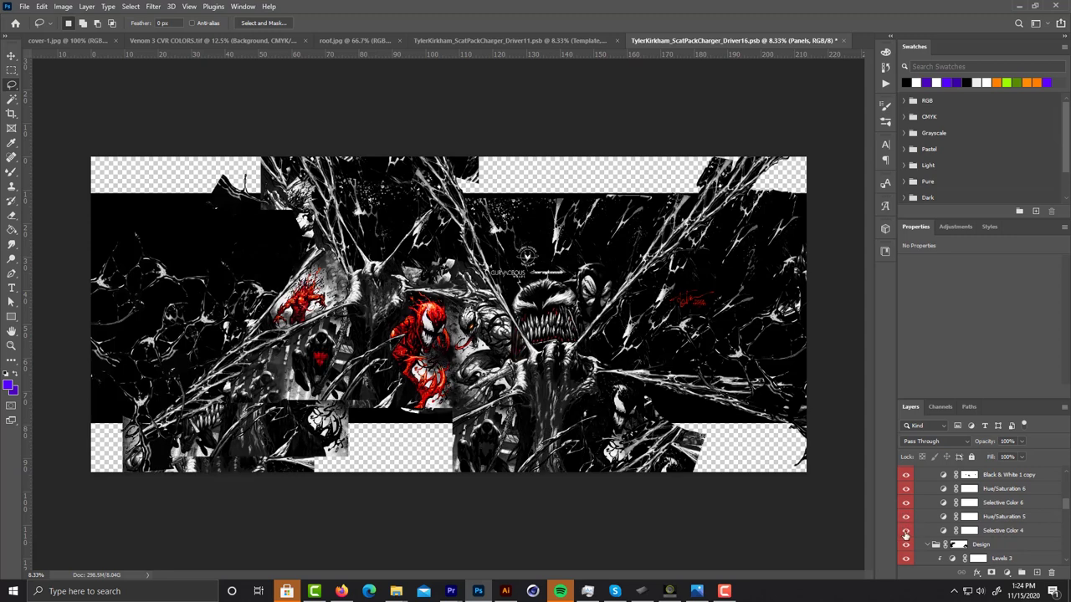
click(905, 532)
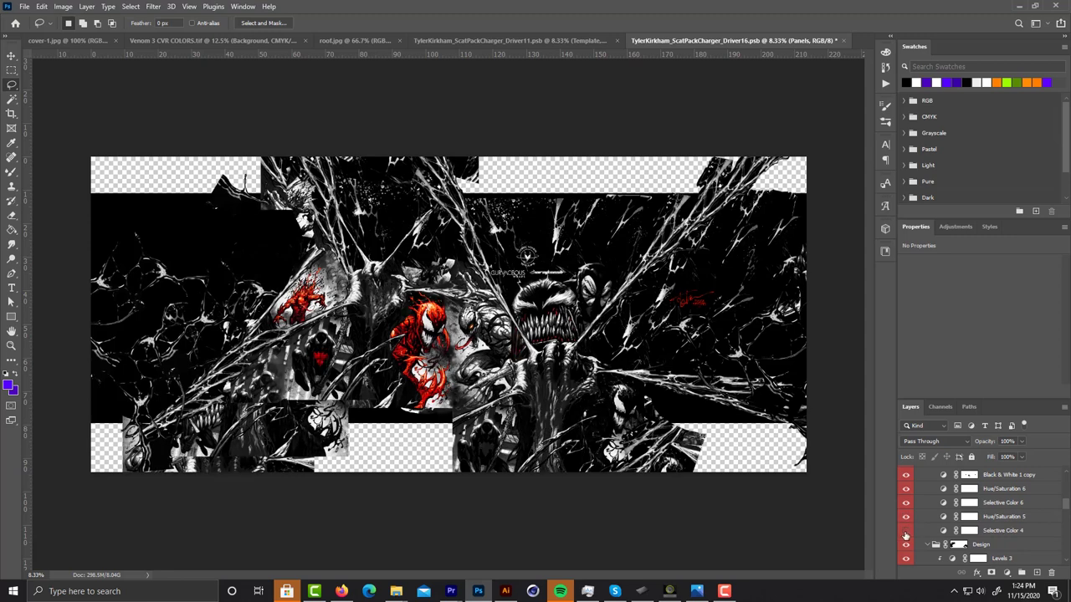
click(905, 532)
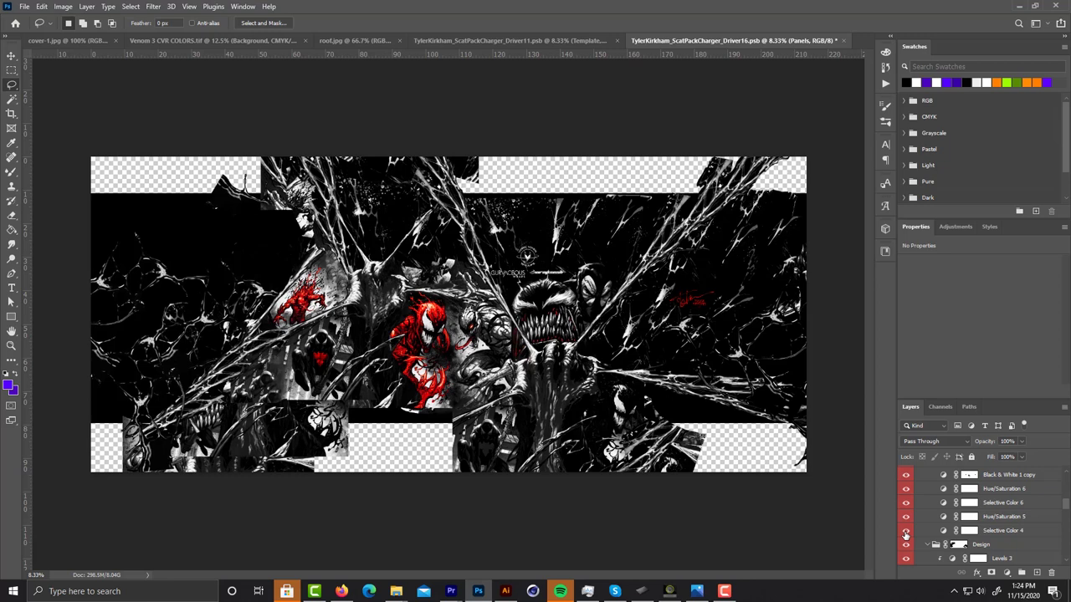
click(905, 525)
click(905, 525)
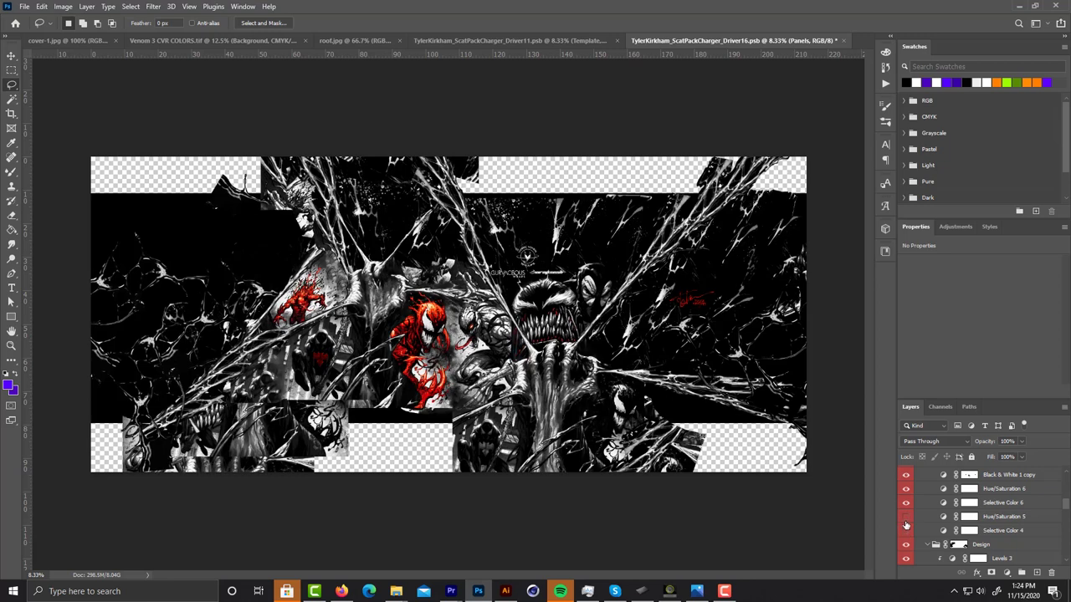
click(905, 525)
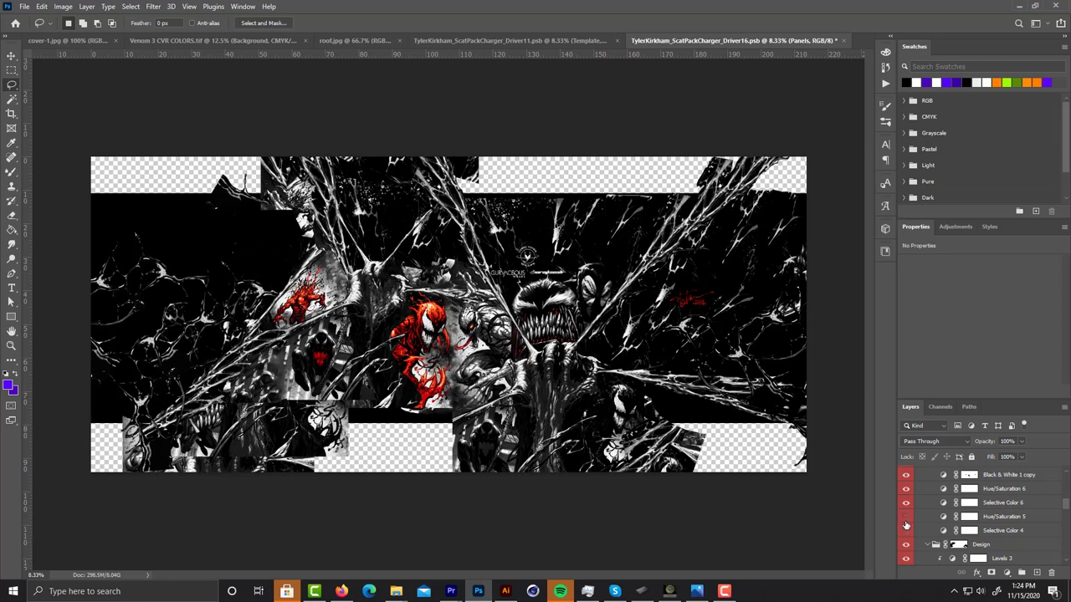
click(905, 525)
click(905, 525)
click(905, 504)
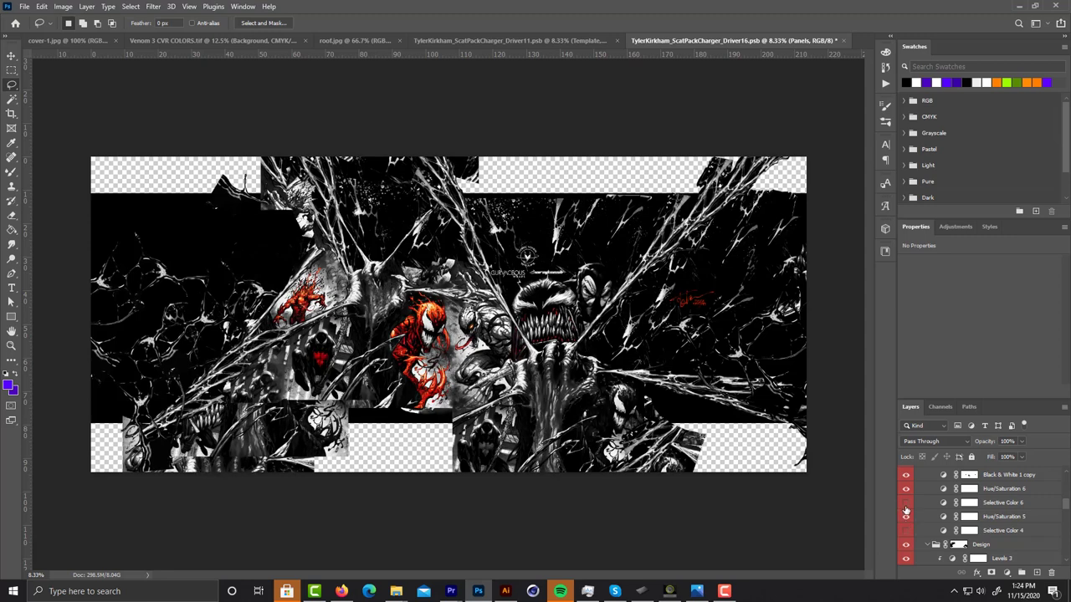
click(905, 503)
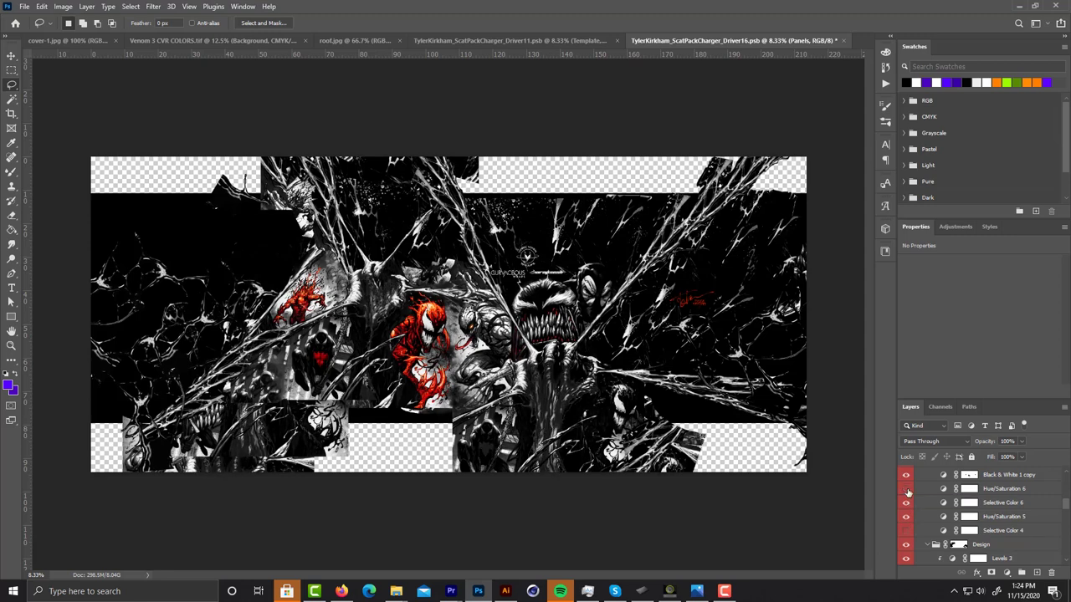
Turn on Hue/Saturation 6 and Selective Color 4 to deepen Carnage from orange to red
click(906, 491)
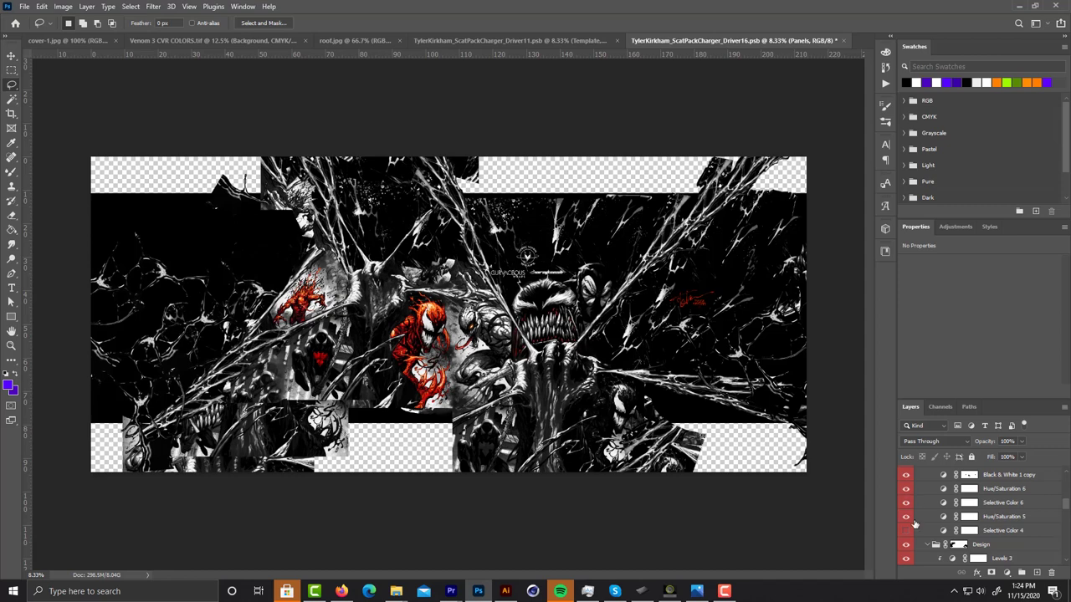
click(906, 530)
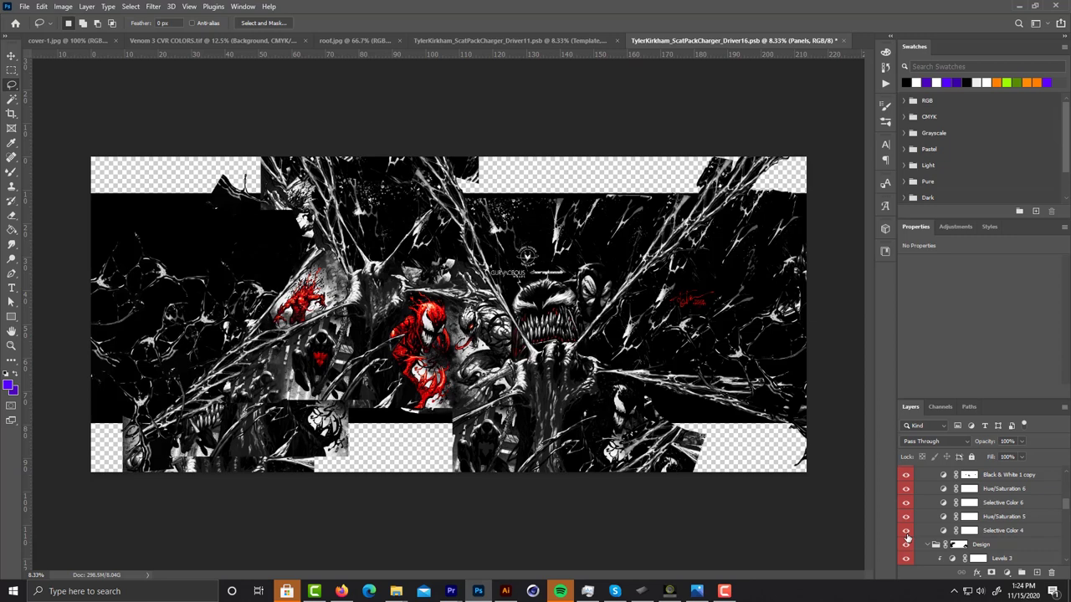
scroll(907, 535, up, 4)
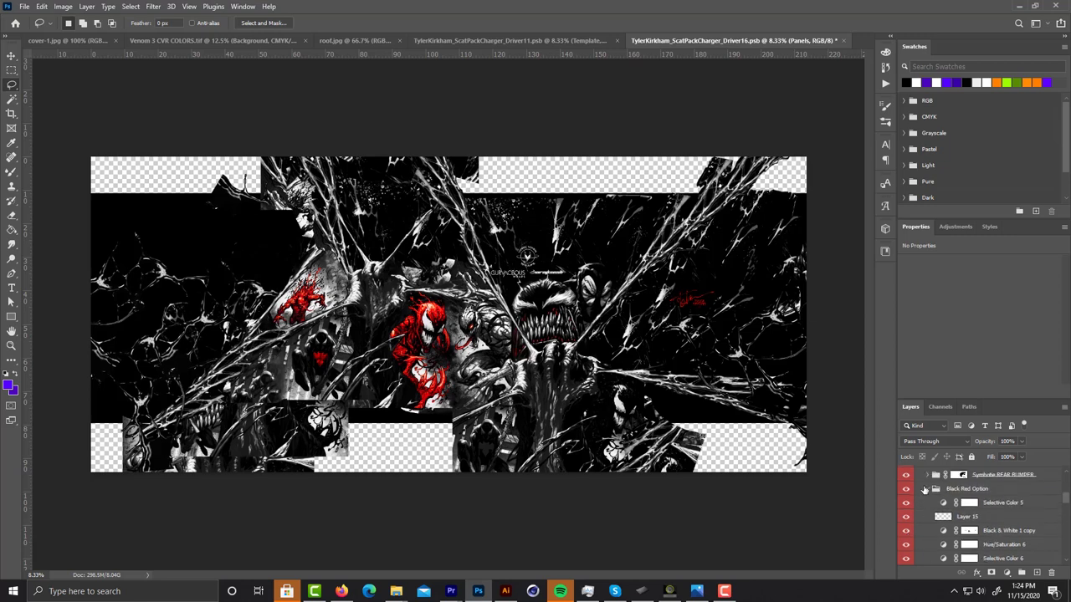
Collapse the Black Red Option and Design groups and hide the Design artwork
click(924, 490)
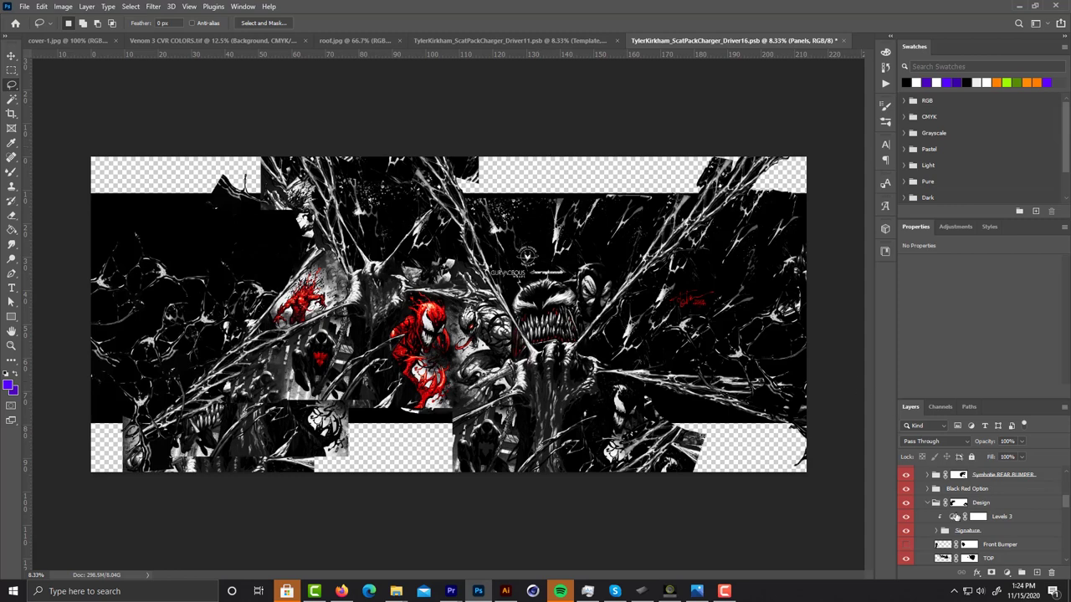
scroll(952, 503, up, 3)
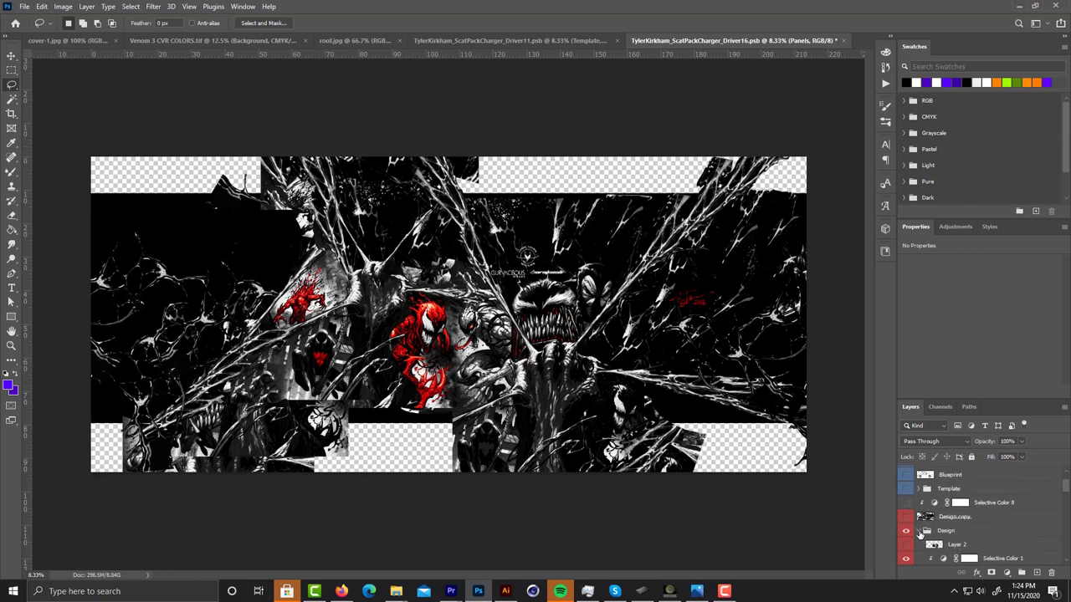
click(920, 539)
click(906, 544)
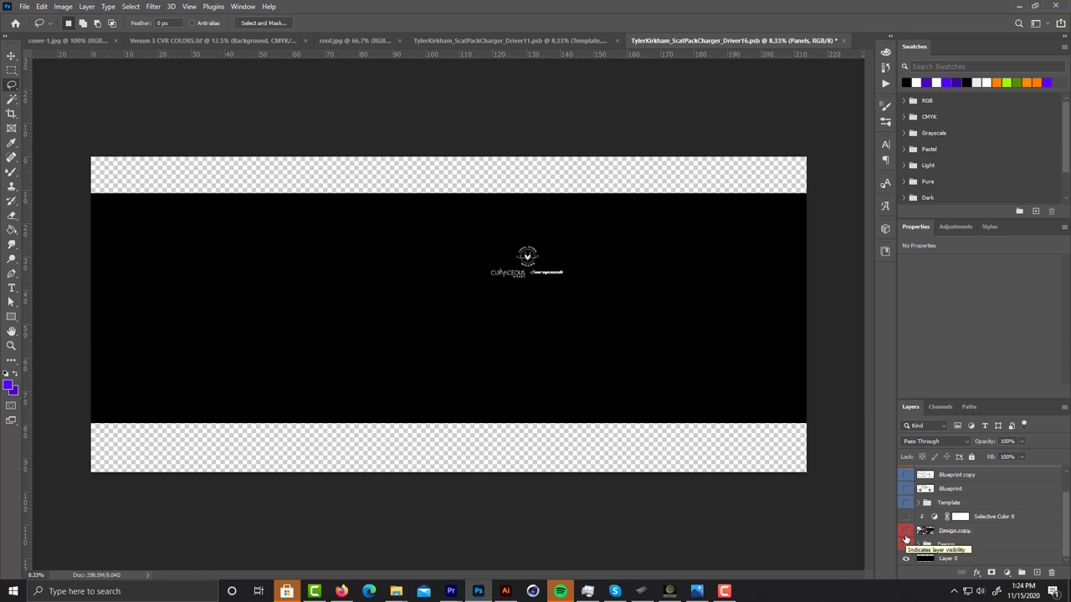
Show the Design copy artwork, then turn on the Template group to see it on the Charger side
click(905, 537)
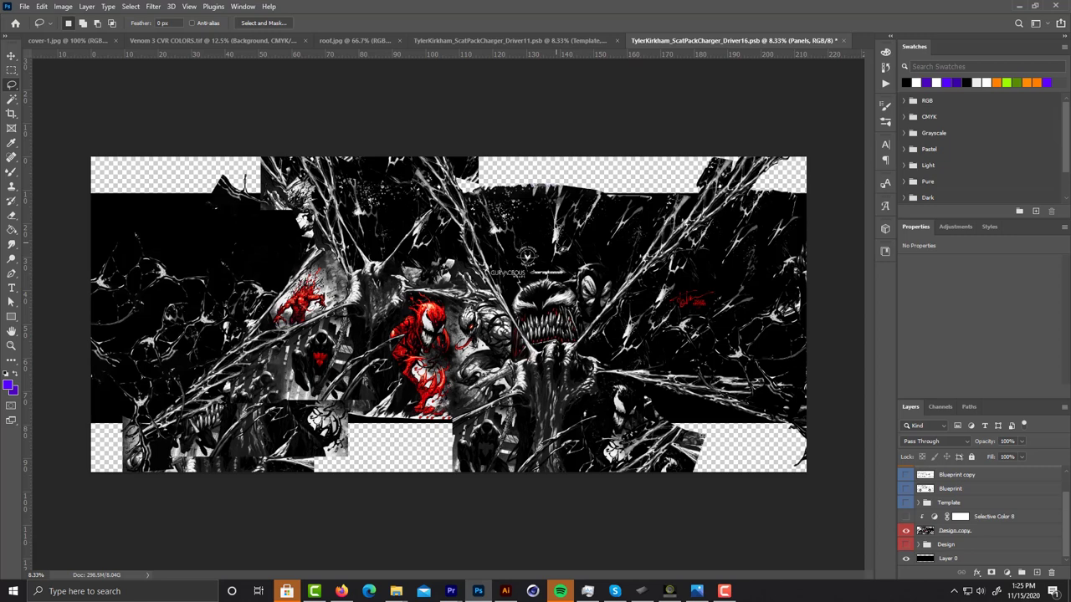
click(906, 502)
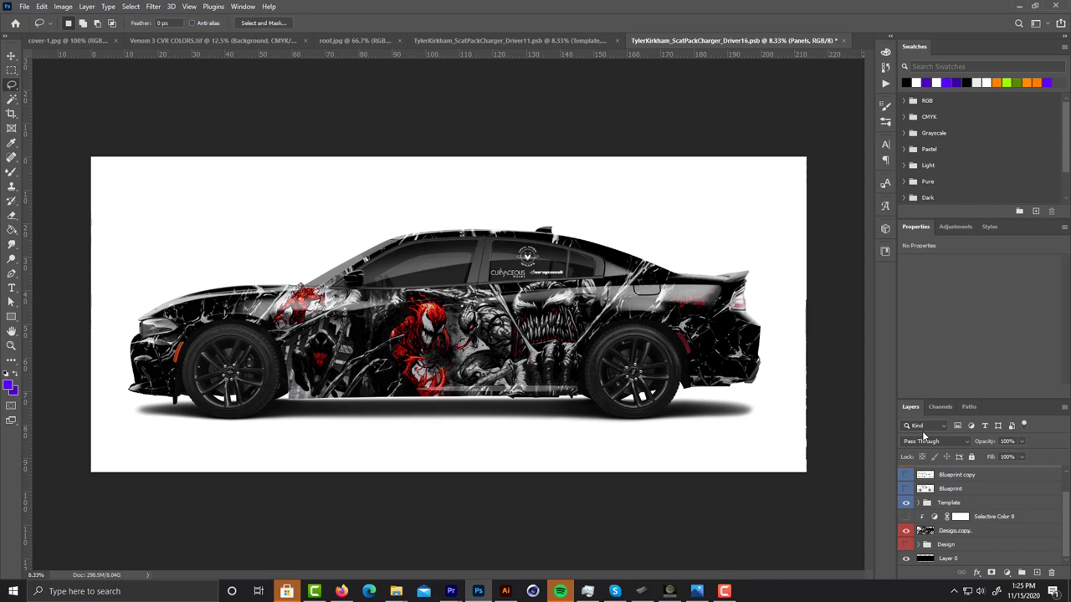
Switch to the Pass9 mockup and zoom in, panning from the car's rear to the front doors
key(F10)
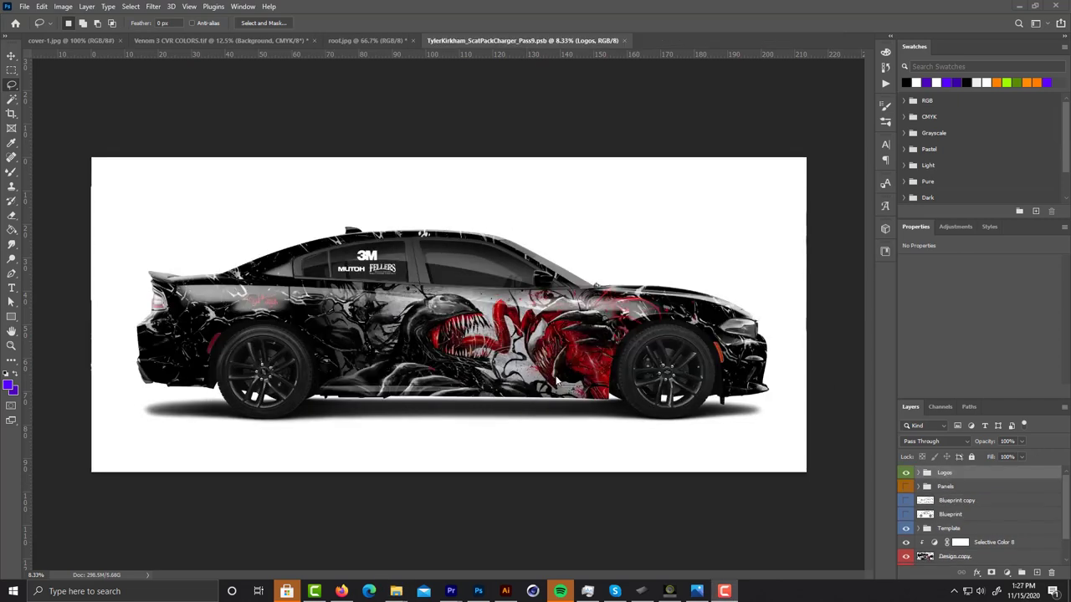
click(585, 323)
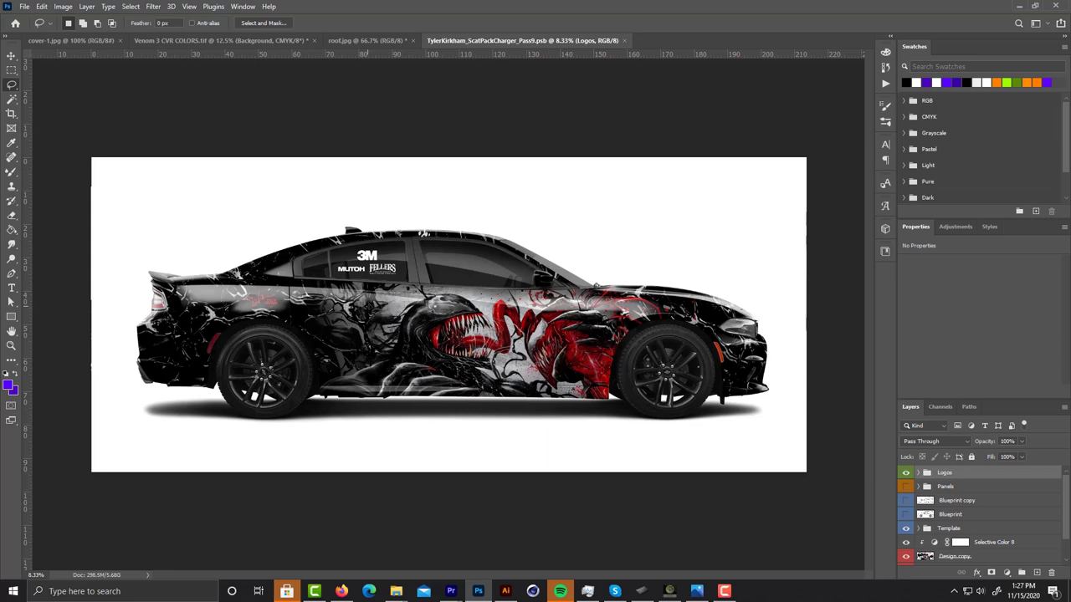
key(ctrl+plus)
key(ctrl+plus)
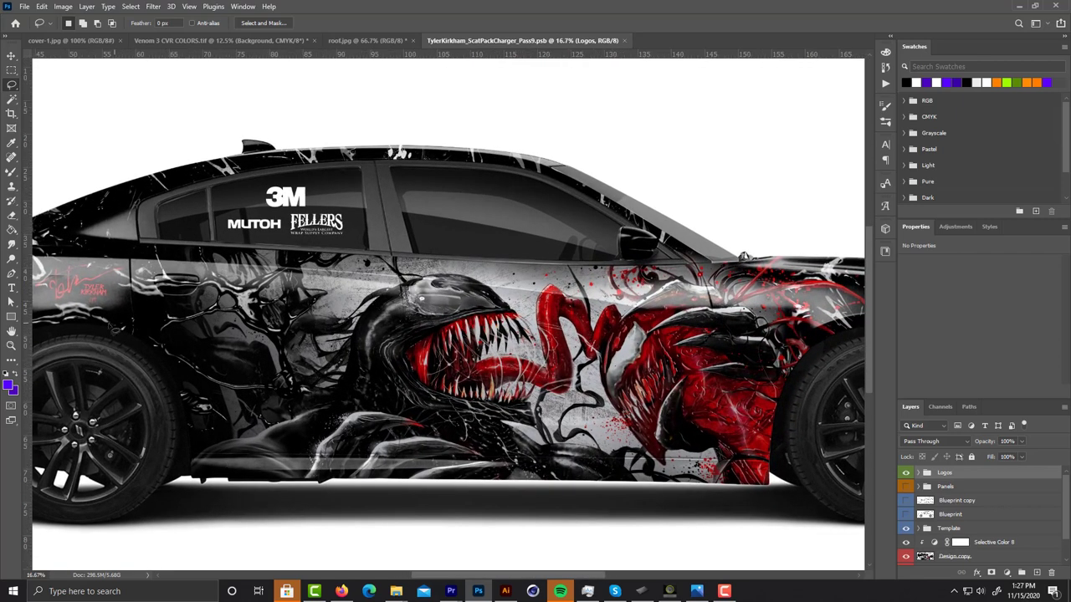
drag(166, 351, 410, 356)
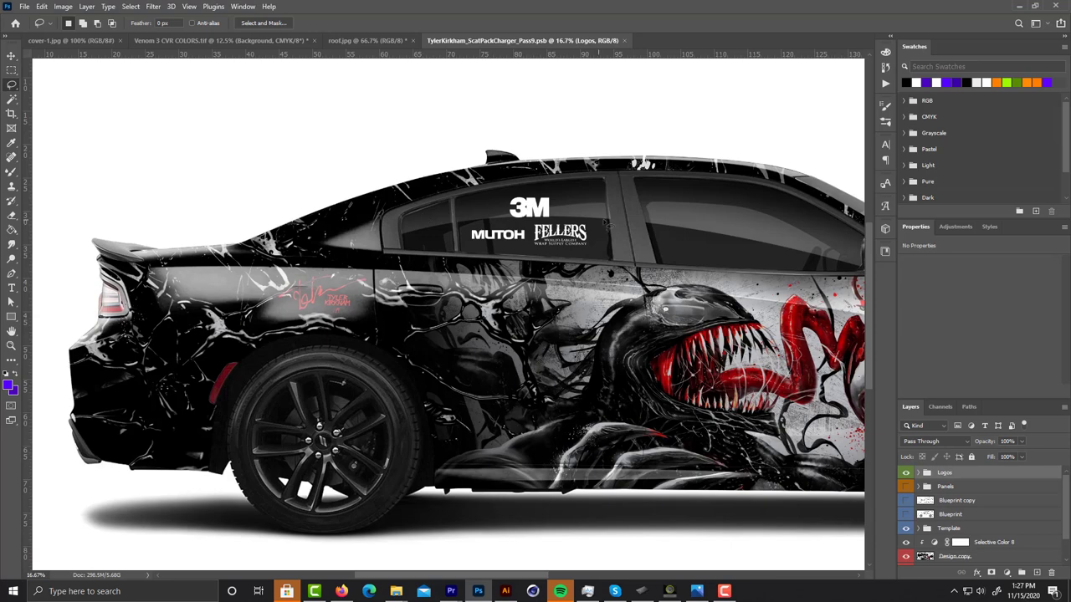
drag(609, 221, 398, 270)
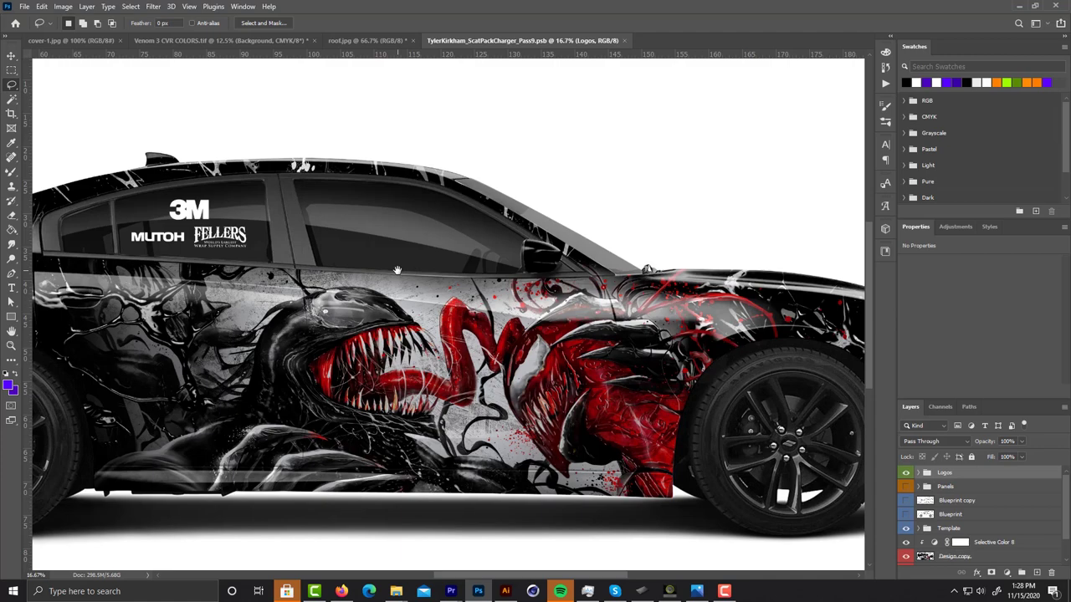
Zoom out to the full car side and pan between its front and rear
key(ctrl+minus)
key(ctrl+minus)
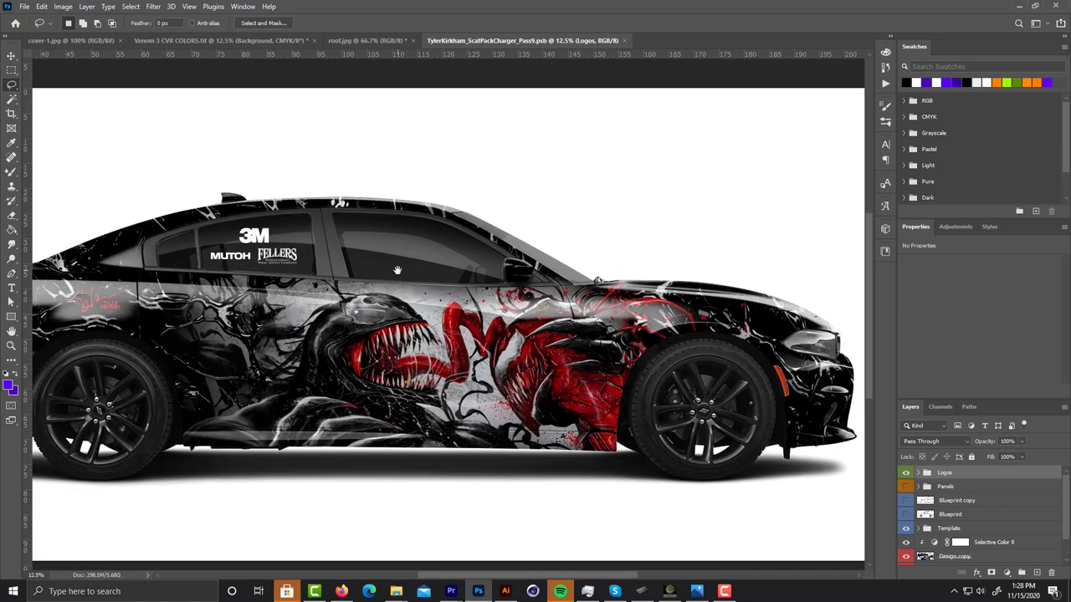
key(ctrl+plus)
key(ctrl+plus)
key(ctrl+plus)
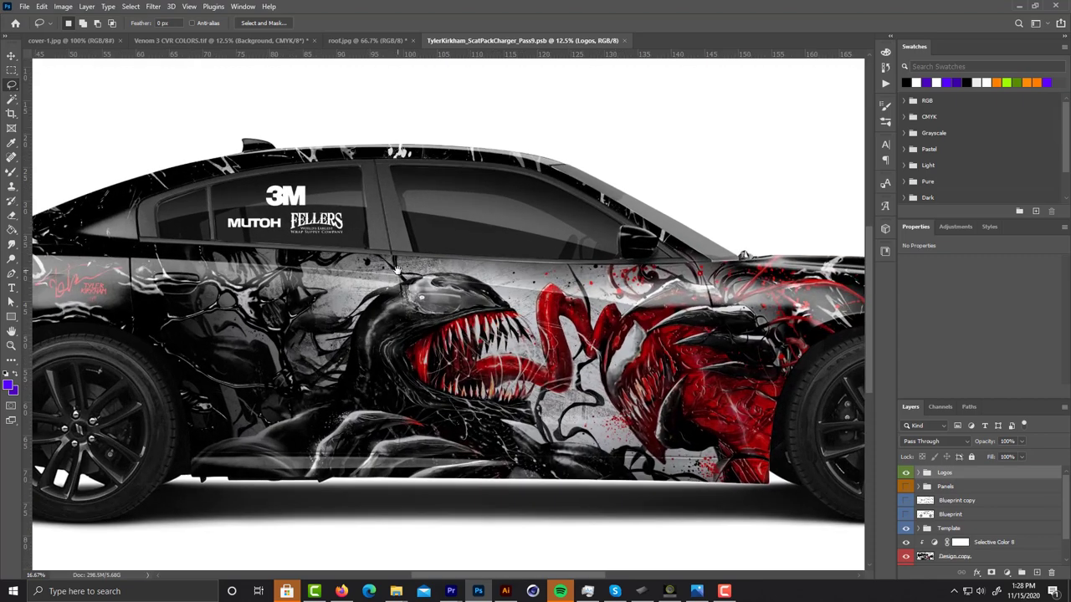
key(ctrl+minus)
key(ctrl+minus)
drag(397, 272, 274, 273)
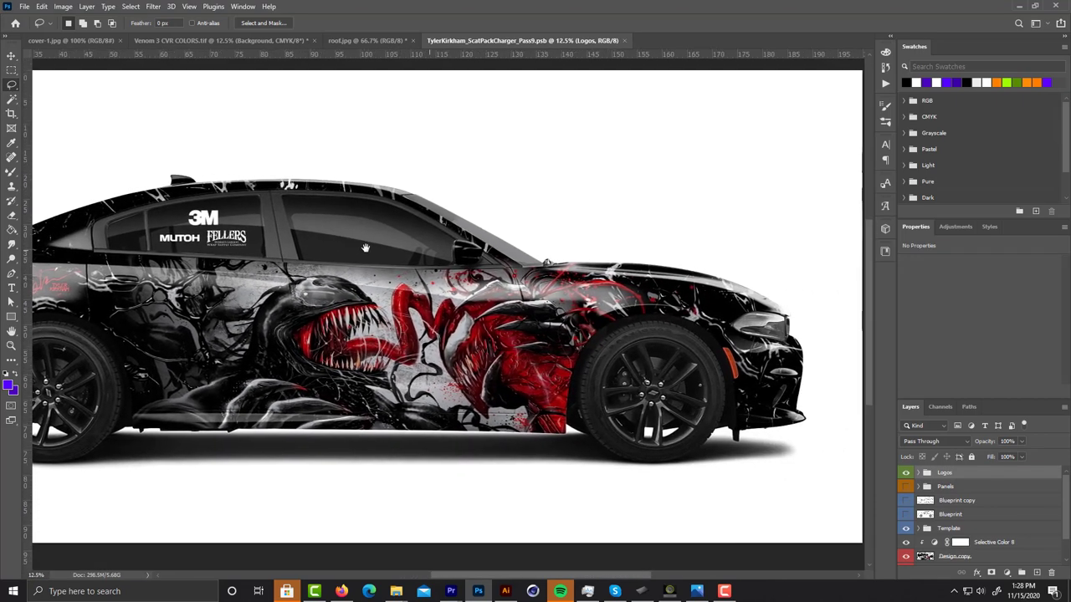
drag(557, 476, 673, 461)
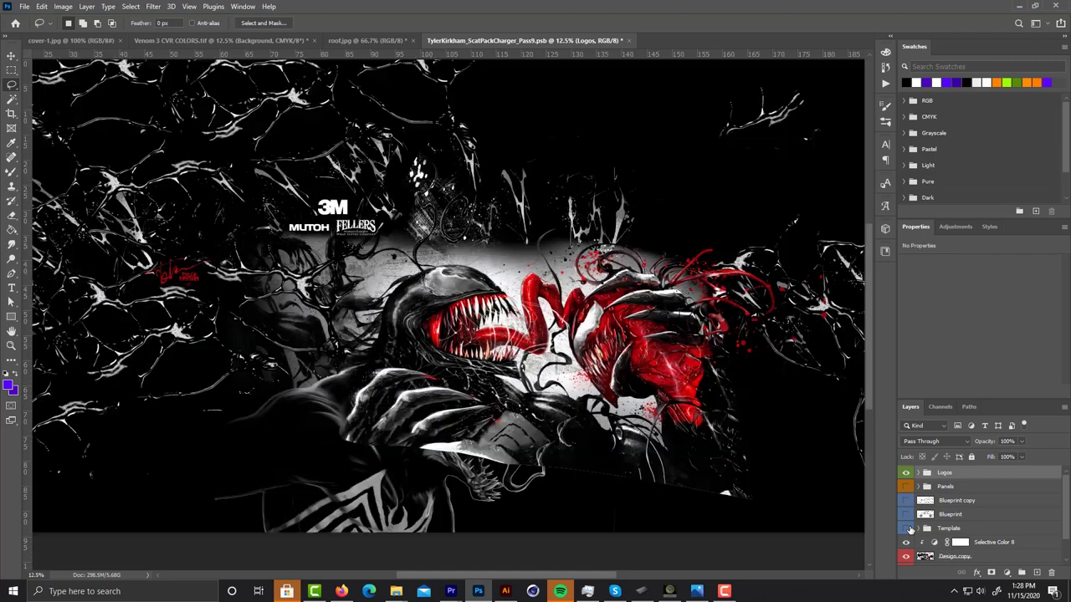
Hide the car template and look around the flat side-wrap artwork
click(905, 528)
scroll(606, 444, down, 3)
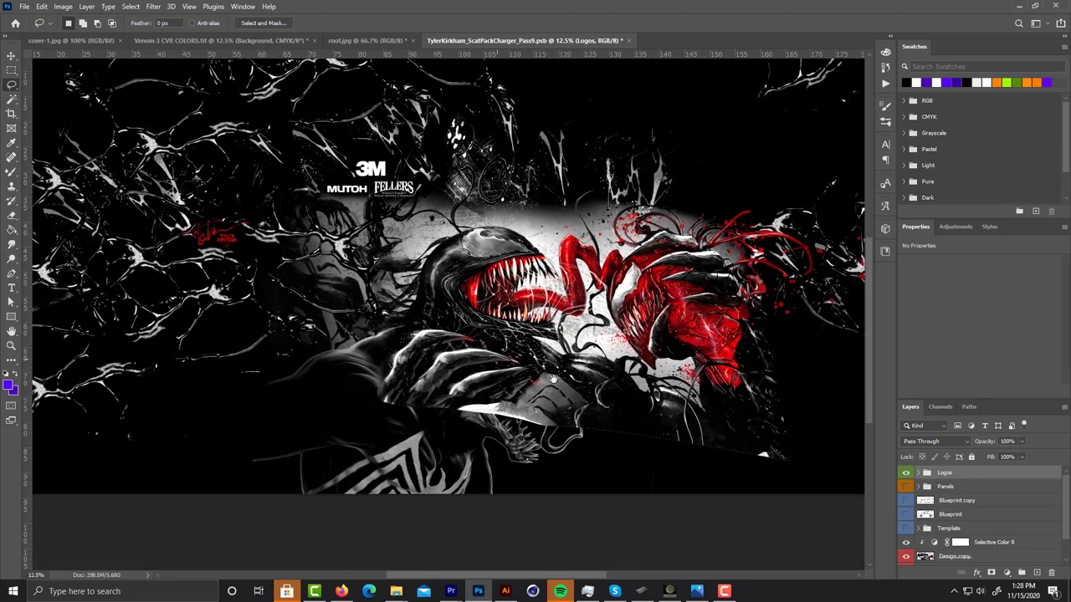
drag(704, 406, 703, 347)
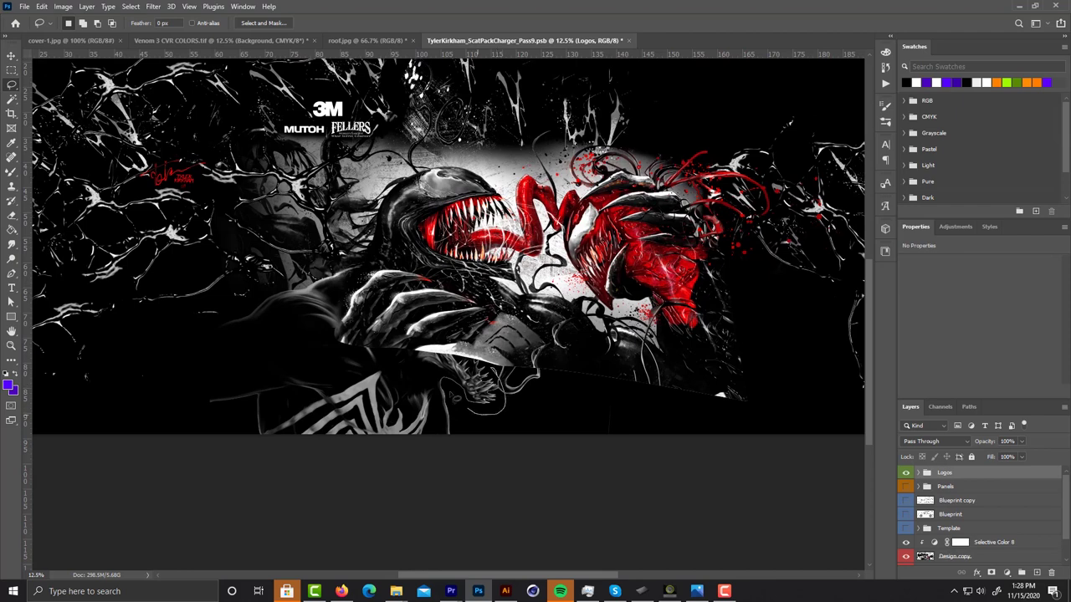
scroll(912, 523, down, 1)
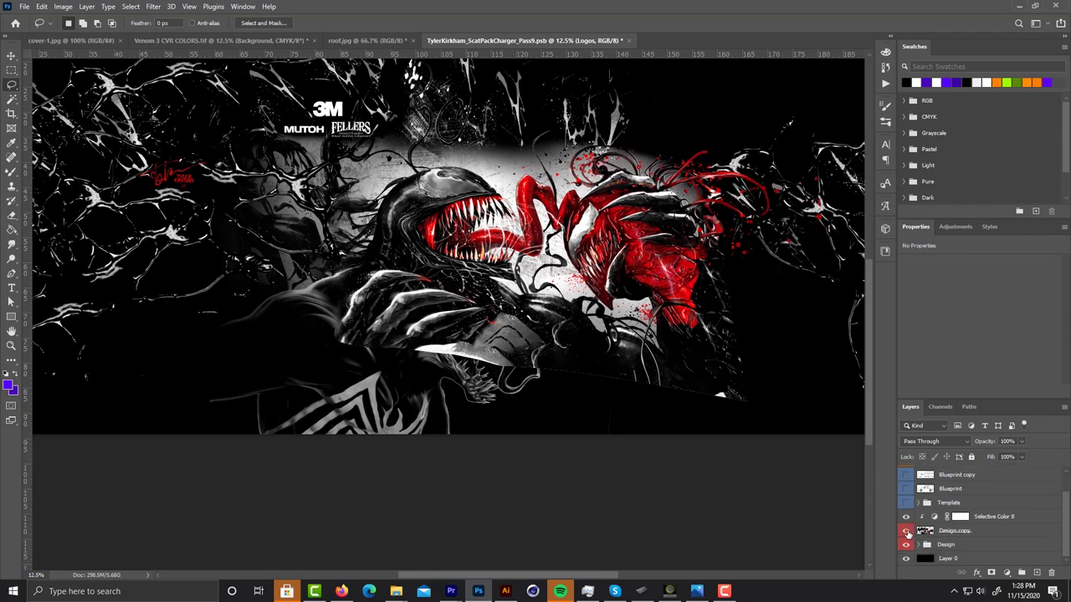
Expand the Design group and compare full colour against the Black Red Option treatment, ending in full colour
click(906, 530)
click(918, 544)
scroll(918, 548, down, 3)
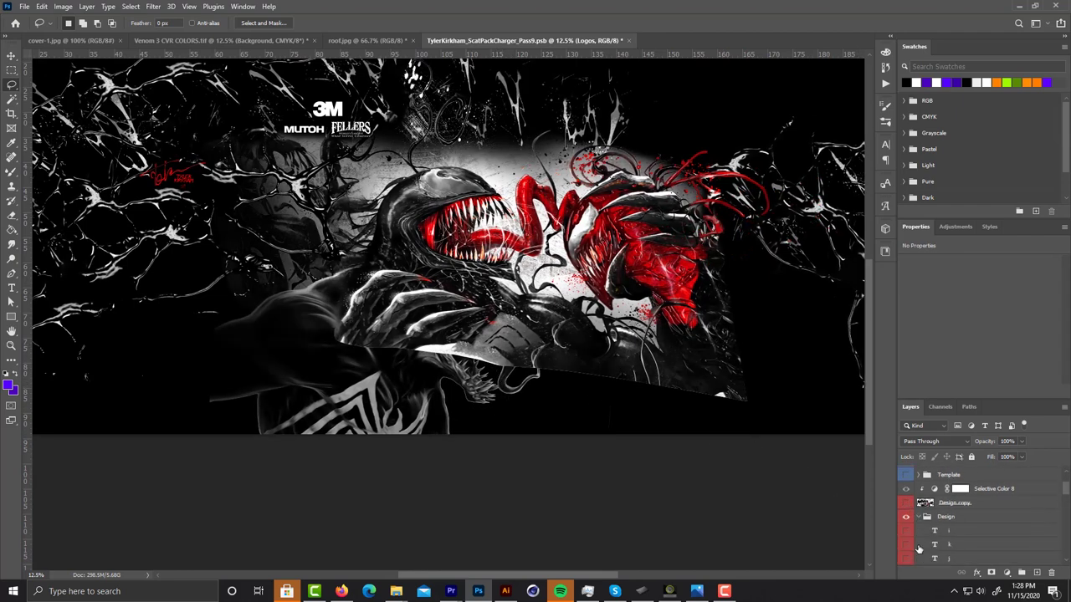
scroll(918, 547, down, 1)
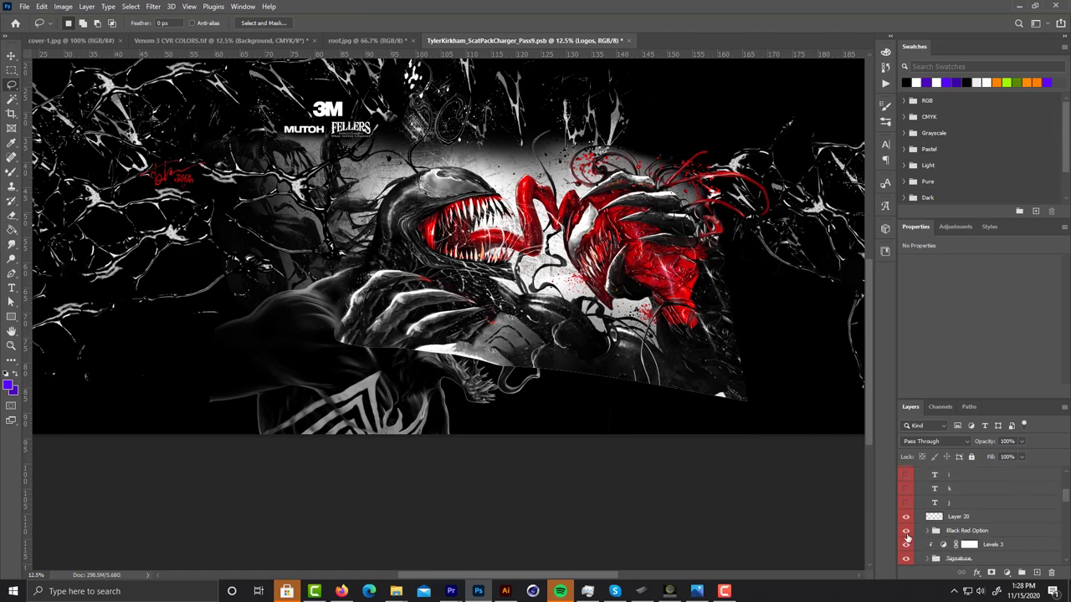
click(906, 540)
click(906, 536)
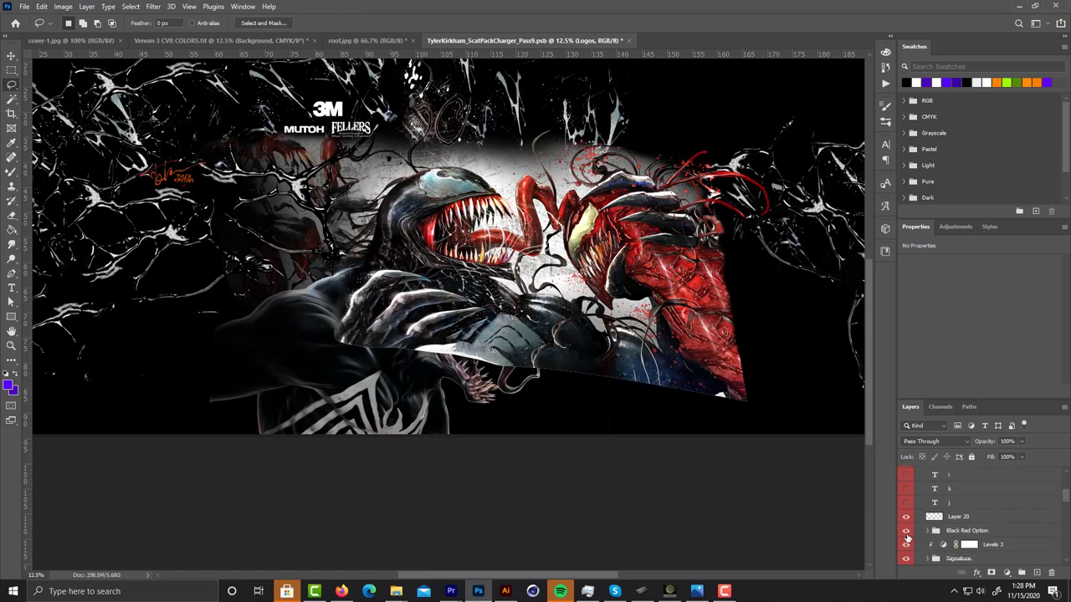
click(906, 532)
click(906, 531)
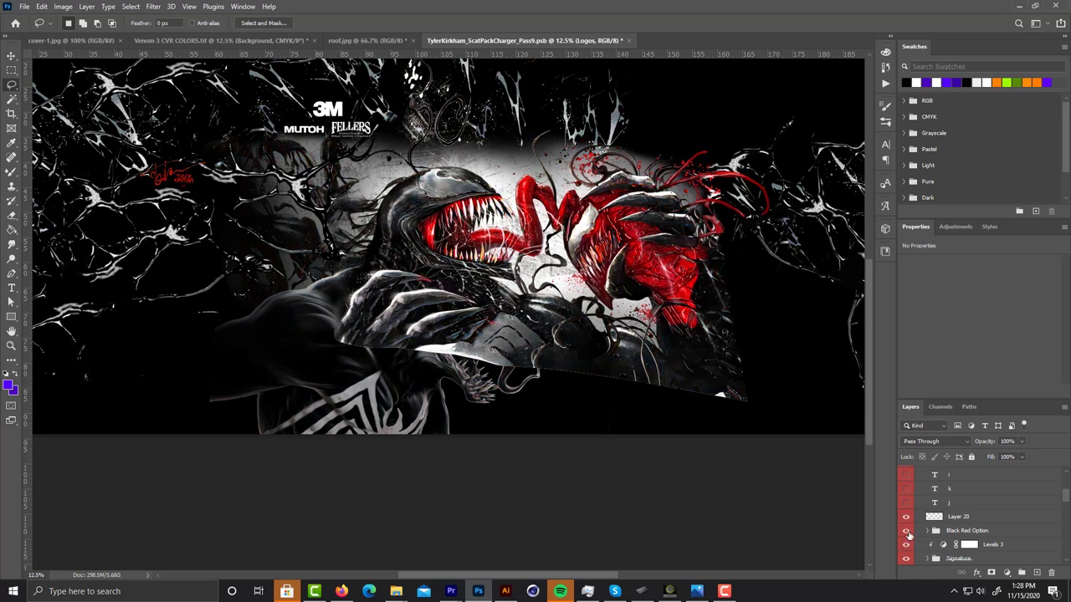
click(906, 532)
Toggle the Original Art layer to compare, then select it
scroll(906, 534, down, 1)
scroll(905, 533, down, 2)
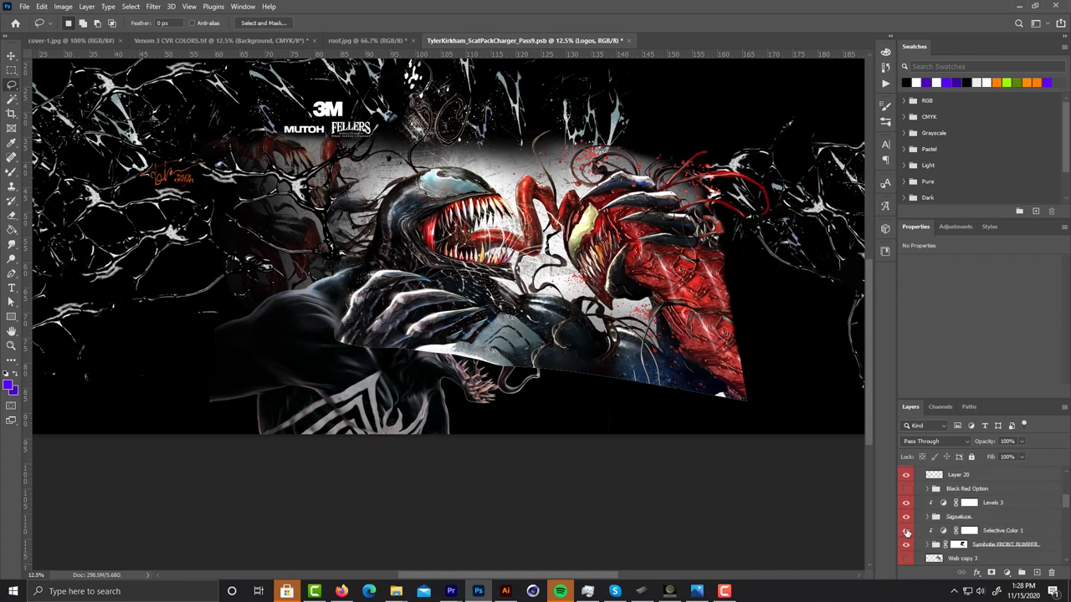
scroll(905, 535, down, 1)
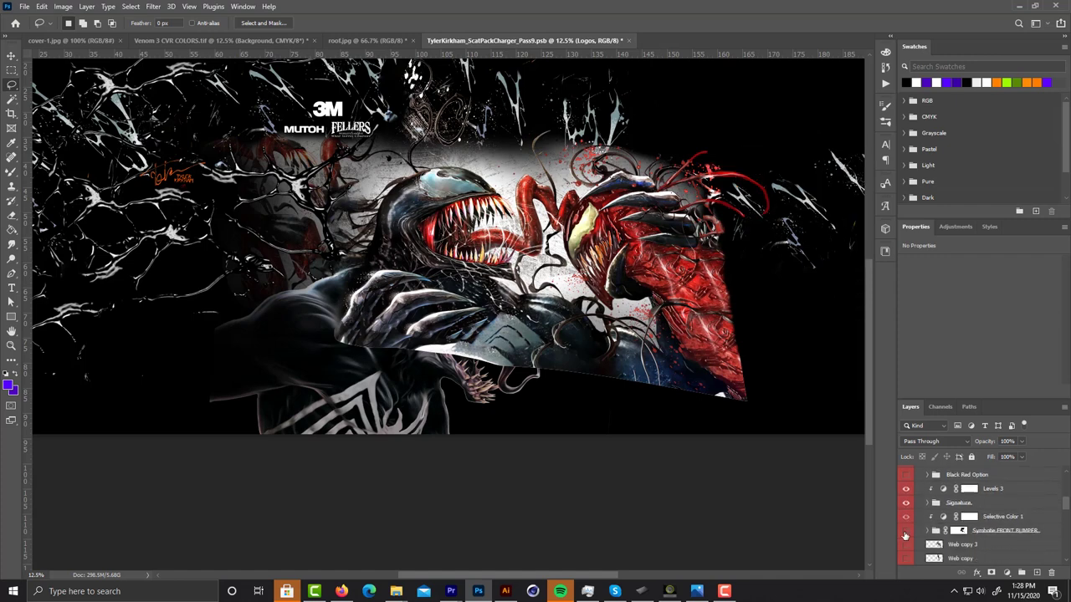
scroll(905, 535, down, 3)
click(905, 534)
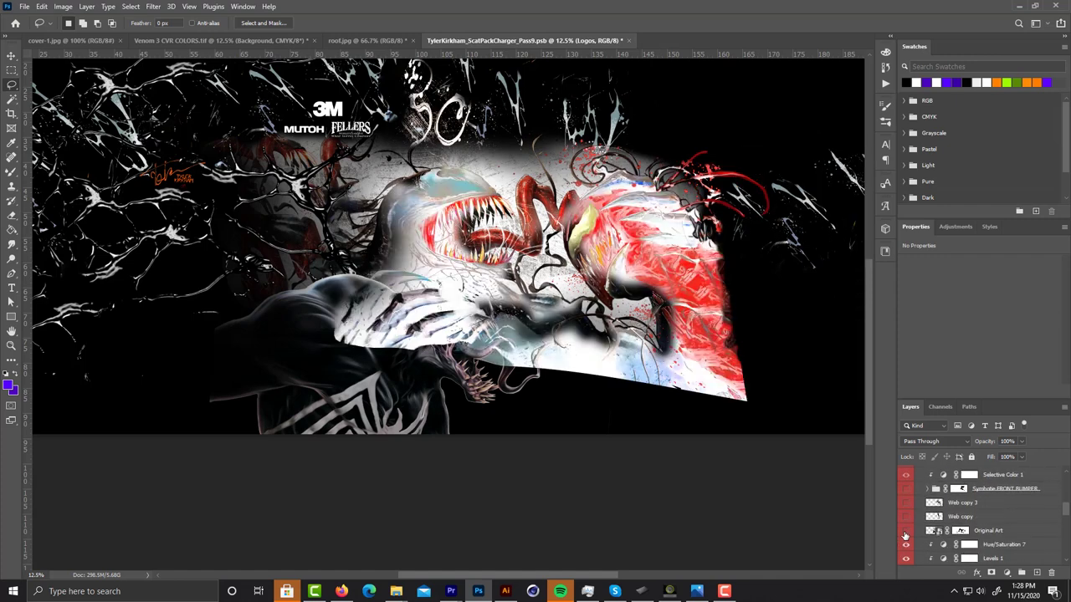
click(905, 532)
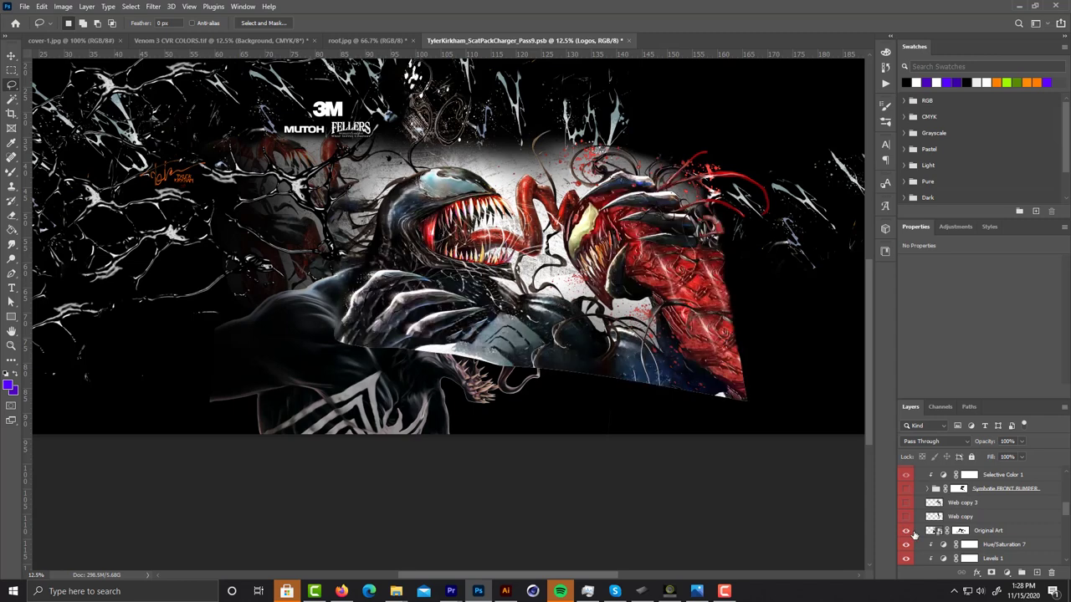
click(983, 532)
scroll(983, 532, down, 4)
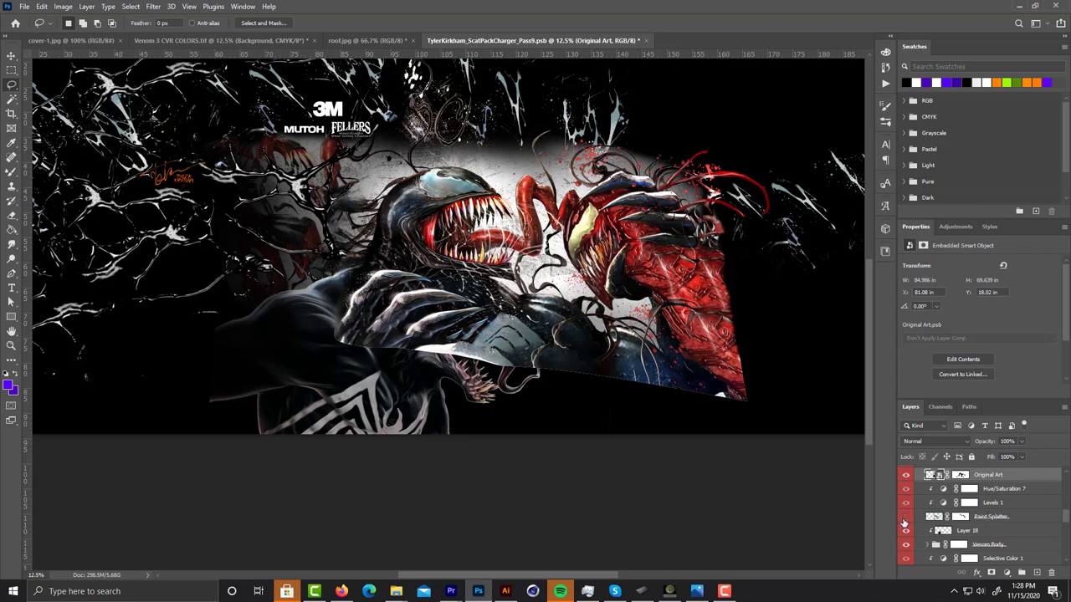
Check the Paint Splatter layer, then hide the Original Art layer and Venom Body figure
click(905, 516)
click(905, 516)
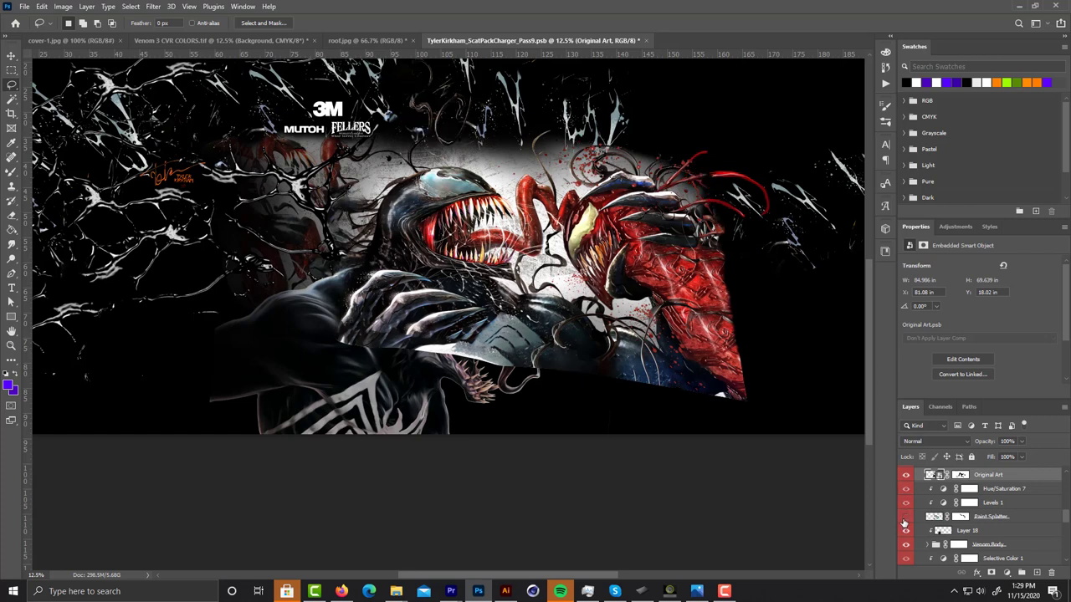
click(905, 475)
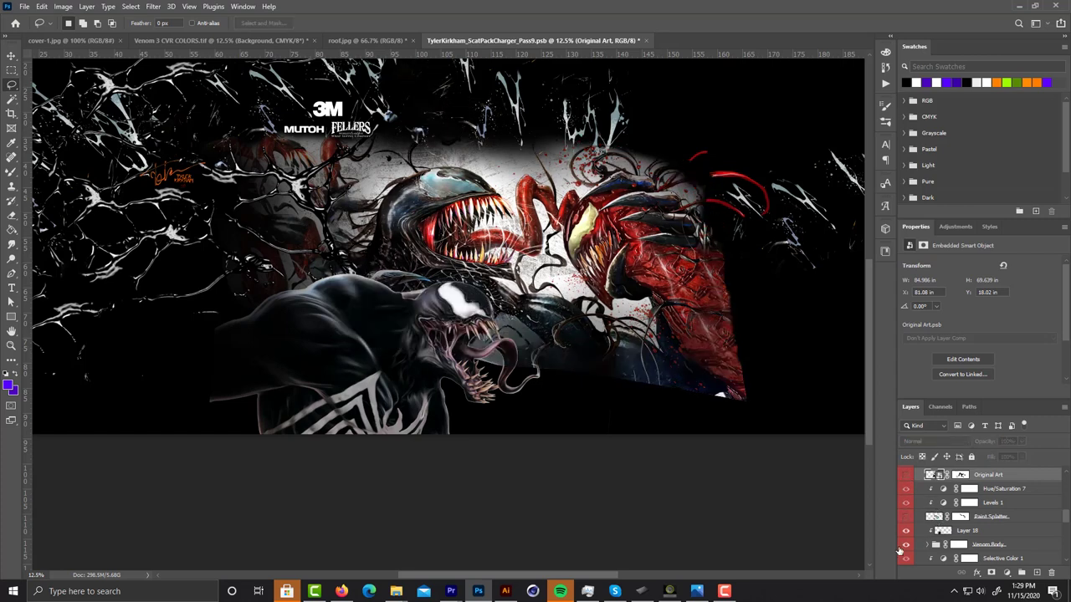
click(905, 545)
Show the Venom Body figure again and nudge it further left with the Move tool
click(905, 545)
click(959, 544)
click(12, 55)
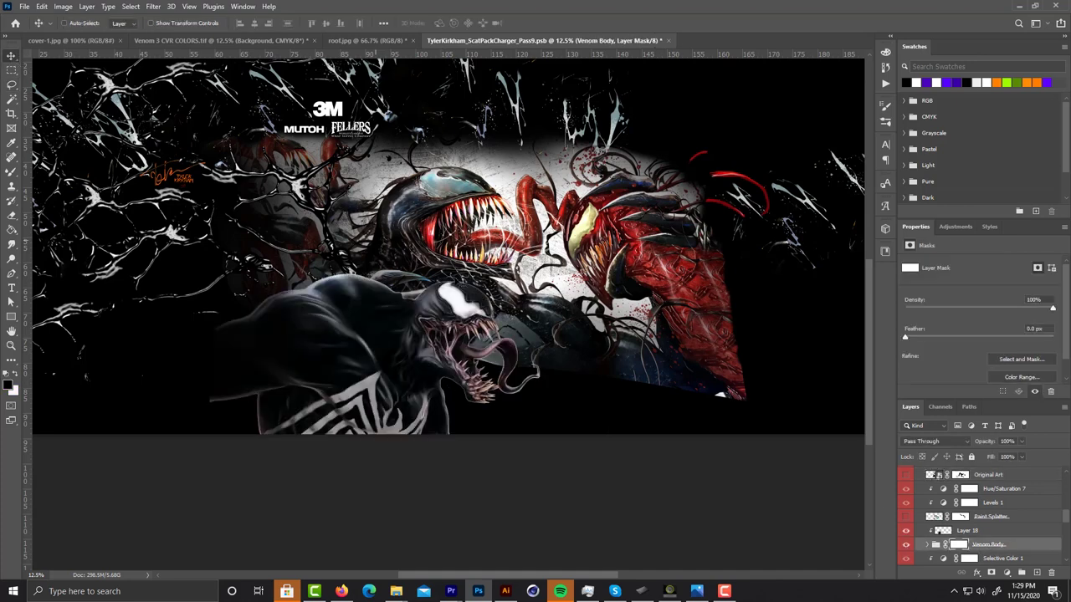
drag(509, 297, 489, 266)
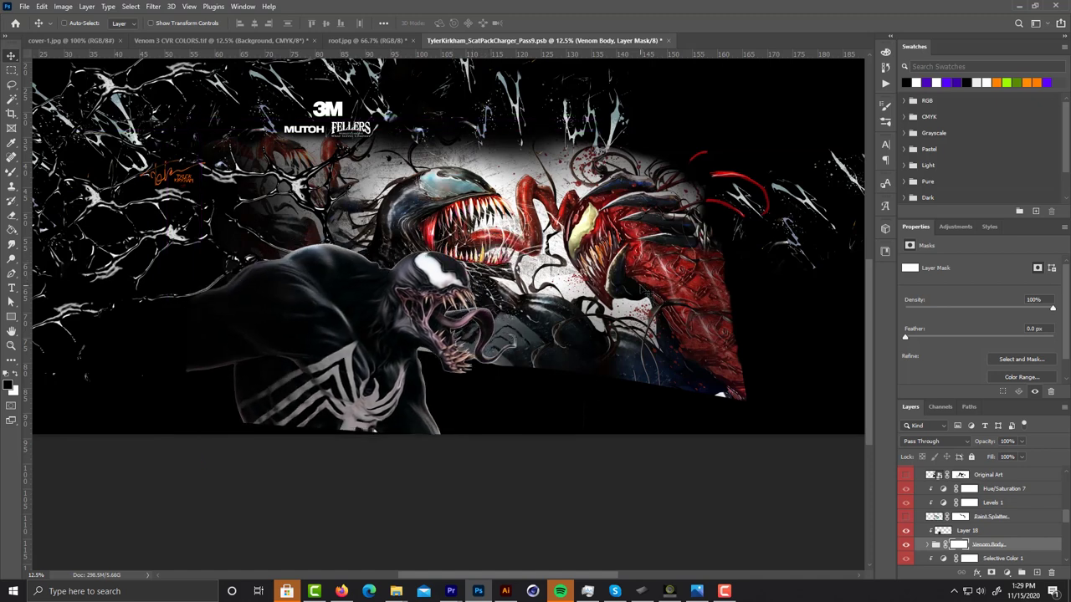
key(ctrl)
Zoom in on the figure, then try it on the right side and return it to lower left
key(ctrl+equal)
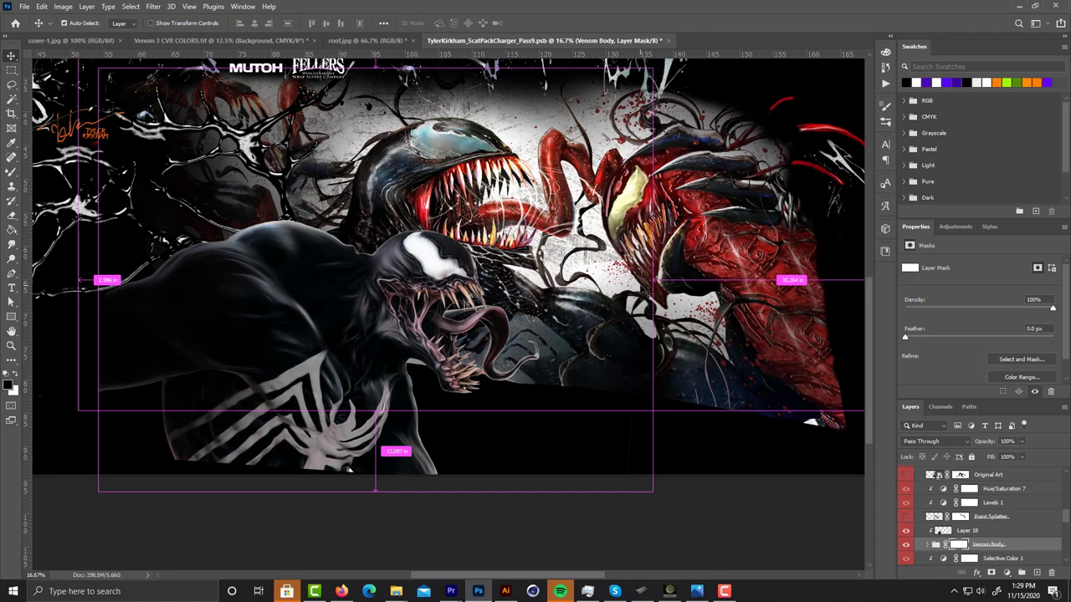
key(ctrl+equal)
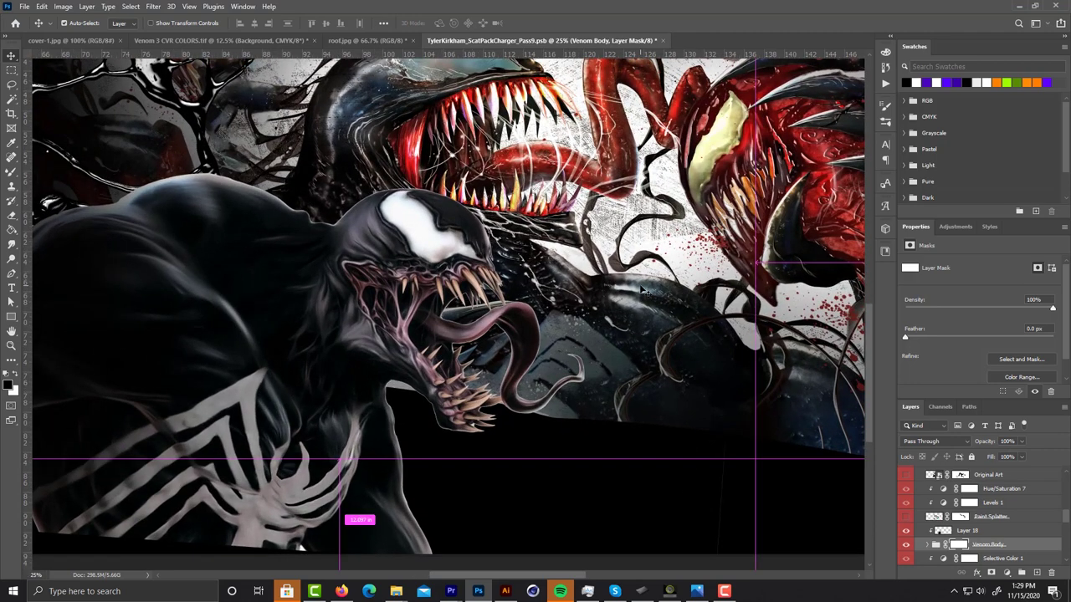
key(ctrl+minus)
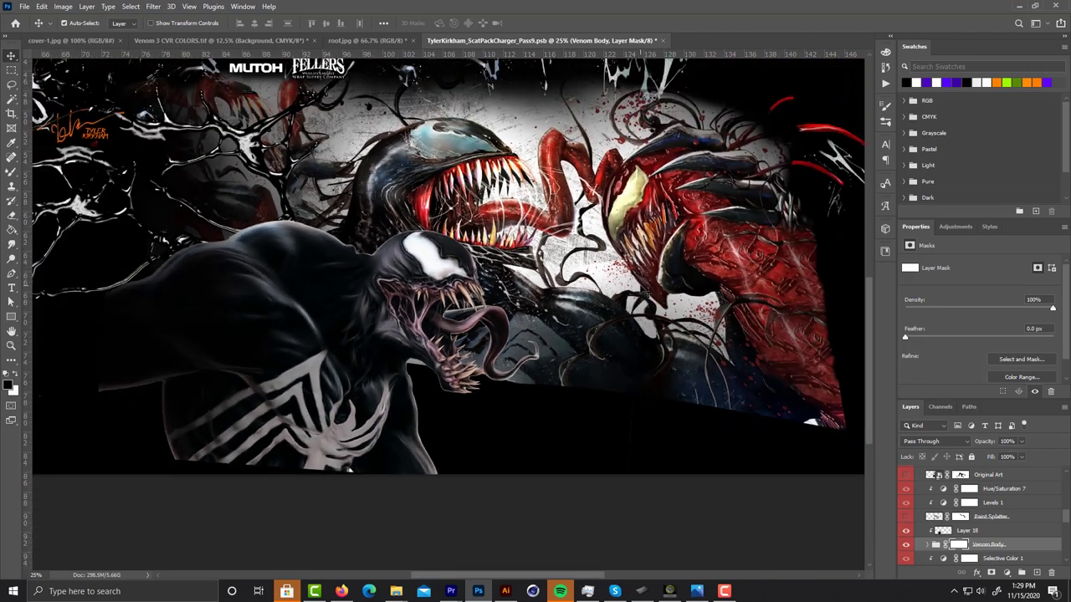
key(ctrl+minus)
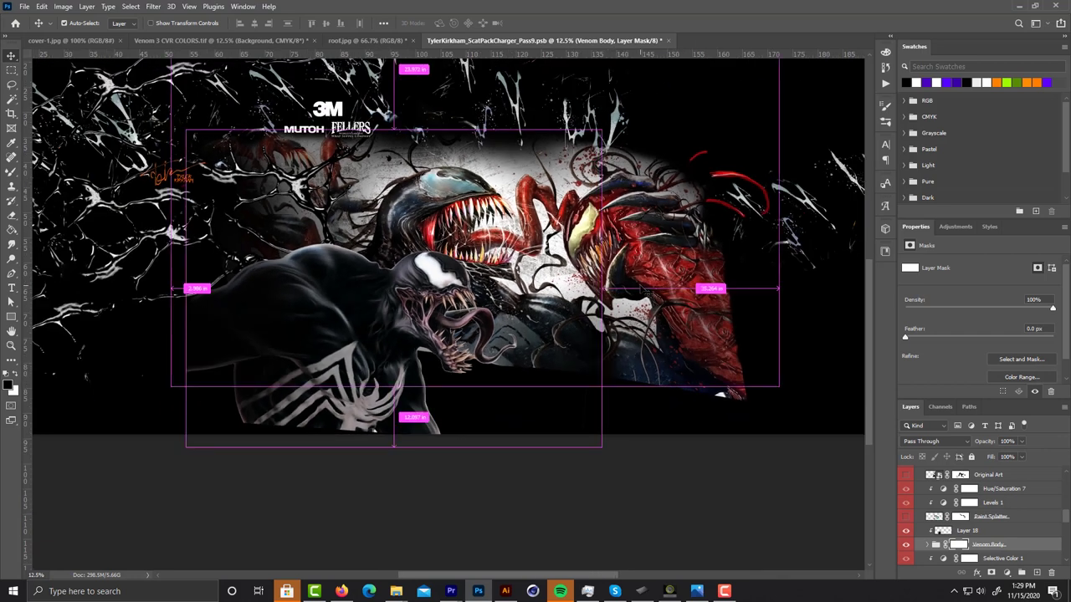
drag(364, 277, 774, 279)
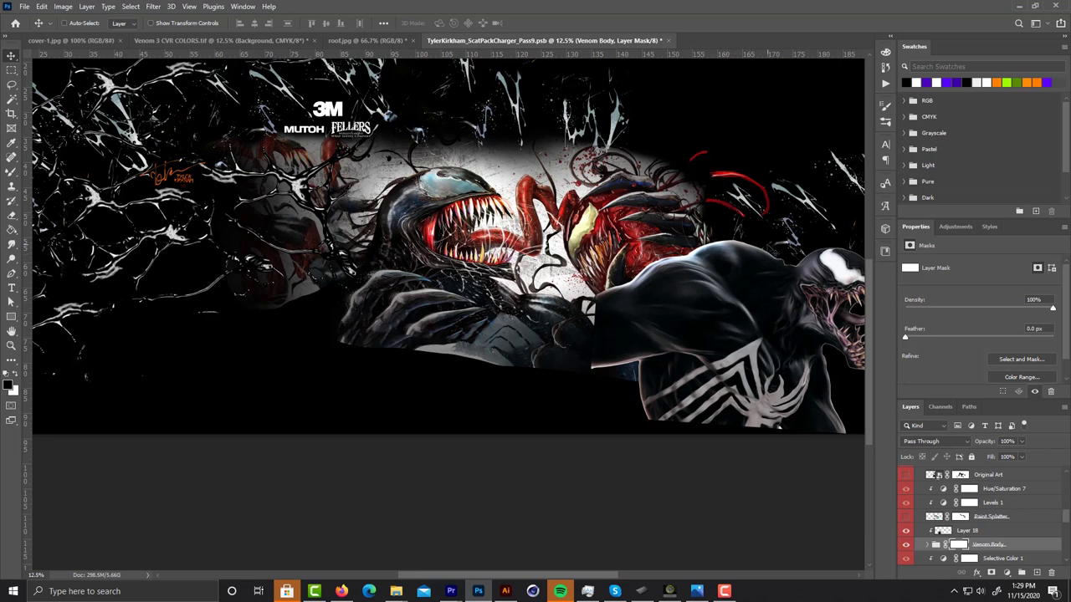
drag(766, 230, 375, 288)
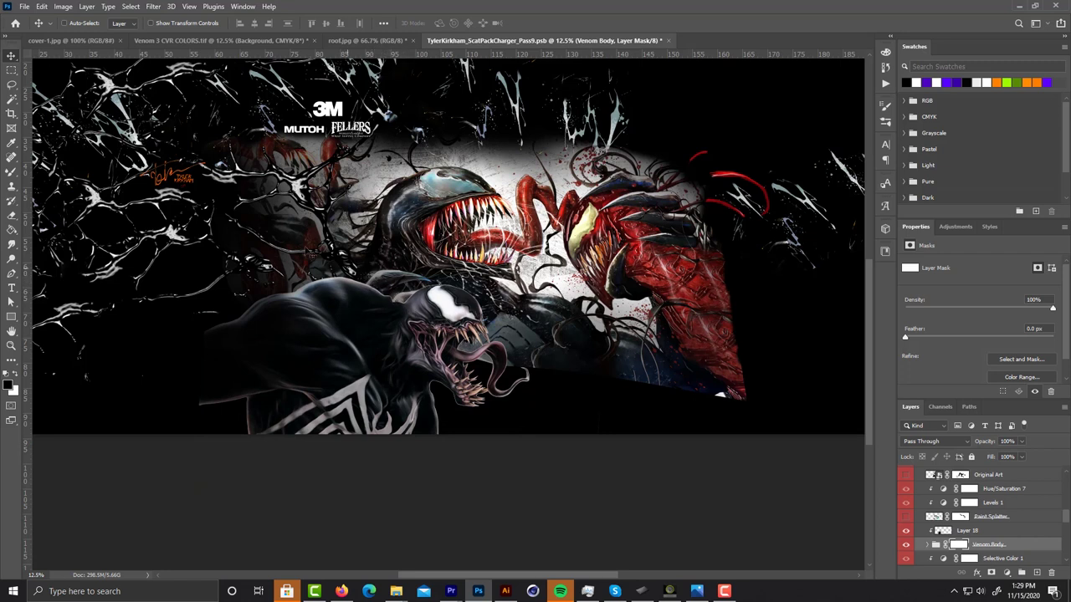
Hide the Venom Body figure and show the Template car render again
click(11, 84)
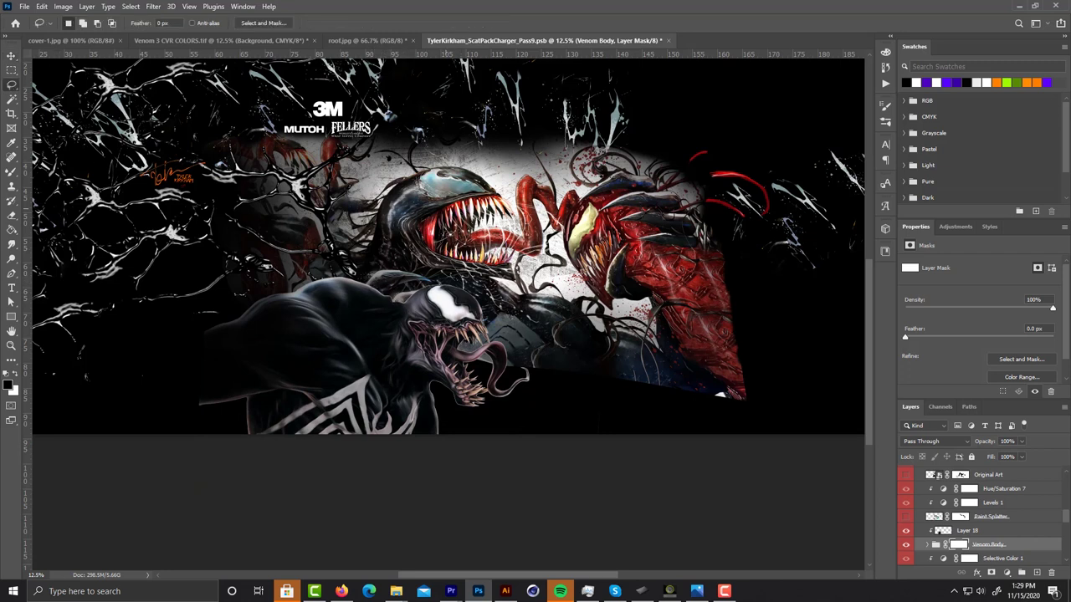
click(903, 544)
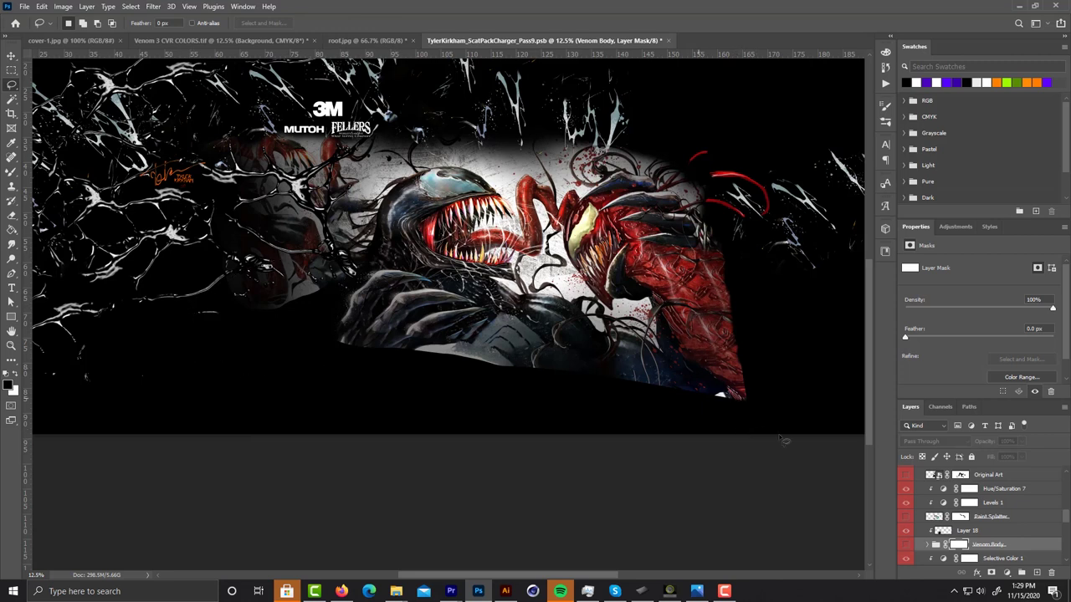
scroll(974, 539, up, 8)
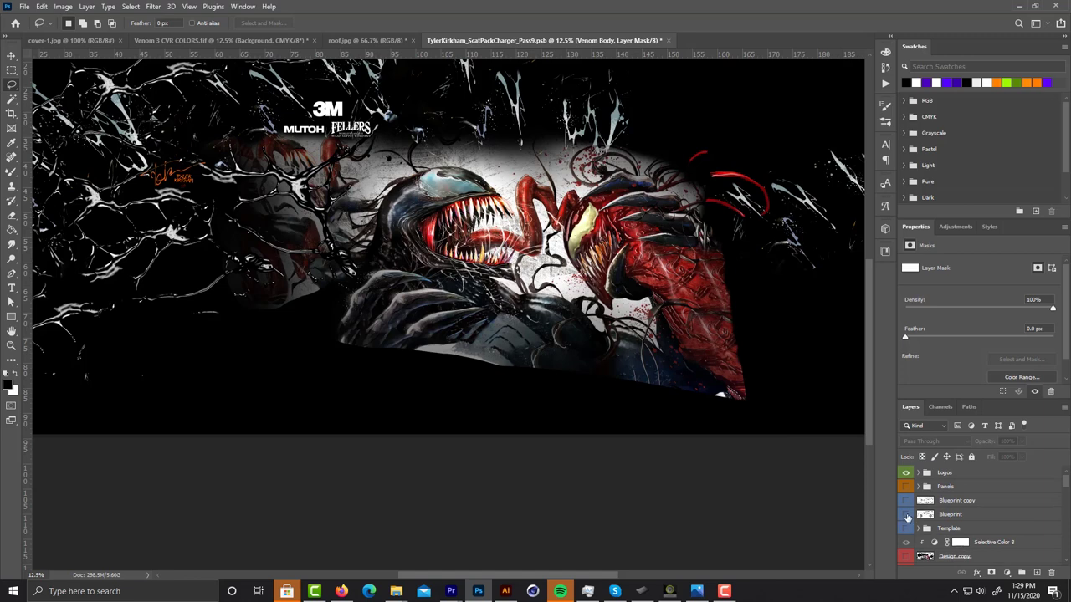
click(906, 527)
drag(476, 287, 526, 369)
scroll(526, 369, down, 1)
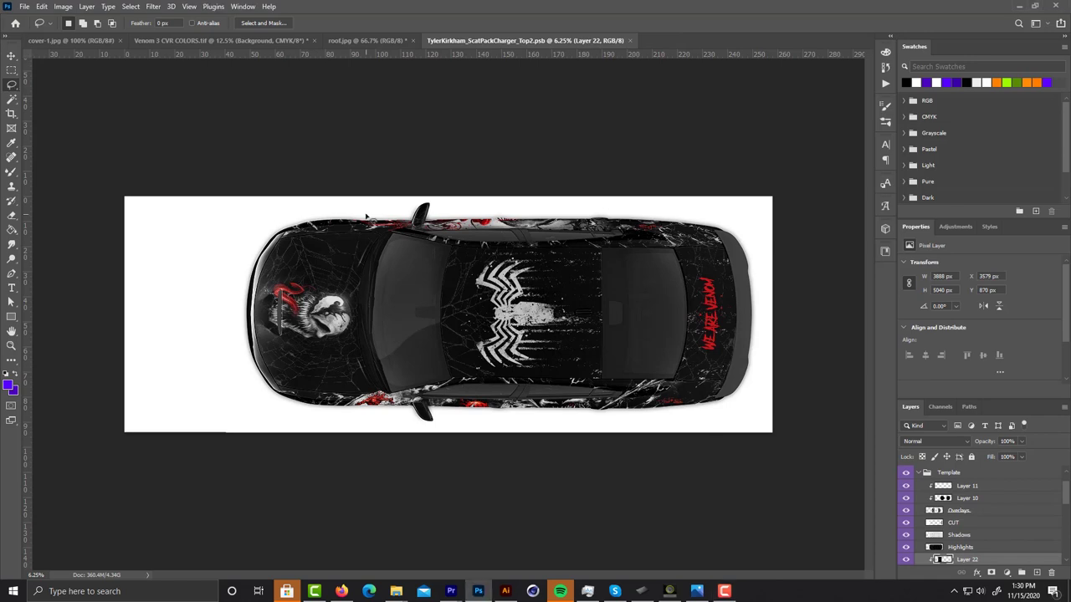
key(ctrl+plus)
scroll(368, 219, left, 3)
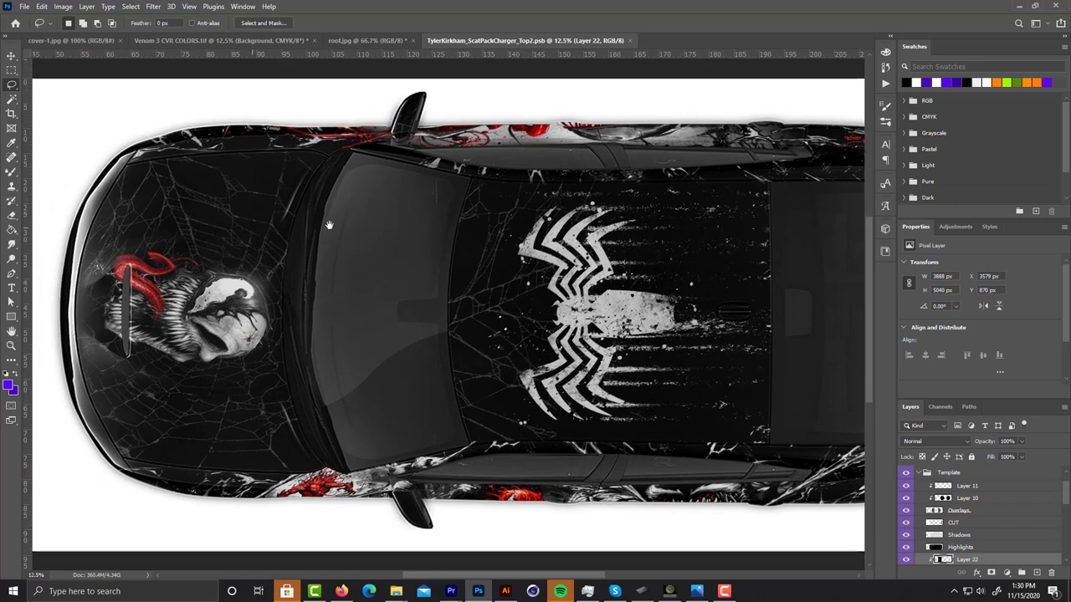
mouse_move(331, 251)
mouse_down()
mouse_move(162, 255)
mouse_move(156, 333)
mouse_move(259, 386)
mouse_move(351, 374)
mouse_move(381, 295)
mouse_move(349, 251)
mouse_up()
click(352, 330)
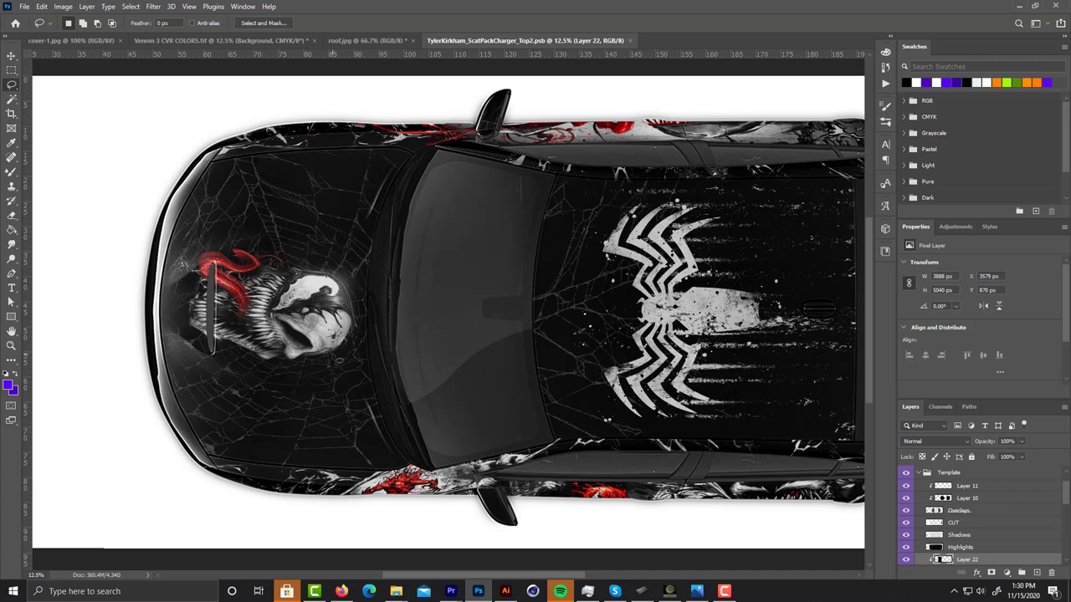
mouse_move(317, 240)
mouse_down()
mouse_move(236, 208)
mouse_move(120, 325)
mouse_move(380, 373)
mouse_move(379, 284)
mouse_up()
key(ctrl+plus)
drag(400, 277, 319, 295)
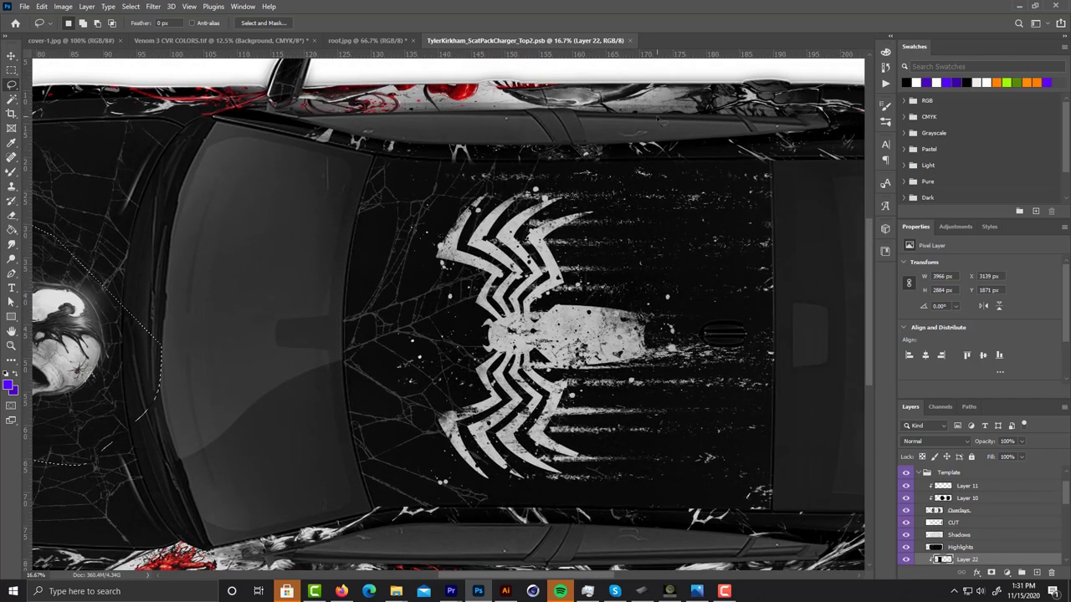
scroll(525, 136, down, 3)
scroll(526, 137, down, 2)
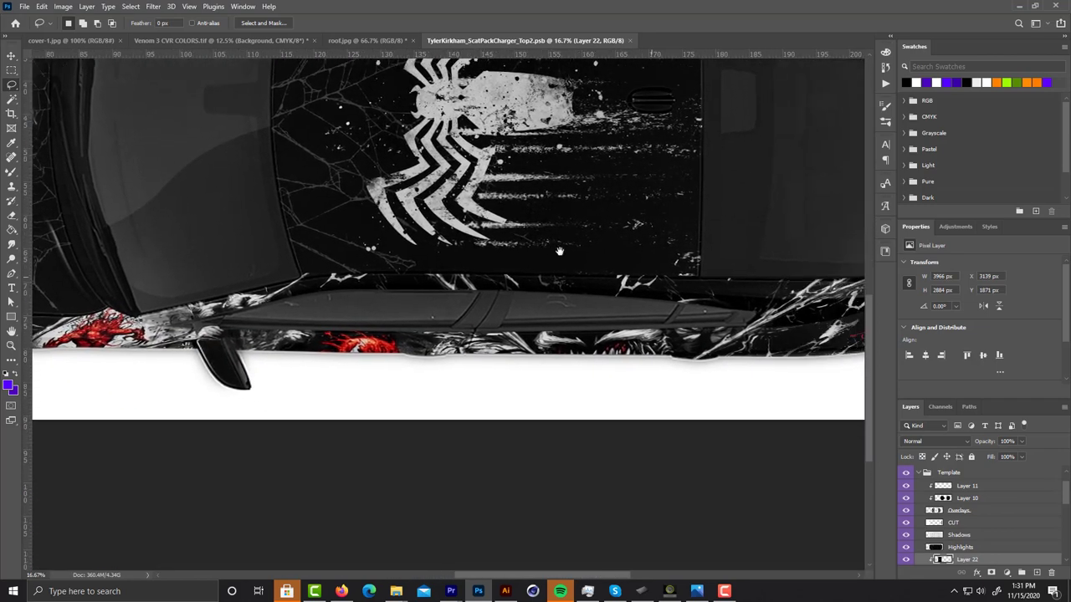
mouse_move(526, 137)
mouse_down()
mouse_move(586, 276)
mouse_move(626, 303)
mouse_move(757, 344)
mouse_up()
key(m)
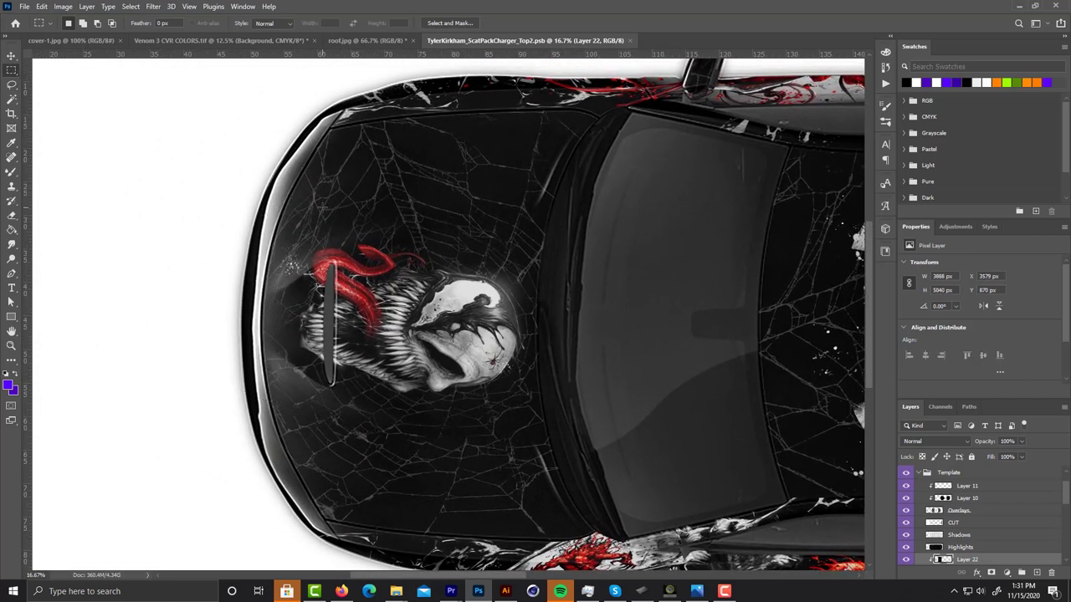
drag(72, 97, 189, 402)
click(126, 246)
drag(84, 191, 430, 312)
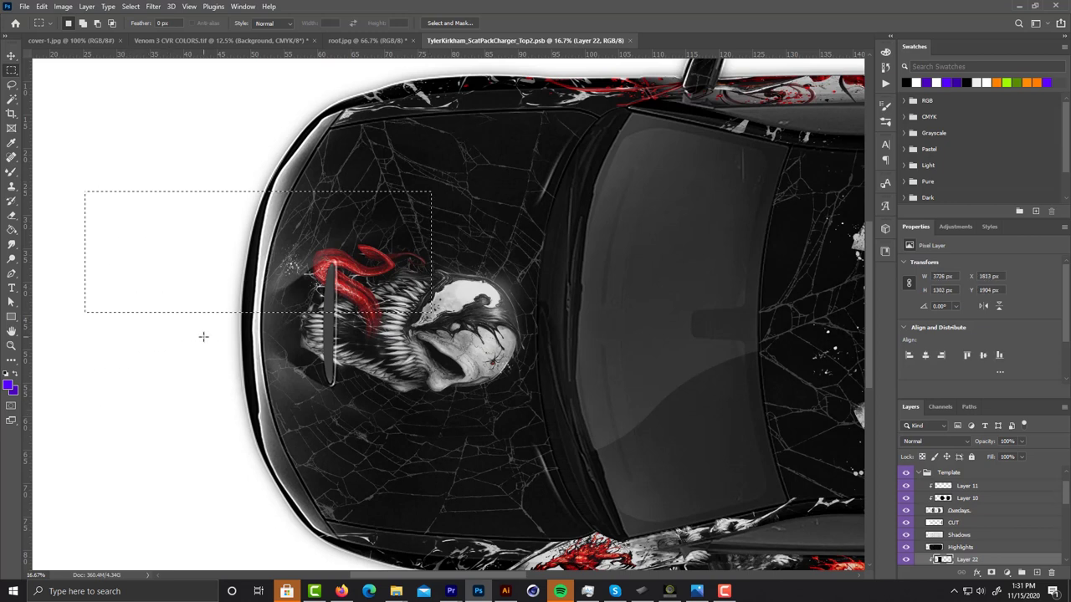
click(203, 337)
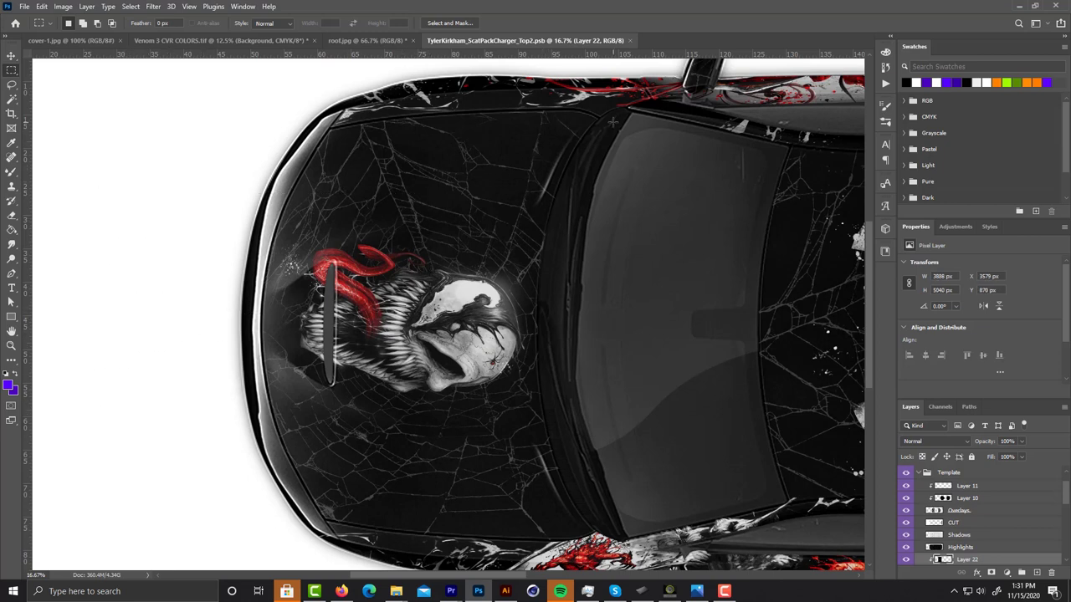
drag(602, 119, 256, 539)
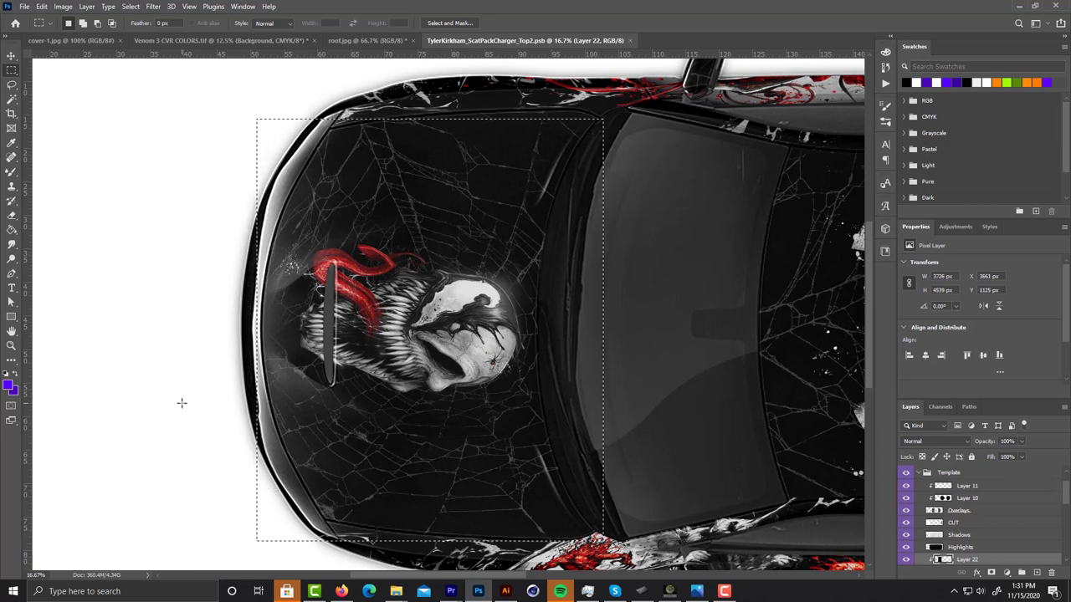
click(137, 309)
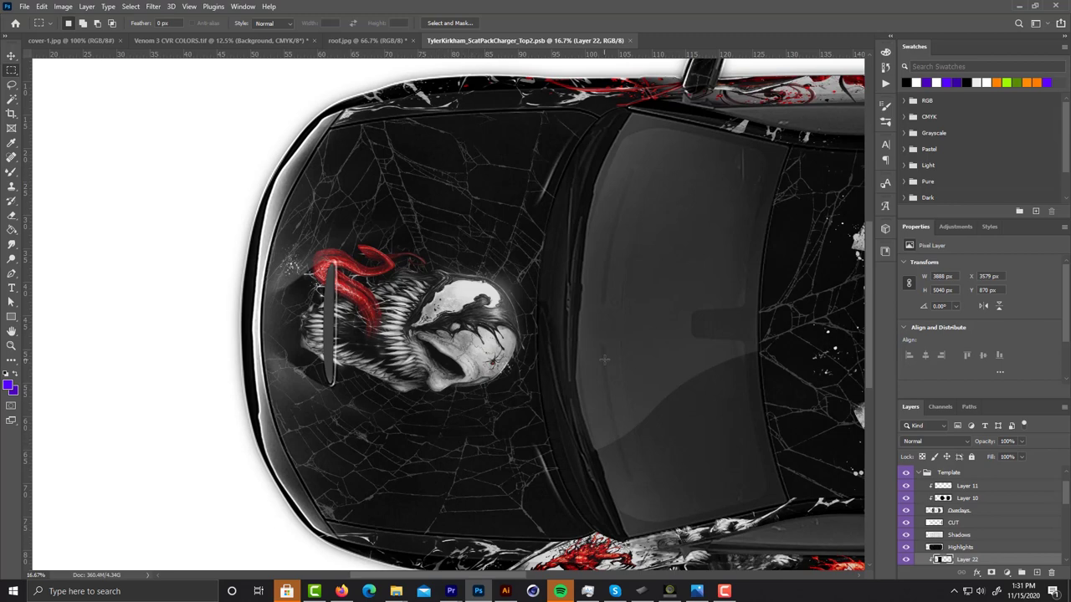
scroll(604, 360, right, 10)
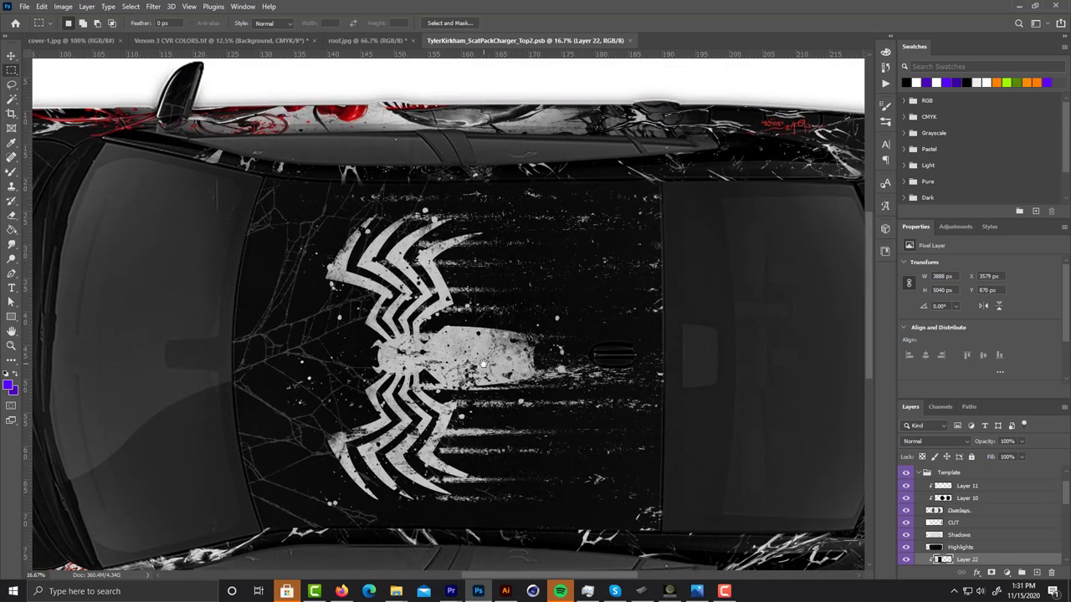
drag(485, 365, 419, 311)
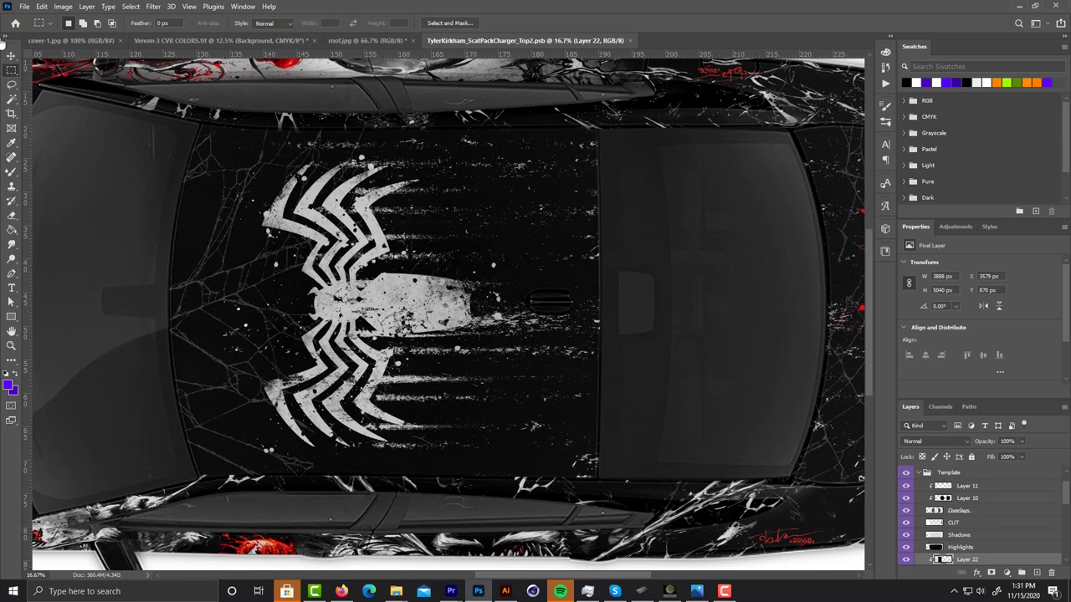
drag(242, 151, 489, 438)
click(506, 422)
drag(134, 110, 633, 483)
key(ctrl+d)
drag(352, 422, 495, 428)
drag(415, 377, 715, 382)
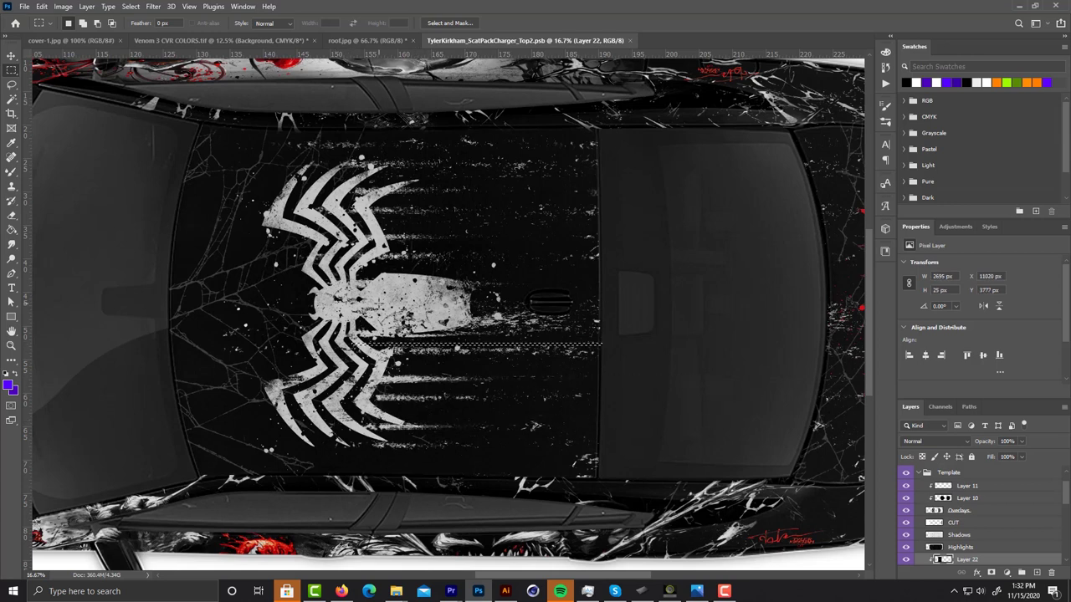
drag(349, 264, 606, 268)
key(ctrl+d)
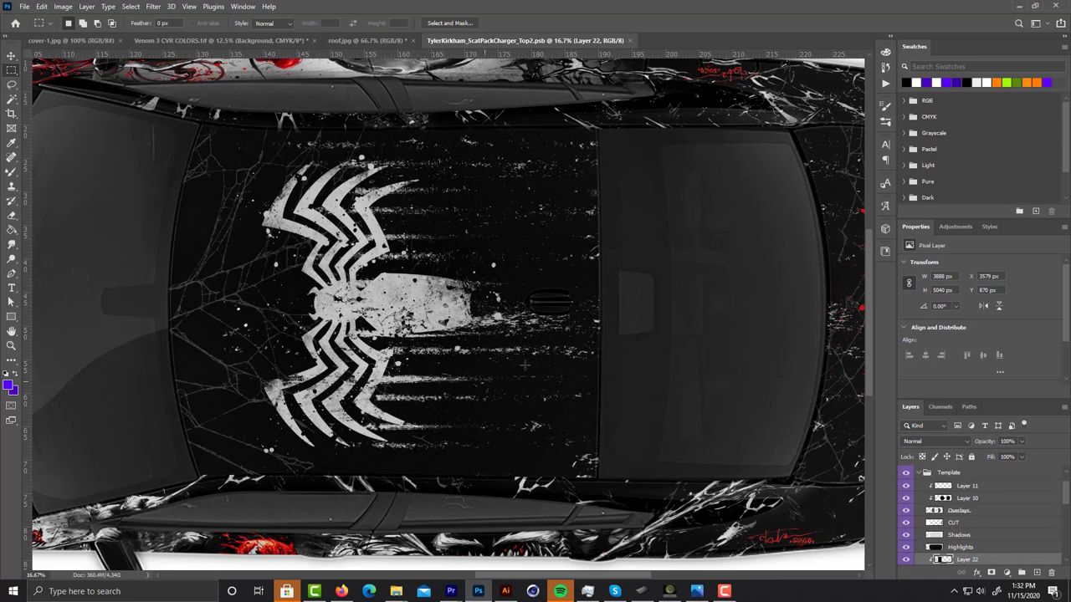
drag(505, 577, 555, 577)
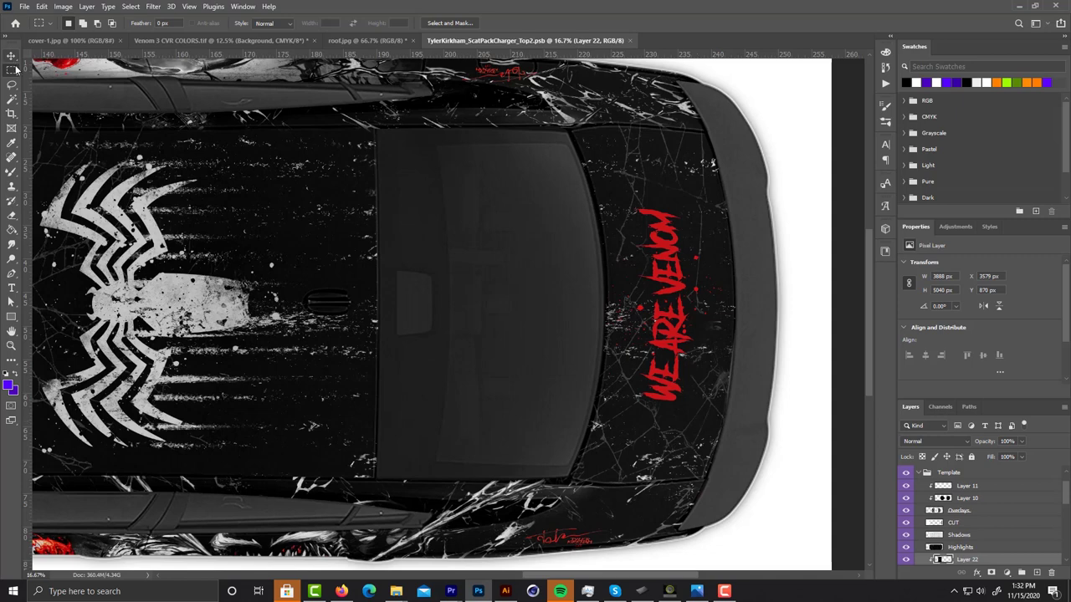
drag(619, 184, 700, 433)
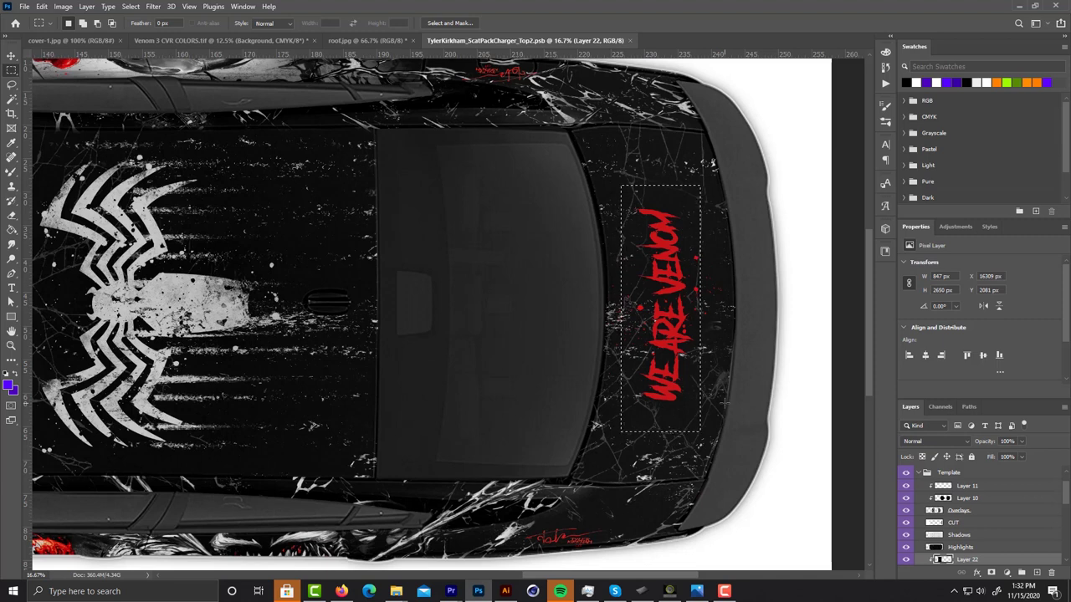
key(ctrl+d)
drag(622, 195, 699, 410)
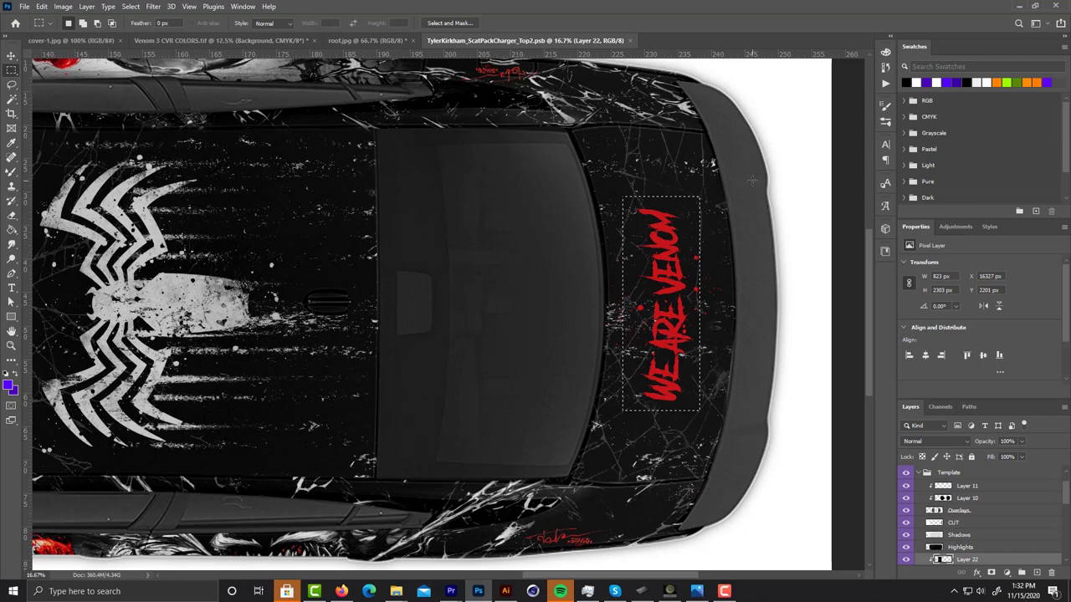
key(ctrl+d)
scroll(619, 118, up, 1)
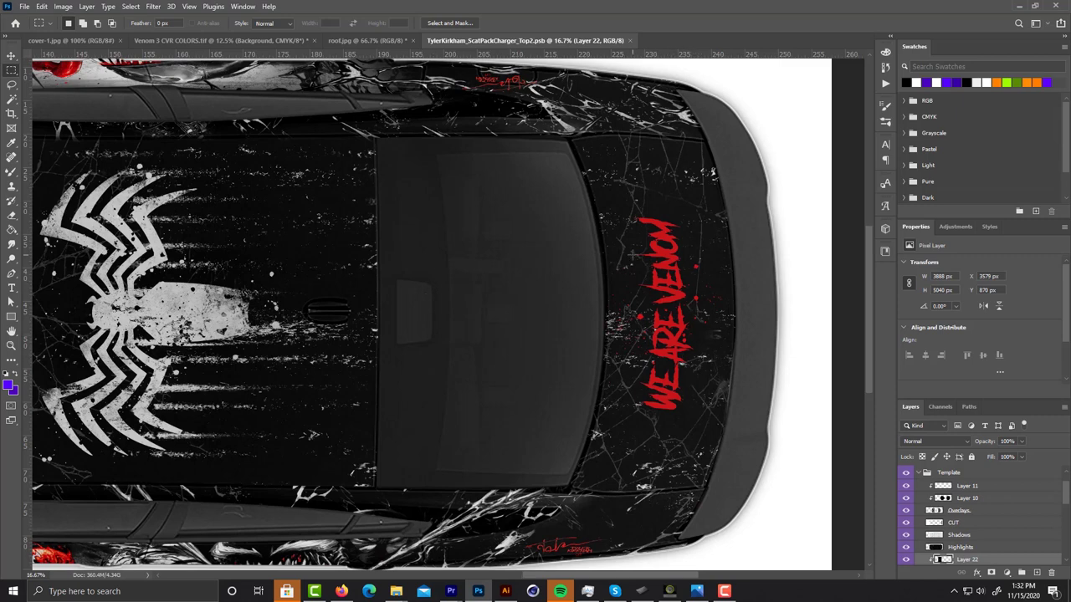
scroll(633, 254, down, 2)
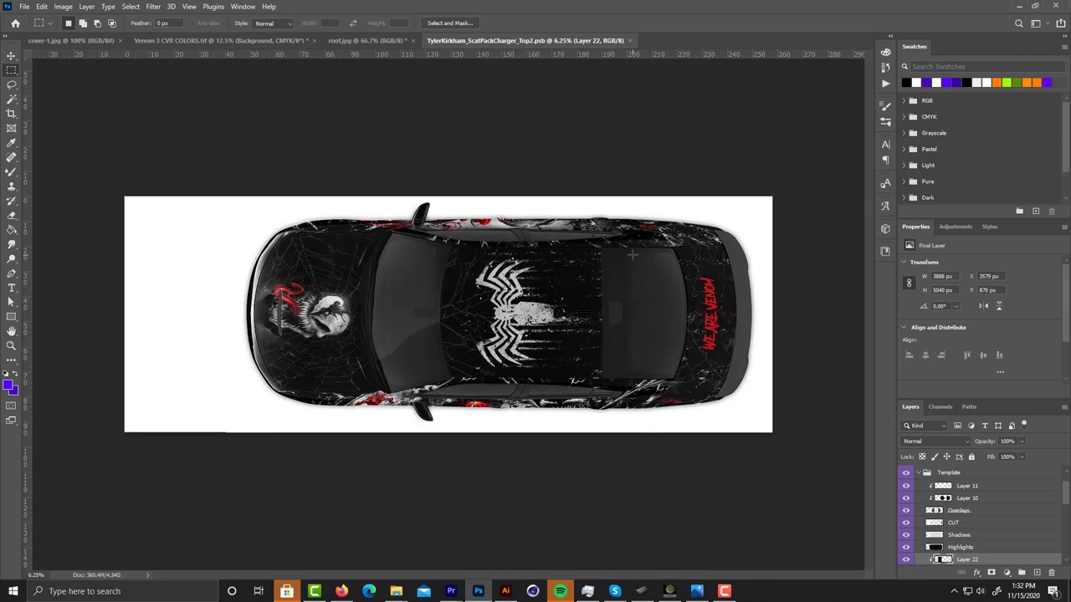